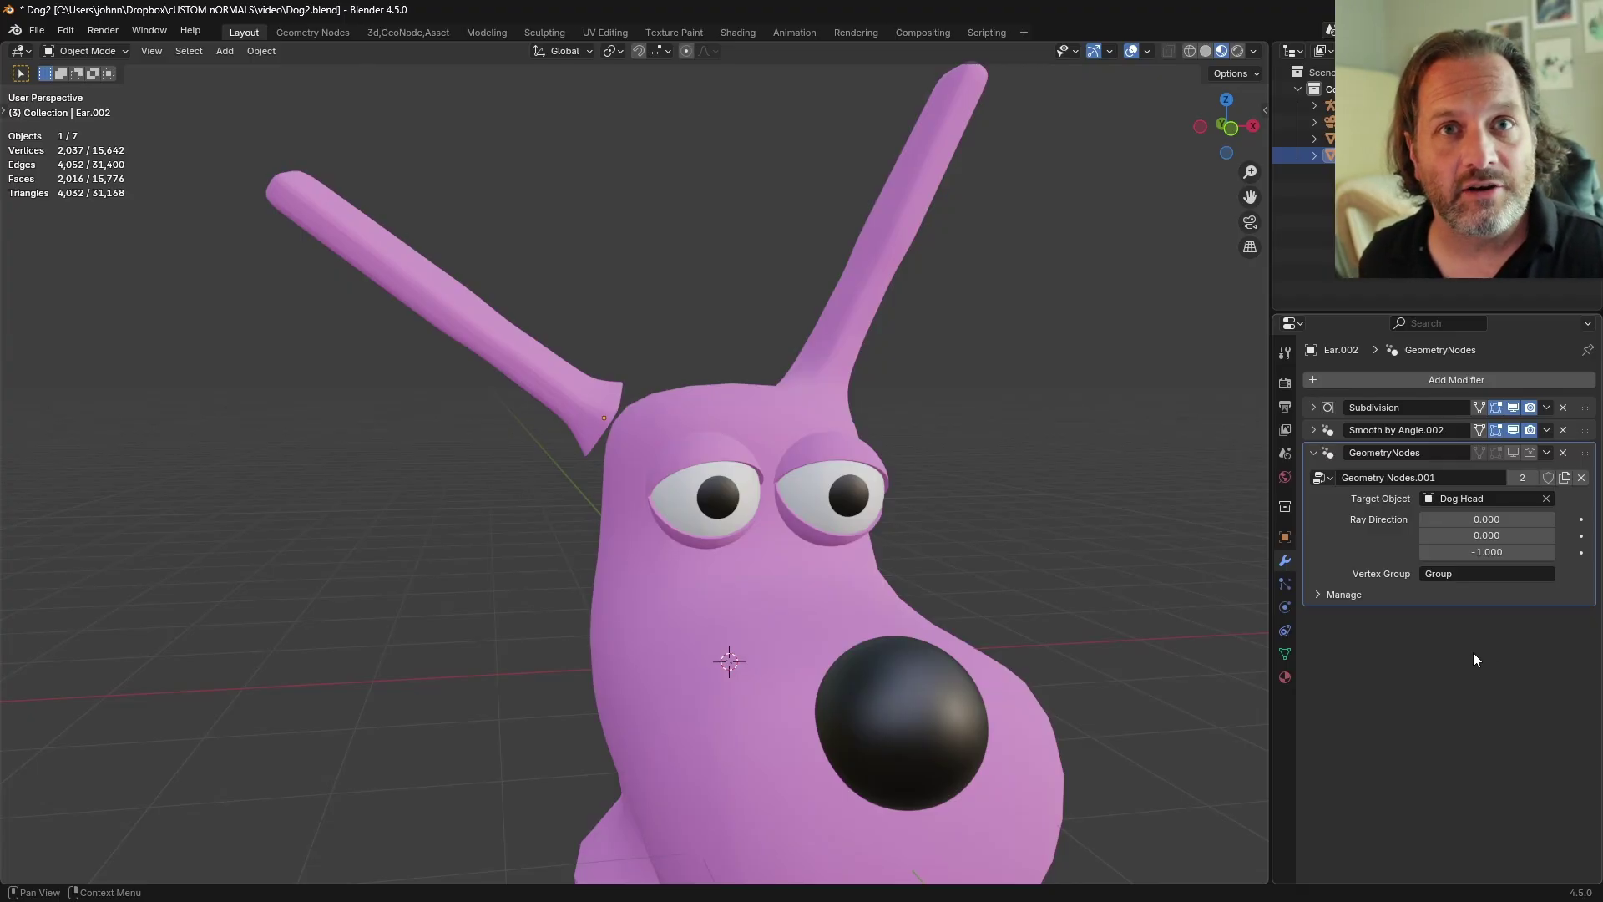
Enable the ear's GeometryNodes modifier in the viewport and move the ear to test how its base follows the dog head.
left_click(1513, 451)
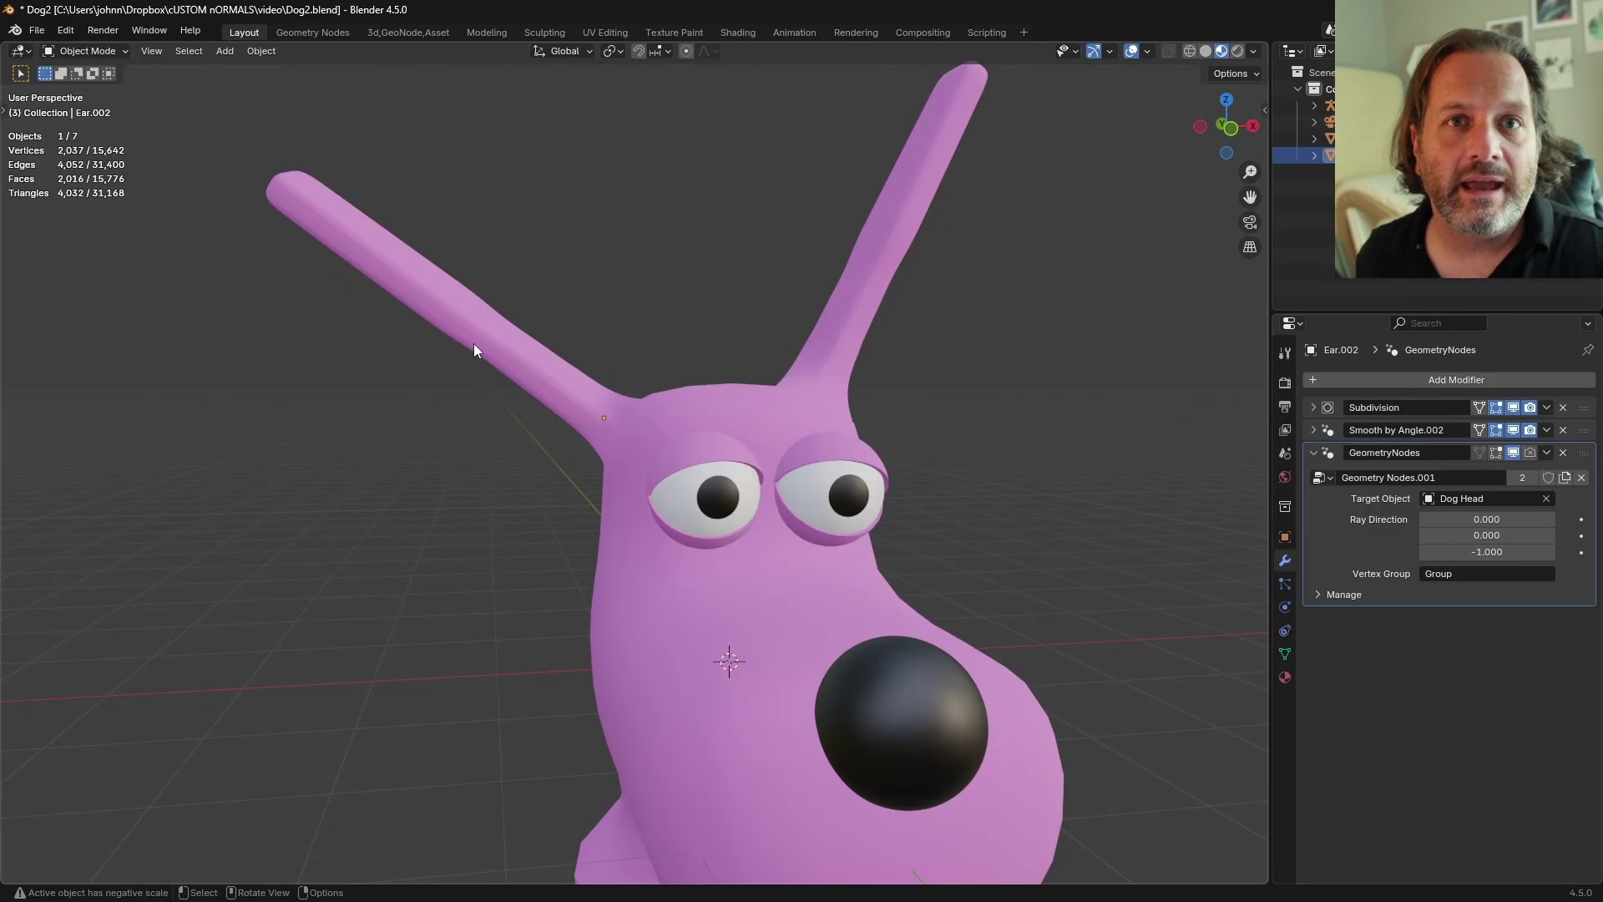
key("g")
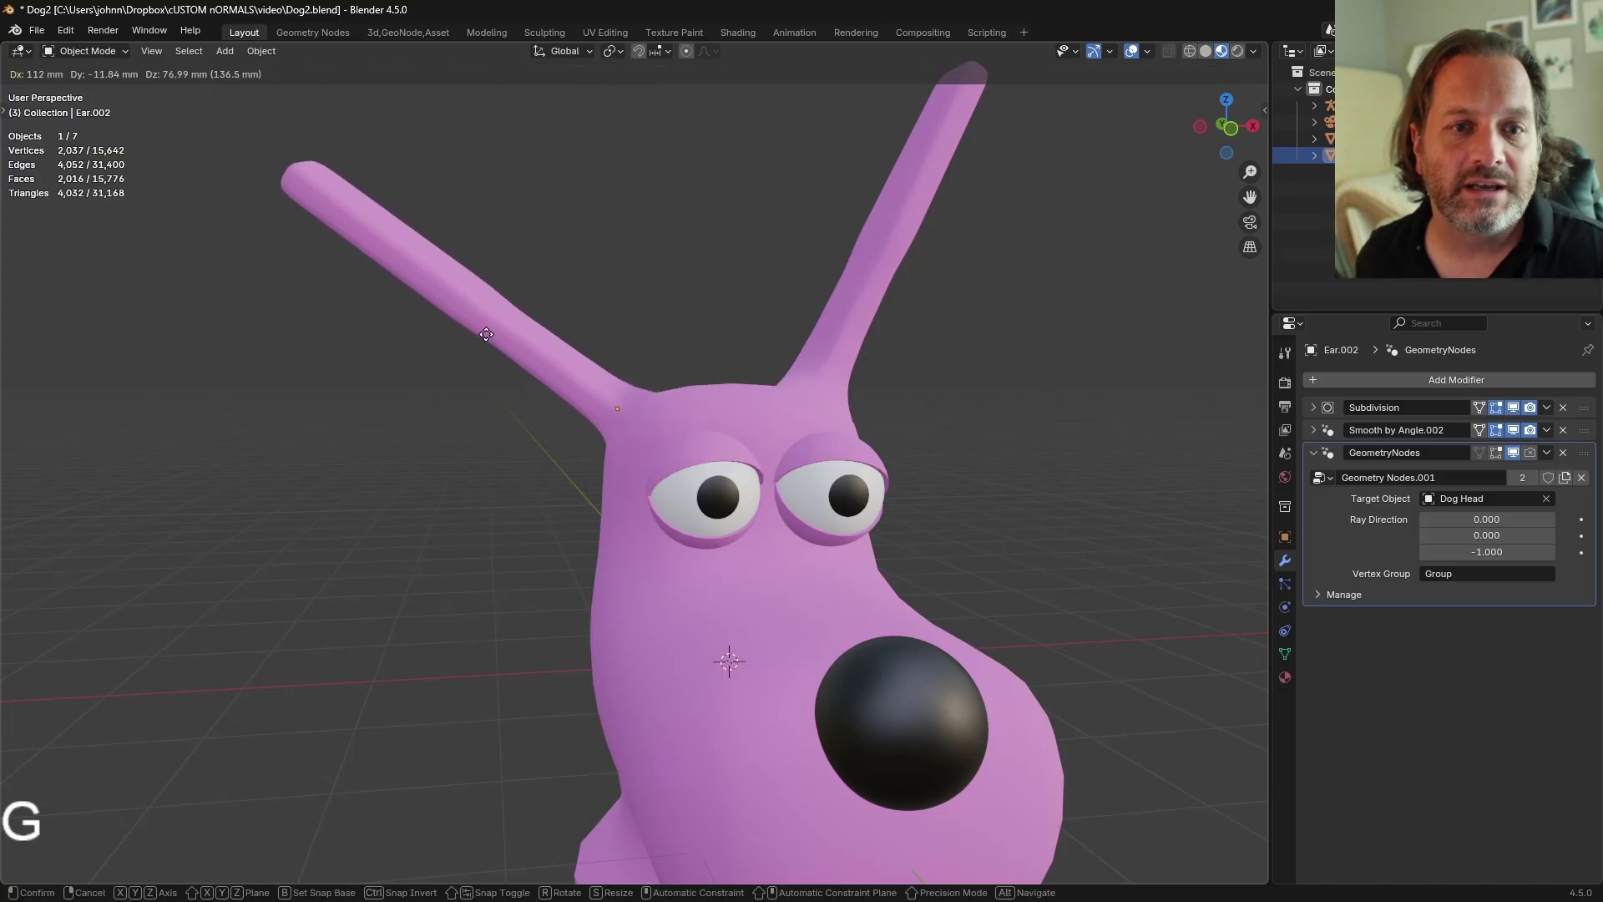
left_click(490, 351)
middle_click_drag(580, 442, 659, 530)
key("g")
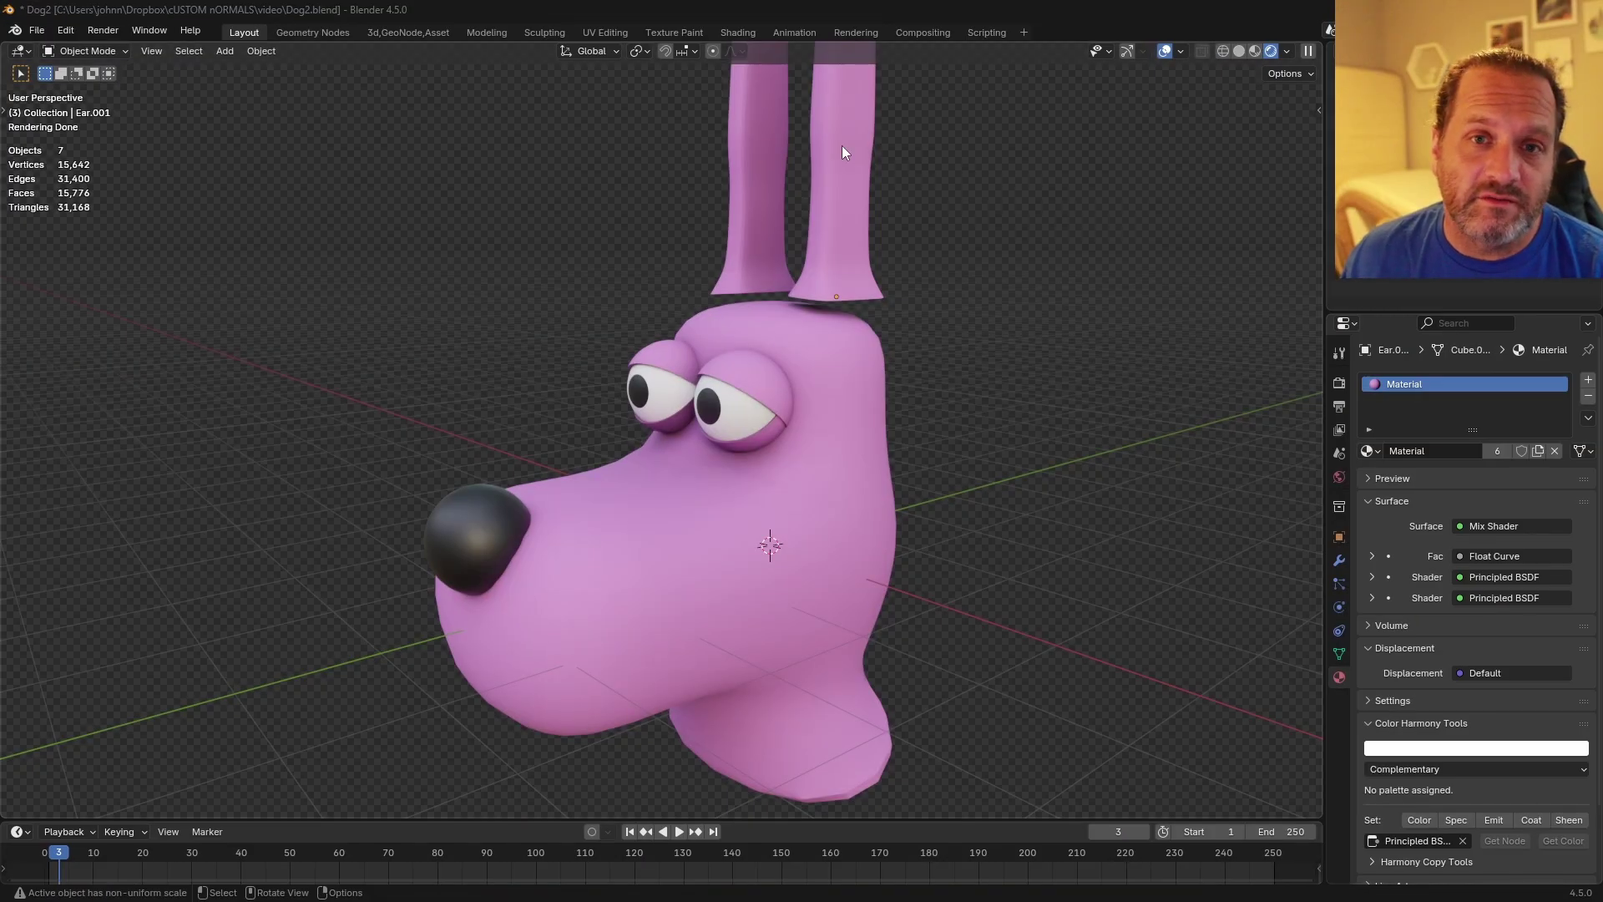
left_click(845, 155)
key("g")
right_click(882, 249)
left_click(834, 325)
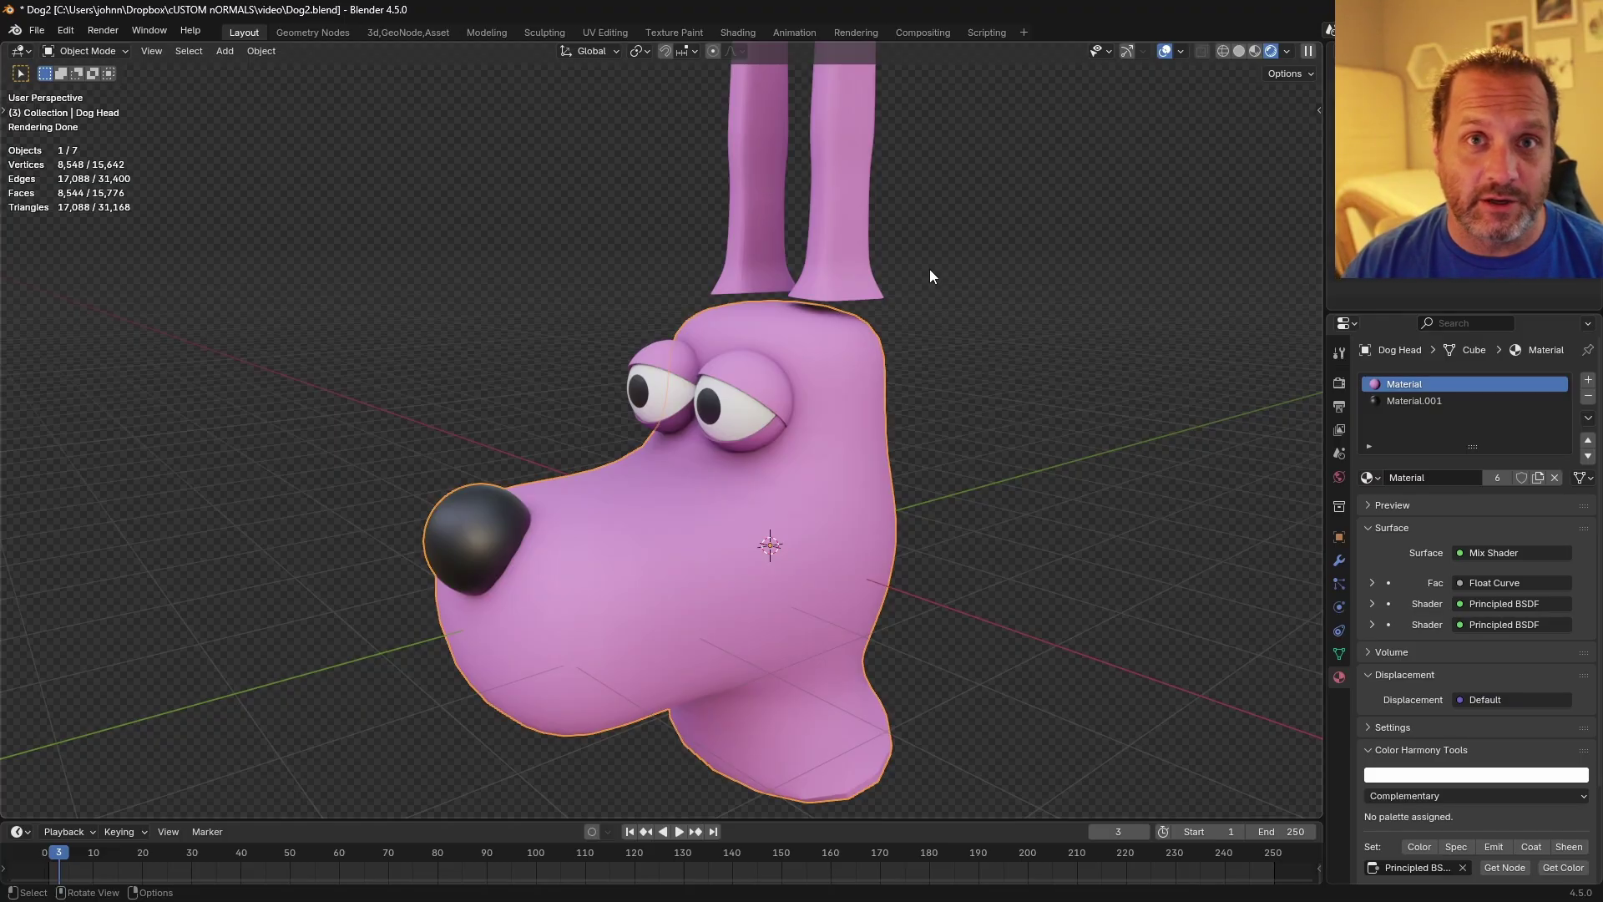
Select the Ear.001 object, enlarge the timeline area and change it to the Geometry Node Editor.
left_click(873, 176)
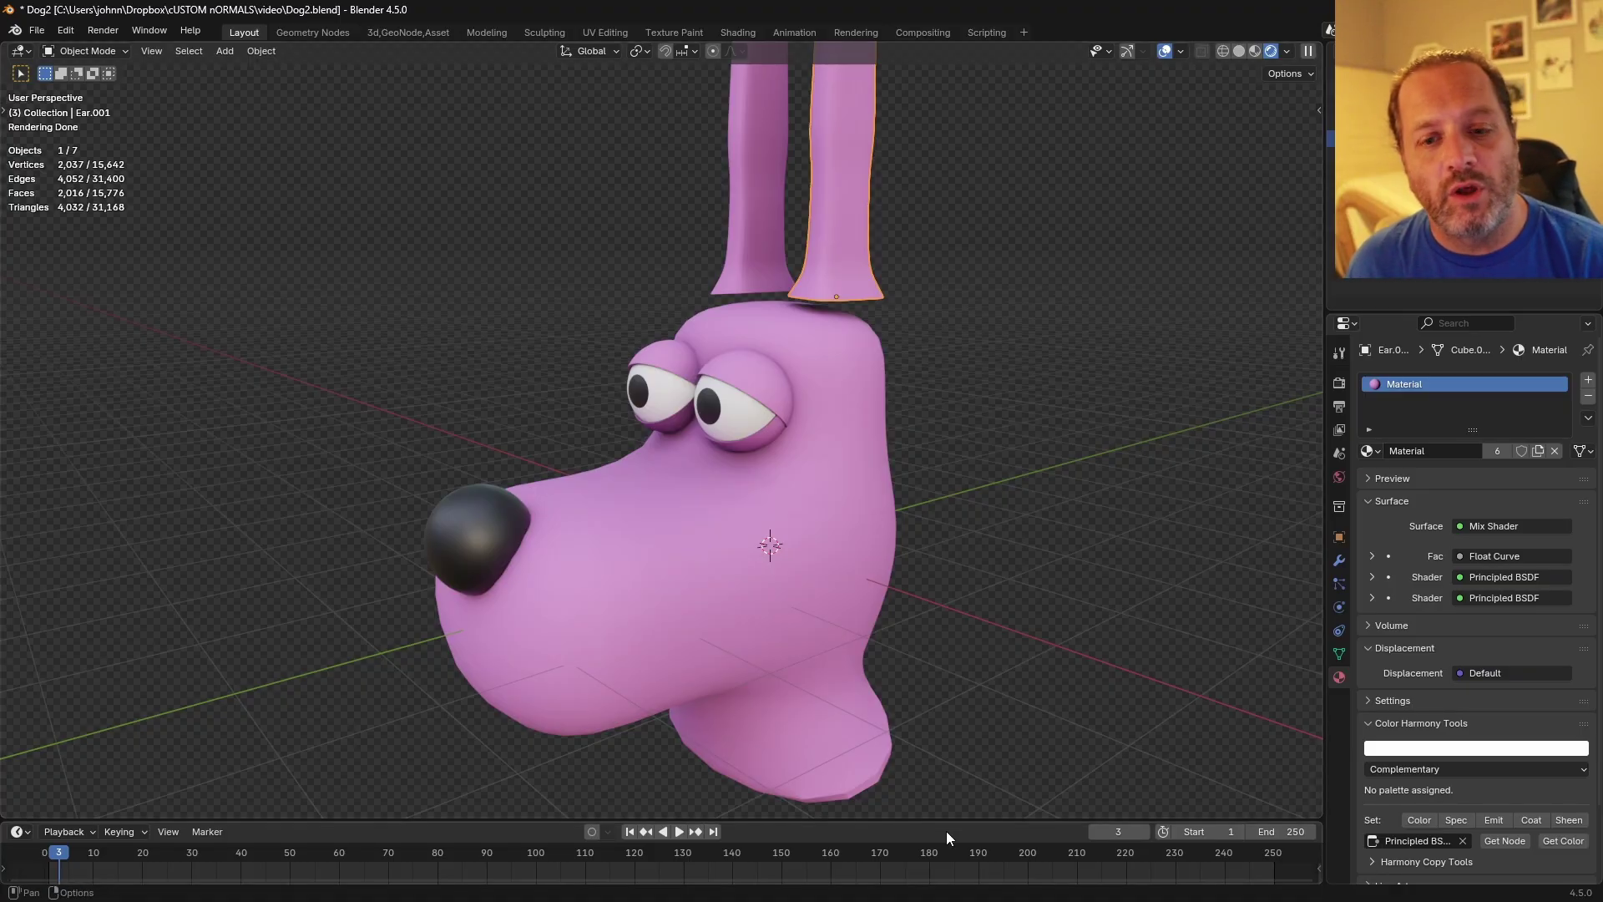
left_click_drag(944, 821, 919, 512)
middle_click_drag(868, 283, 684, 329, "shift")
scroll(805, 309, "up", 4)
left_click(21, 487)
left_click(83, 587)
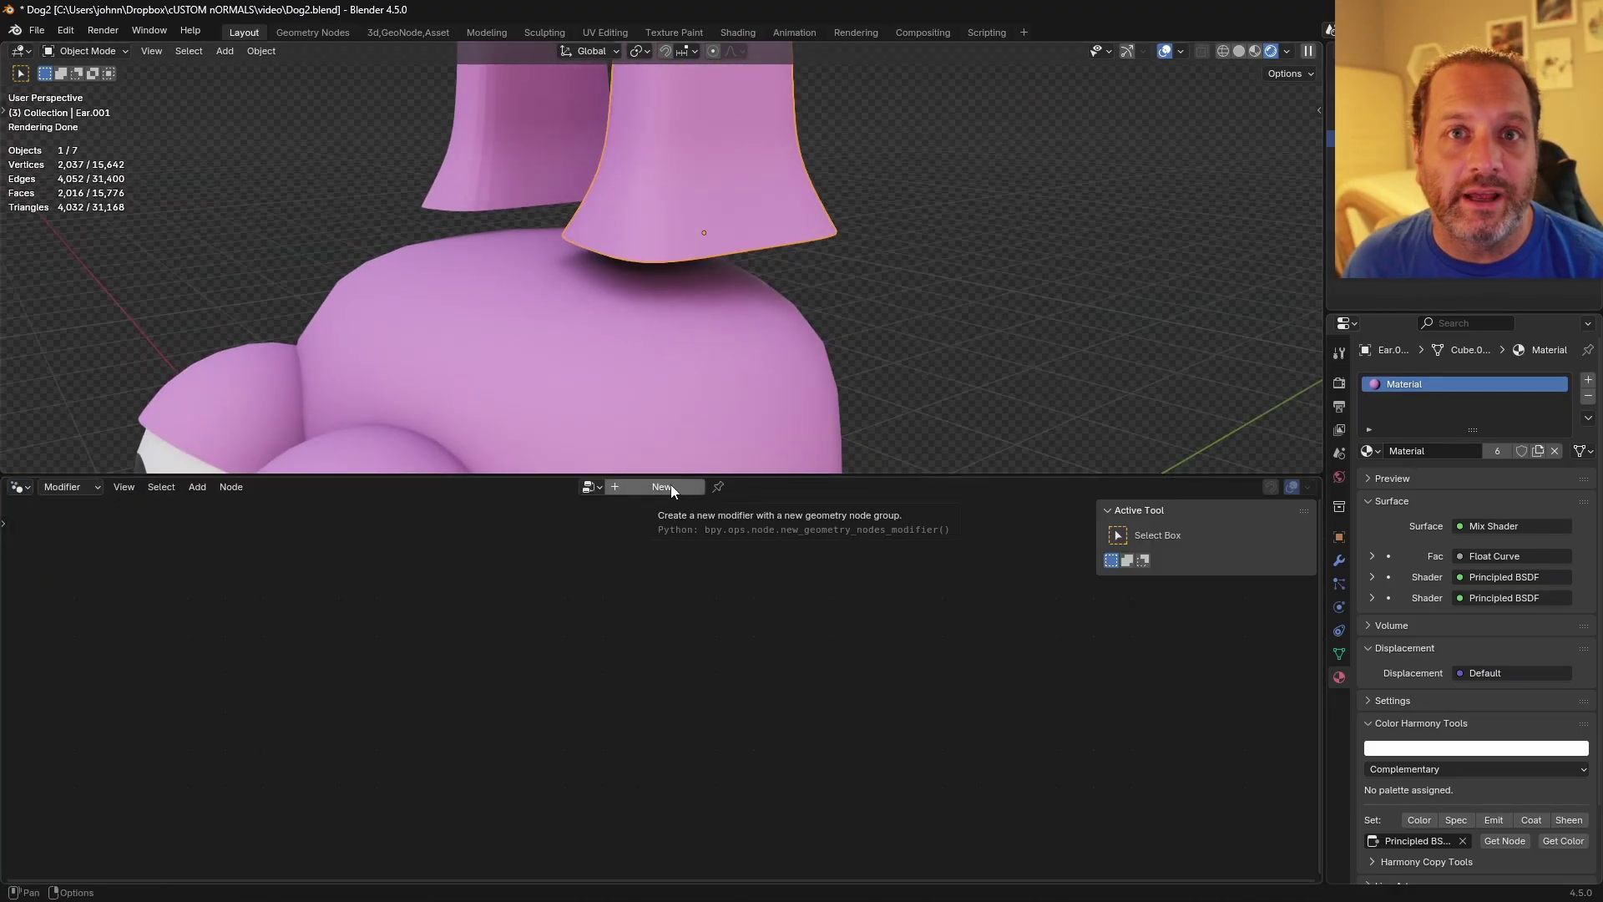
Create a new geometry node group on the selected ear and frame its nodes with the sidebar hidden.
left_click(672, 488)
key("n")
key("Home")
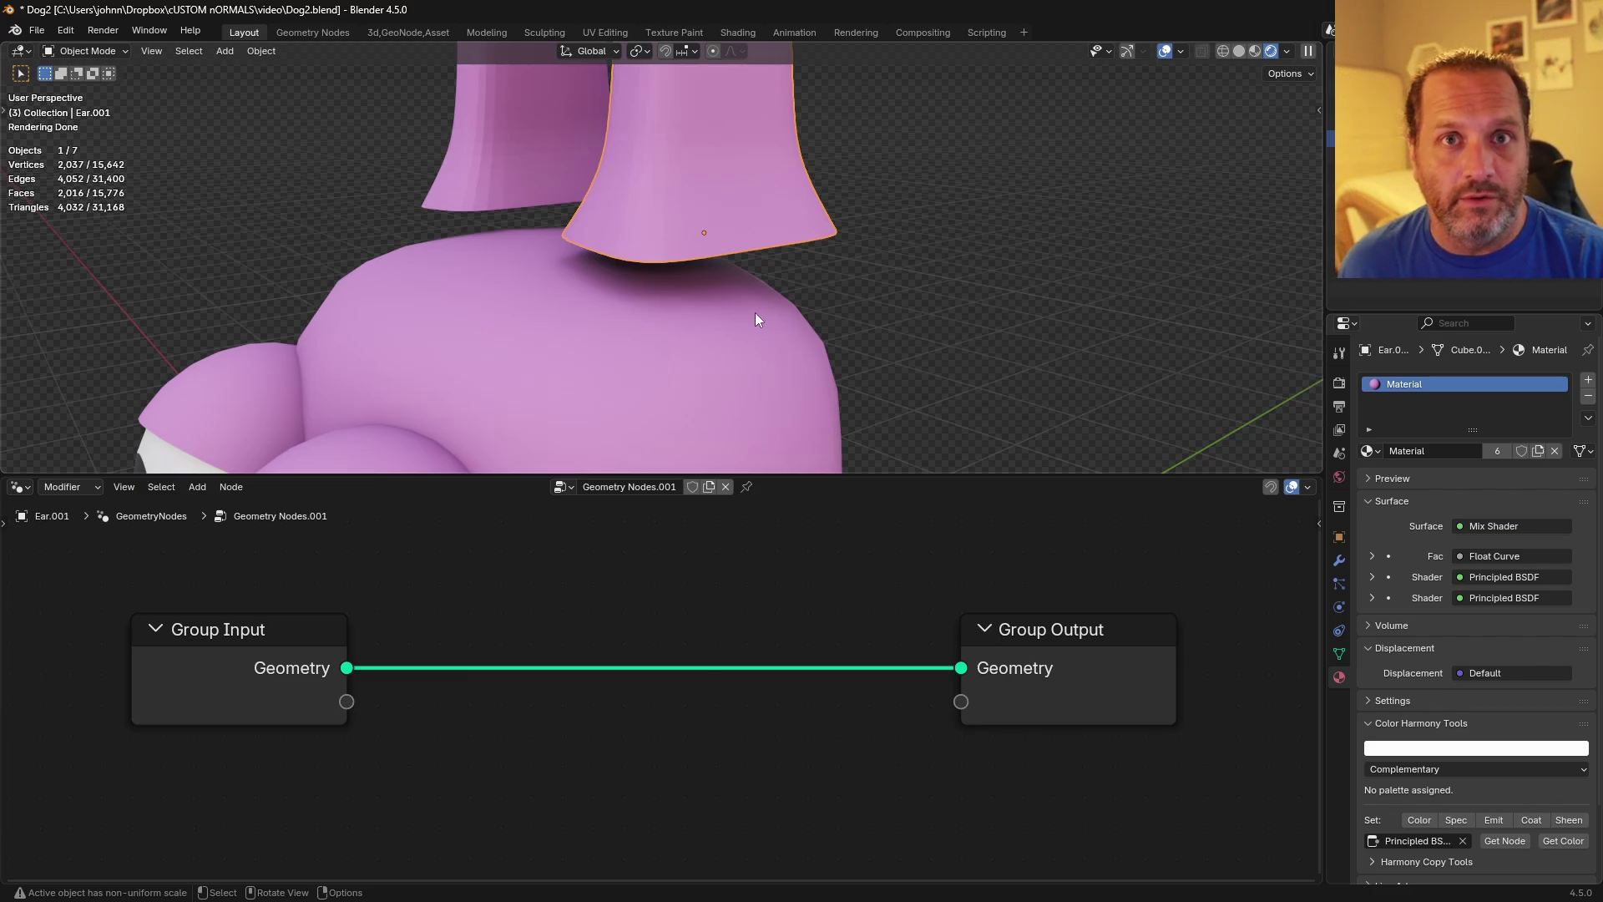
scroll(678, 583, "down", 1)
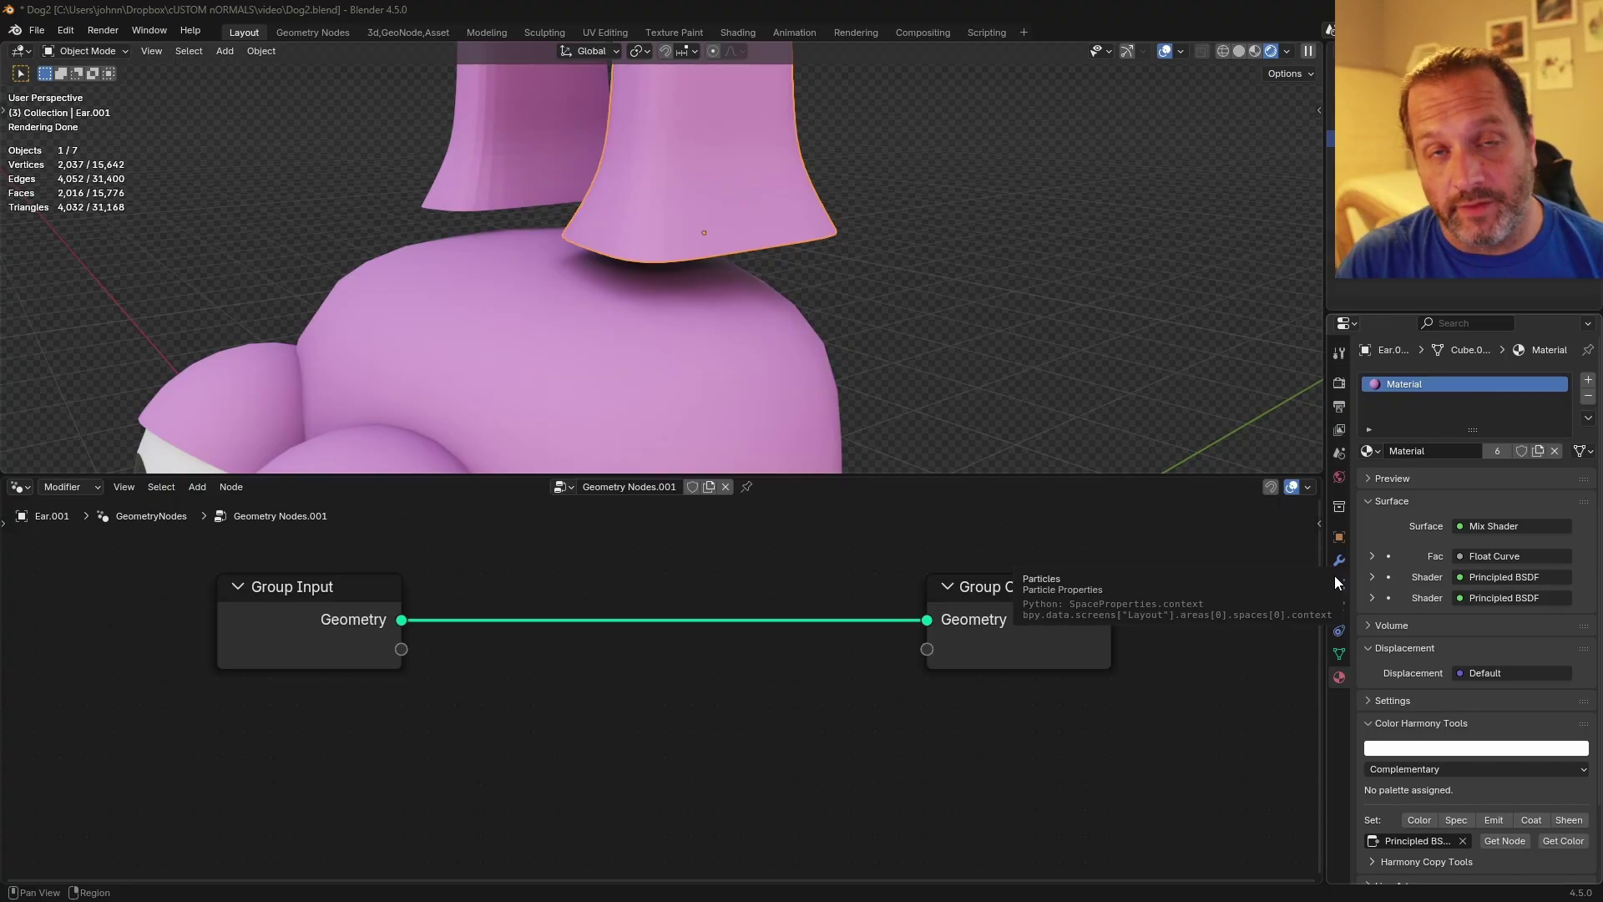
Add a Raycast node below the link between Group Input and Group Output.
key("shift+a")
mouse_move(658, 718)
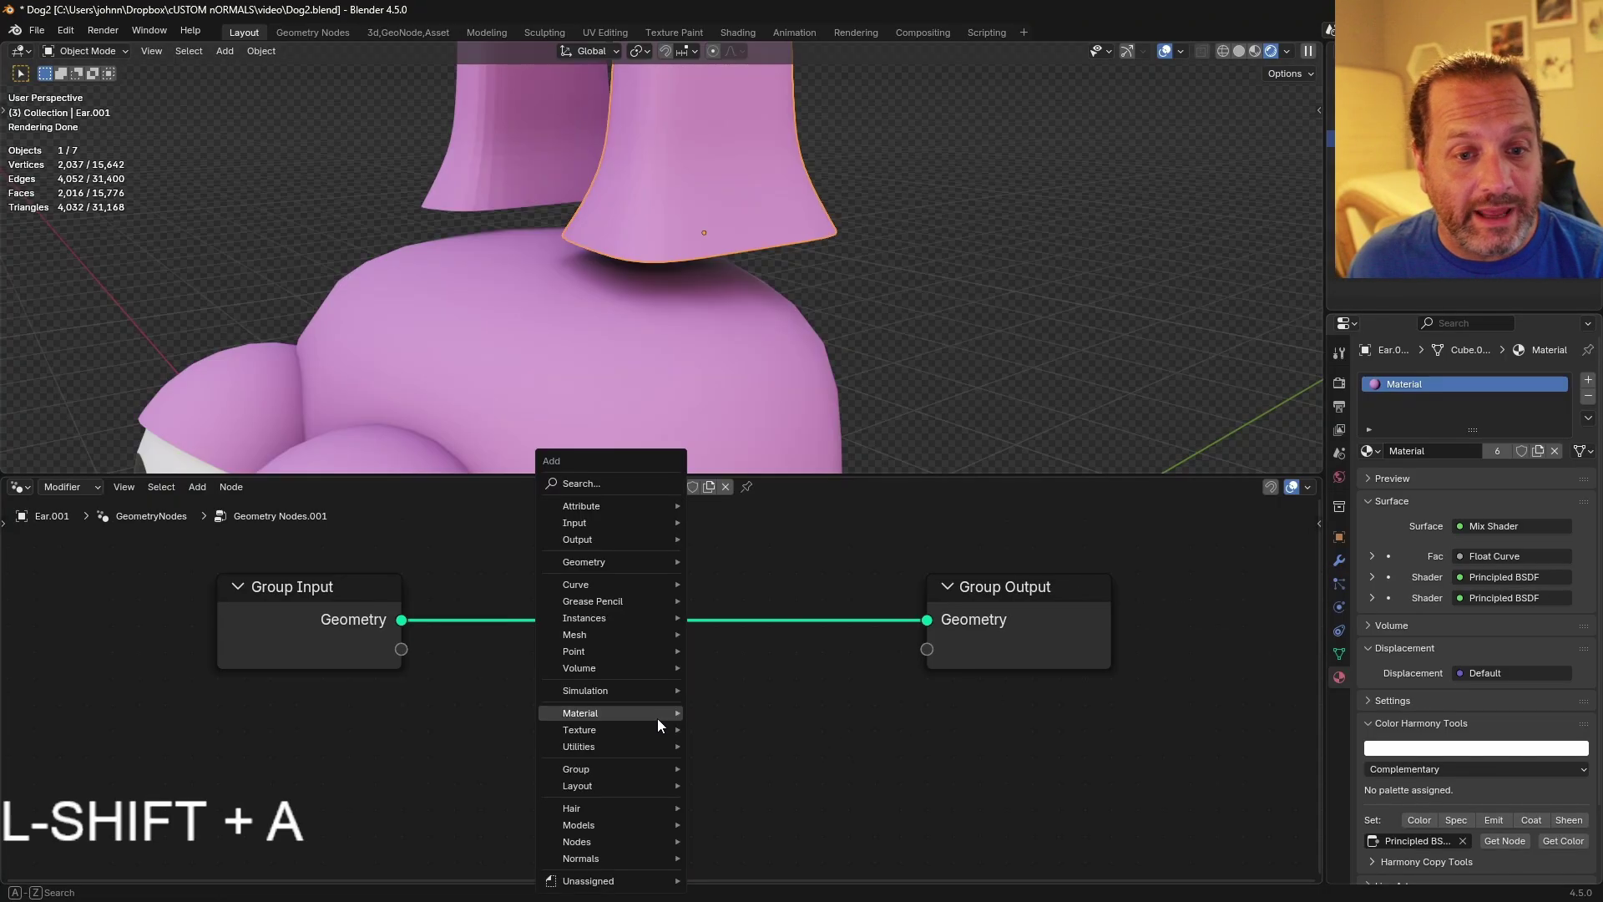
type("rayc")
key("Return")
left_click(585, 683)
scroll(586, 685, "down", 3)
middle_click_drag(470, 686, 509, 605)
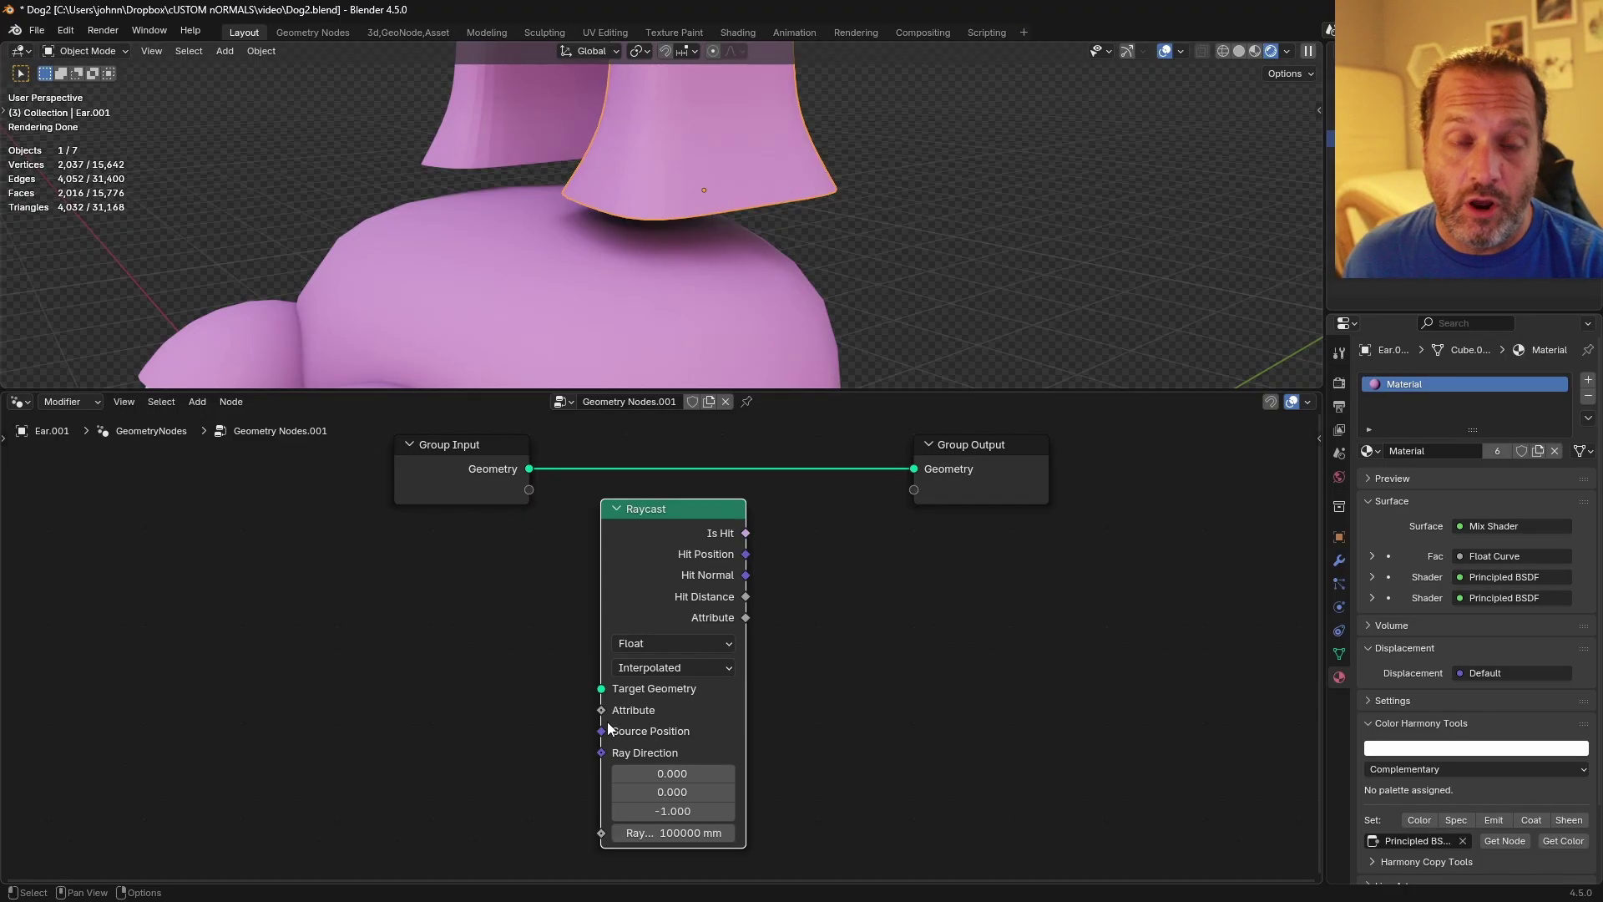
Spread the Group Input and Raycast nodes apart and add an Object Info node between them.
left_click_drag(488, 486, 270, 487)
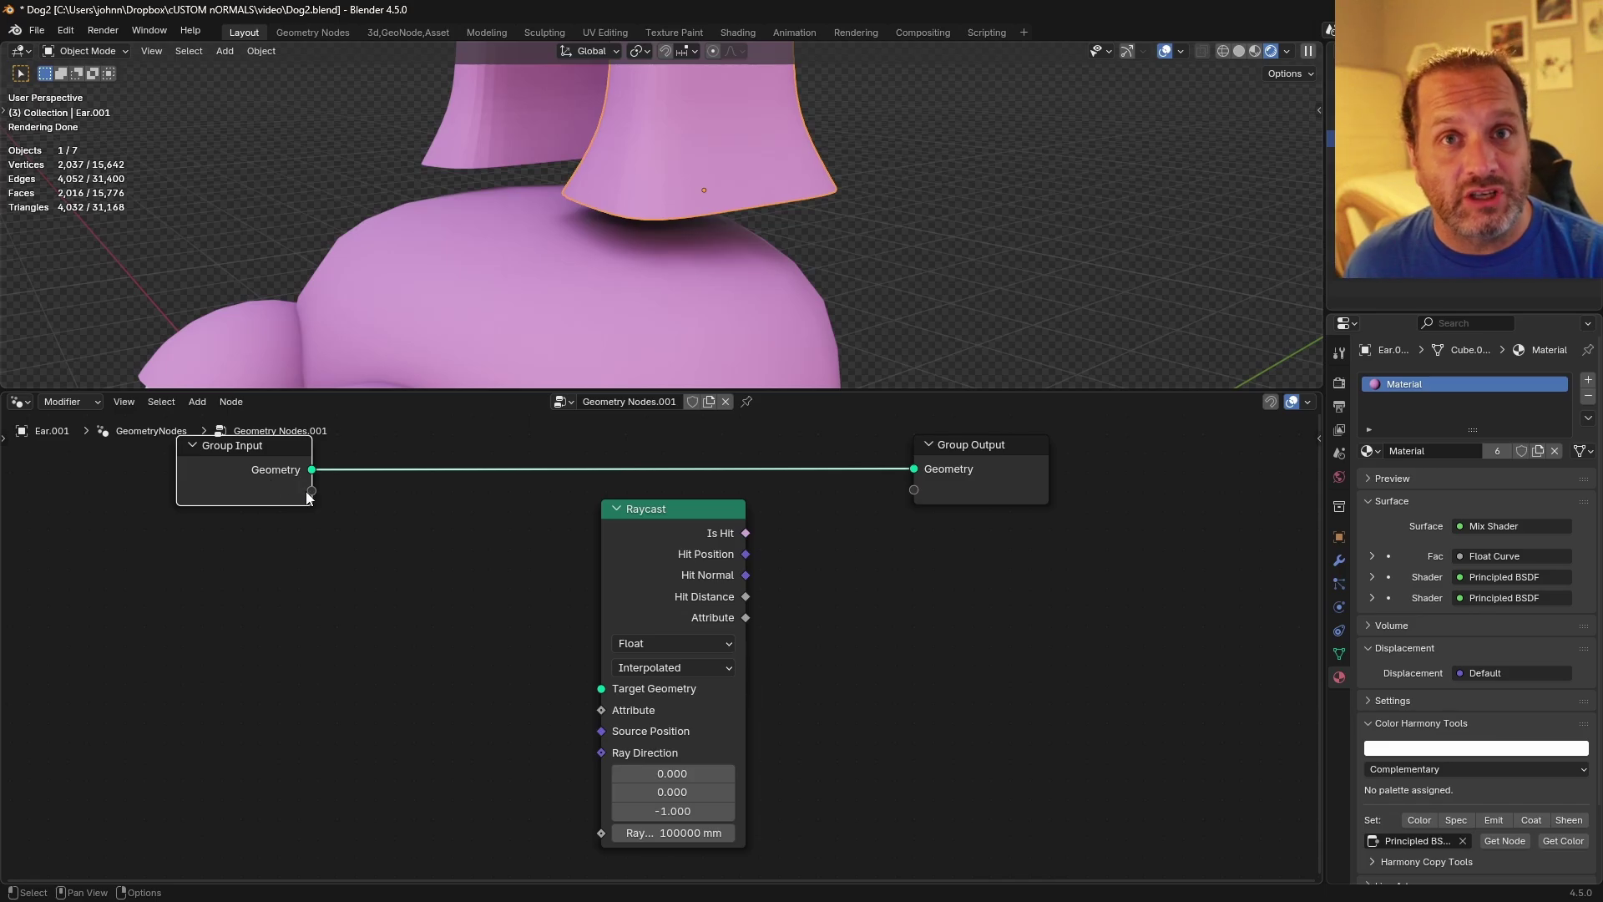
left_click_drag(645, 507, 691, 506)
key("shift+a")
type("objec")
key("Down")
key("Return")
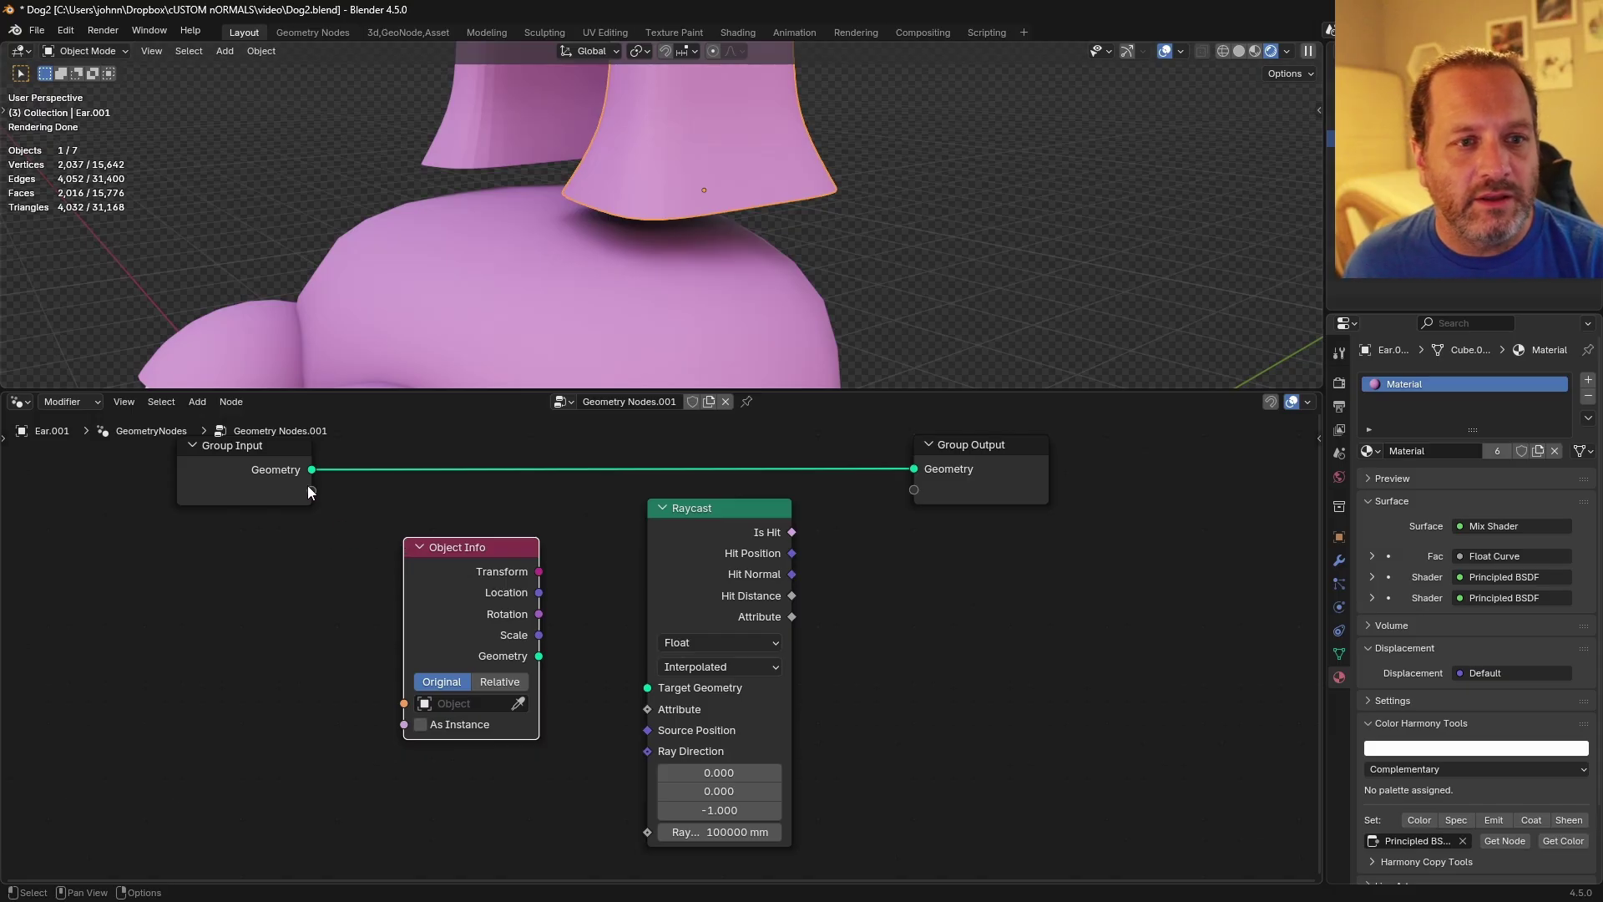
Expose the Object Info node's Object as a group input and set it to Dog Head in the ear's modifier.
left_click_drag(311, 490, 404, 703)
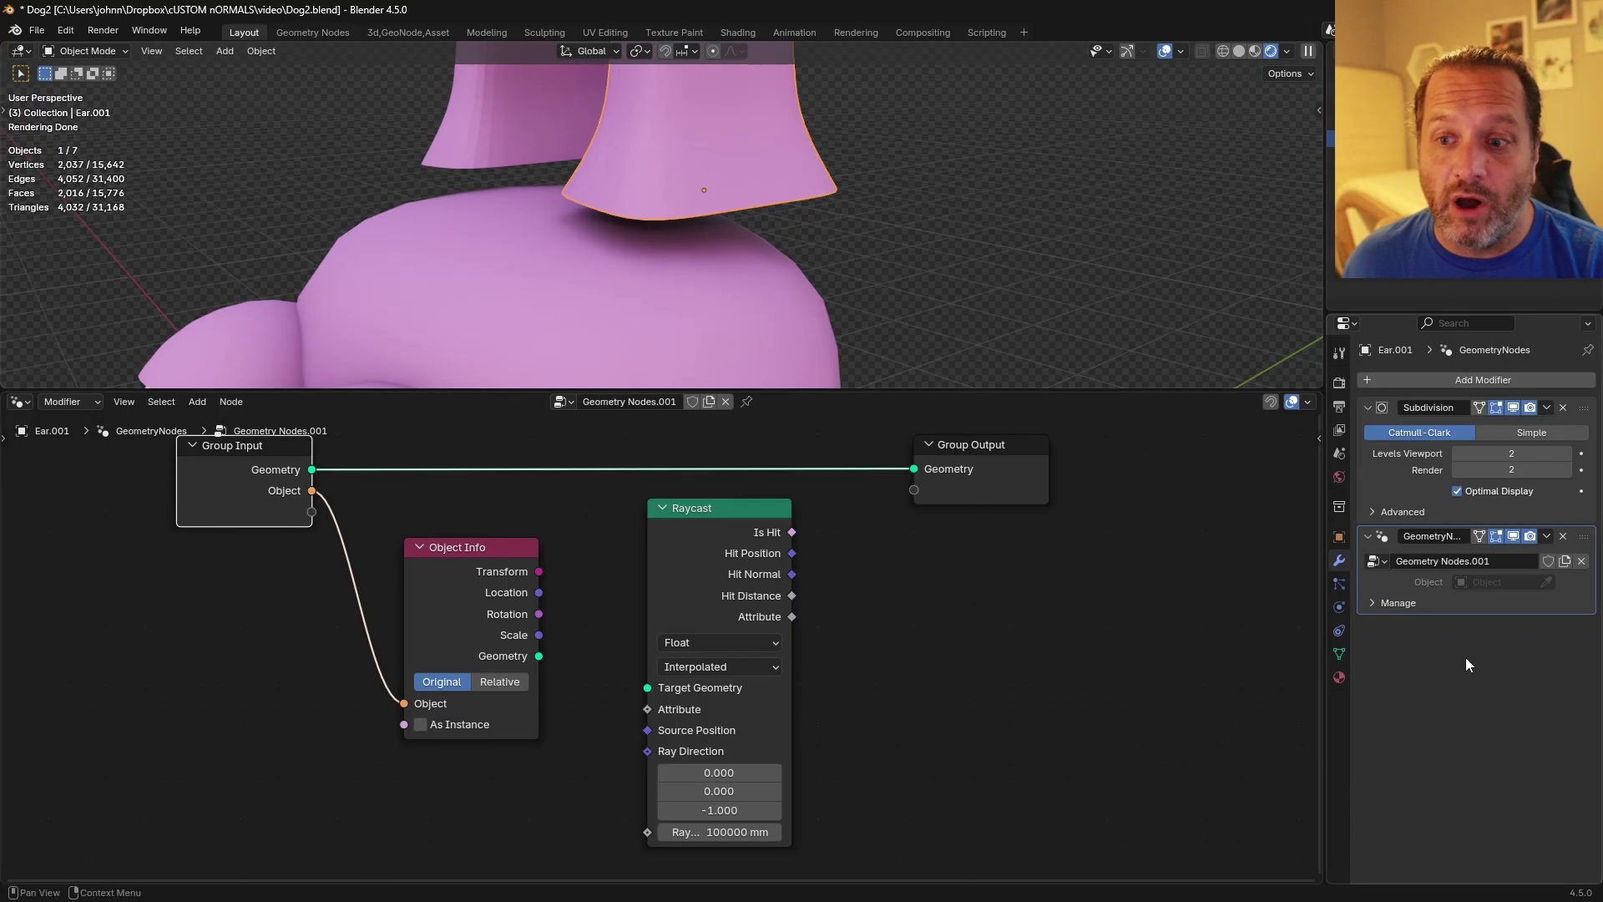
left_click(1545, 582)
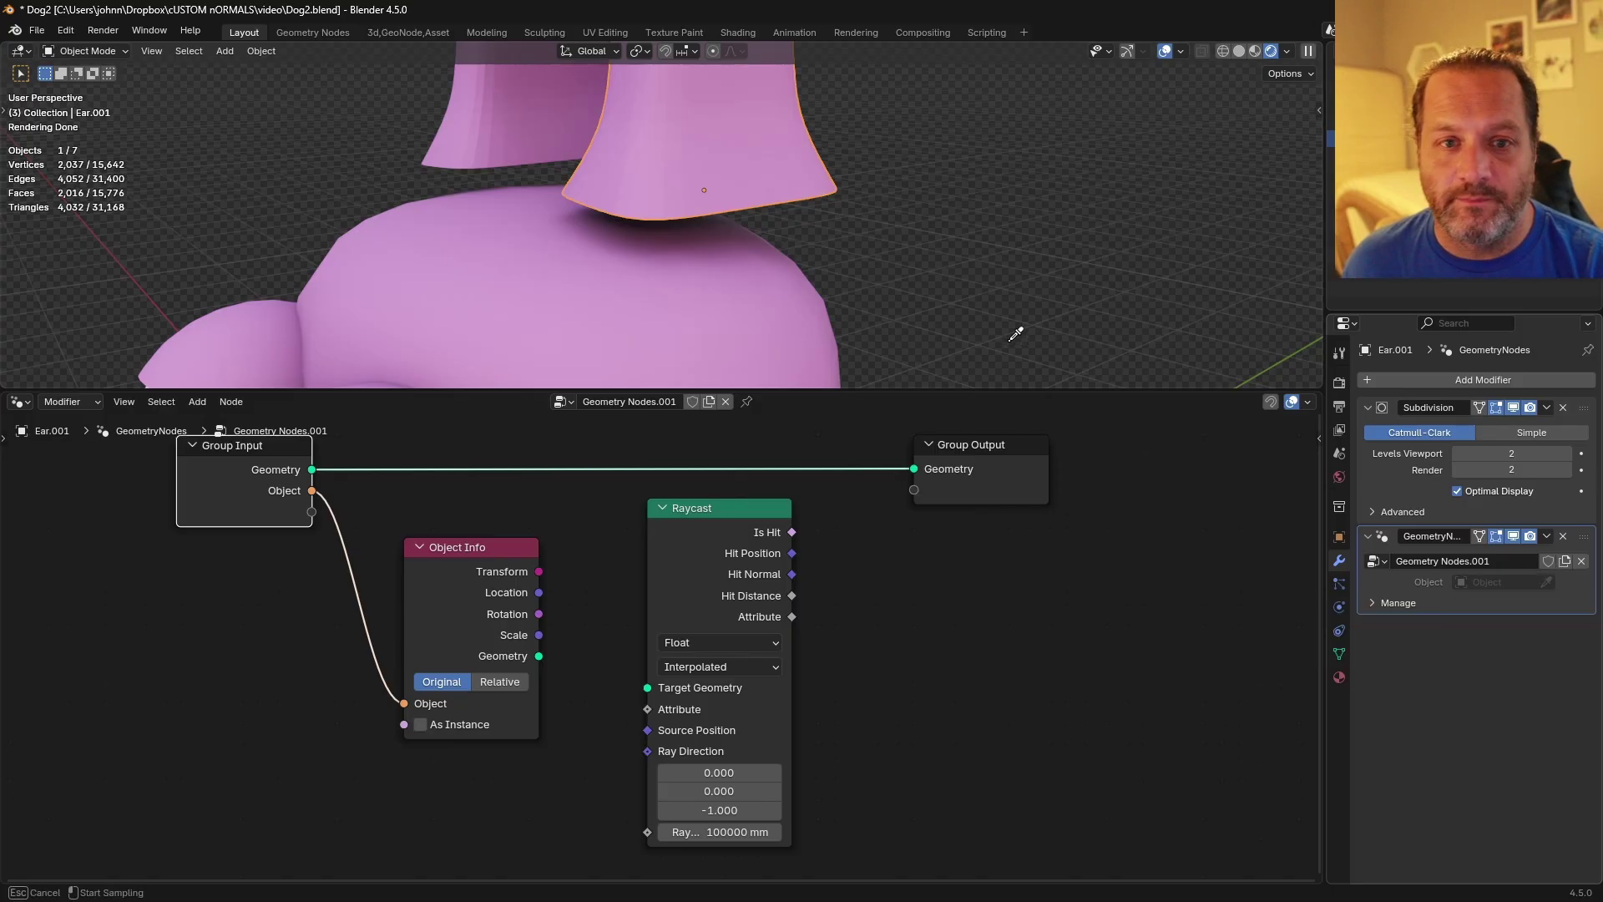
left_click(724, 316)
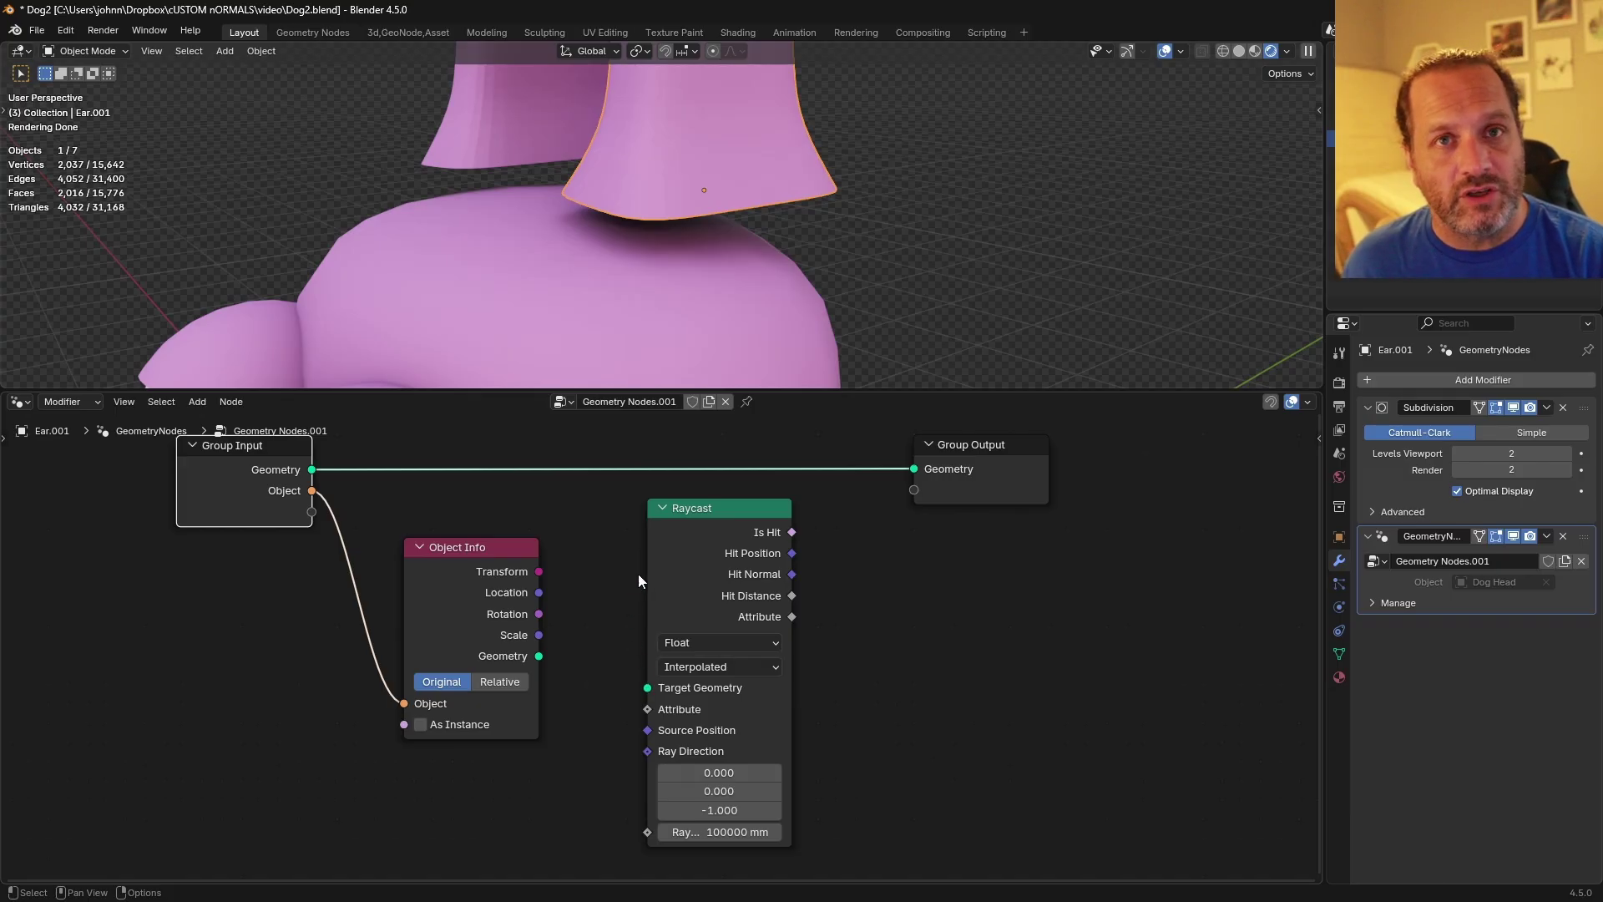
Set the Object Info node to Relative and connect its Geometry to the Raycast node's Target Geometry.
left_click(500, 681)
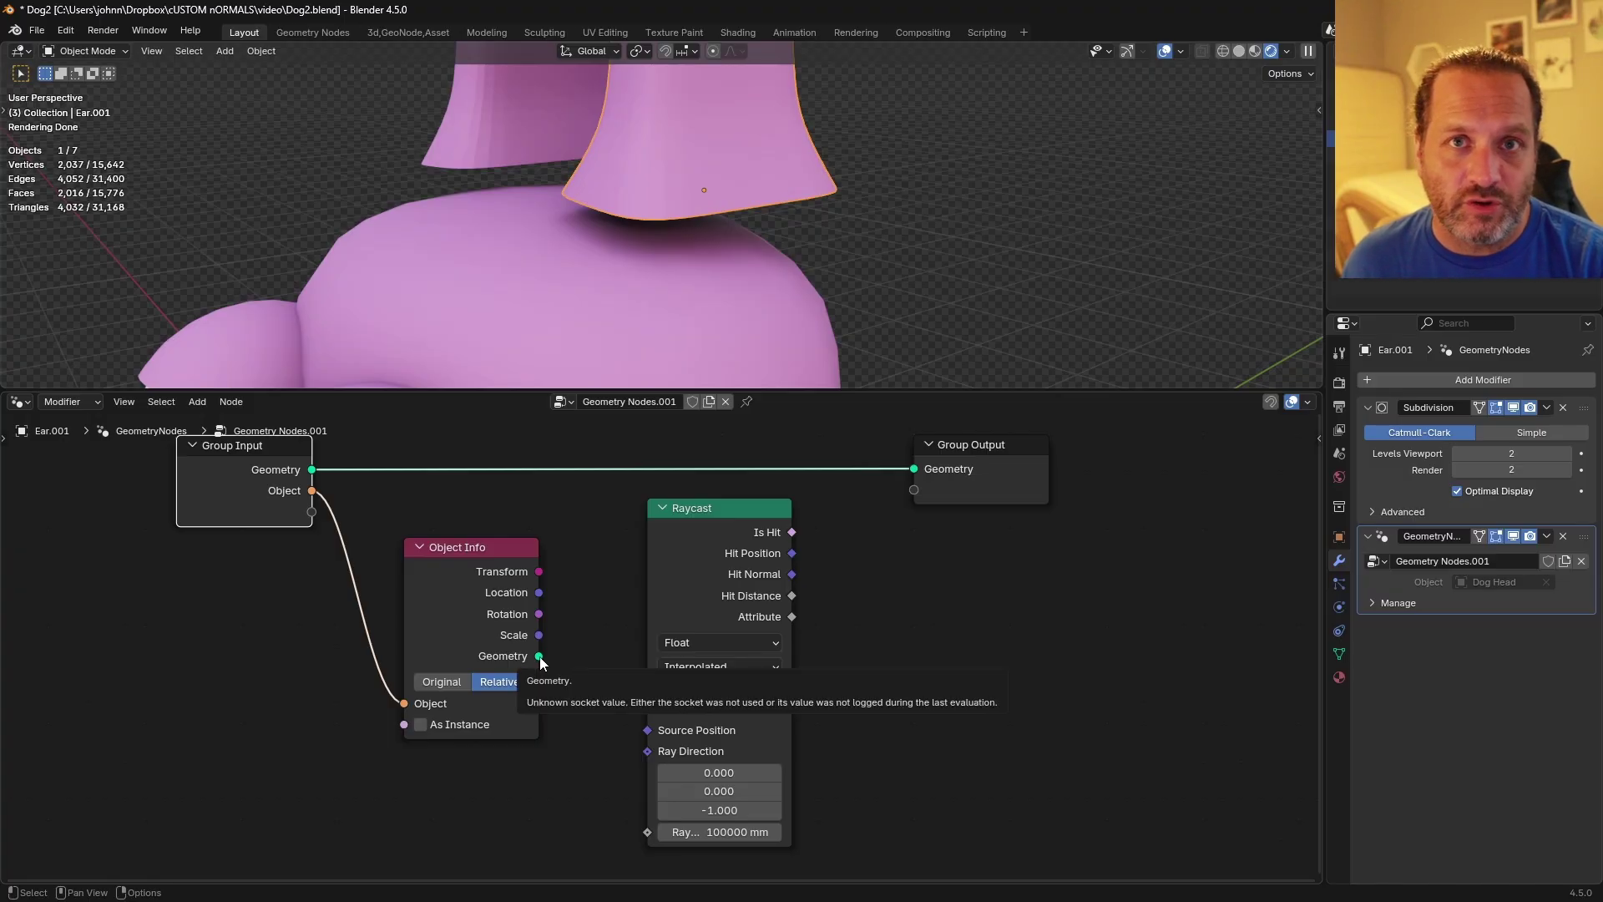
left_click_drag(540, 659, 651, 689)
left_click_drag(488, 598, 505, 568)
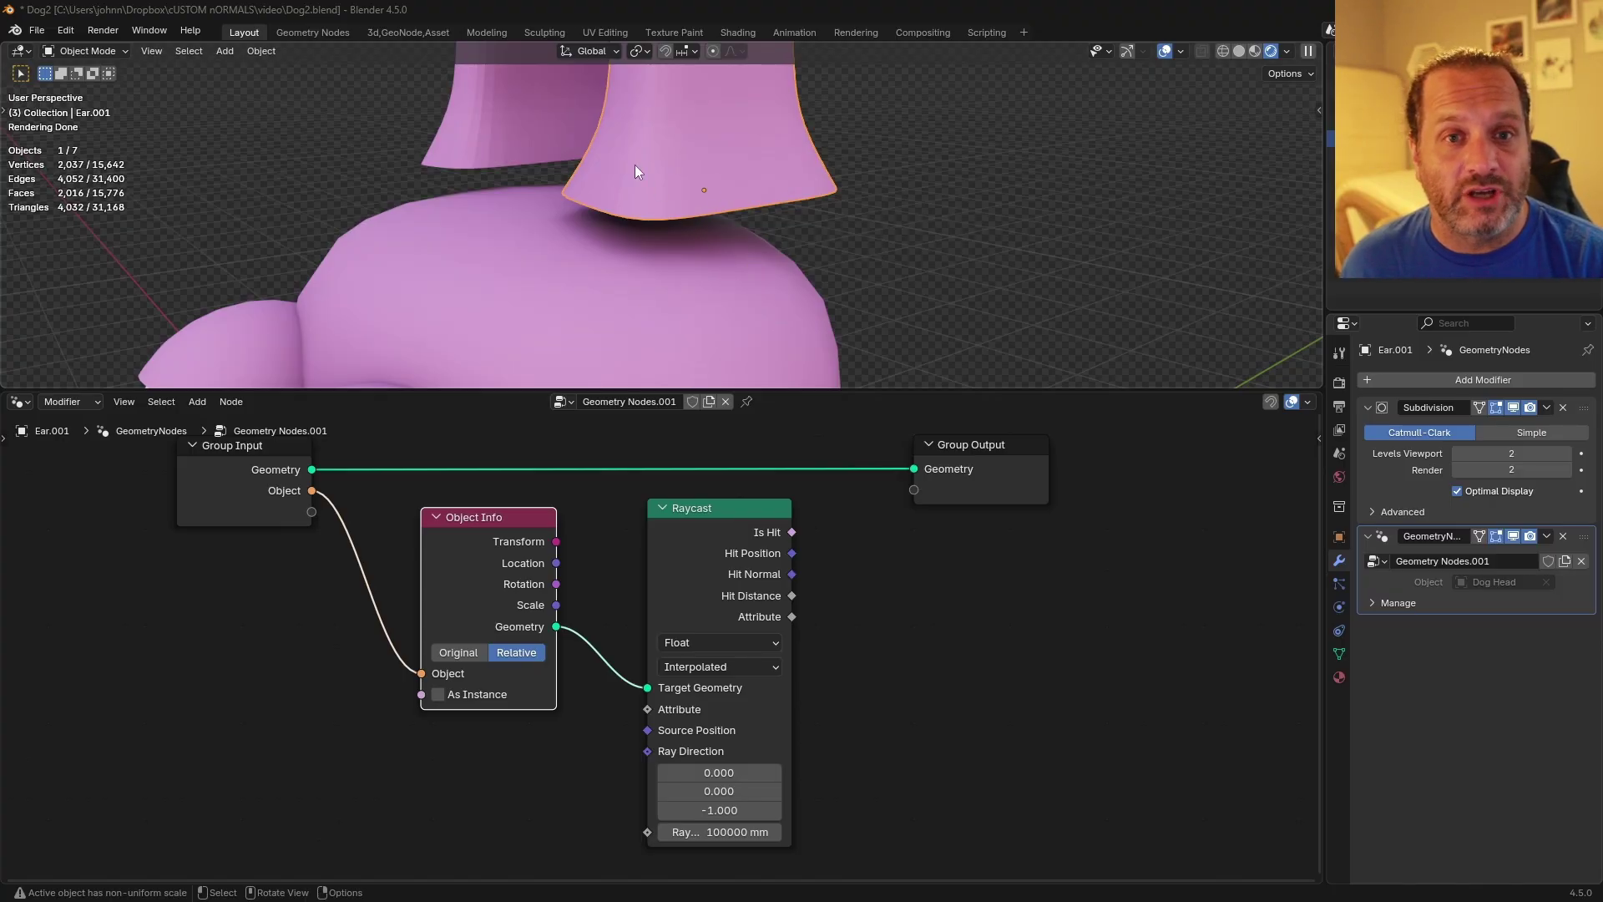
Rotate the selected ear outward in the front view so that its base tilts away from the head.
key("KP_1")
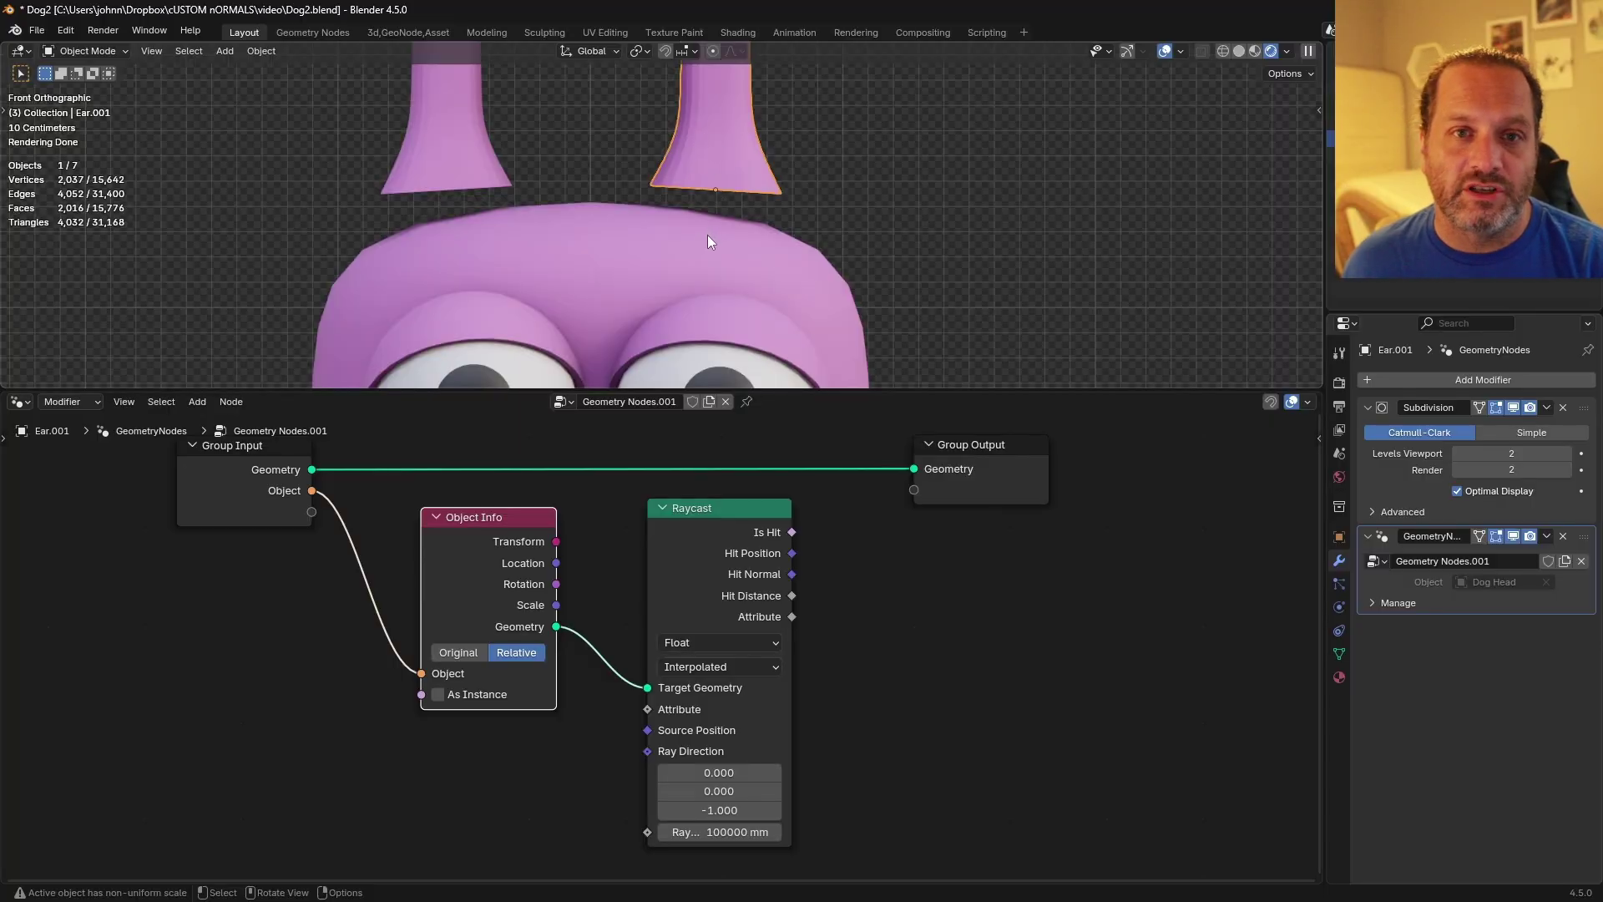
key("alt+r")
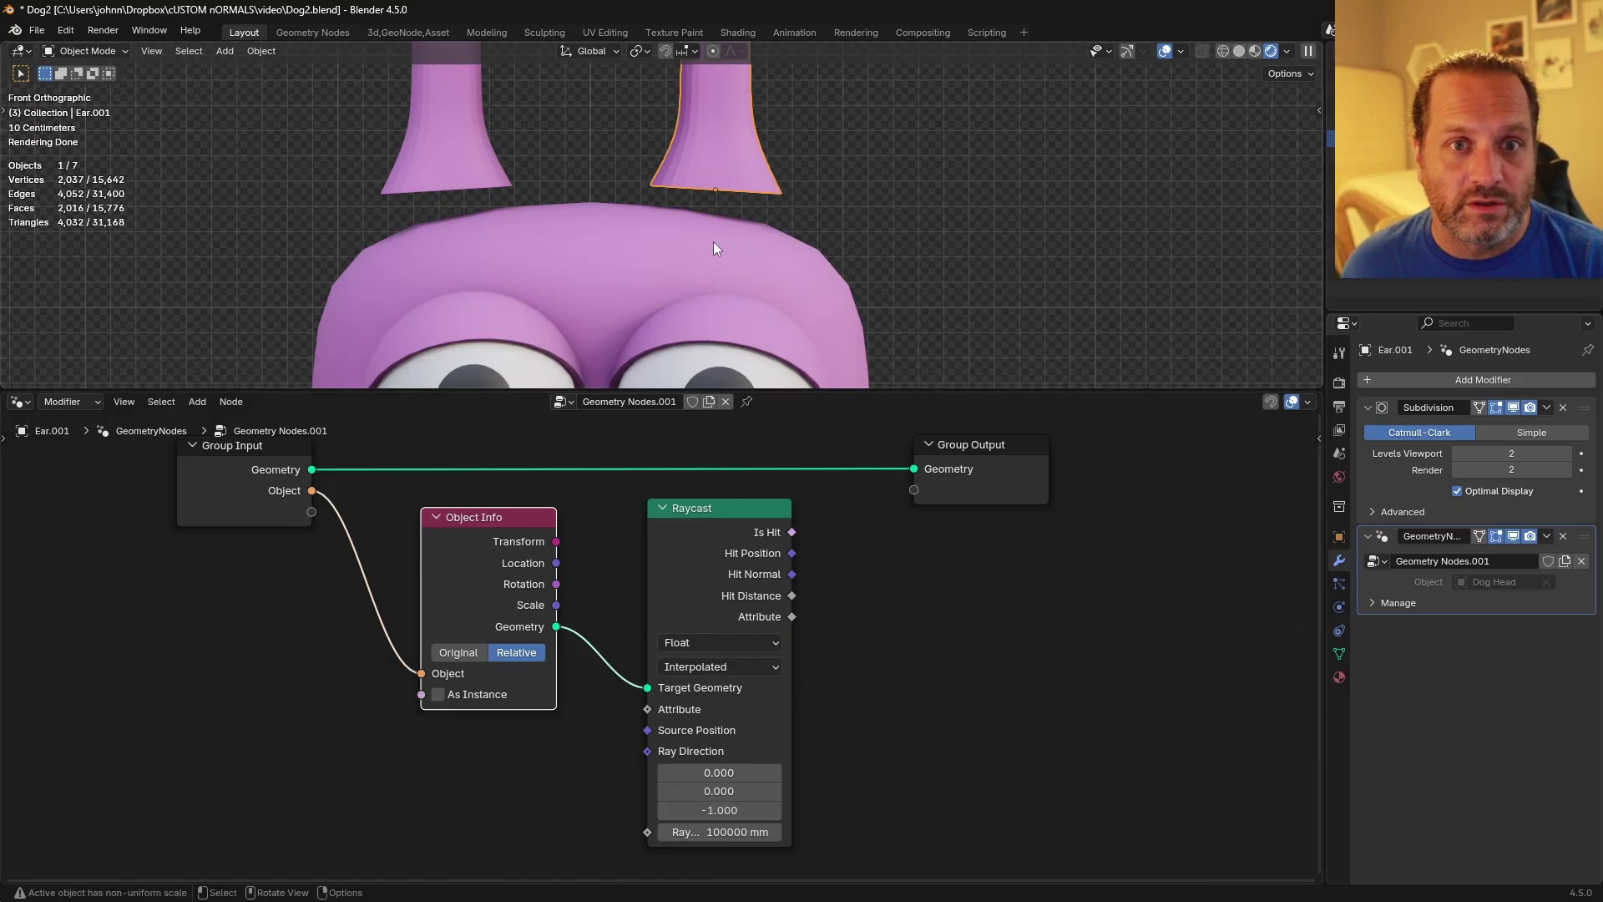
key("r")
left_click(840, 188)
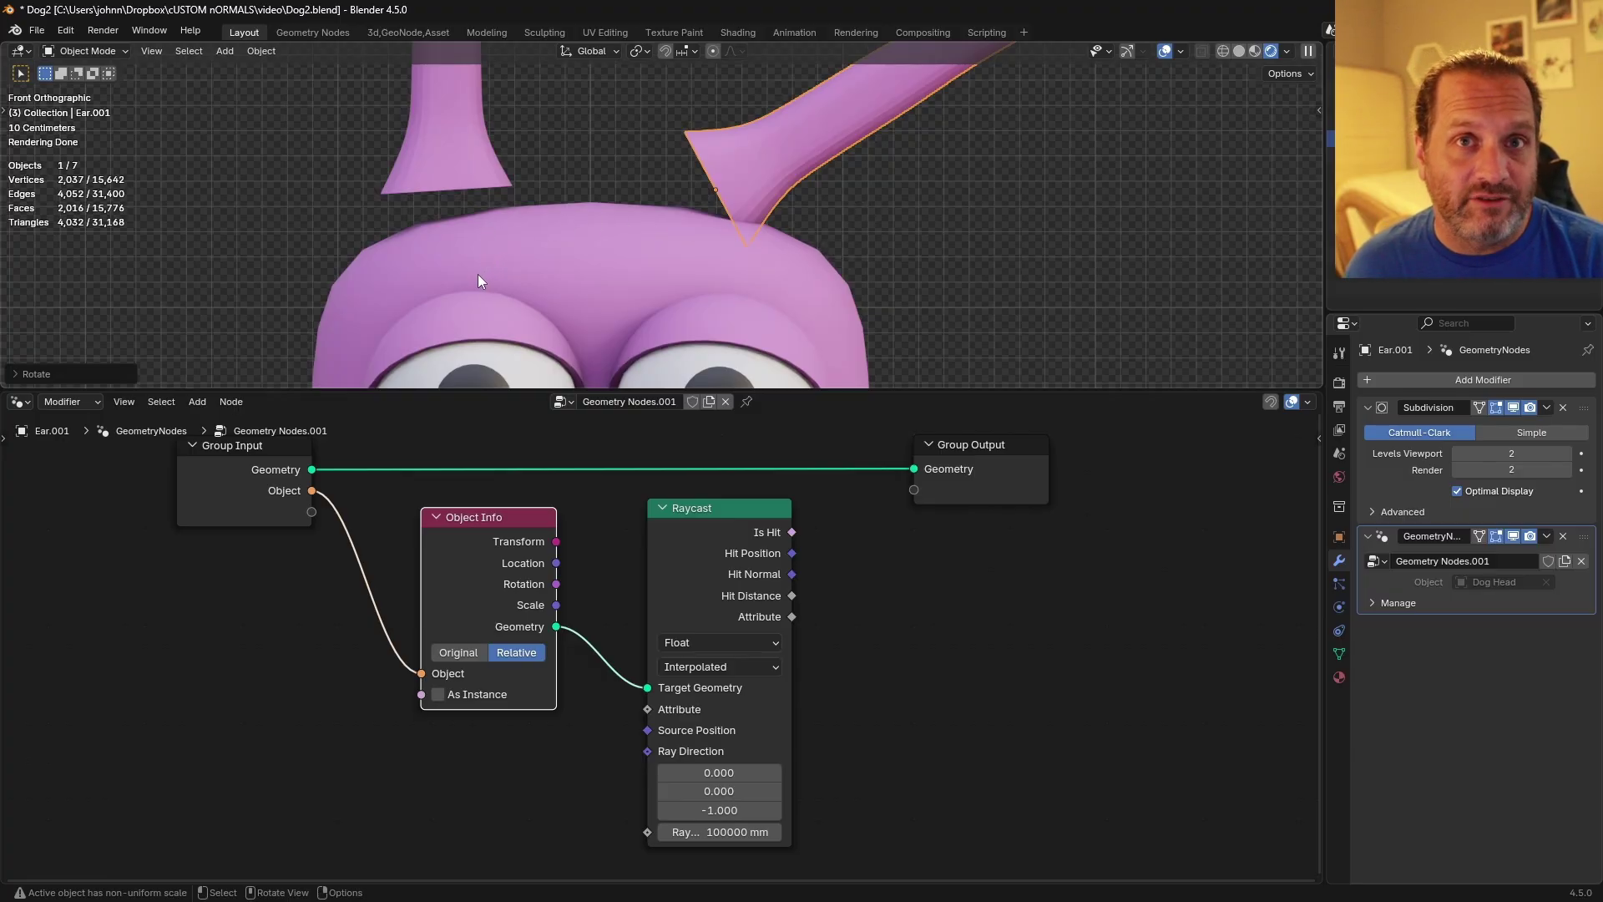
Expose the Raycast node's Ray Direction as a group input and route its link beneath the Object Info node with a reroute.
left_click_drag(234, 501, 168, 521)
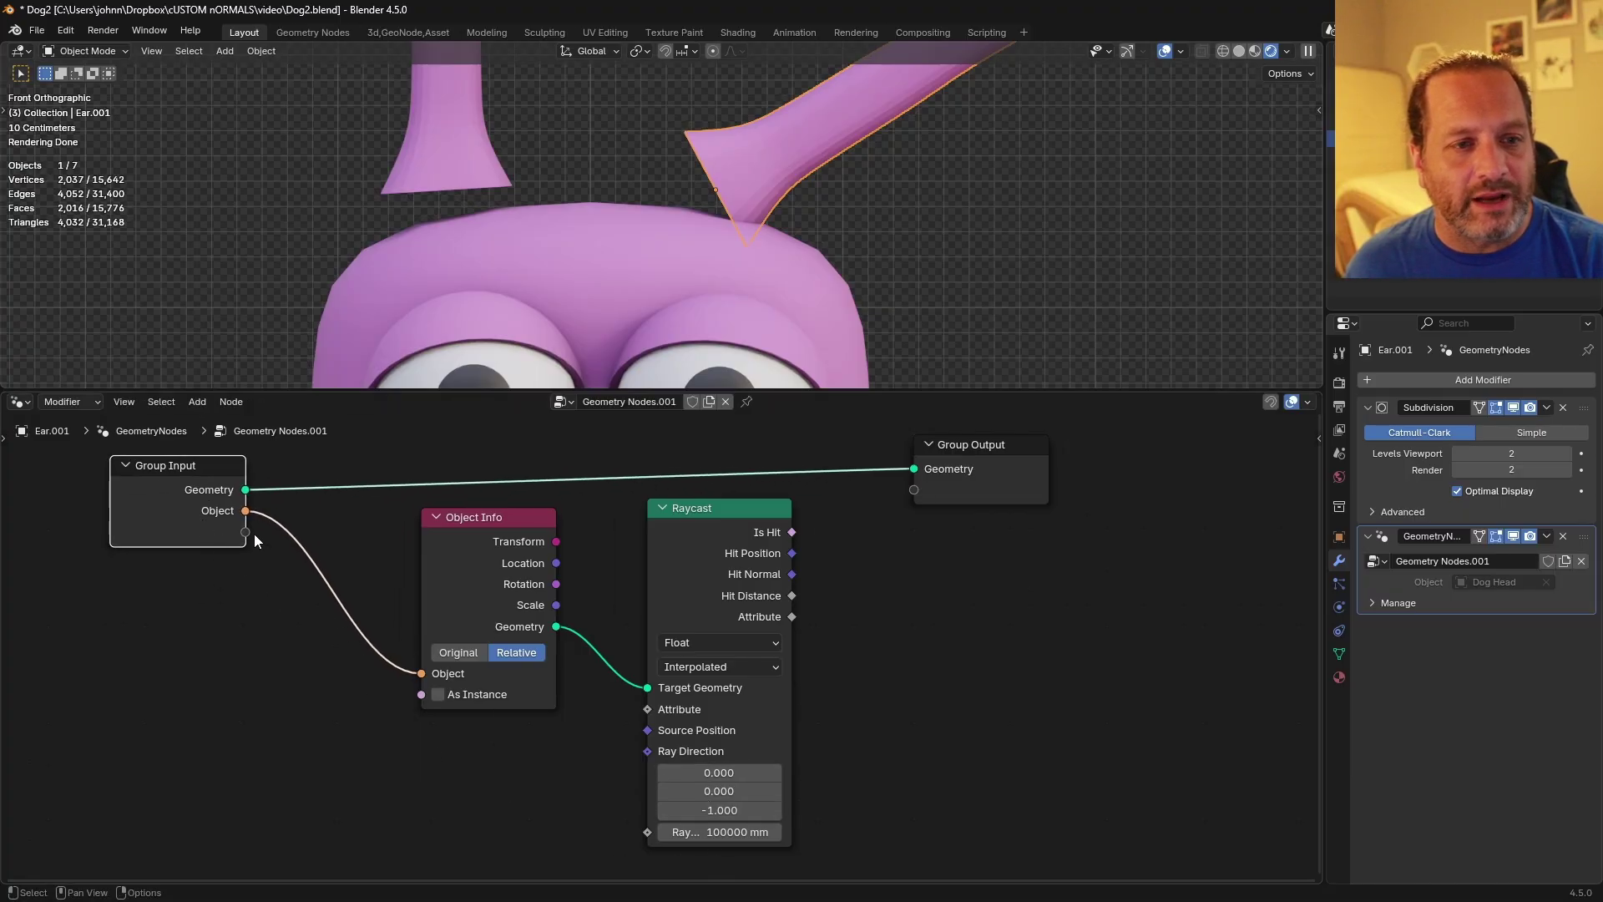
left_click_drag(246, 532, 648, 751)
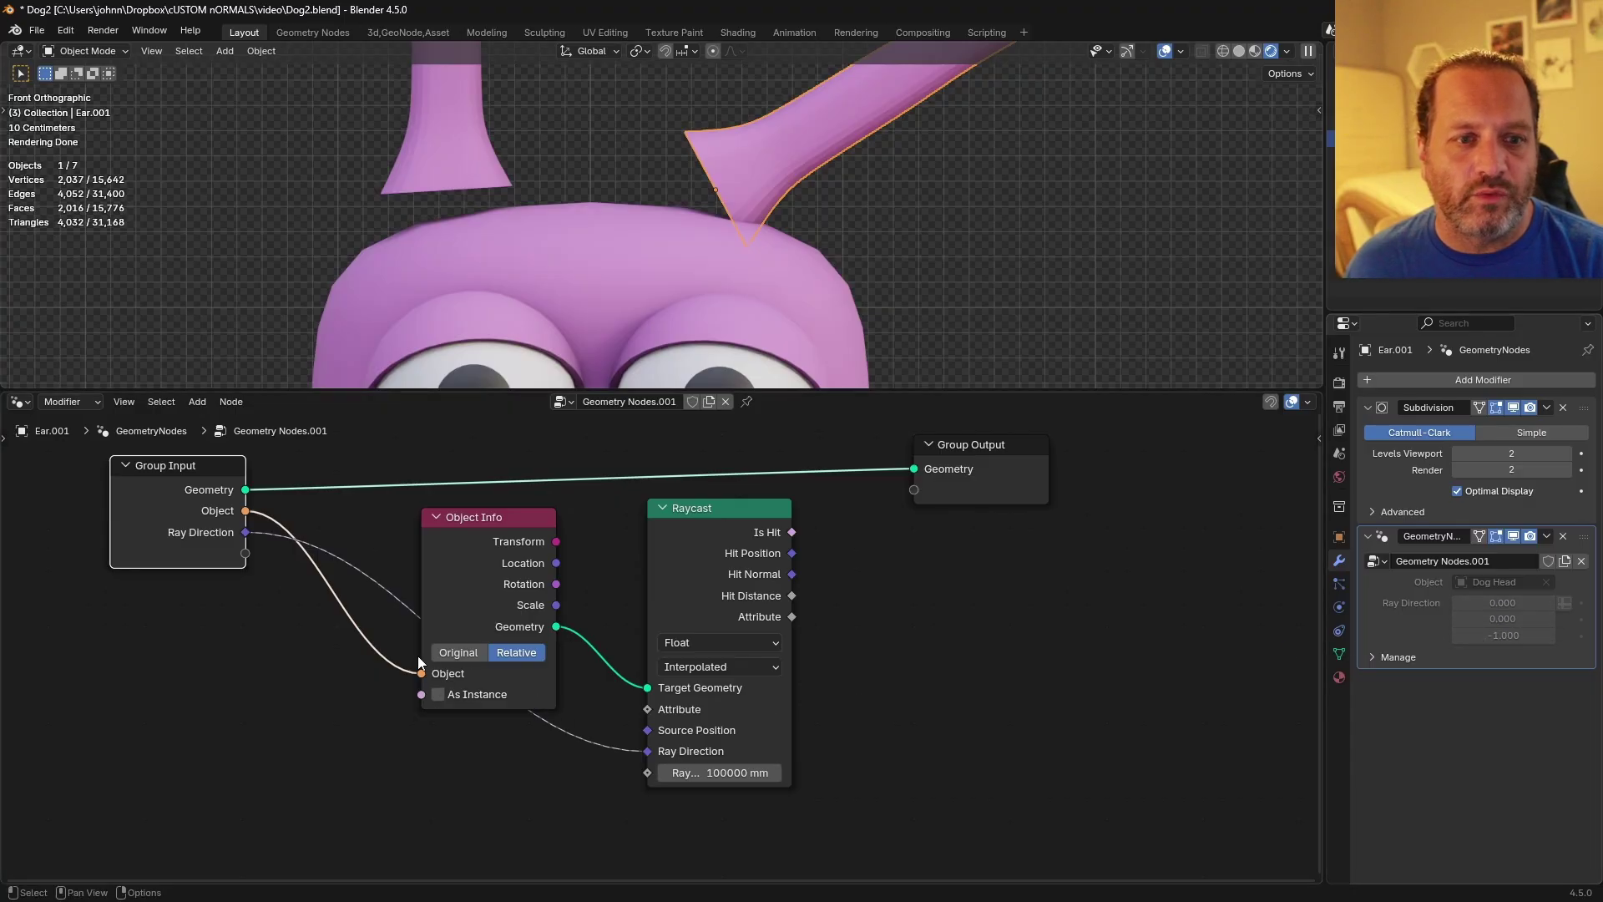
right_click_drag(407, 643, 360, 543, "shift")
key("g")
left_click(421, 757)
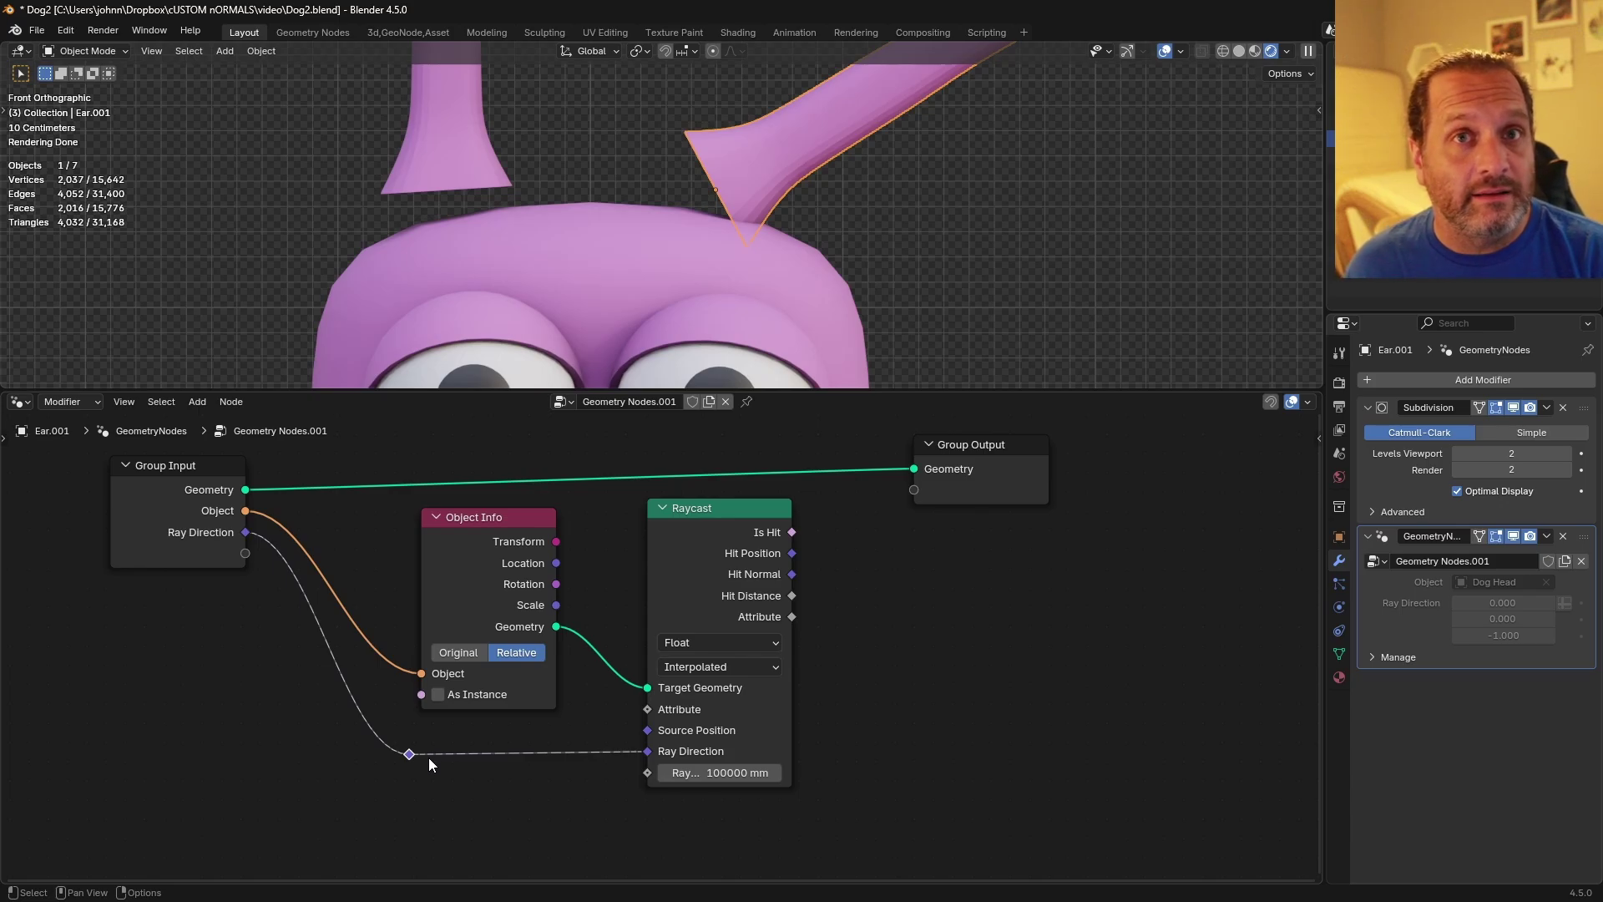
key("Escape")
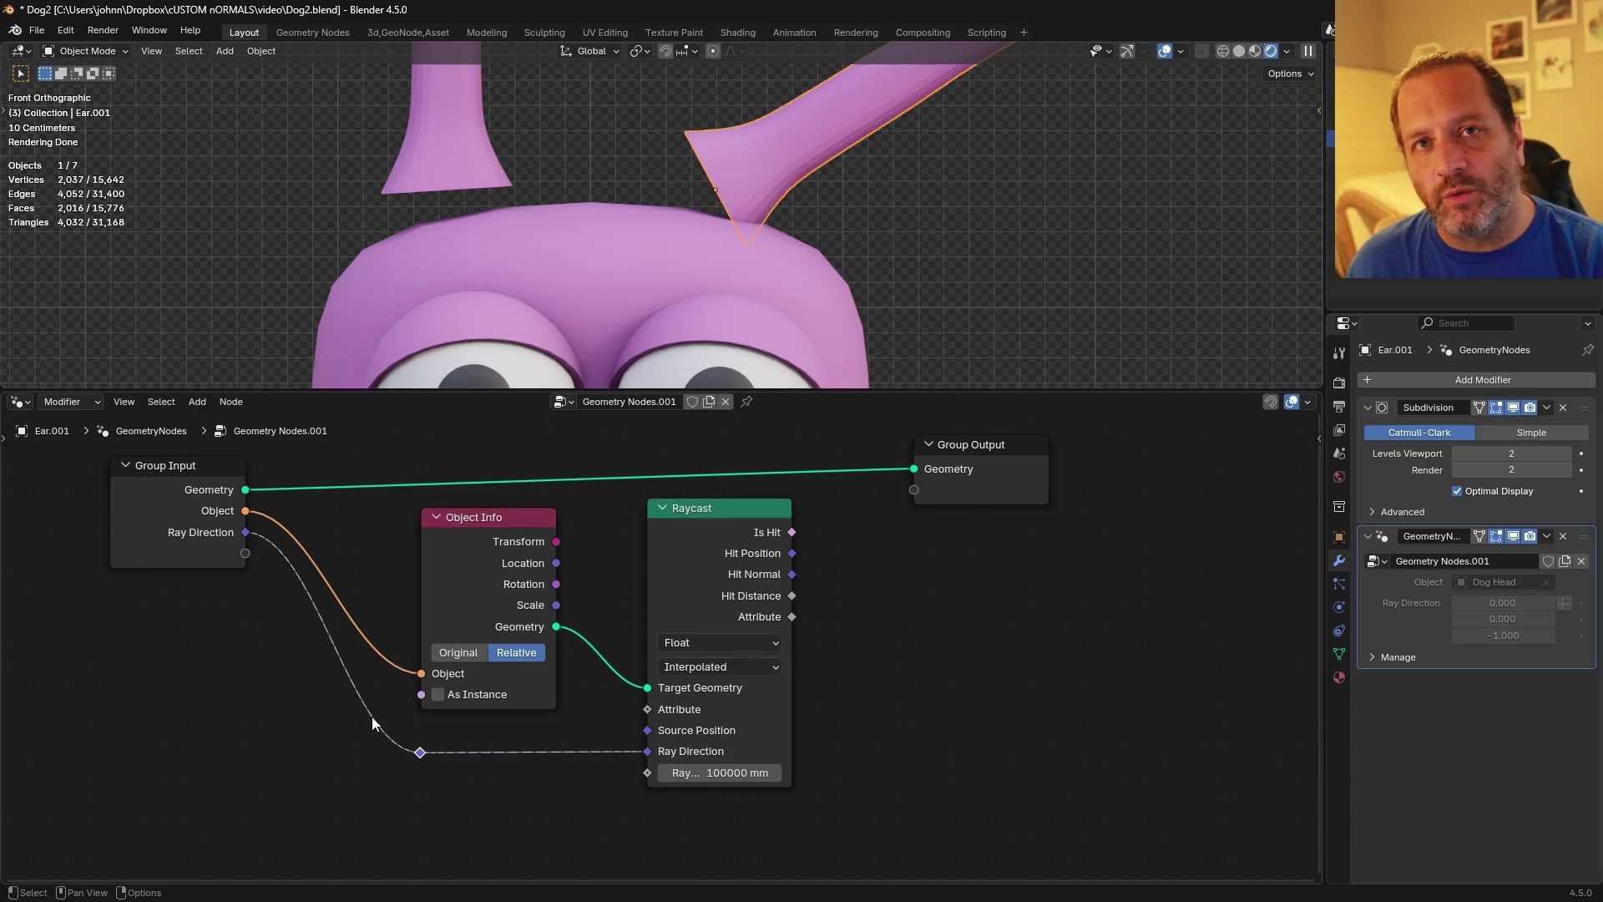
Add a Linear Gizmo node below the Object Info node.
key("shift+Tab")
key("shift+a")
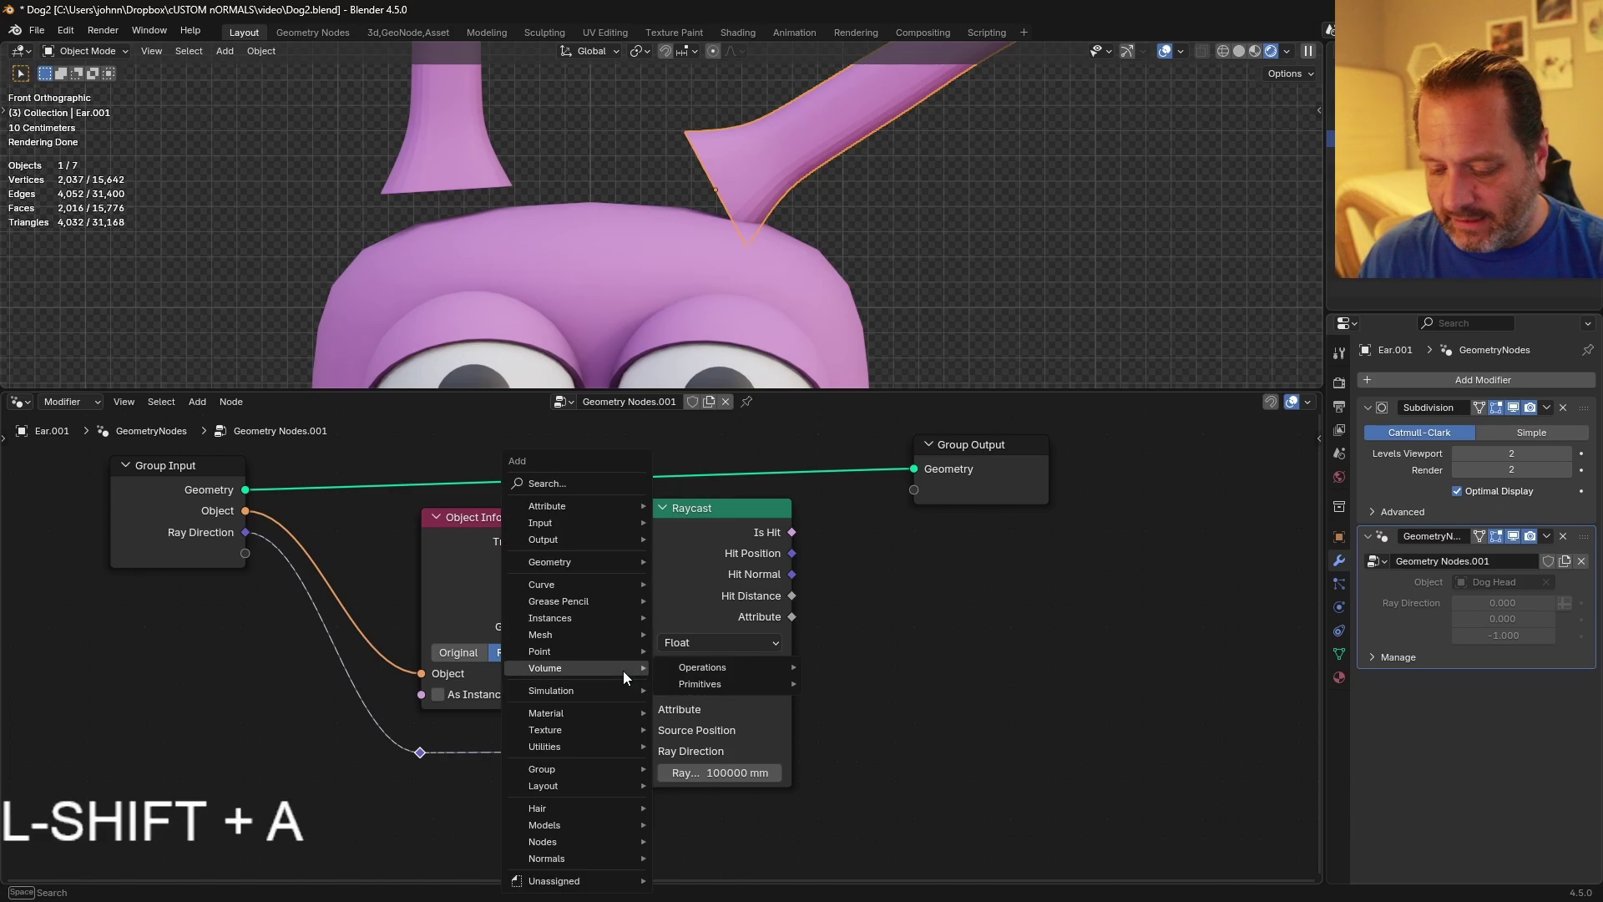
type("linear")
key("Return")
left_click(385, 773)
middle_click_drag(386, 773, 415, 697)
Move the Group Input node down and connect its Ray Direction to the Linear Gizmo's Direction.
left_click(214, 471)
key("g")
left_click(200, 683)
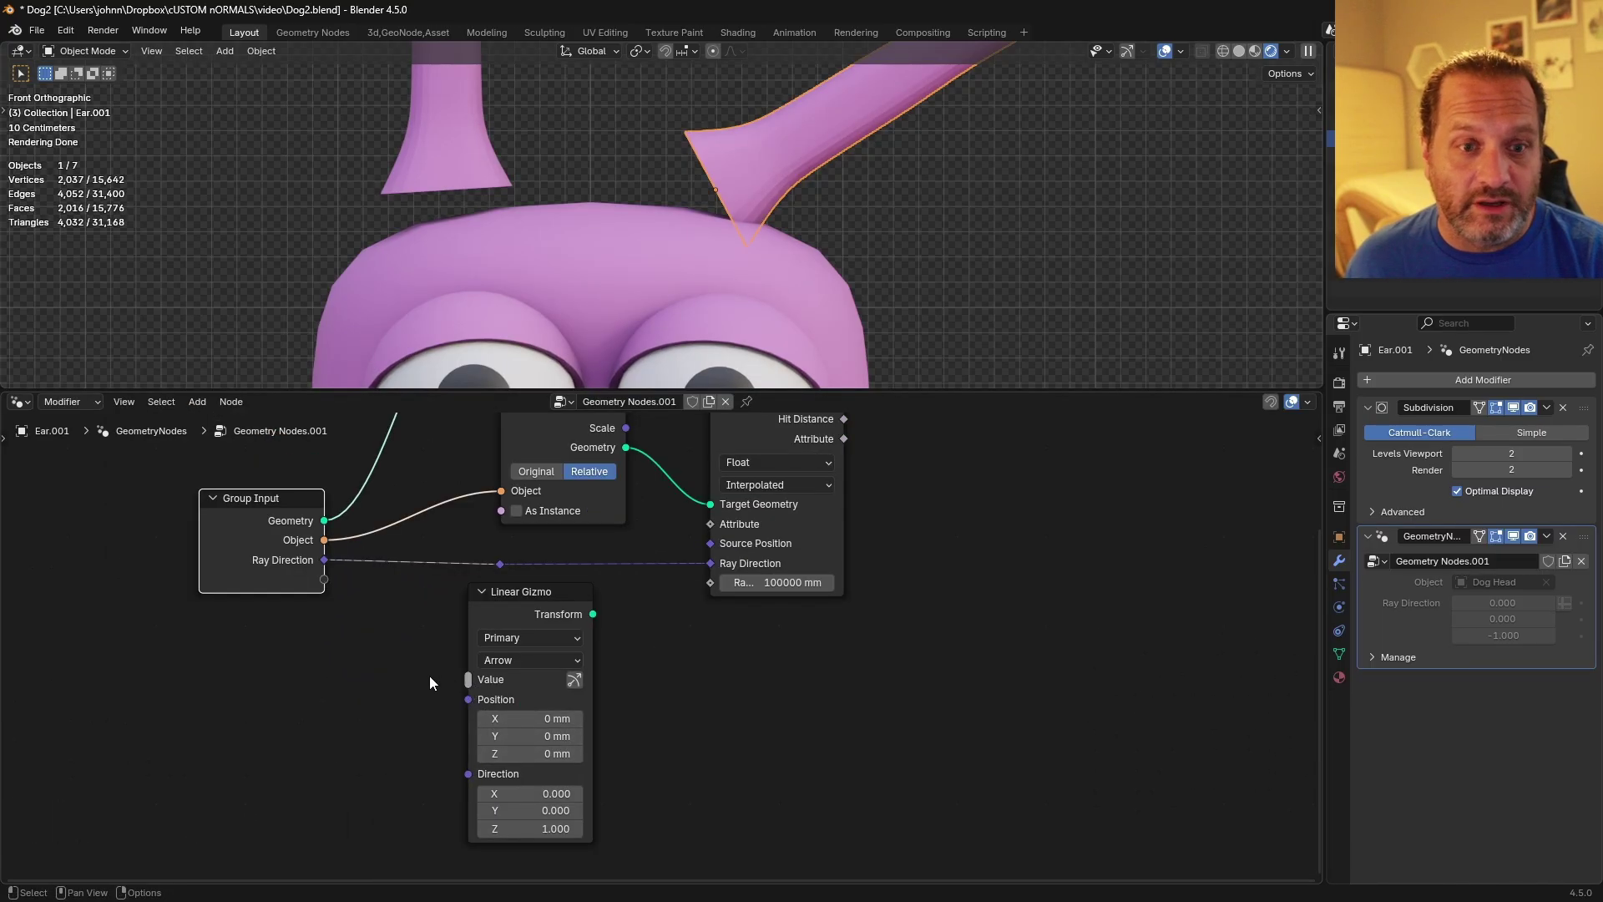
left_click_drag(324, 560, 464, 785)
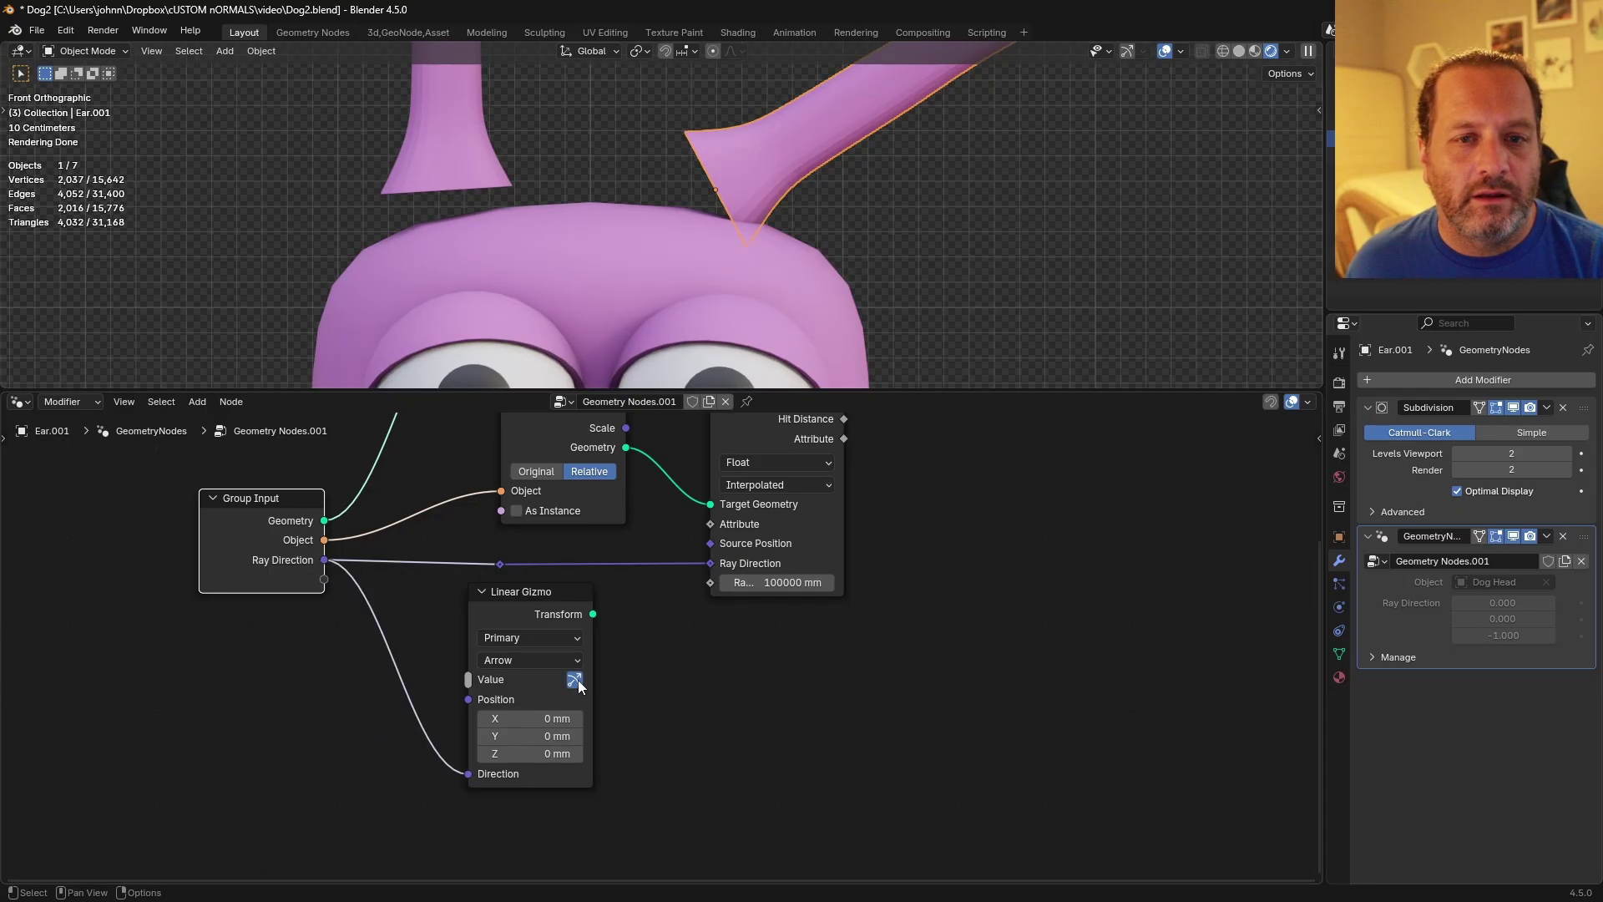
Turn on viewport gizmos and check the ray direction arrow at the base of the tilted ear.
left_click(1127, 53)
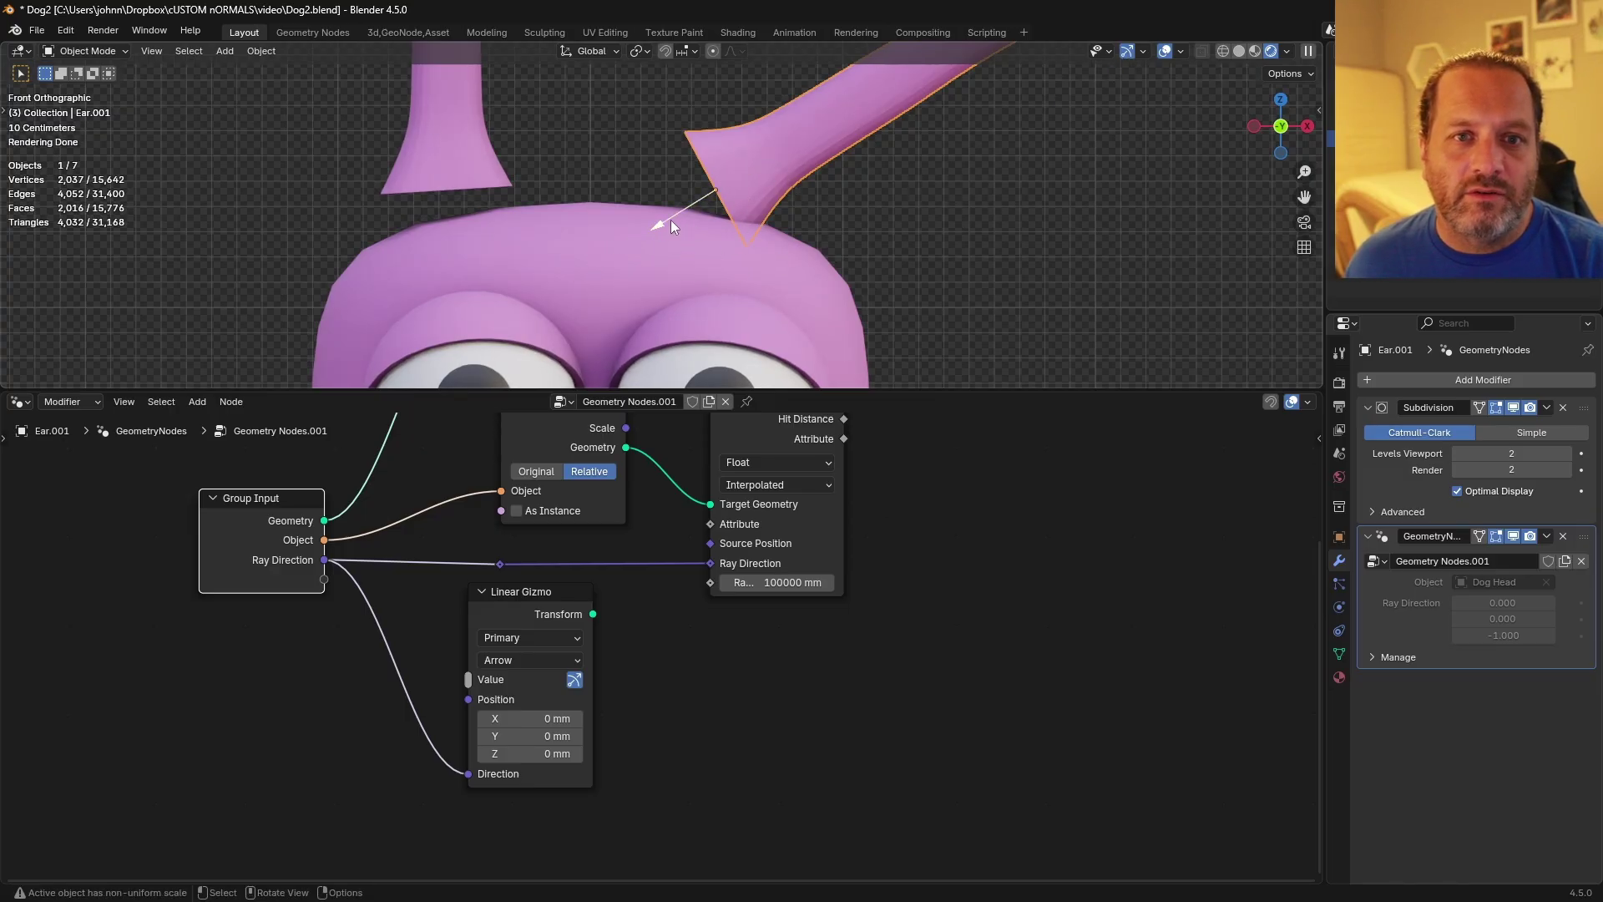
left_click_drag(671, 225, 529, 308)
left_click_drag(730, 189, 725, 193)
scroll(835, 117, "down", 3)
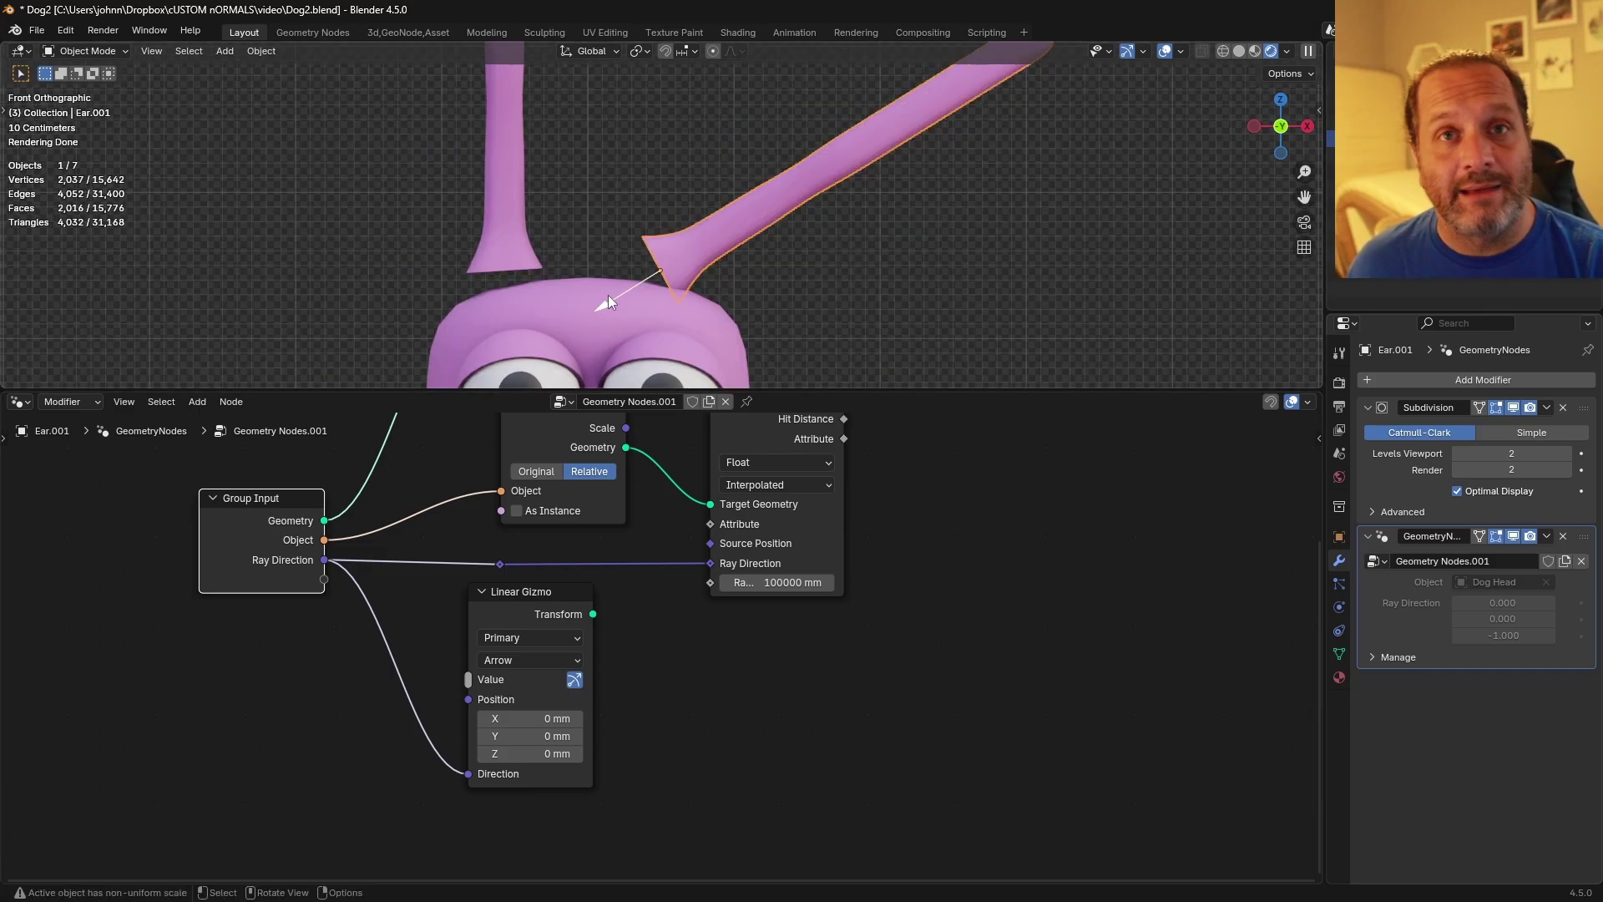
Reset the ear's rotation so that it stands upright again, and frame the whole node tree.
key("r")
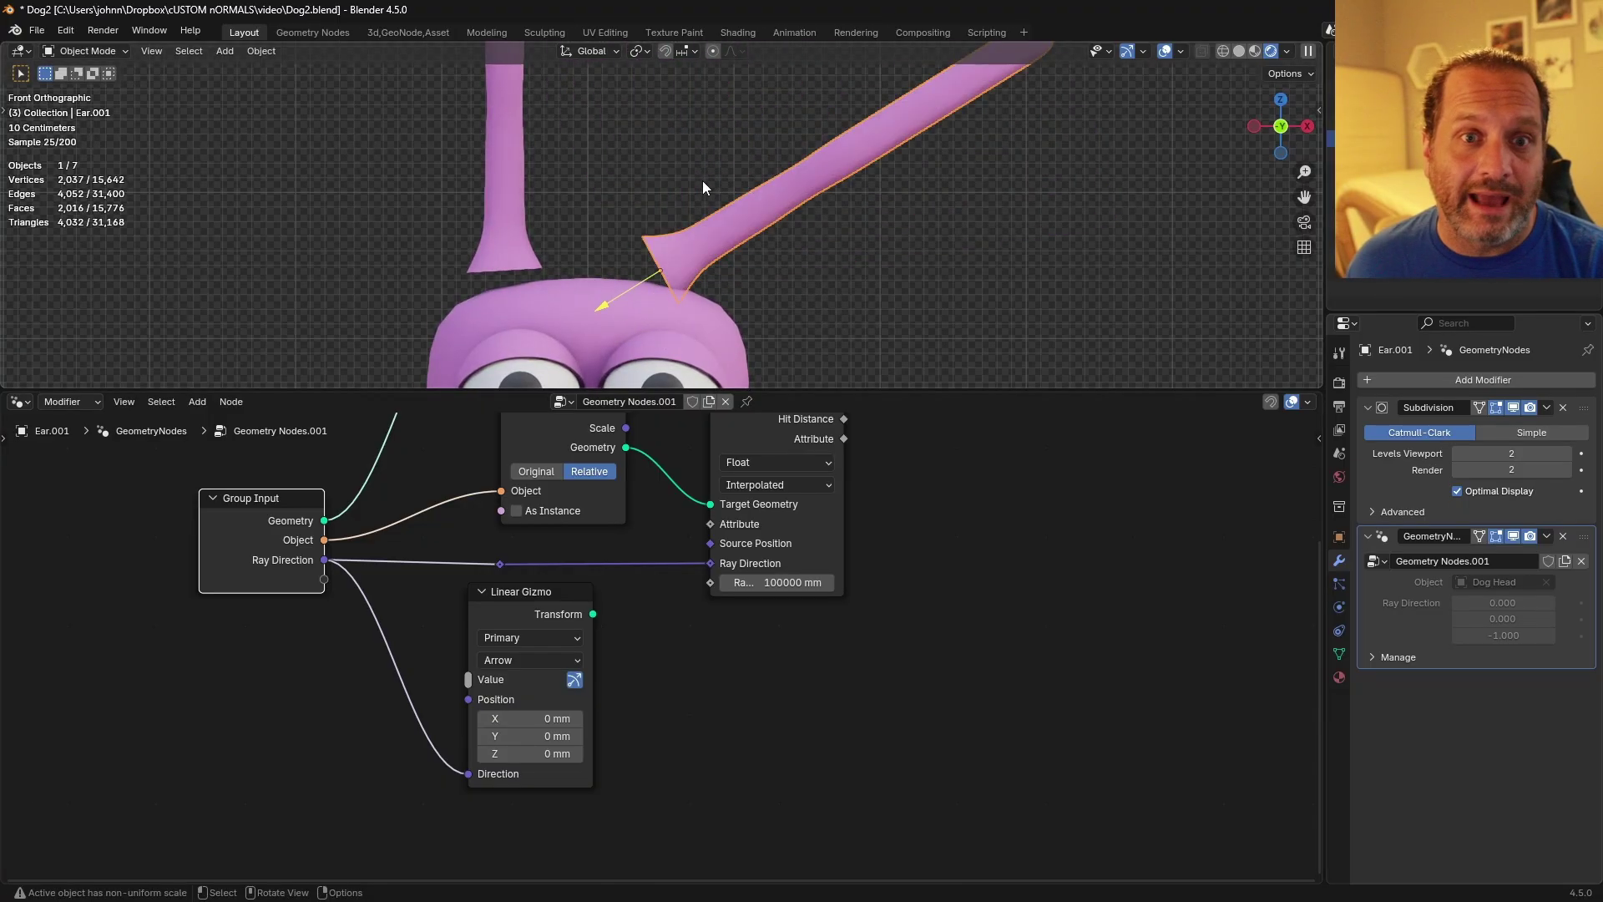
key("Escape")
key("Home")
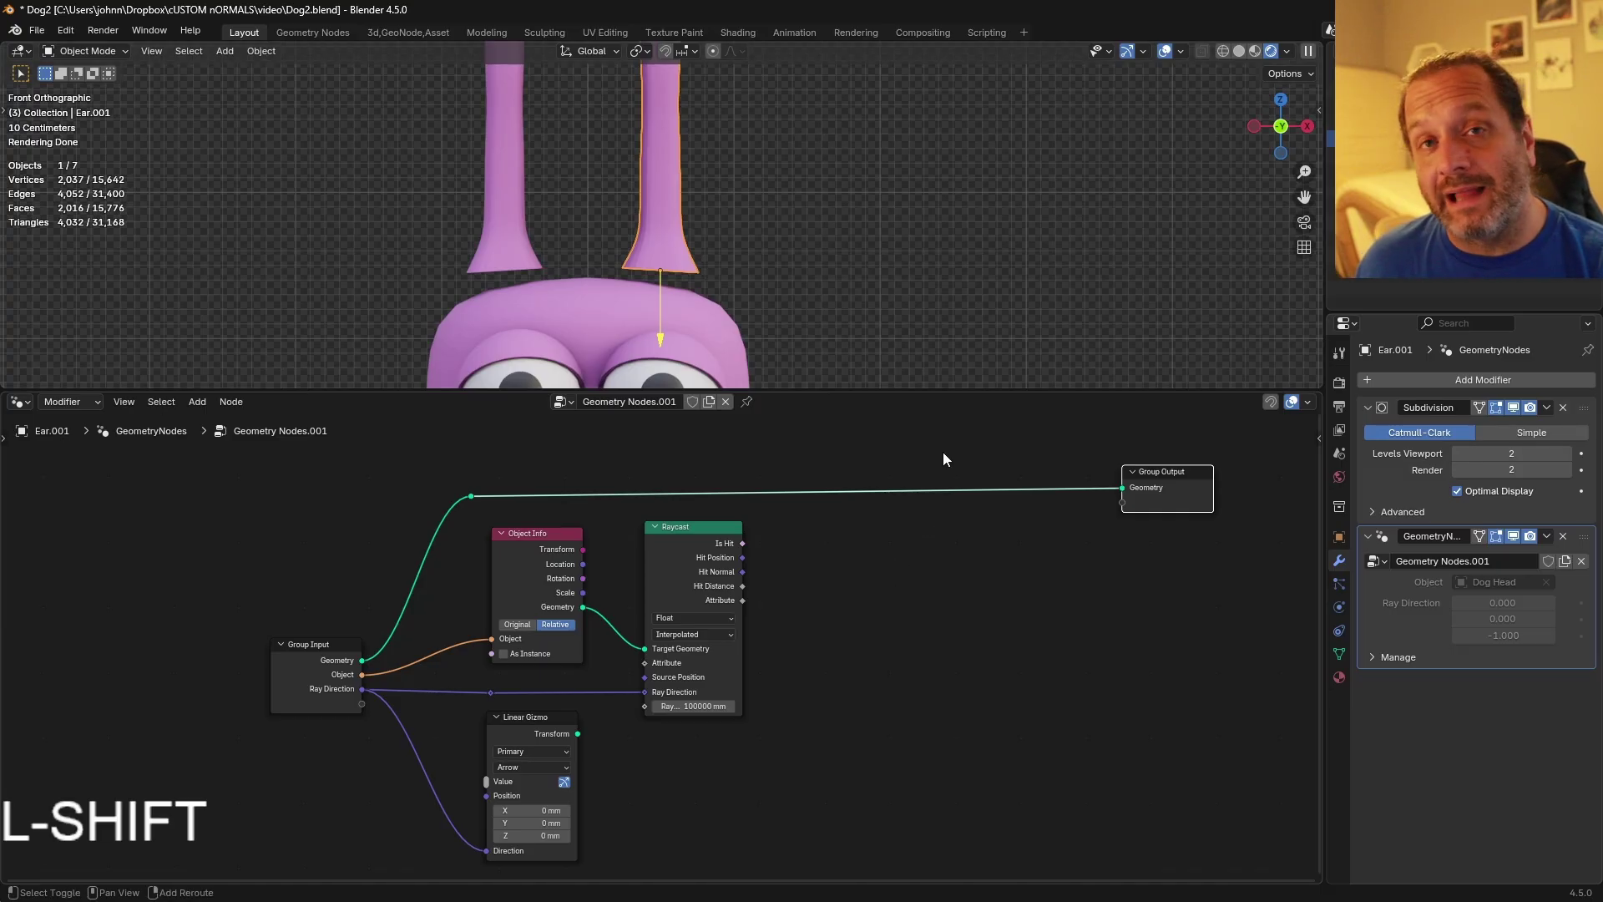
Insert a Set Position node on the geometry link just before the Group Output.
key("shift+a")
type("SET")
key("Return")
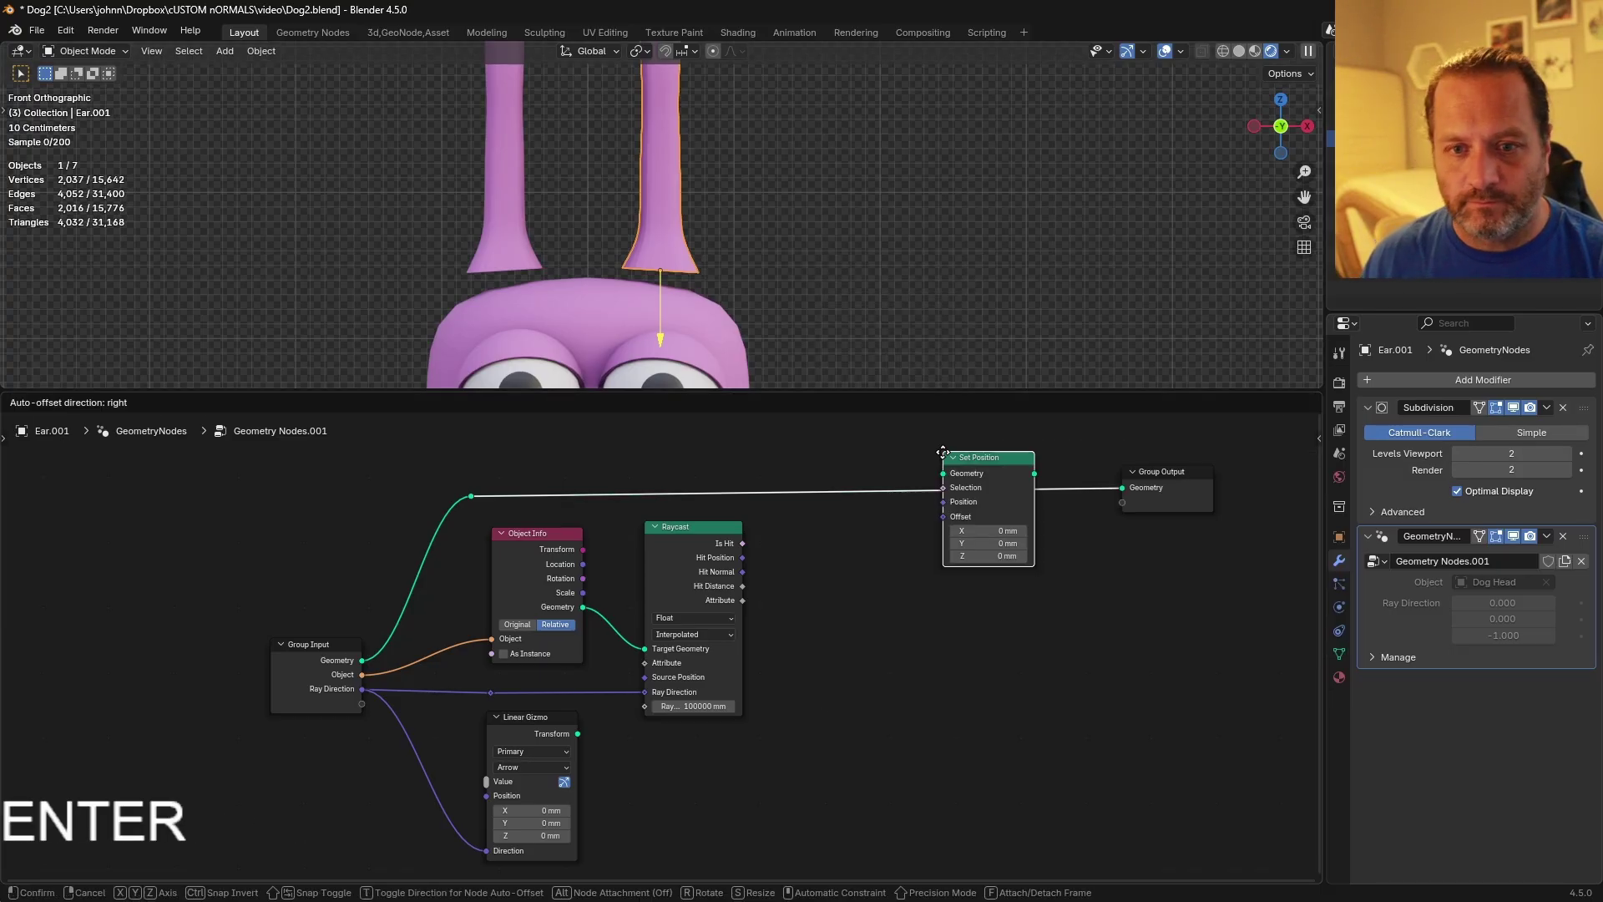
left_click(946, 495)
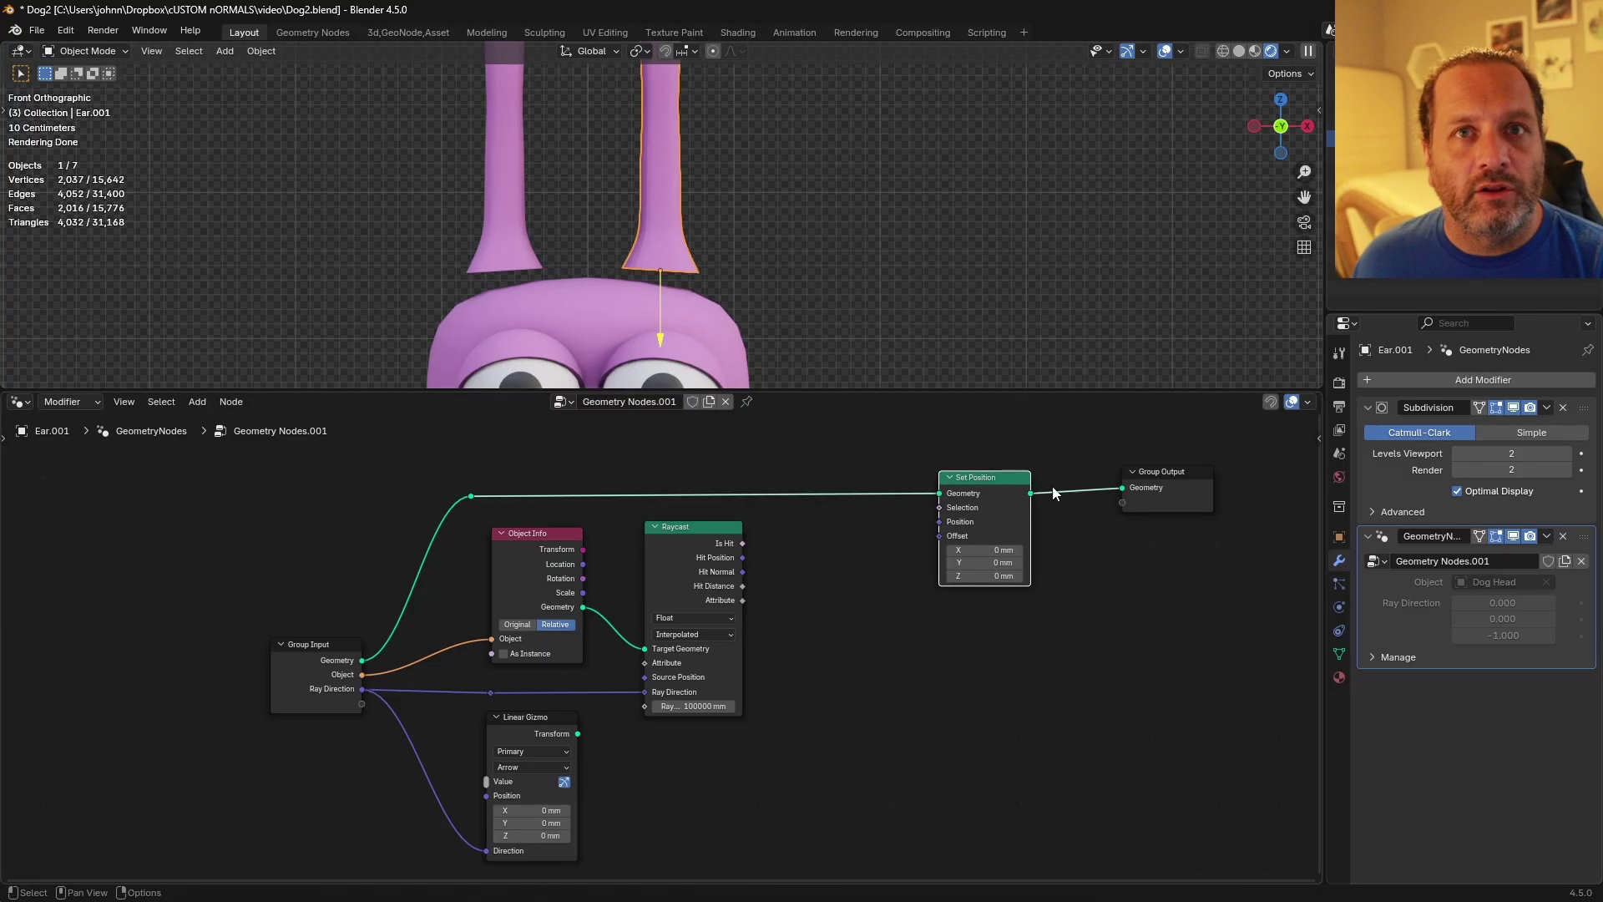
Connect the Raycast node's Hit Position output to the Set Position node's Position input.
mouse_move(939, 525)
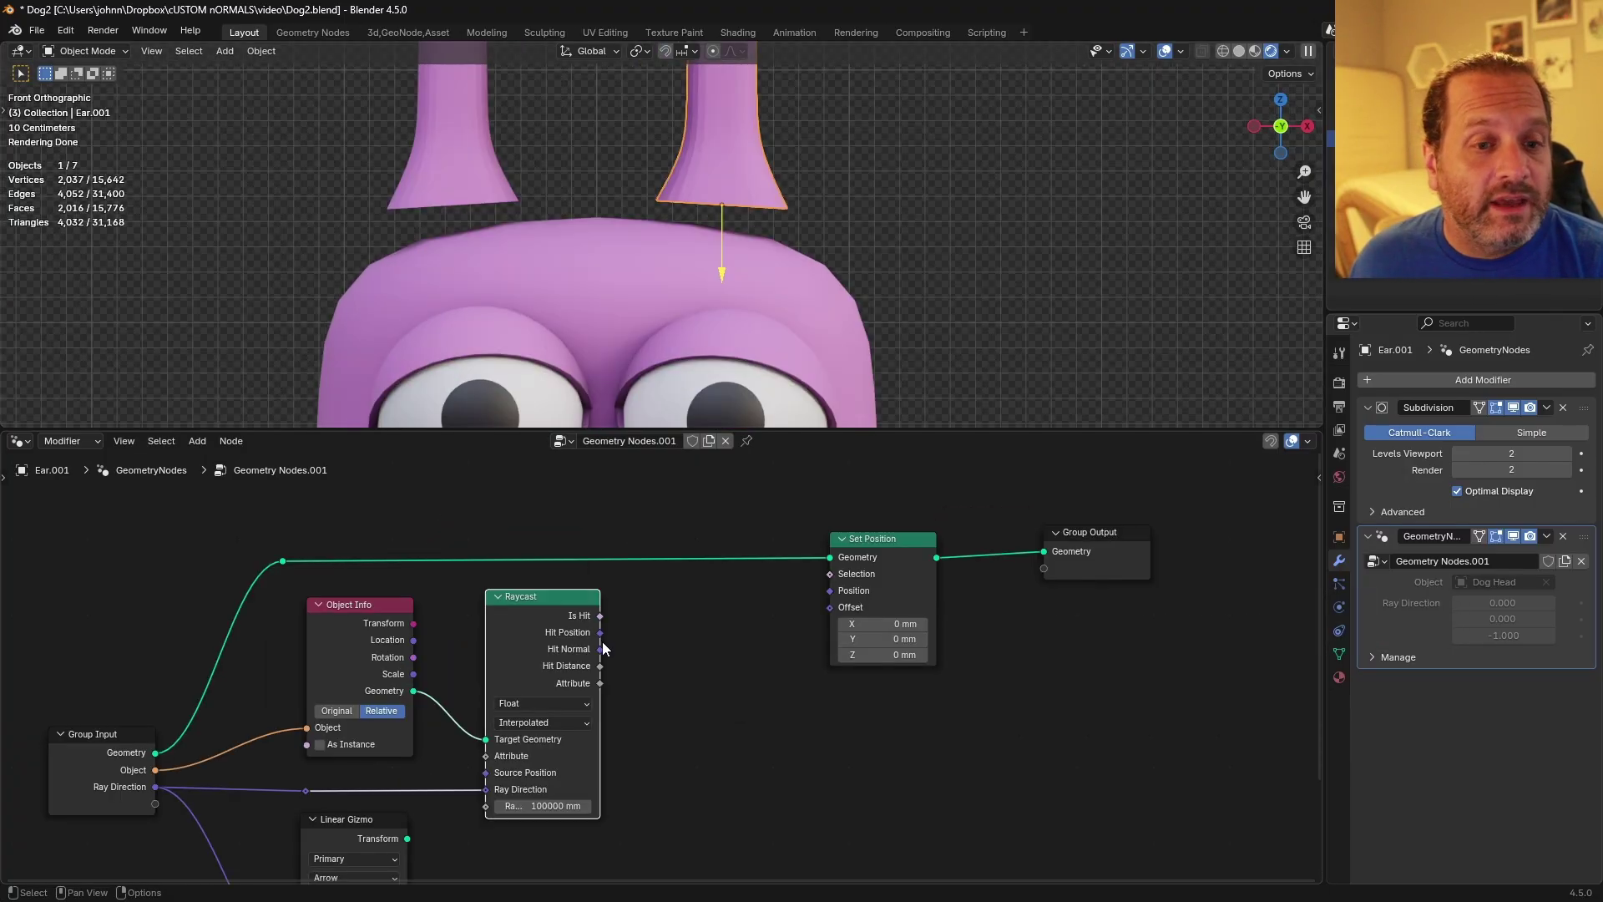
left_click_drag(602, 640, 614, 642)
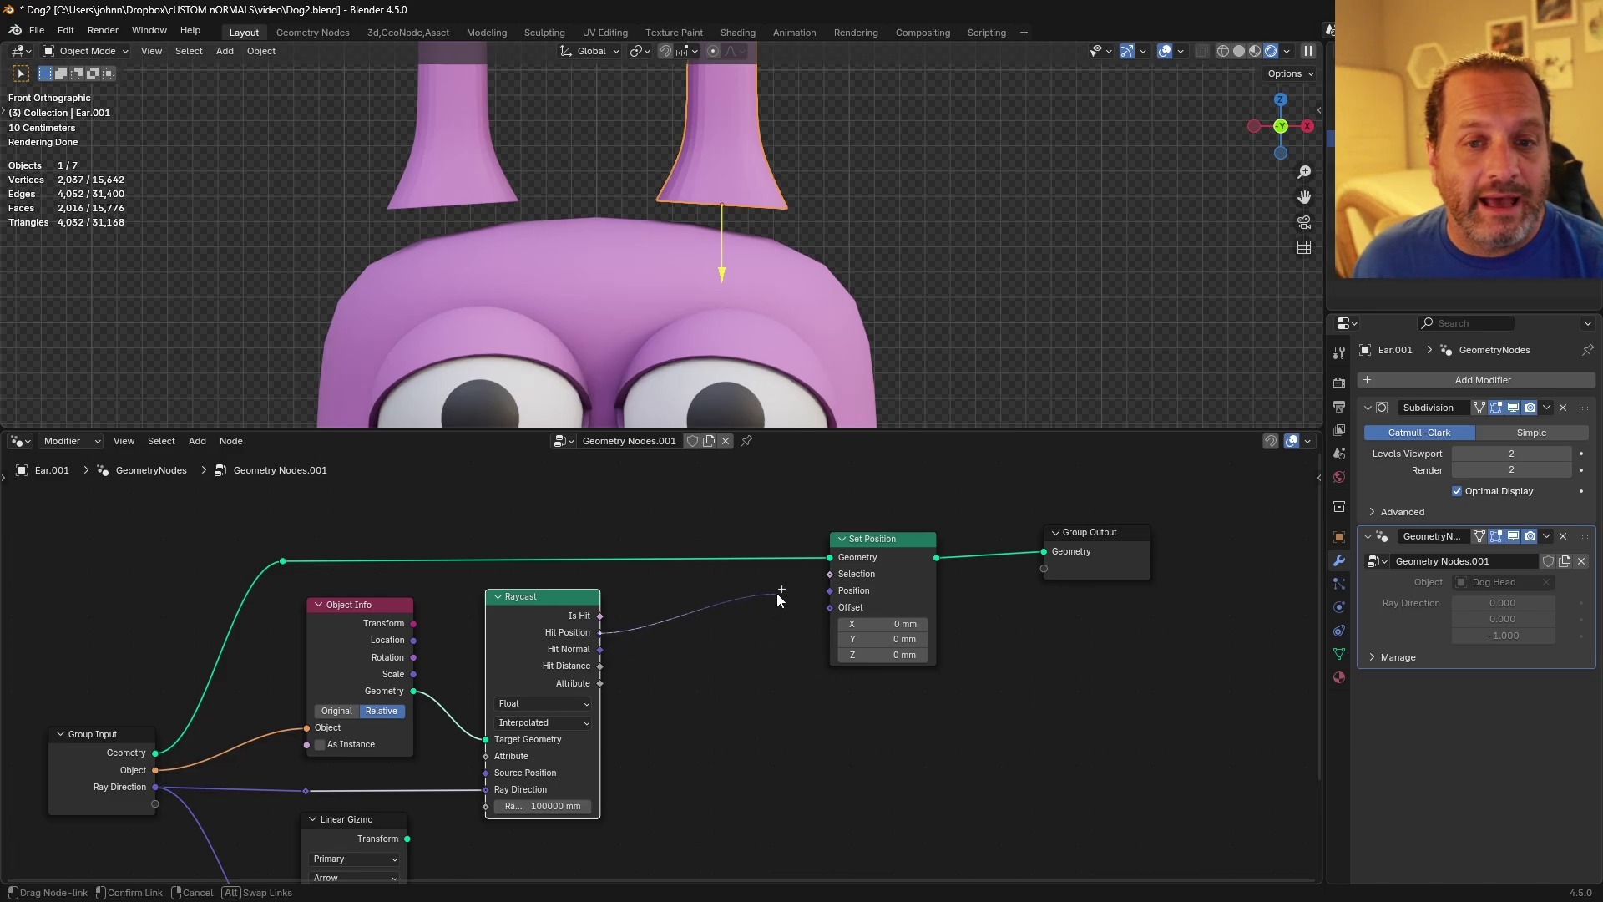
left_click_drag(787, 593, 818, 586)
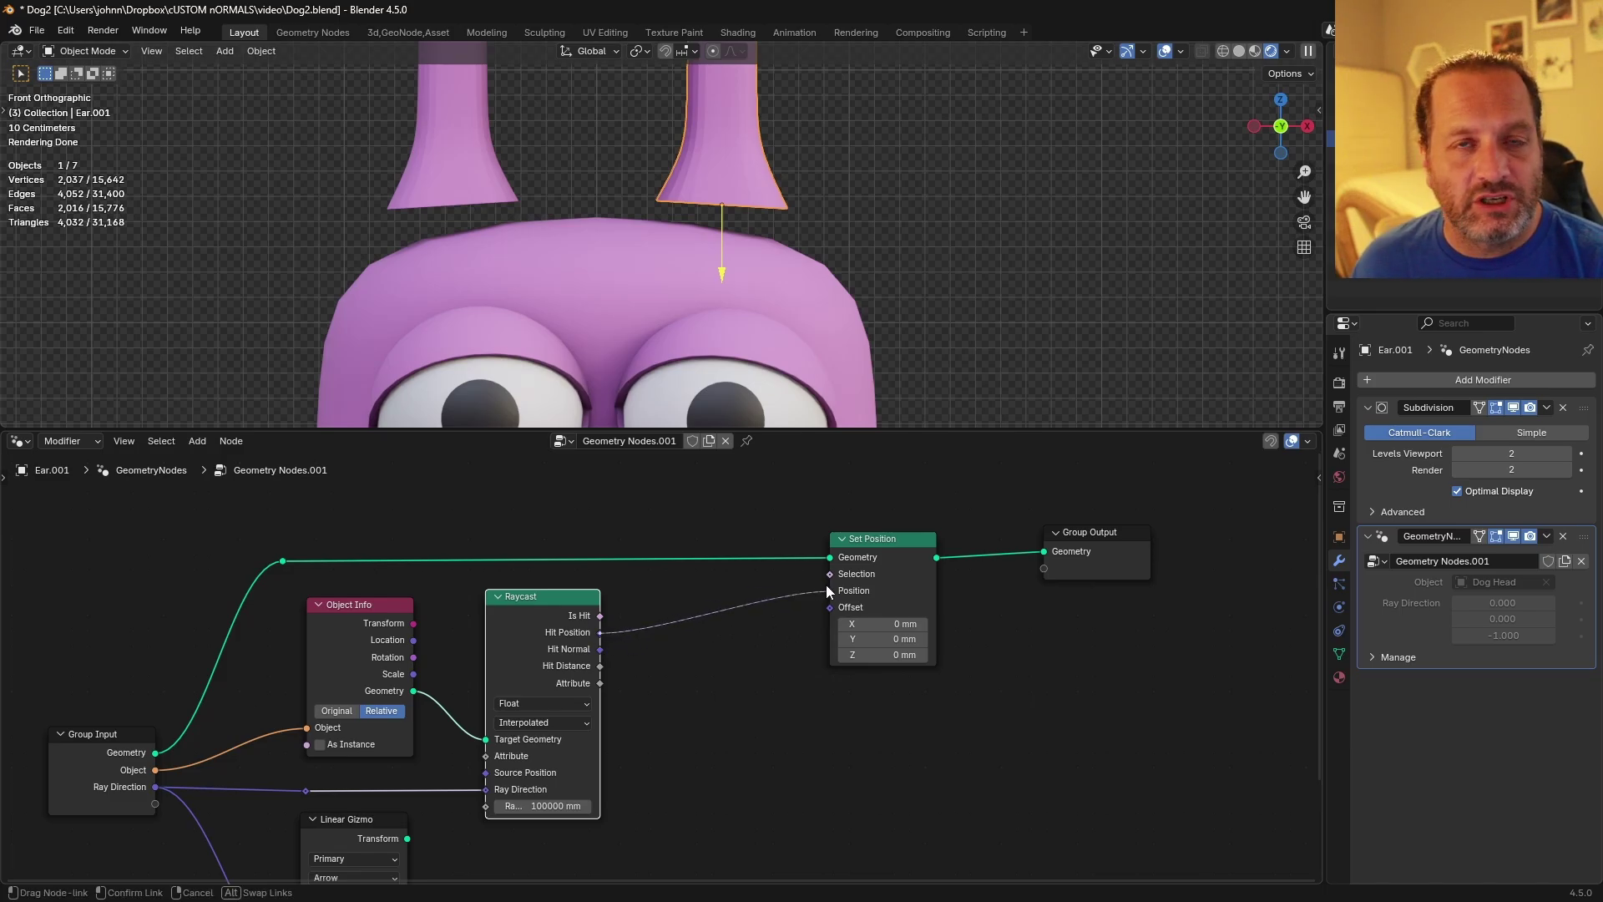
left_click_drag(826, 587, 826, 589)
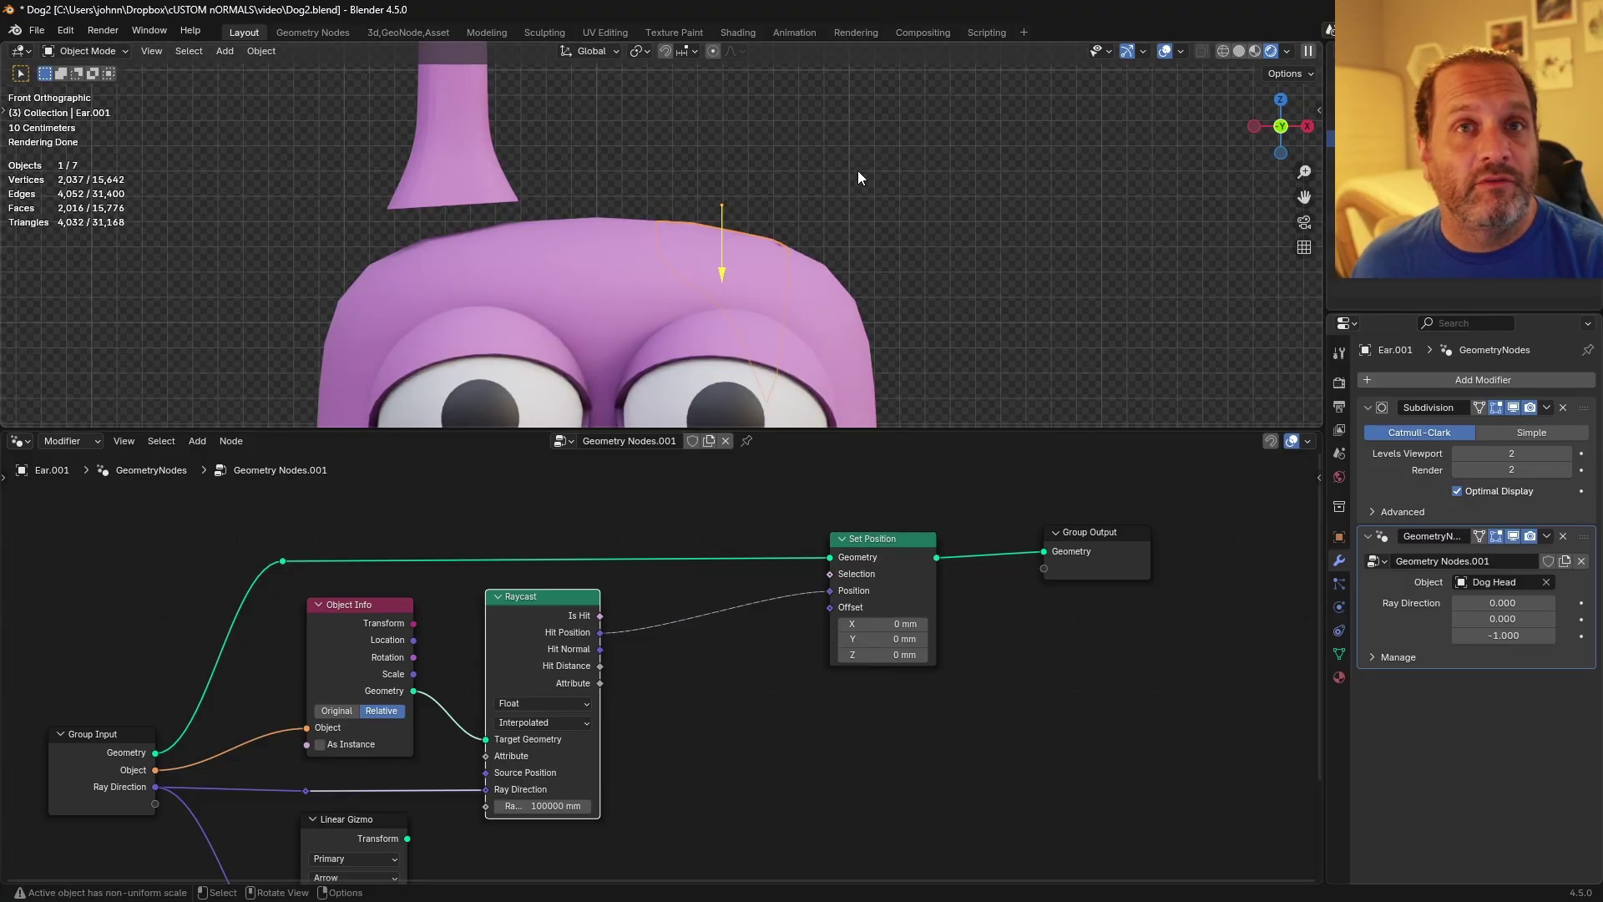
Move the ear freely across the head to test its projection onto the surface, and undo the move.
middle_click_drag(876, 162, 753, 290)
scroll(703, 284, "up", 3)
scroll(753, 289, "up", 2)
key("g")
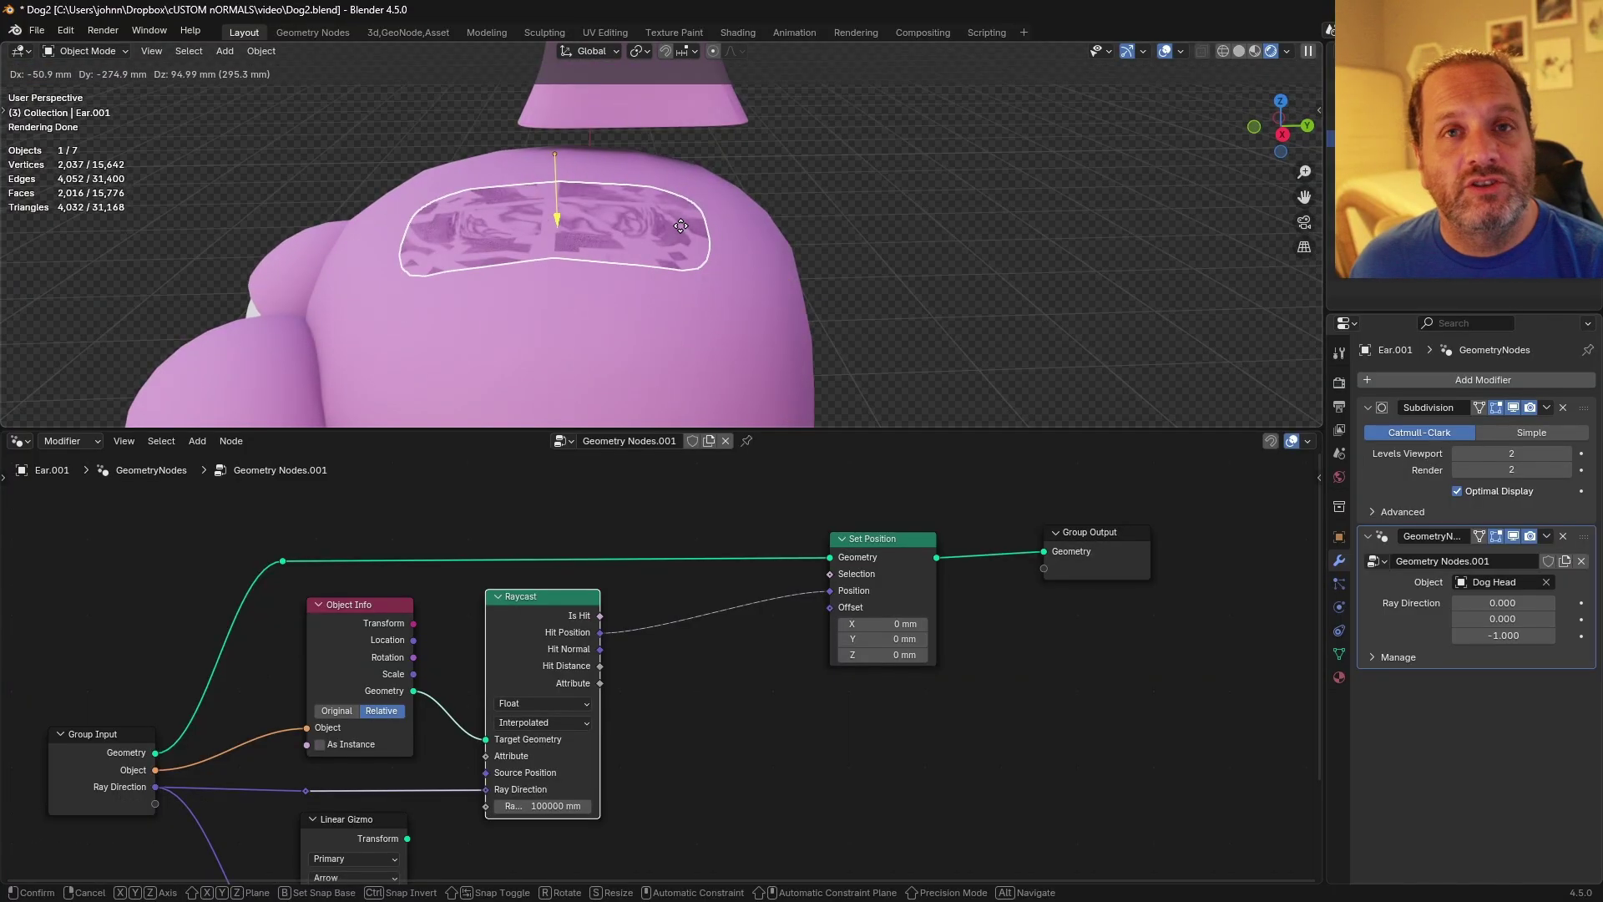
left_click(675, 288)
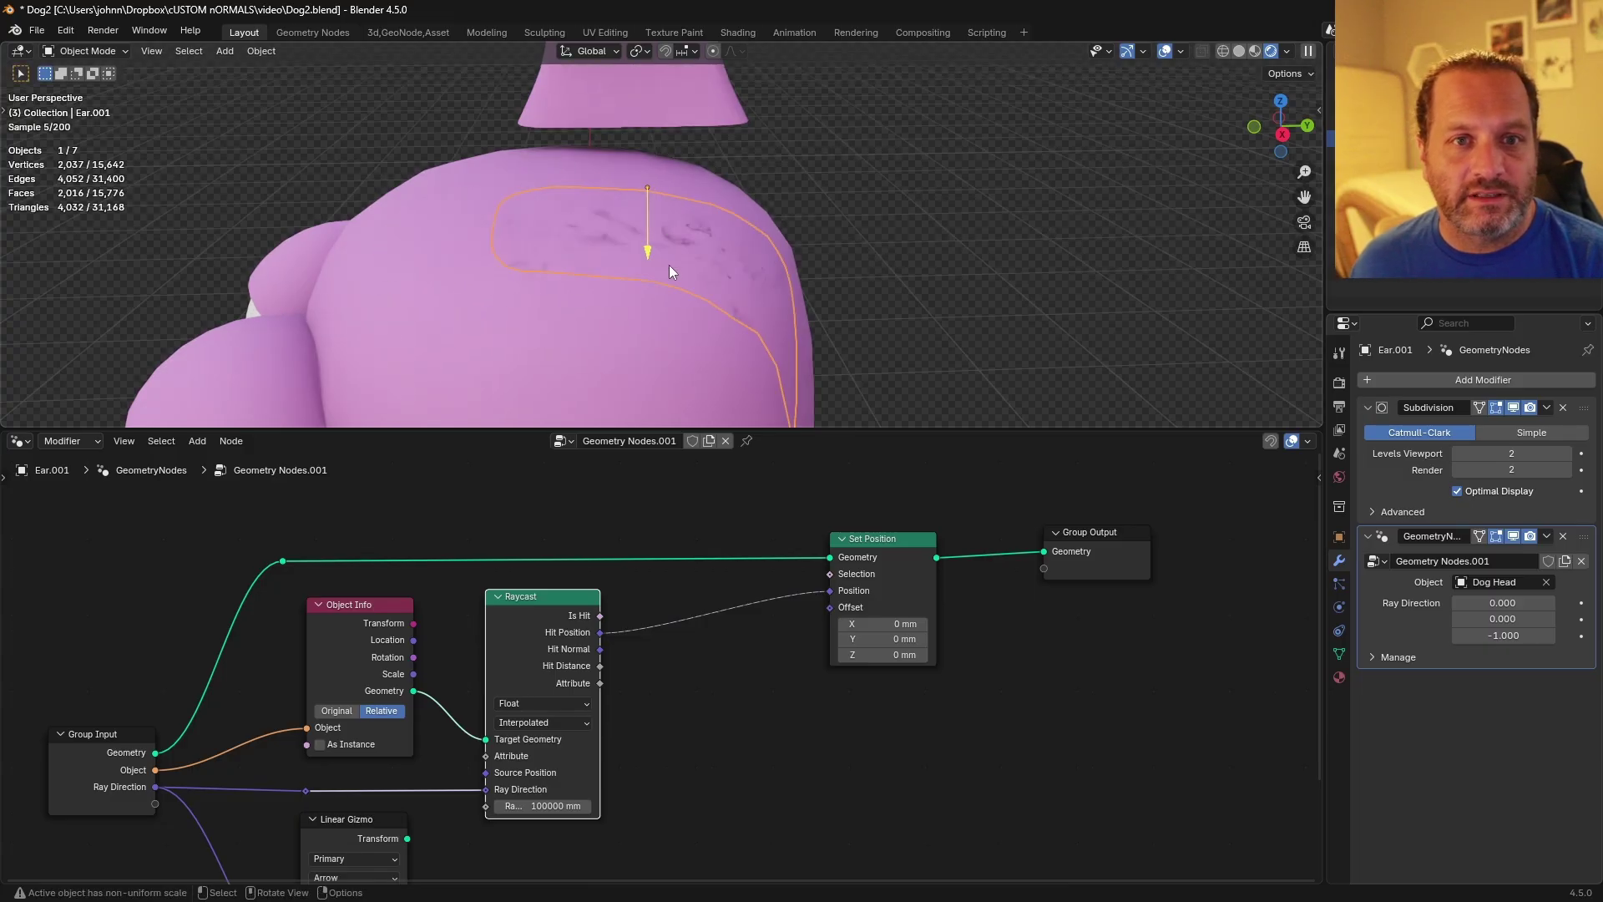
key("ctrl+z")
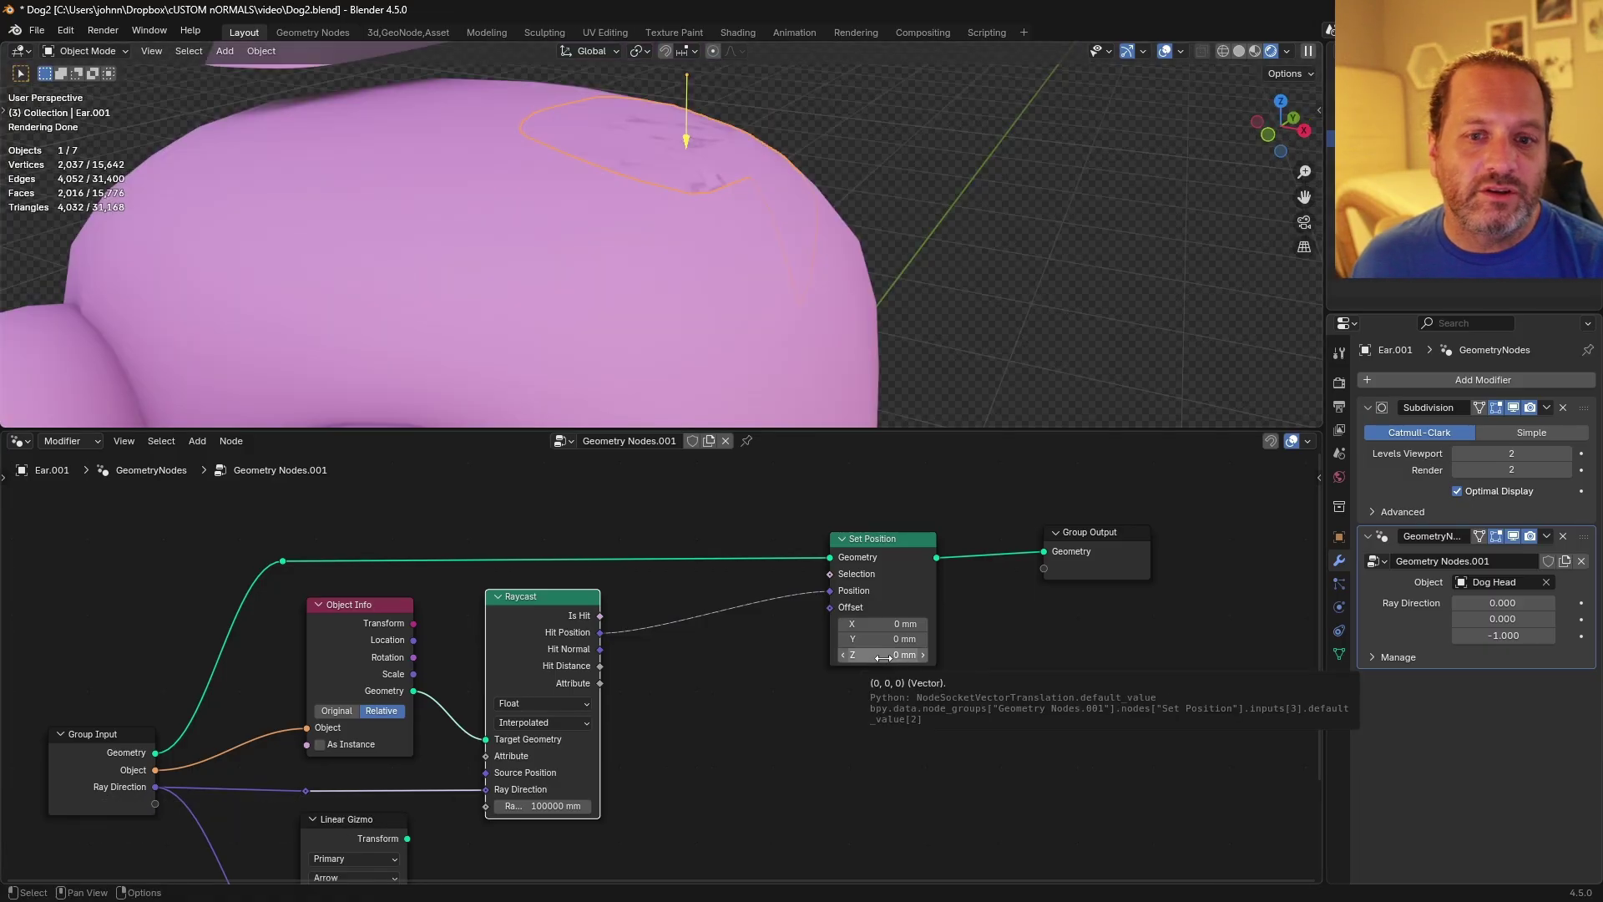
left_click_drag(884, 657, 884, 145, "shift")
middle_click_drag(884, 152, 860, 205)
key("ctrl+z")
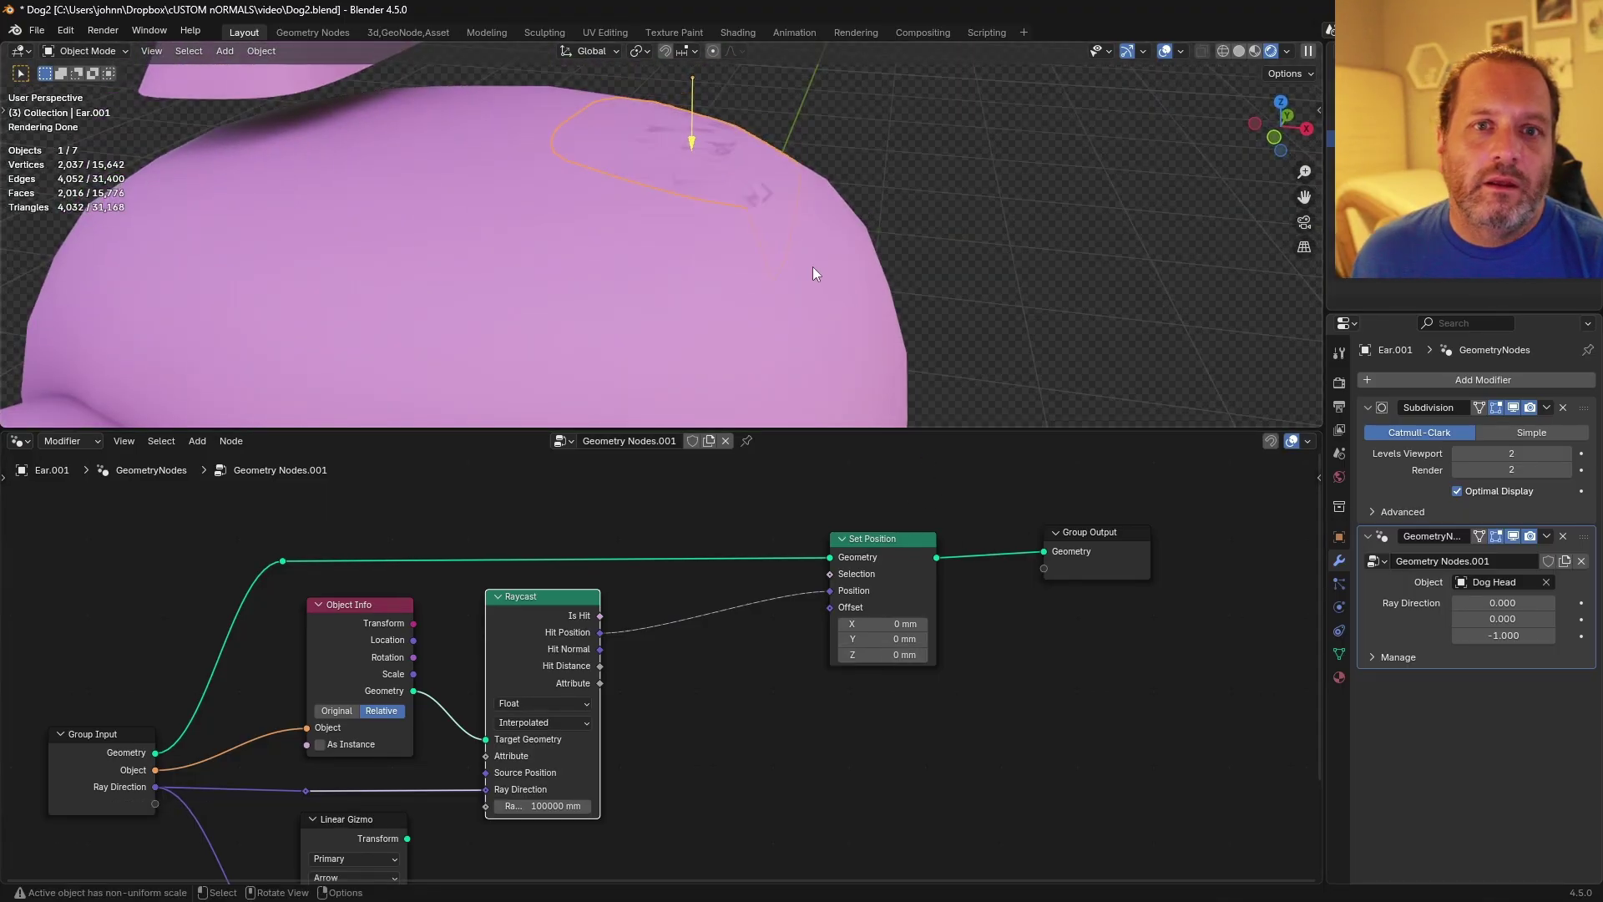
scroll(798, 249, "down", 2)
middle_click_drag(751, 216, 796, 314, "shift")
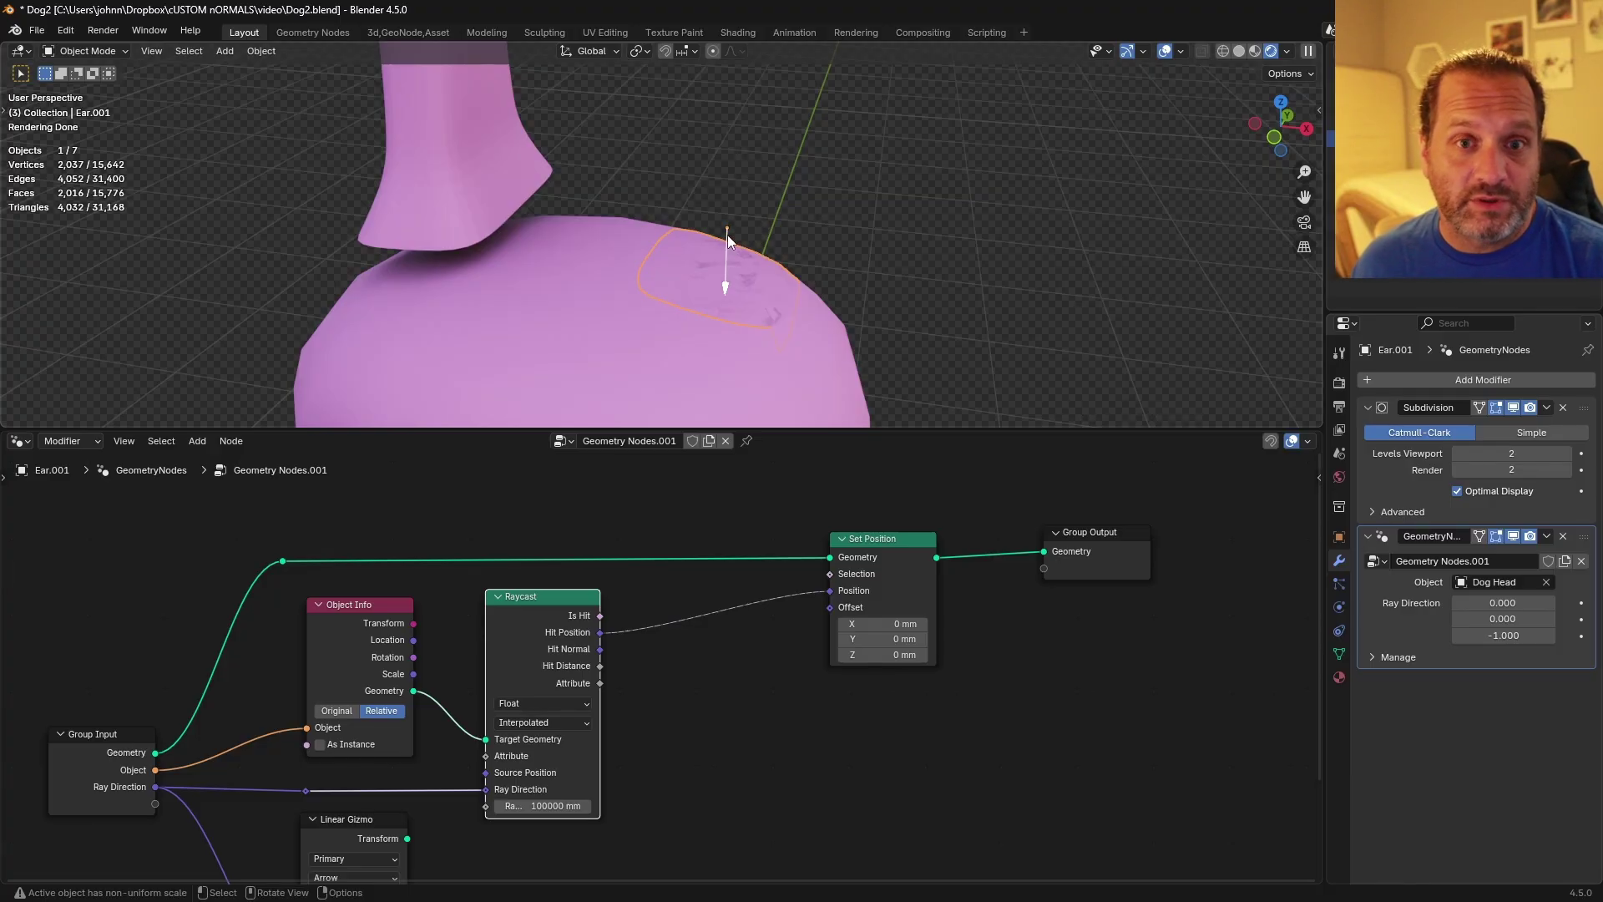
Mute the Set Position node and view the ear's original shape from the front.
left_click(890, 568)
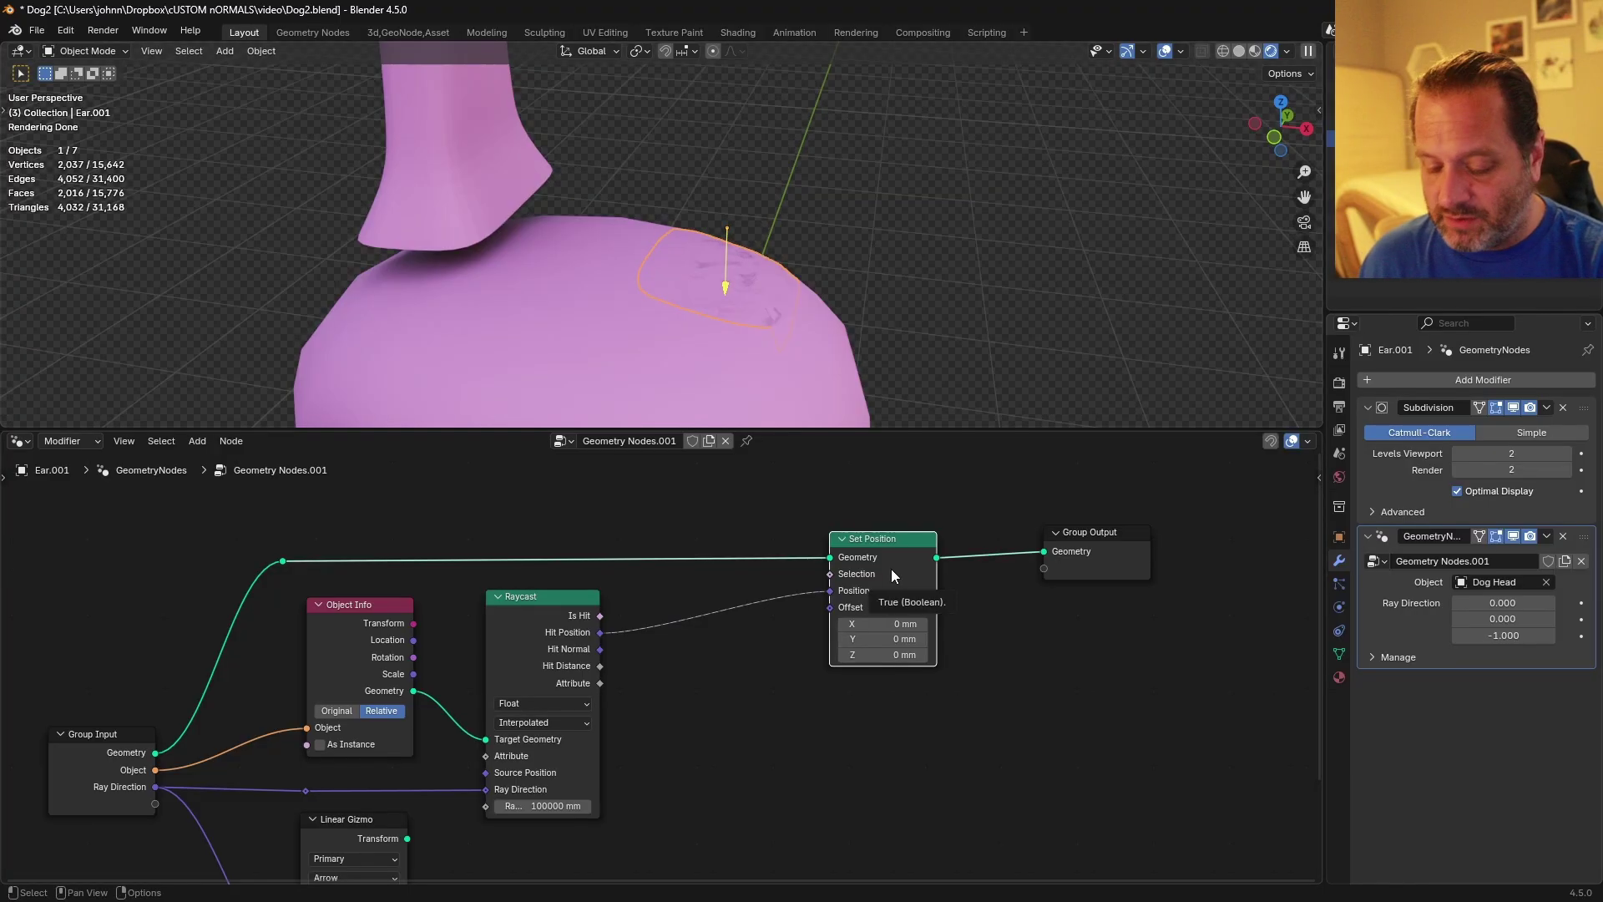
key("m")
key("KP_1")
scroll(717, 196, "up", 3)
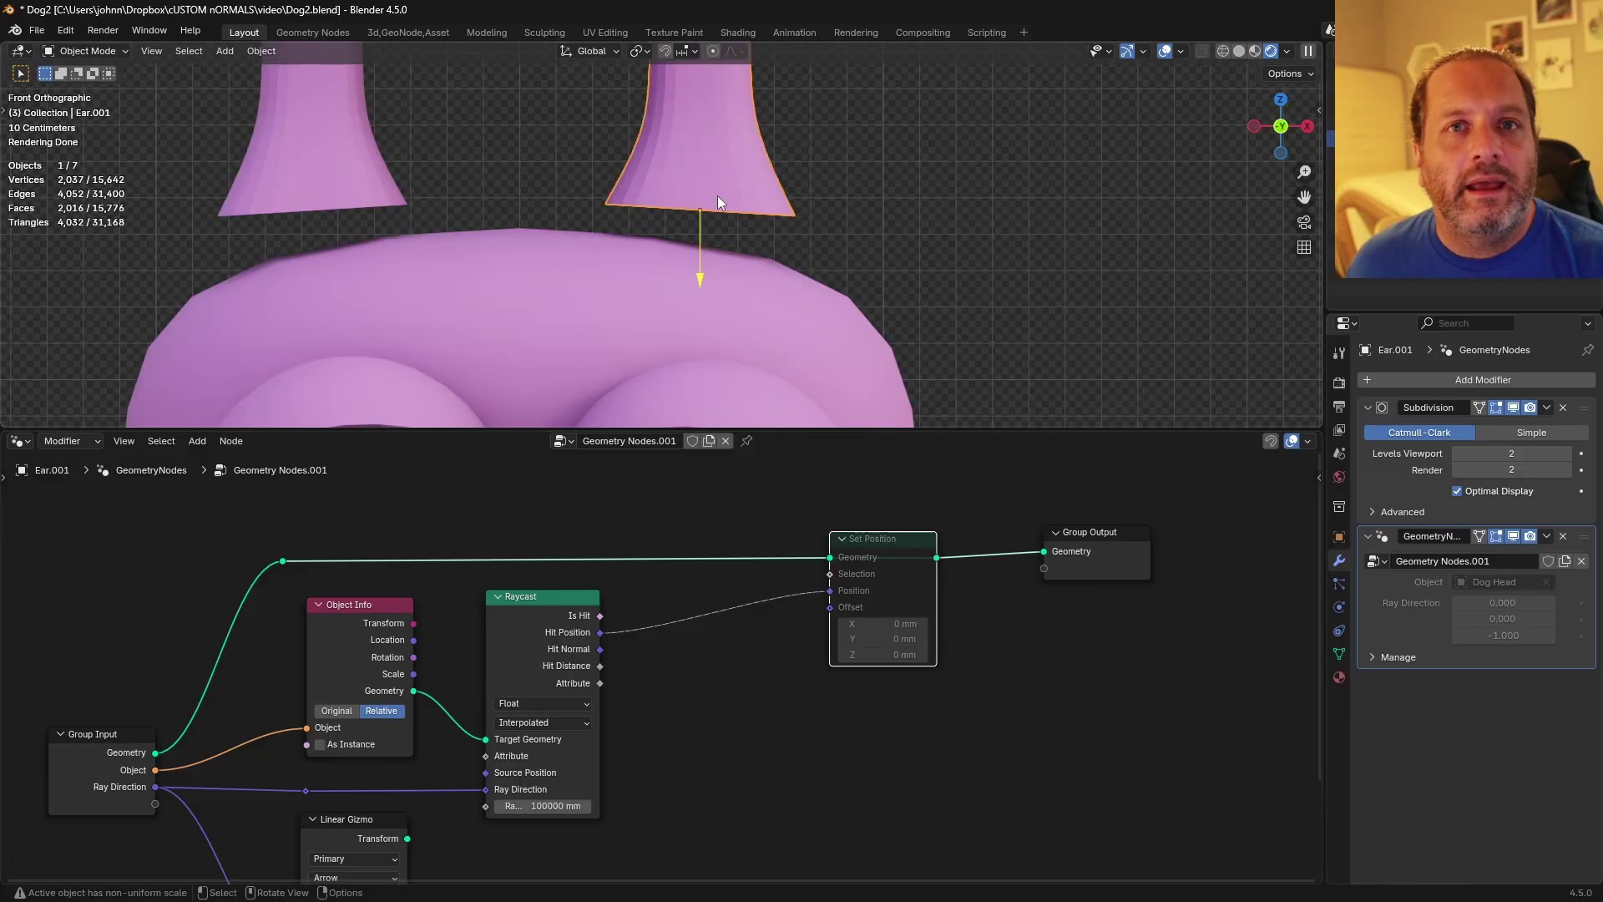
Select the bottom ring of vertices at the ear's base in wireframe edit mode.
key("Tab")
key("shift+z")
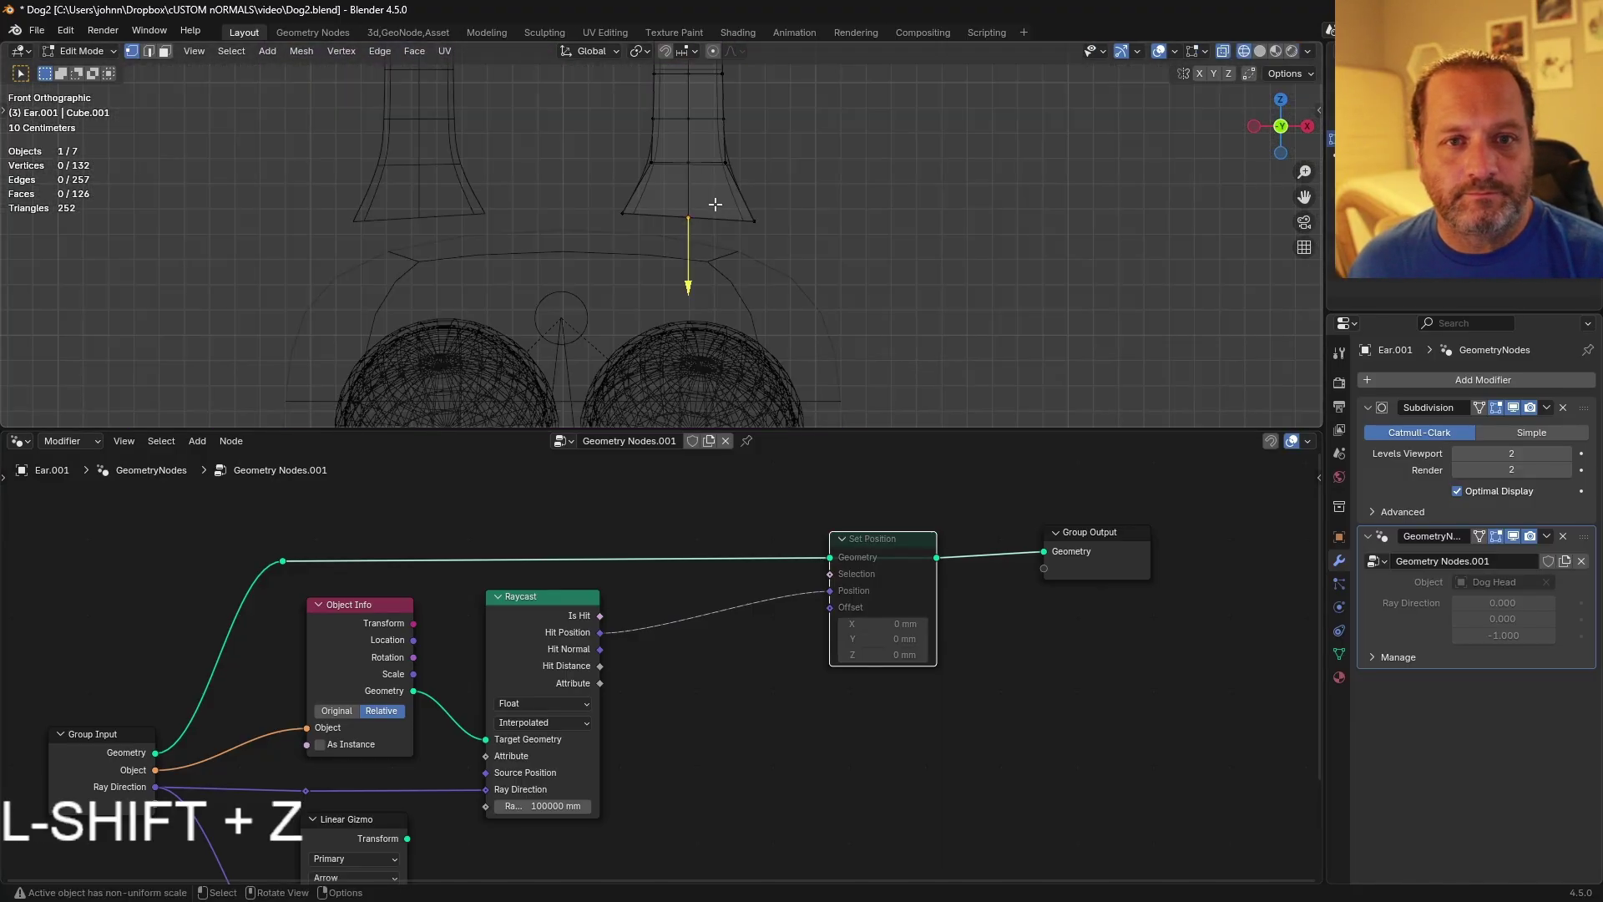
left_click_drag(590, 196, 794, 240)
middle_click_drag(793, 241, 750, 198)
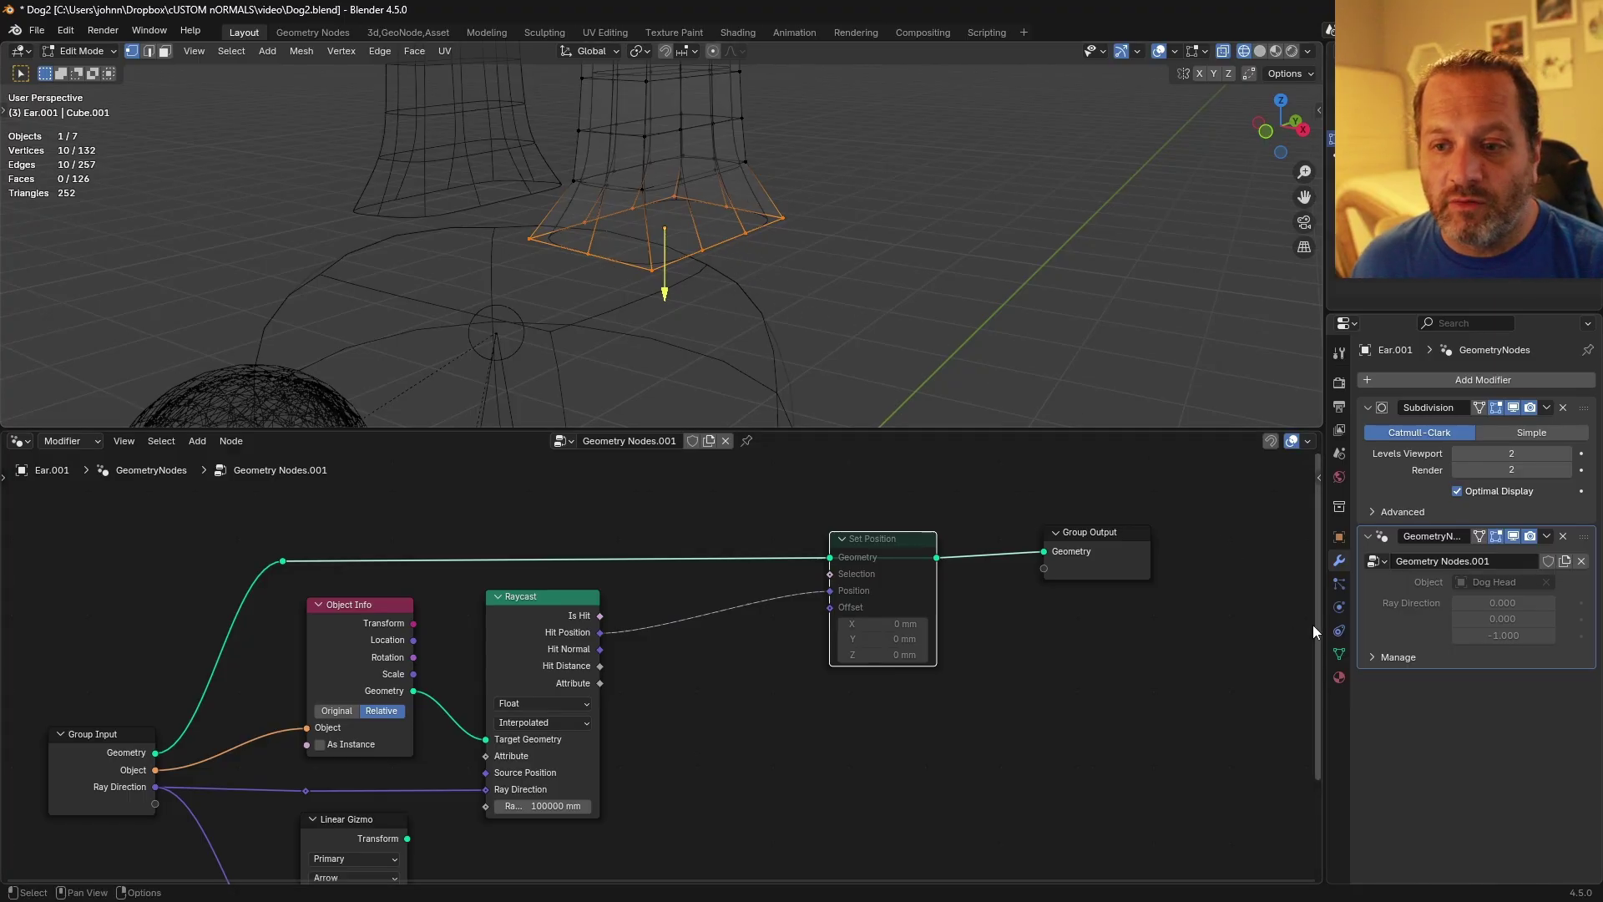
Add a vertex group, assign the selected base vertices to it, and undo the group's creation.
left_click(1340, 654)
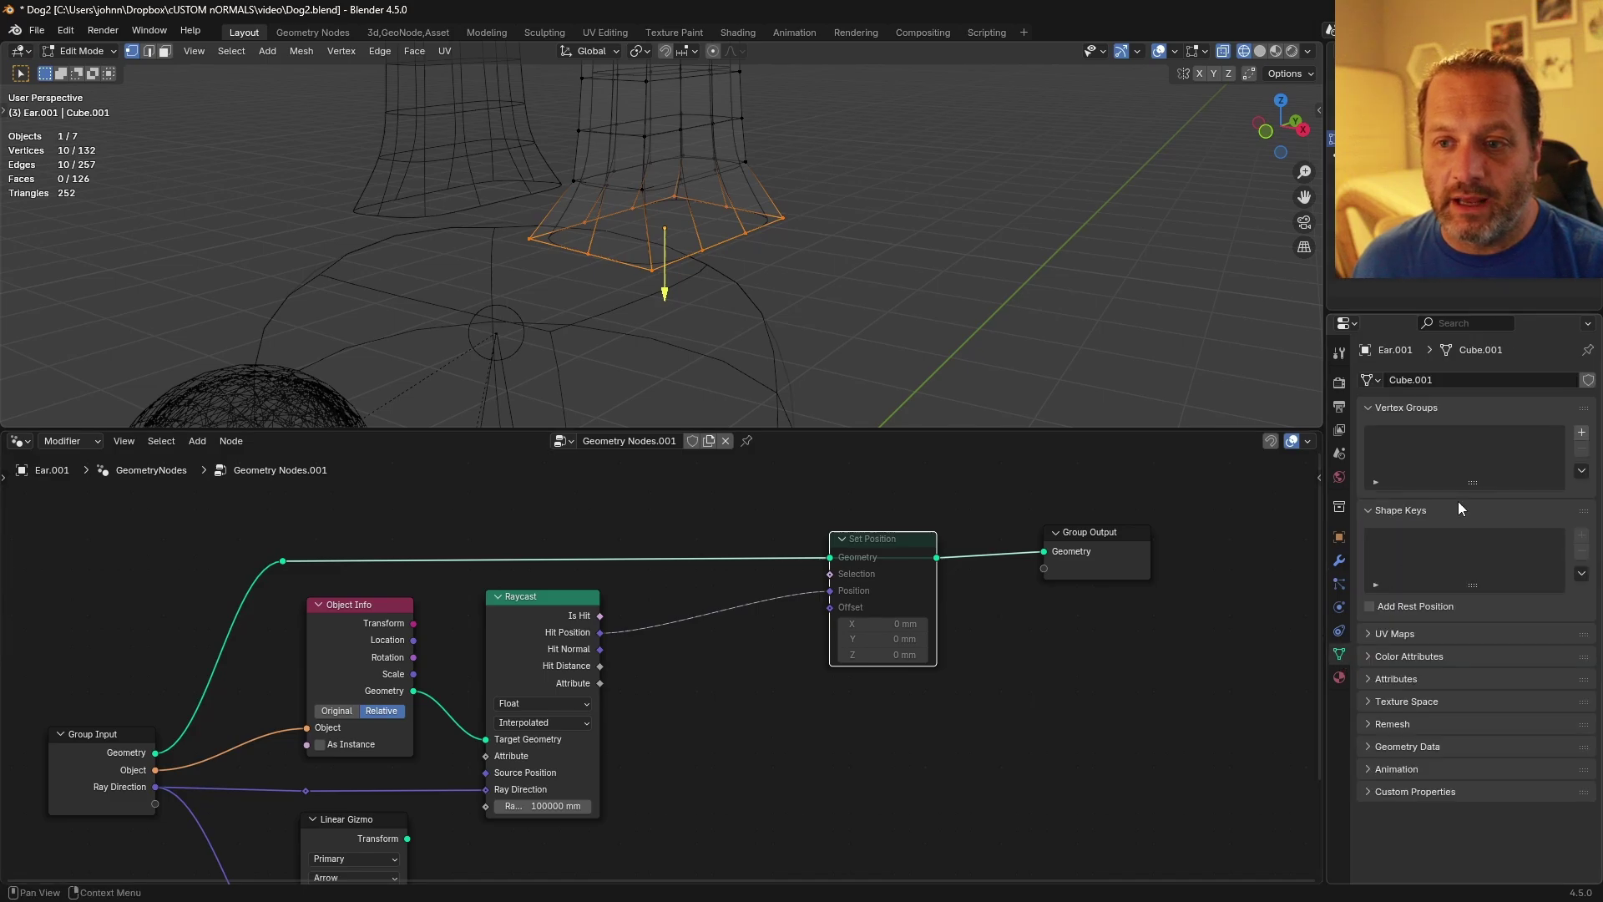
left_click(1581, 436)
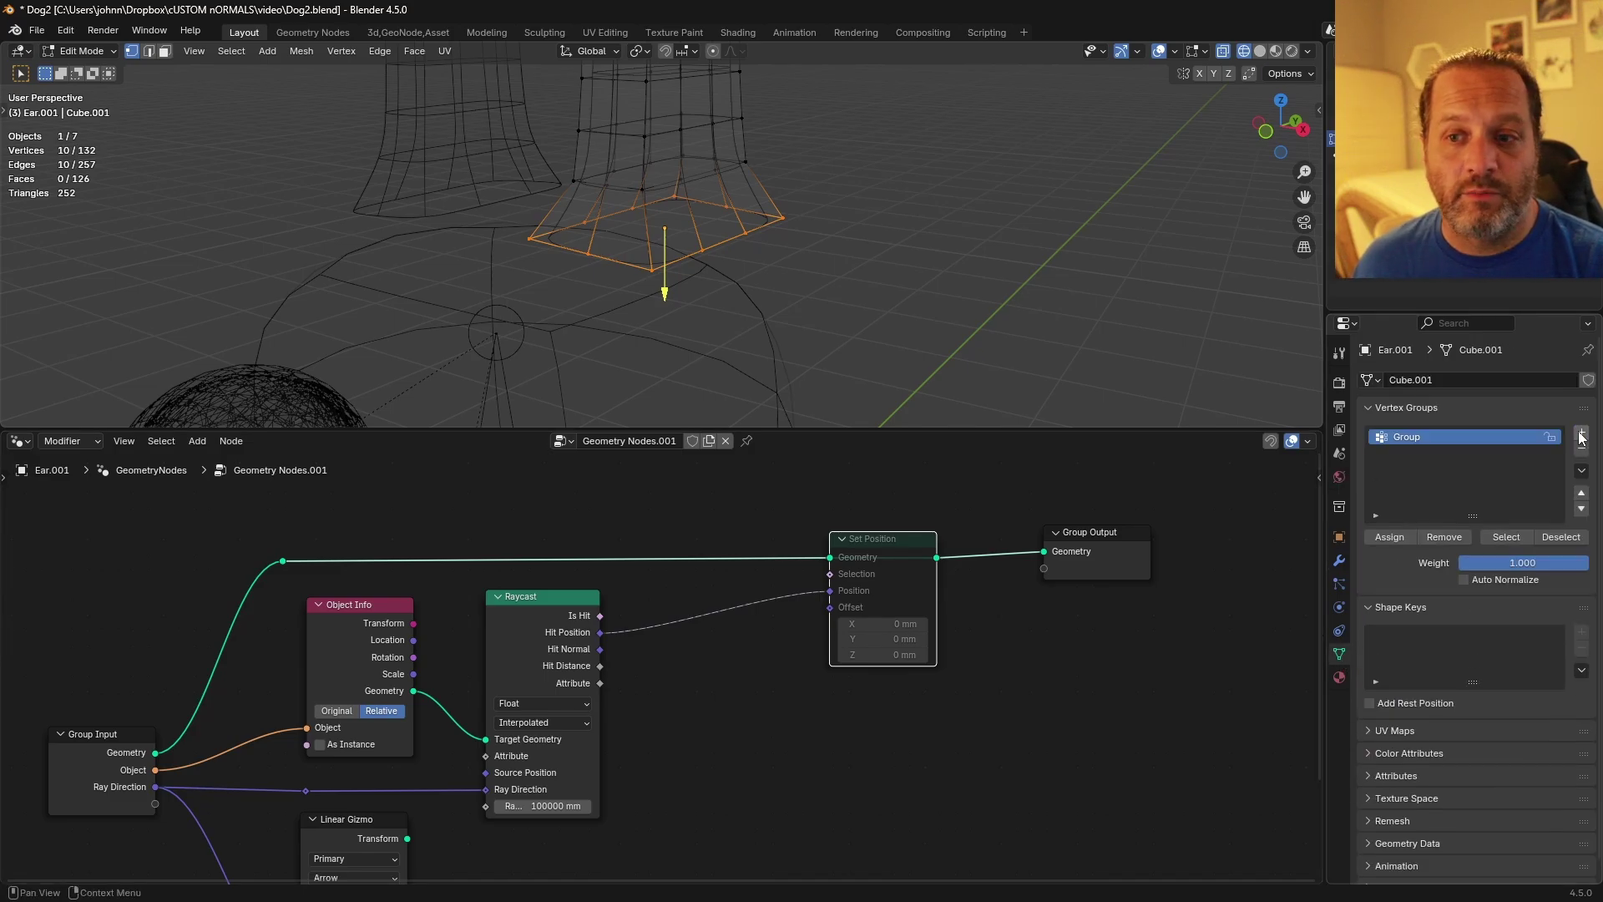
left_click(1382, 541)
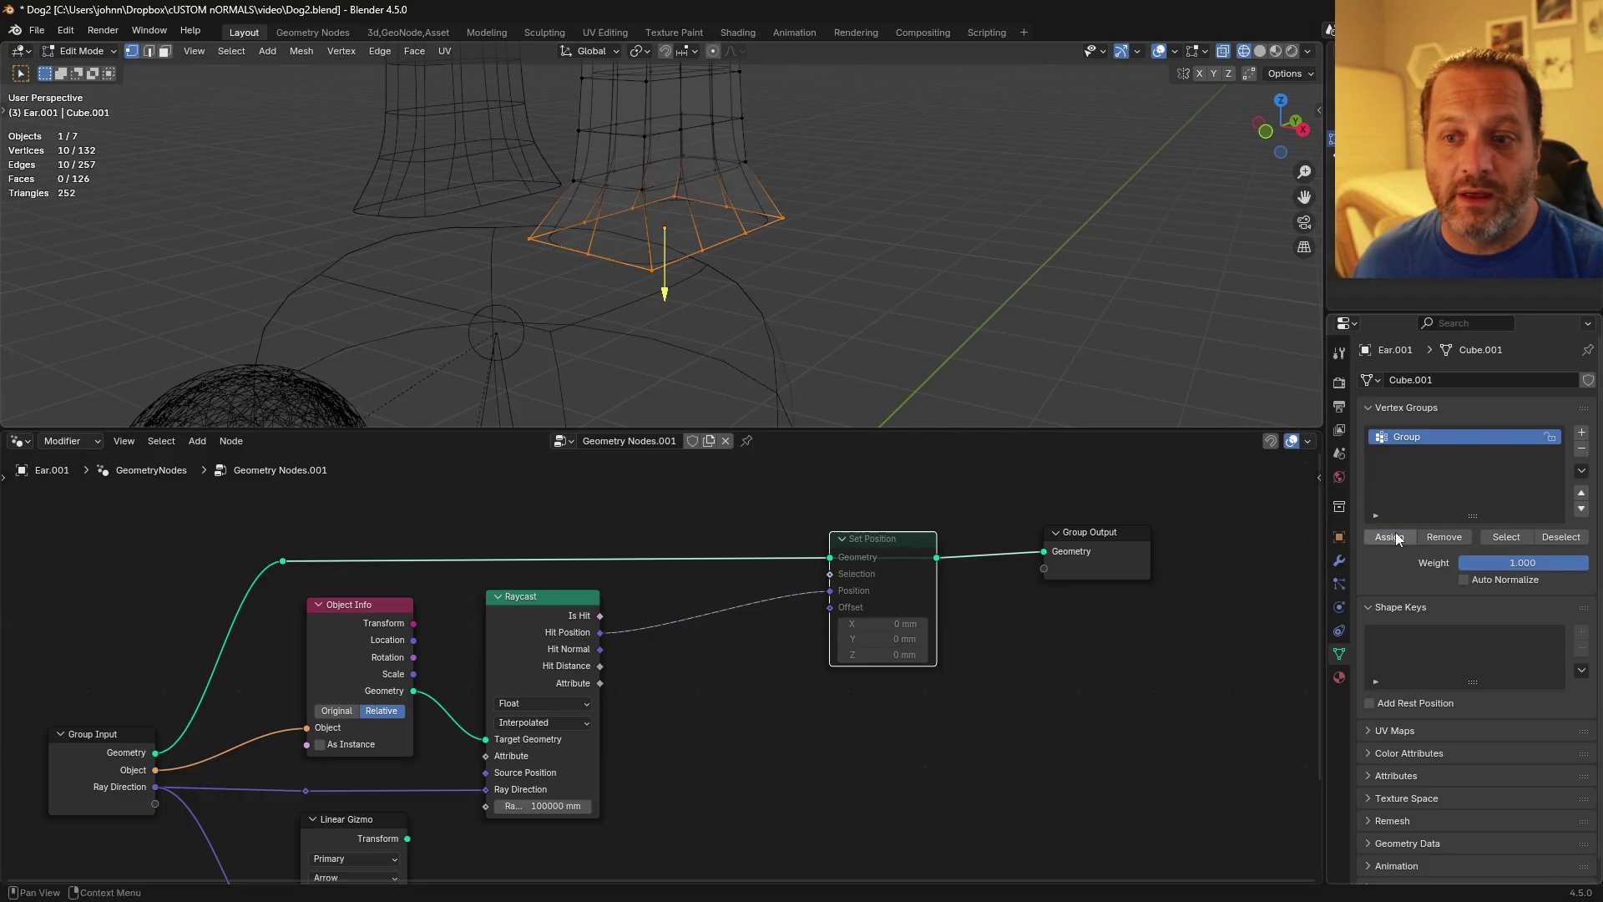
key("ctrl+z")
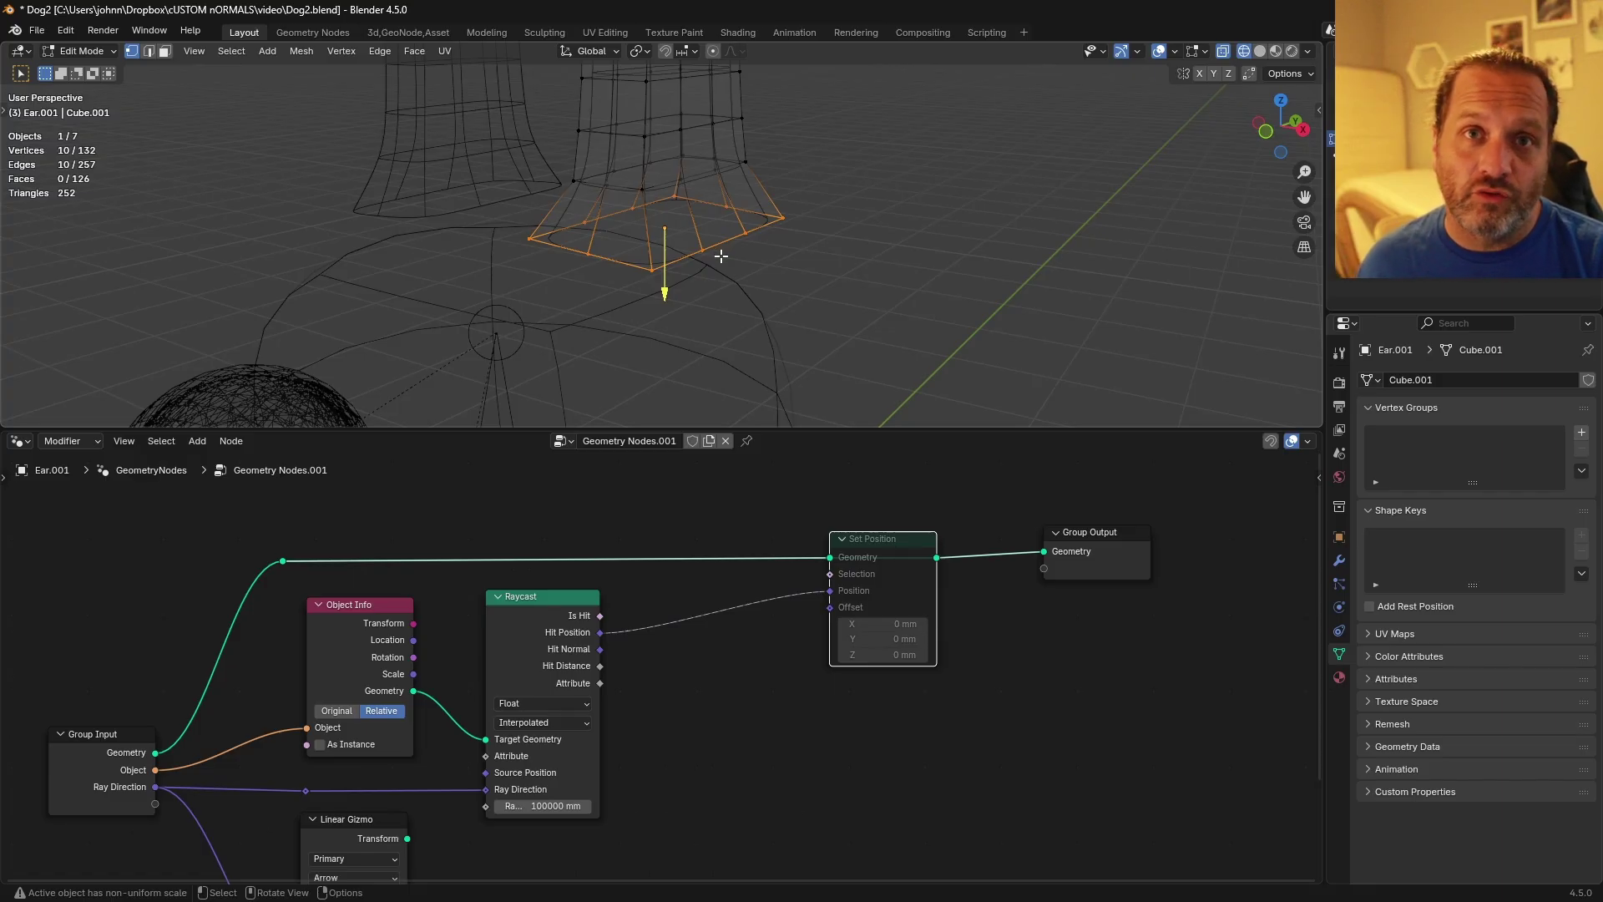
Assign the selected base vertices to a new vertex group and check its weights in Weight Paint mode.
key("ctrl+g")
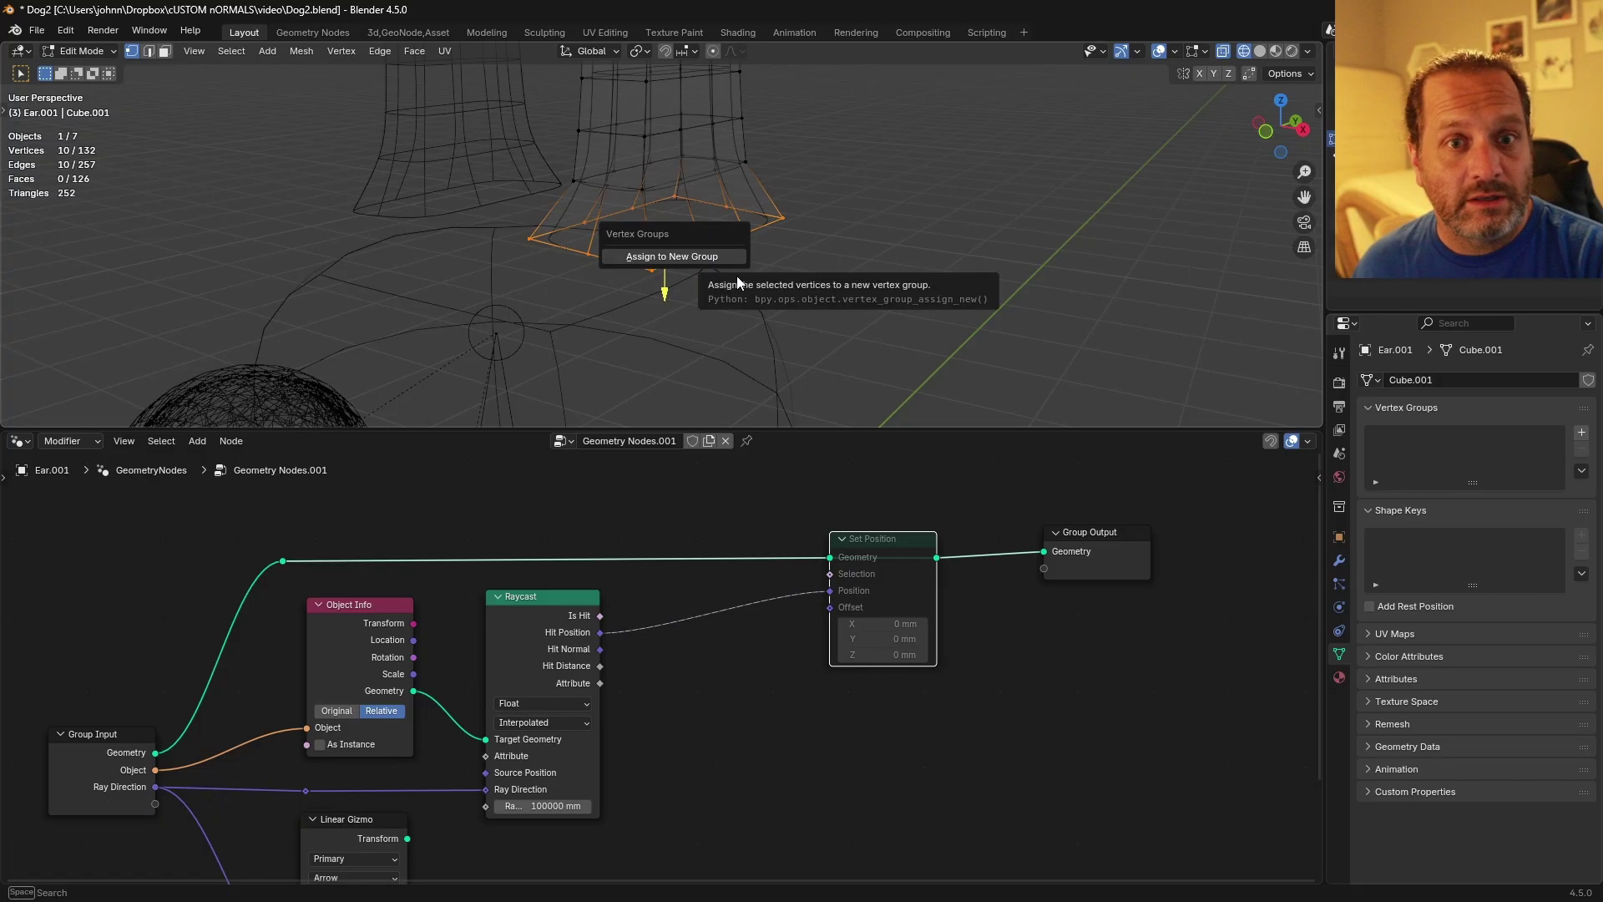
left_click(688, 258)
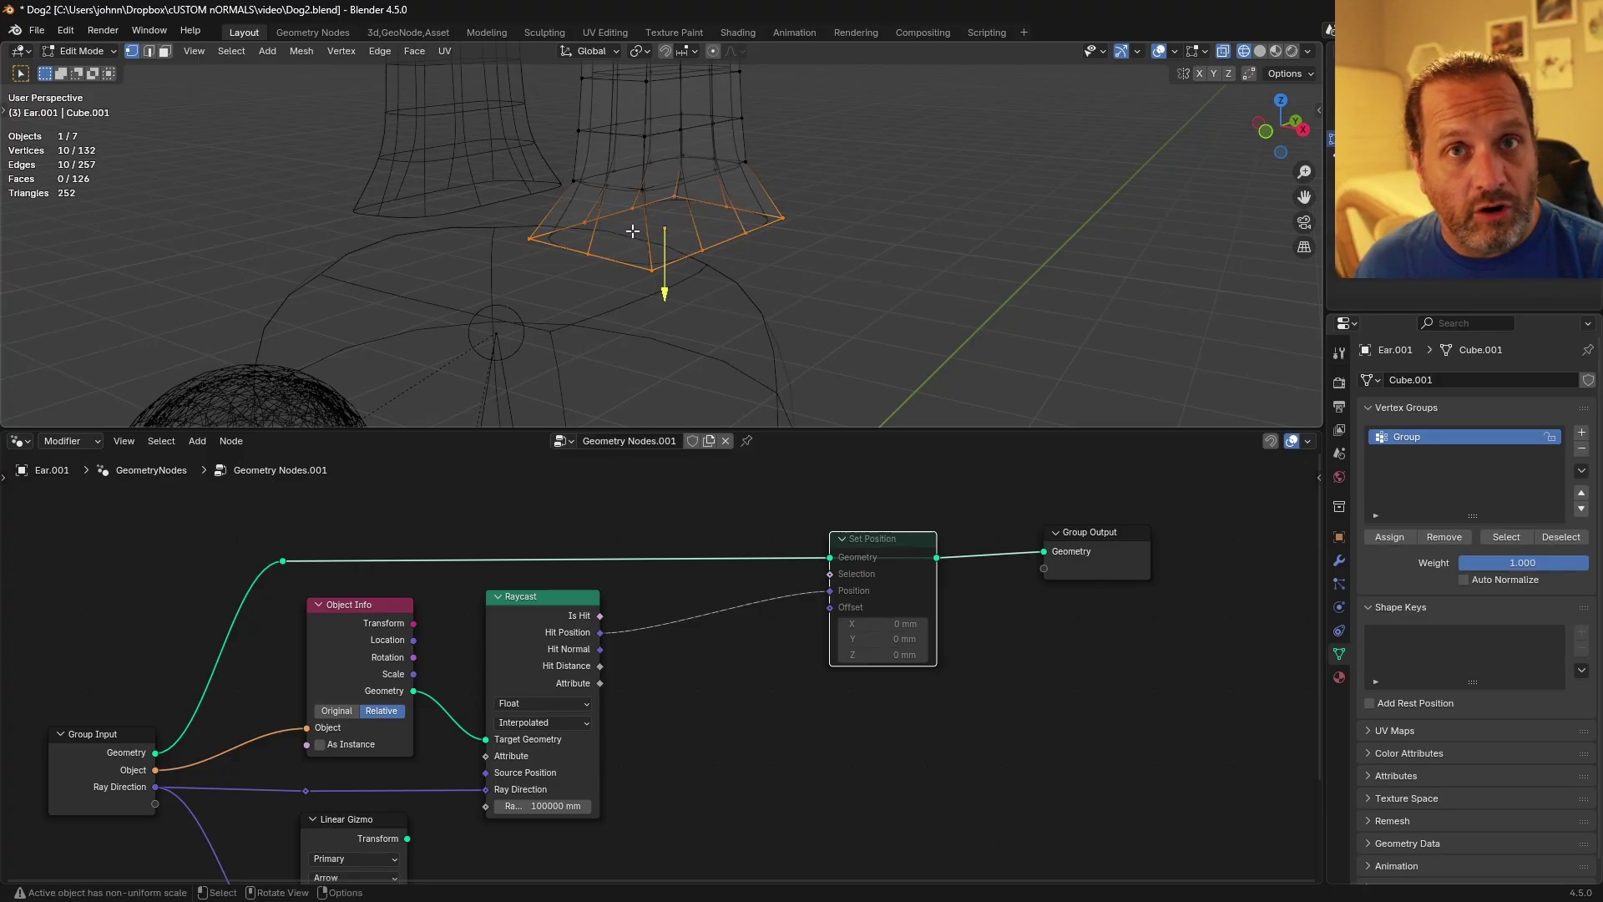
key("ctrl+g")
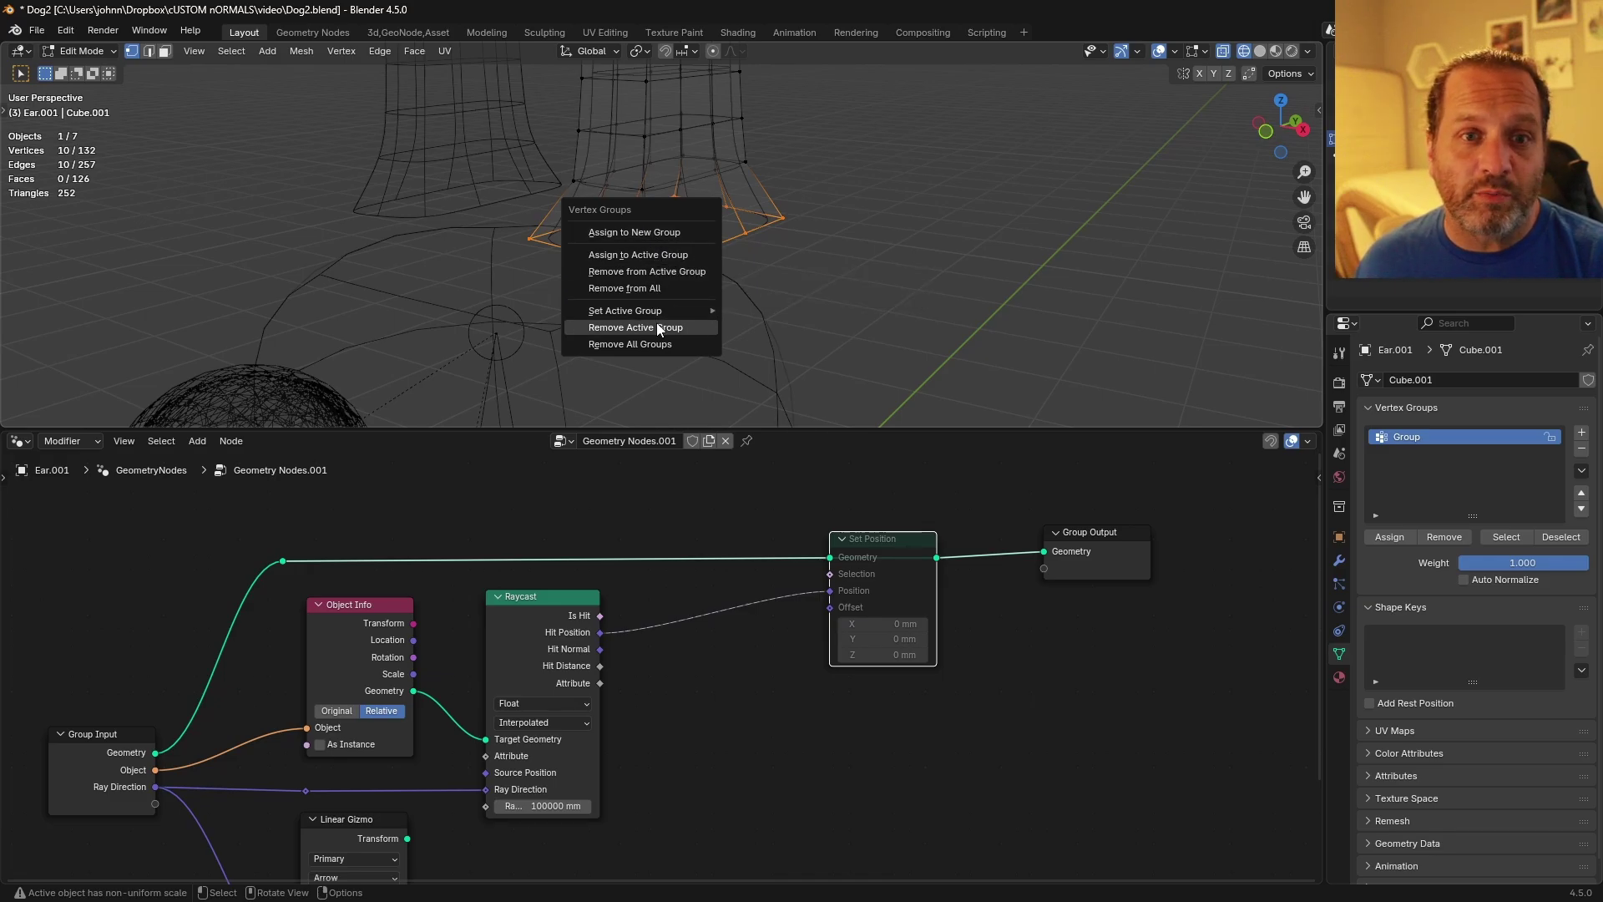
key("ctrl+g")
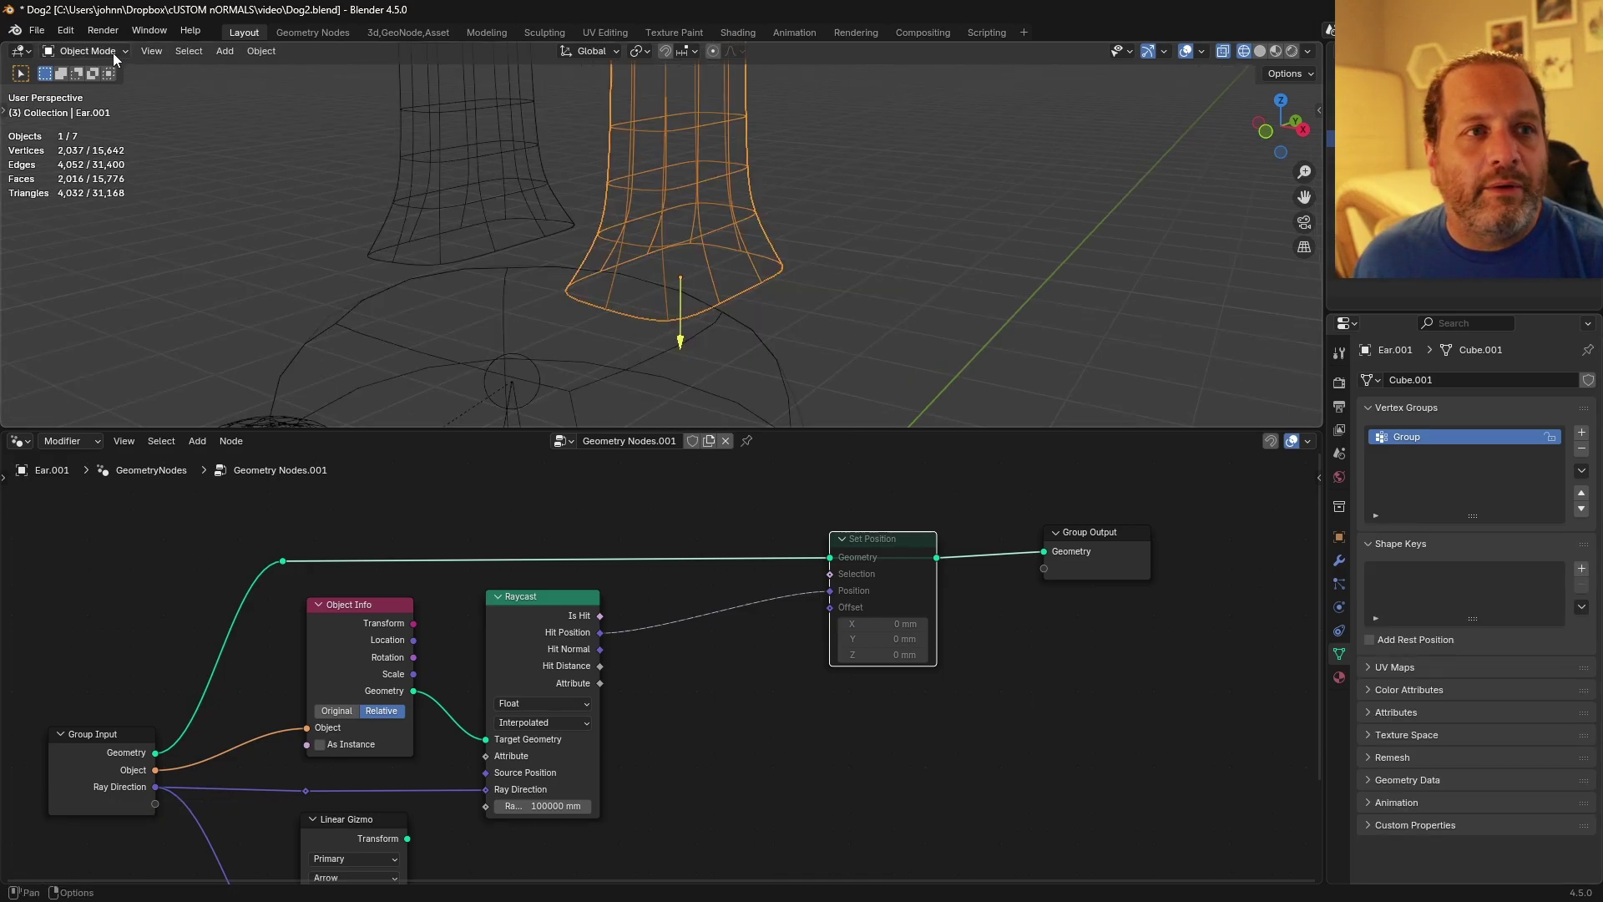
left_click(113, 52)
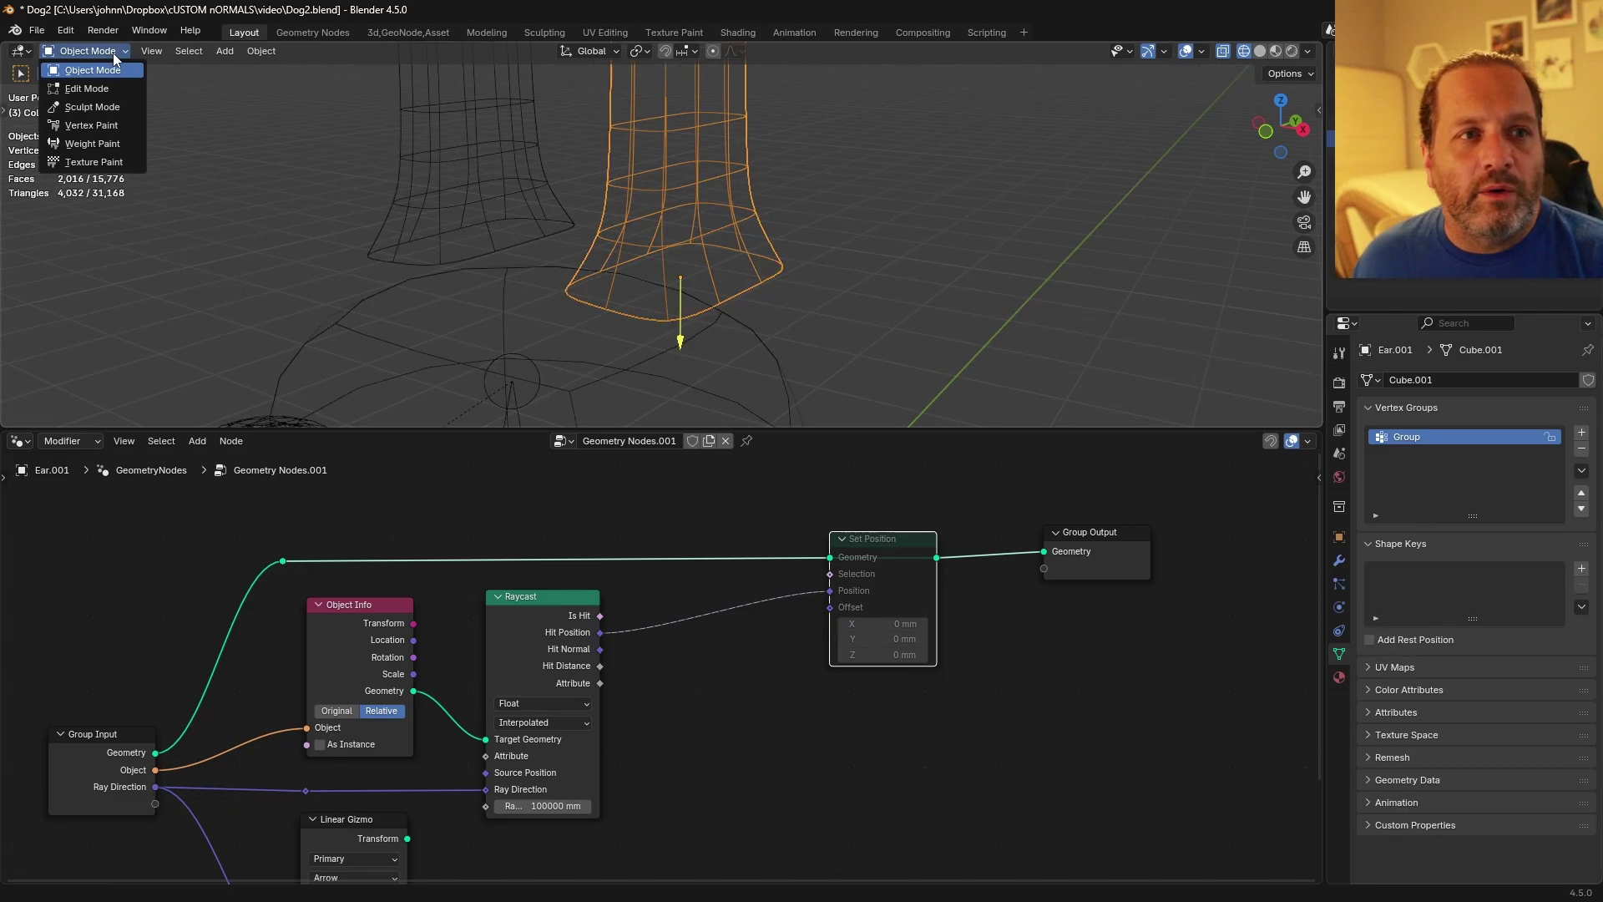
left_click(113, 146)
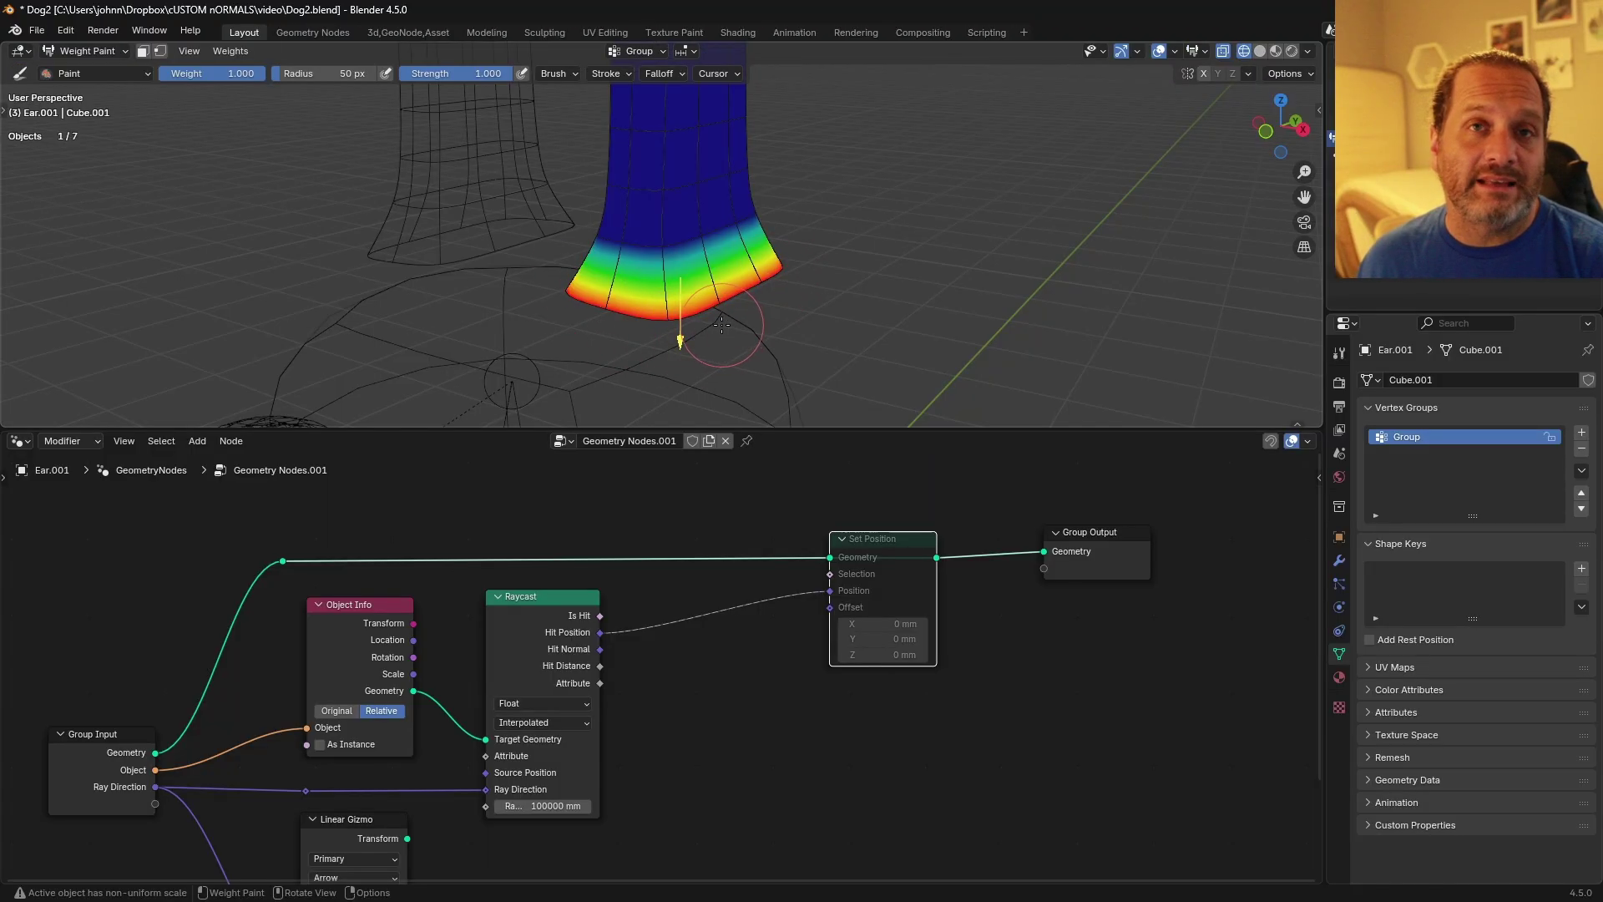
Assign the vertex loop just above the ear's base to the vertex group with weight 0.5 and view it in Weight Paint mode.
key("Tab")
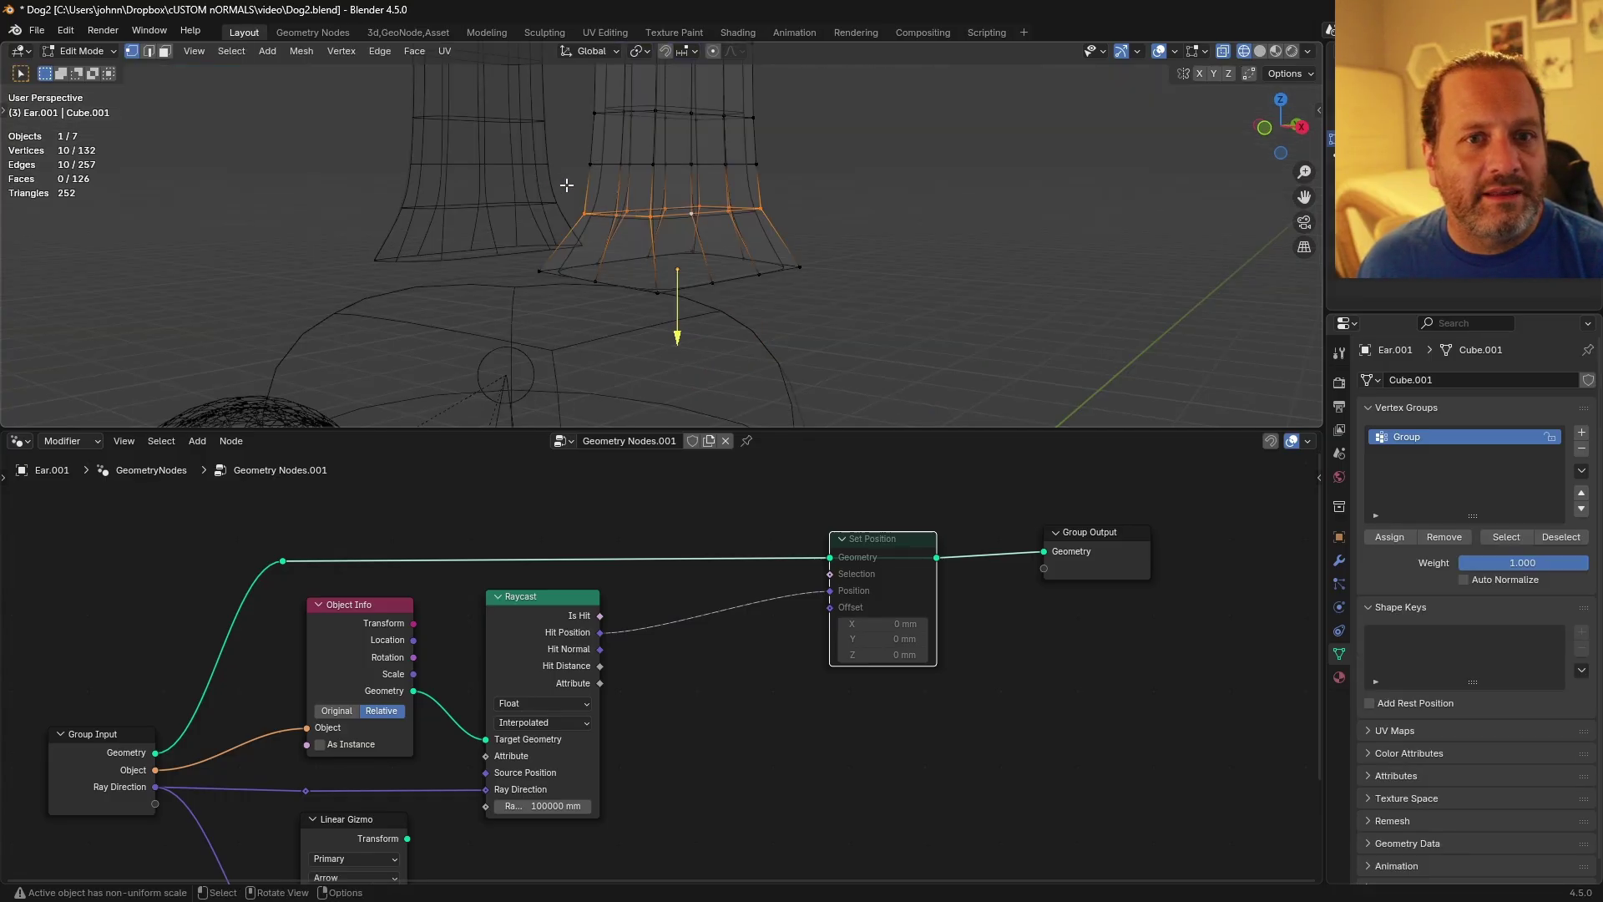
left_click(1393, 537)
mouse_move(1547, 565)
left_mouse_down()
mouse_move(1508, 563)
mouse_move(1528, 562)
left_mouse_up()
left_click(1526, 560)
type(".5")
key("KP_Enter")
left_click(1393, 537)
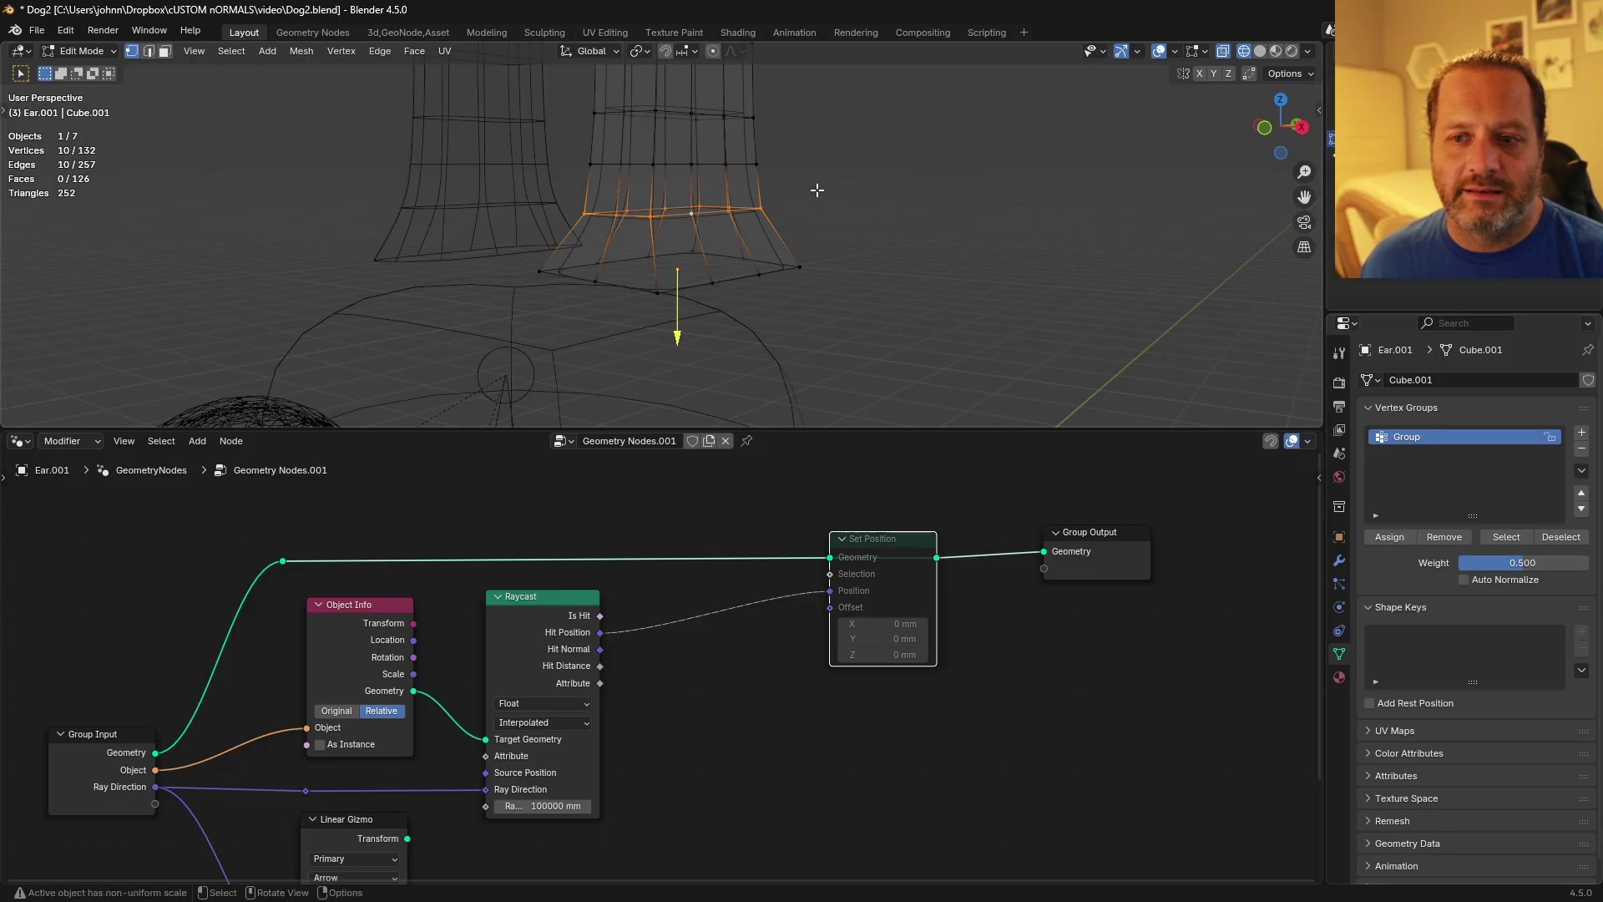
left_click(82, 51)
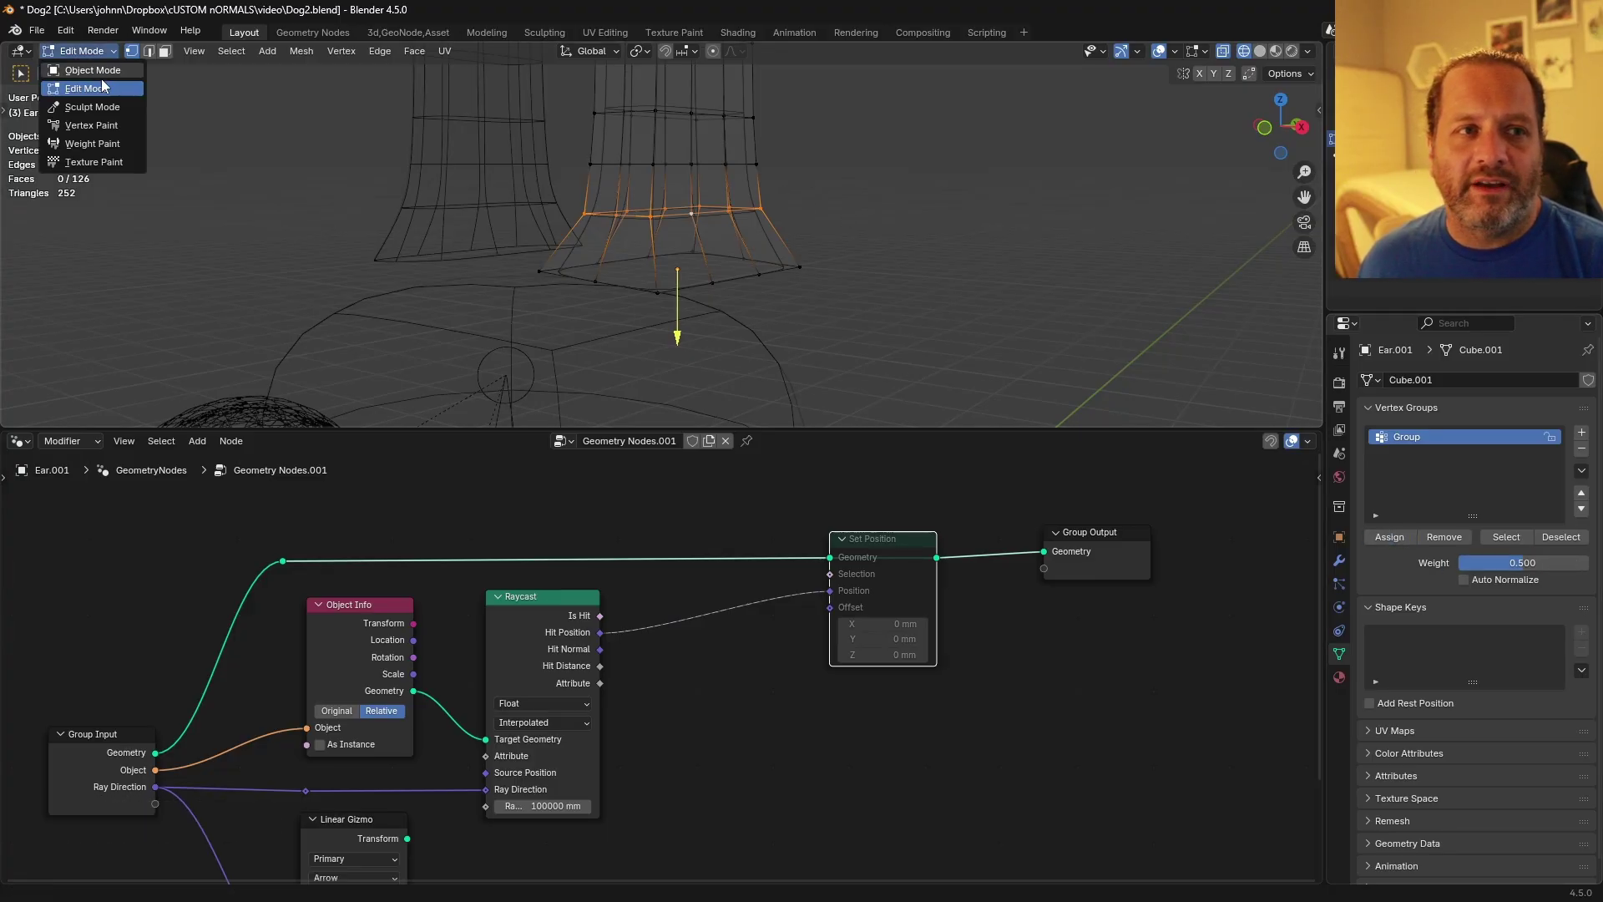
left_click(92, 144)
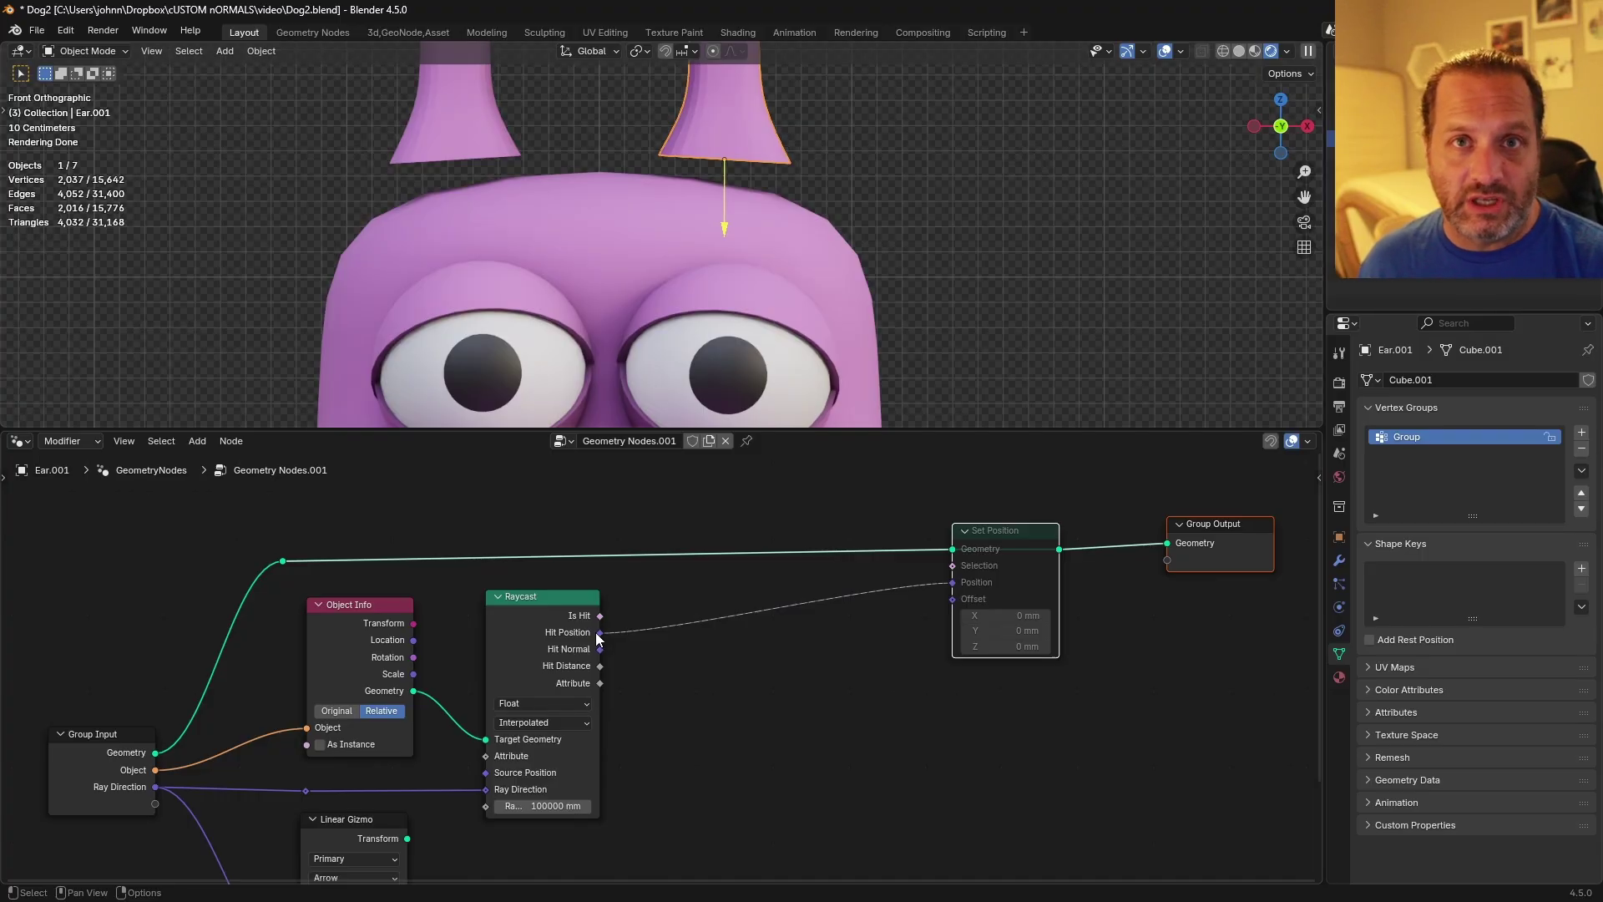
Add a Position node and place it beside the Raycast node, below the main geometry link.
left_click(665, 528)
key("shift+a")
type("POSI")
key("Return")
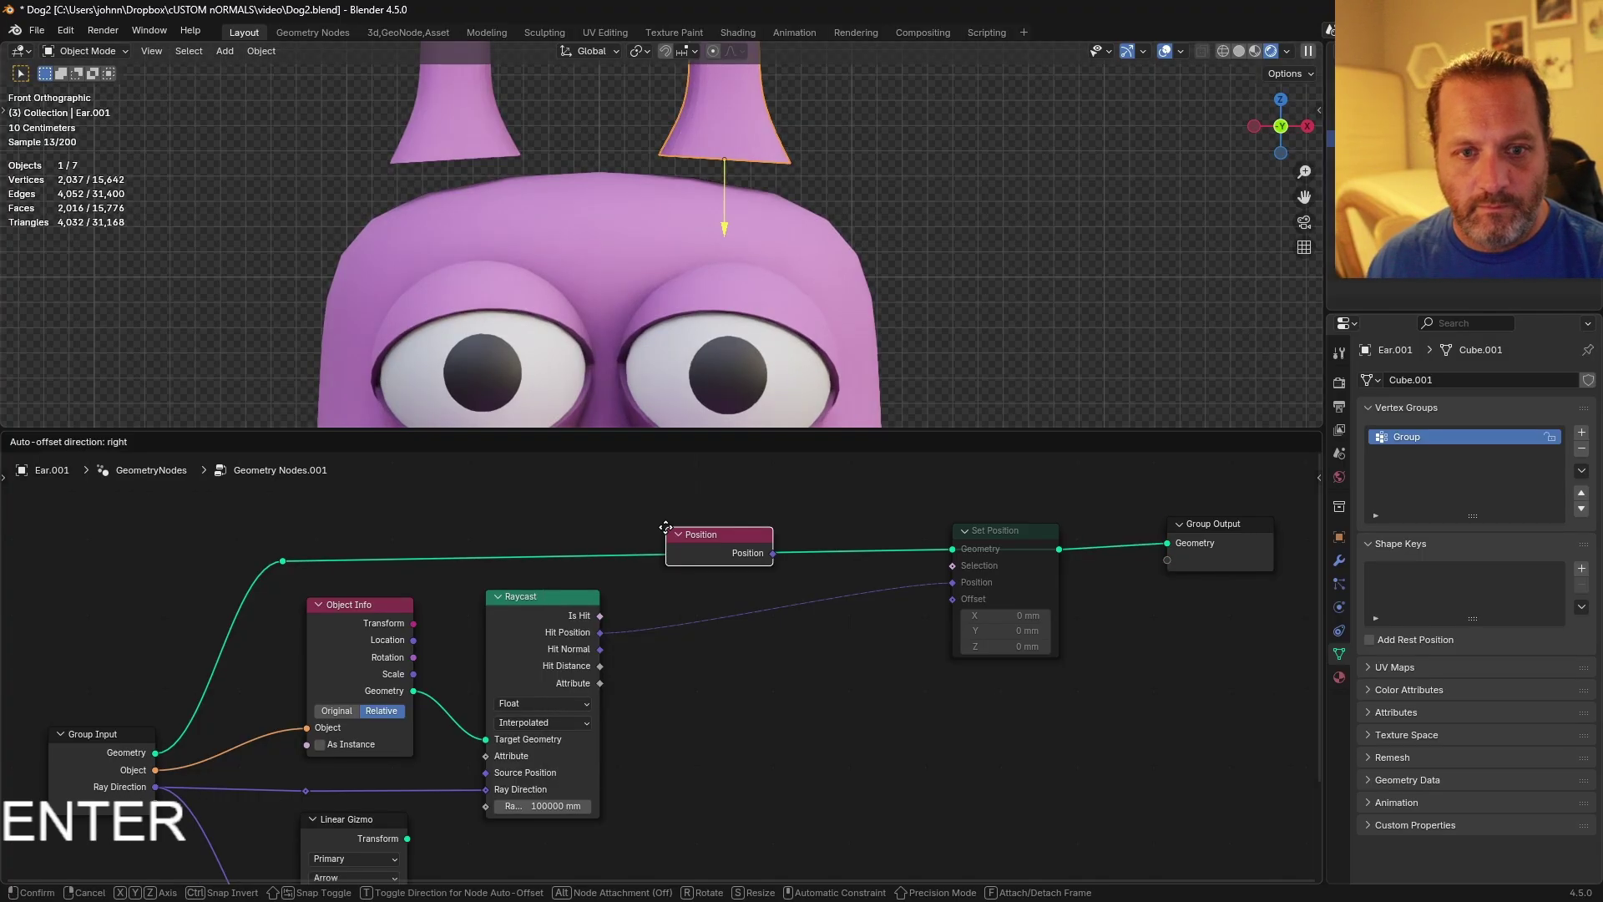
left_click(514, 510)
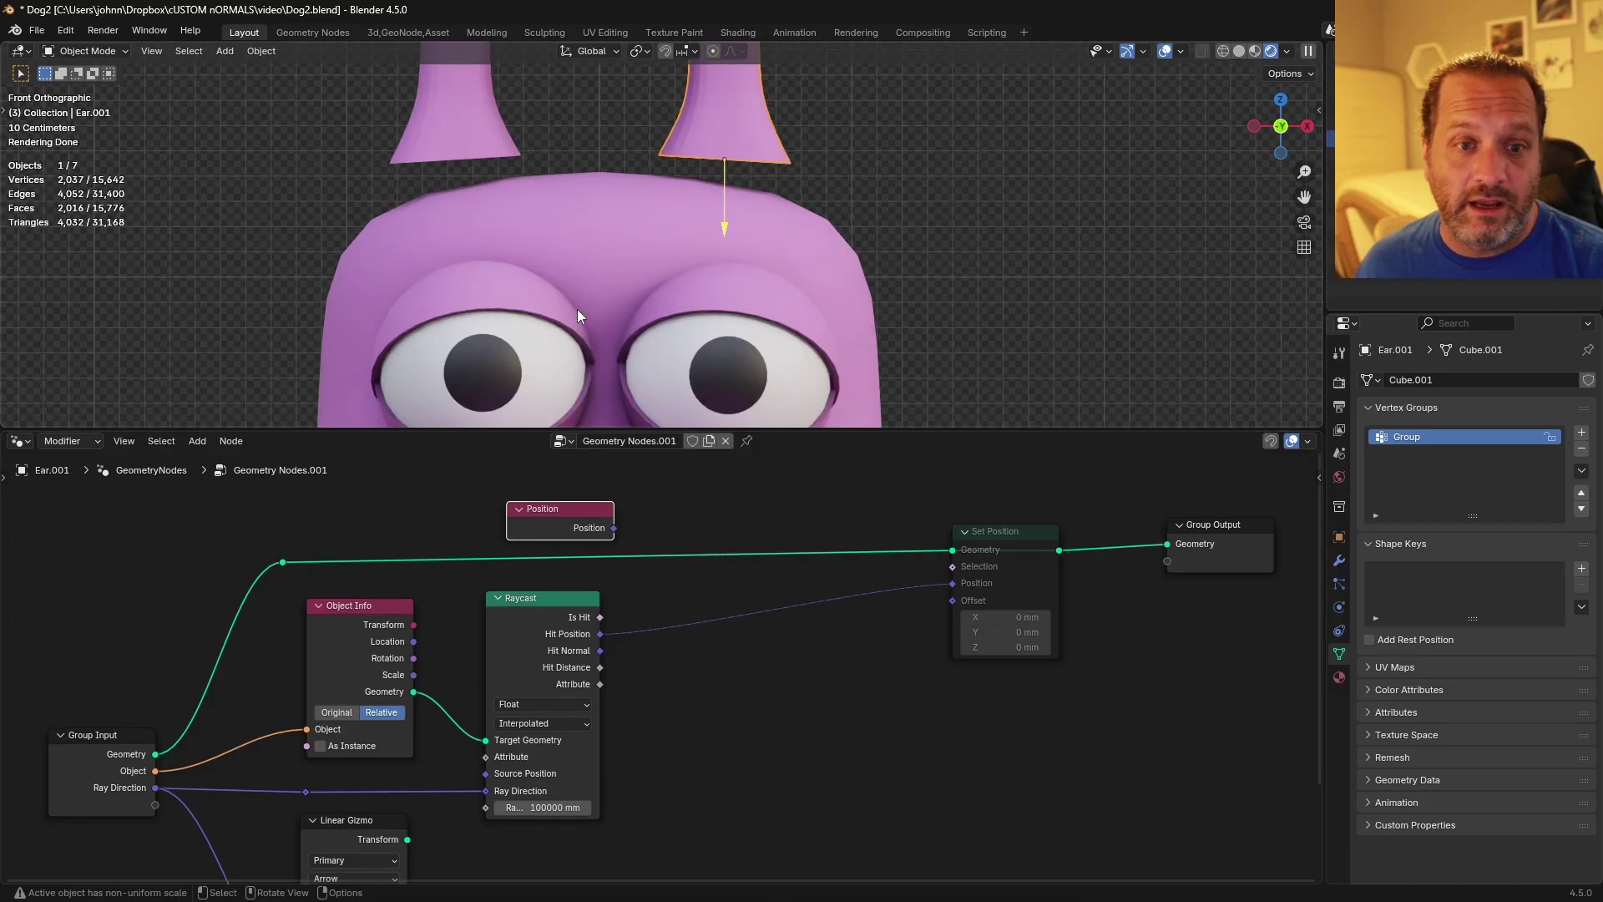
left_click_drag(545, 509, 668, 690)
key("shift+a")
type("VECT")
key("Escape")
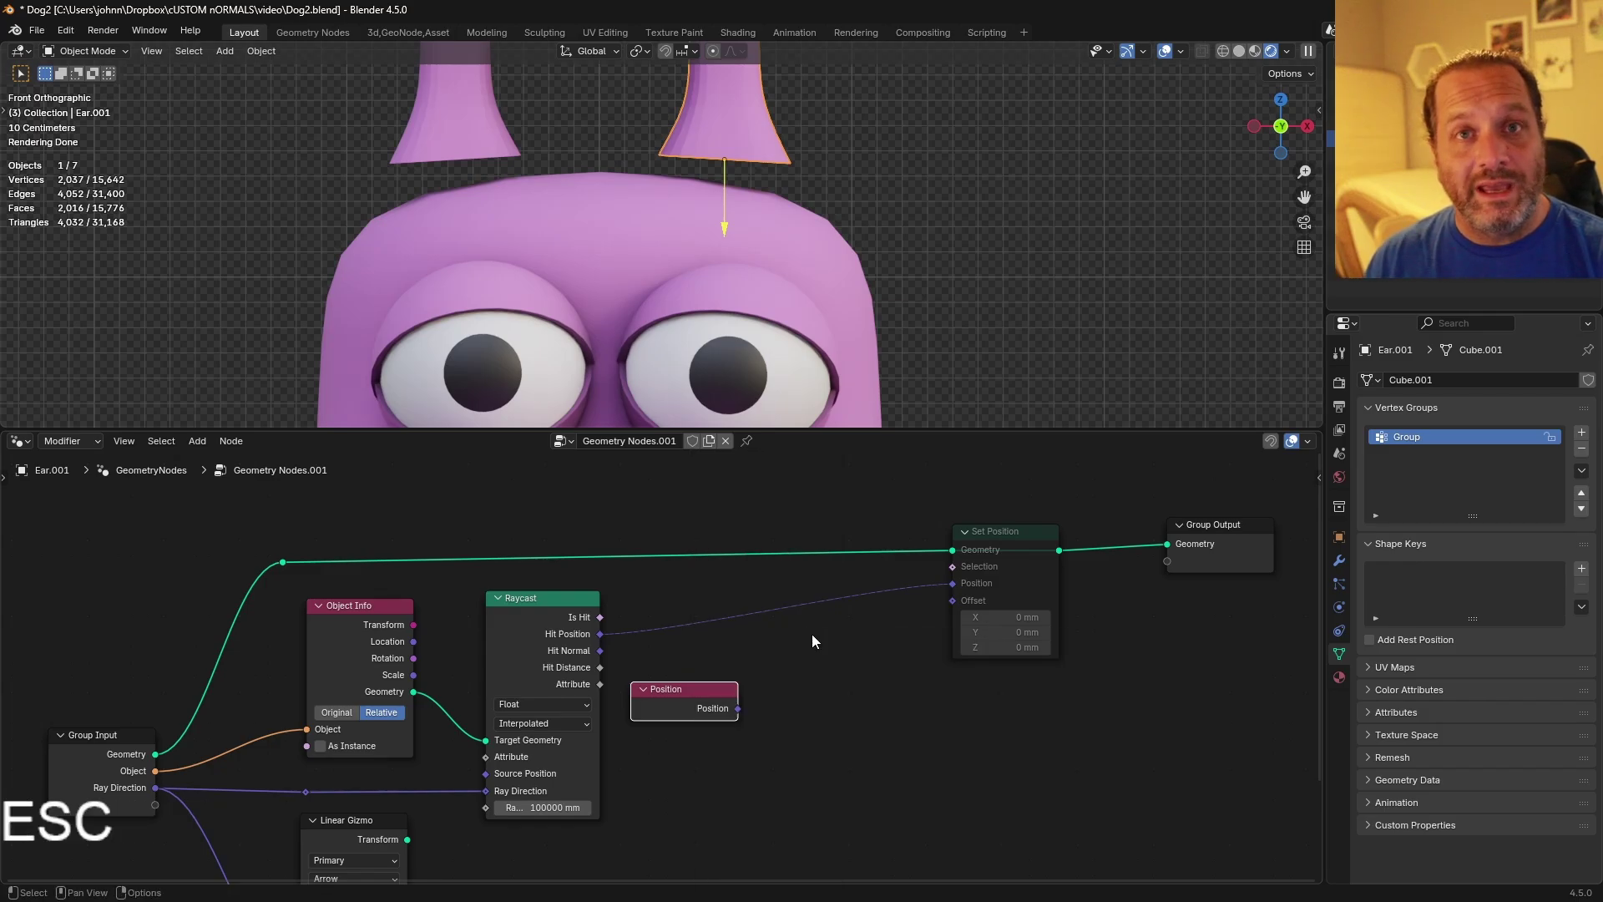
Add a Mix Vector node in front of the Set Position node and set its factor to 0.
key("shift+a")
type("MIX VEC")
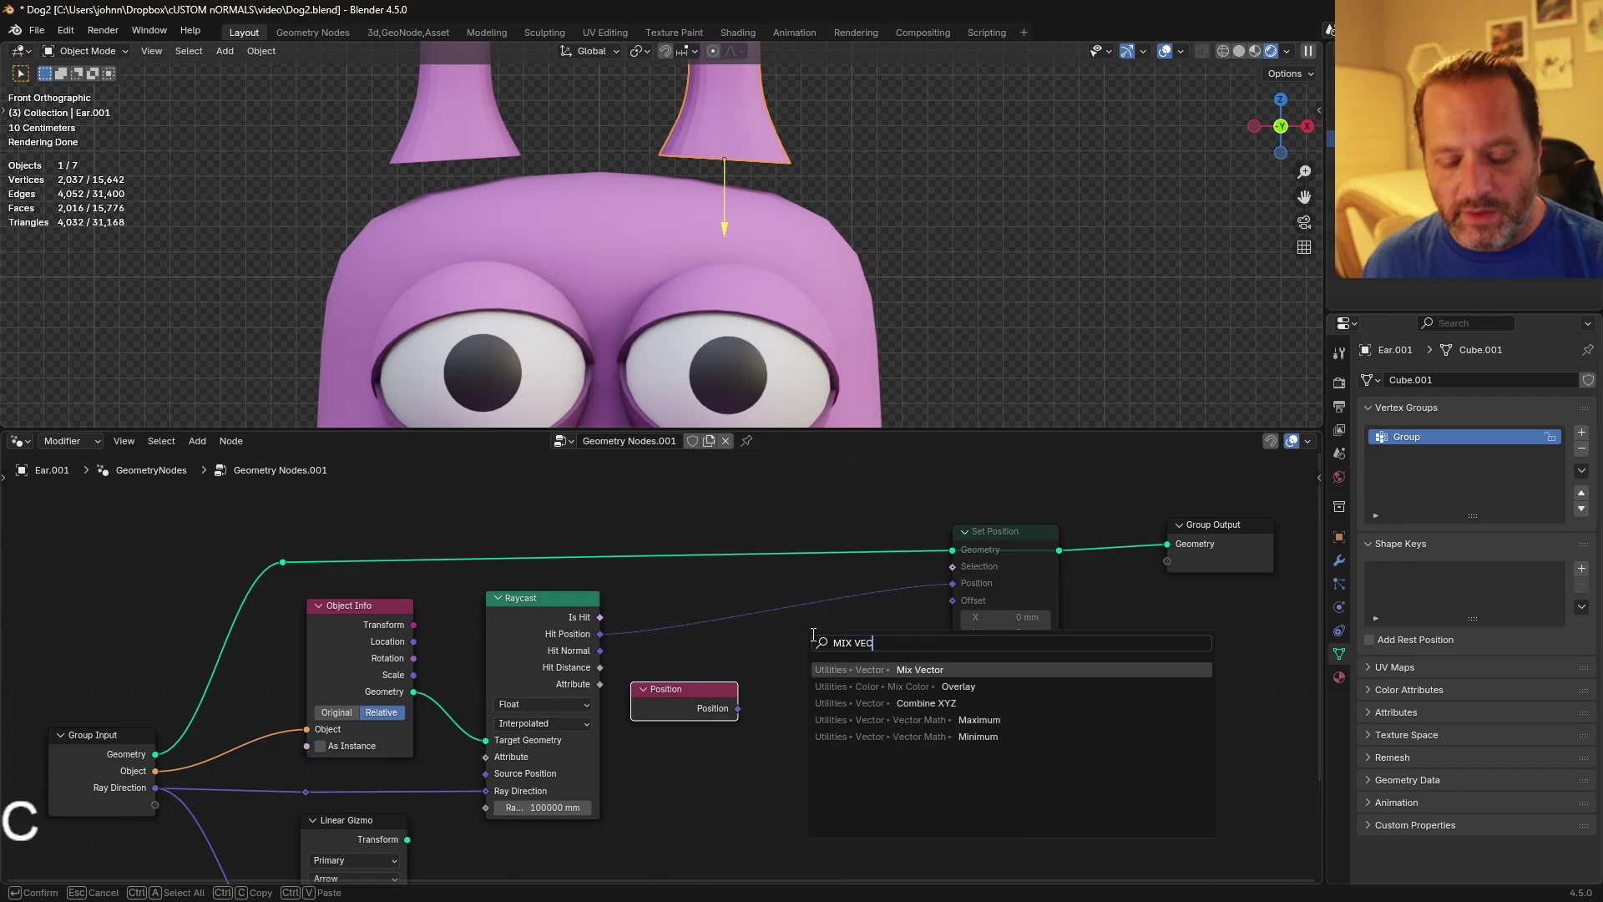
key("Caps_Lock")
key("Return")
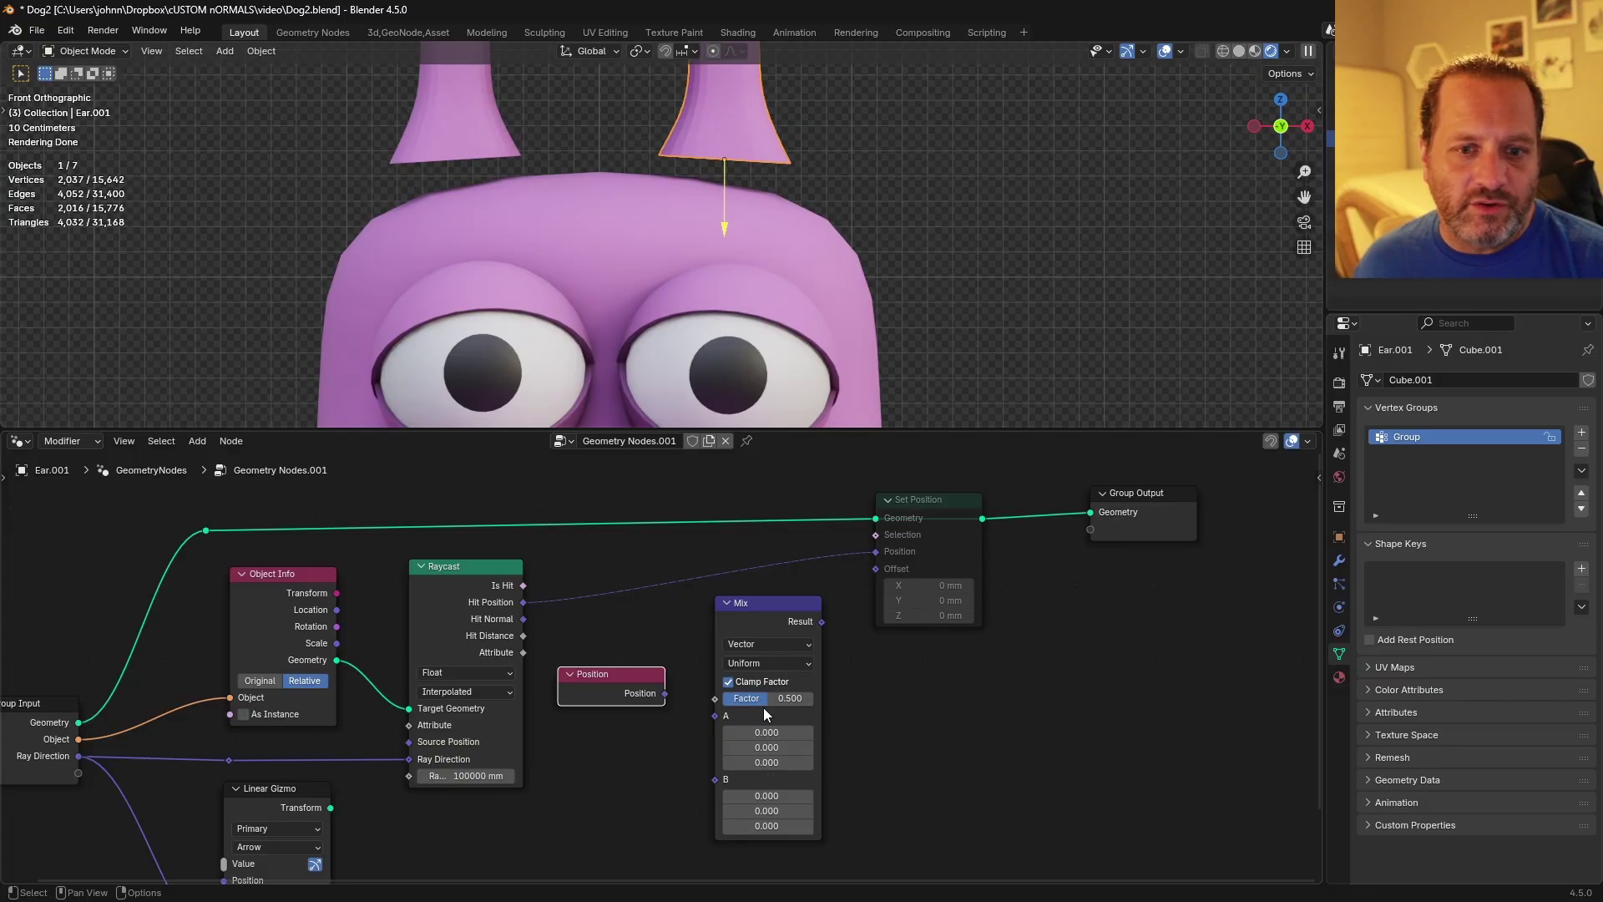
left_click_drag(761, 704, 716, 704)
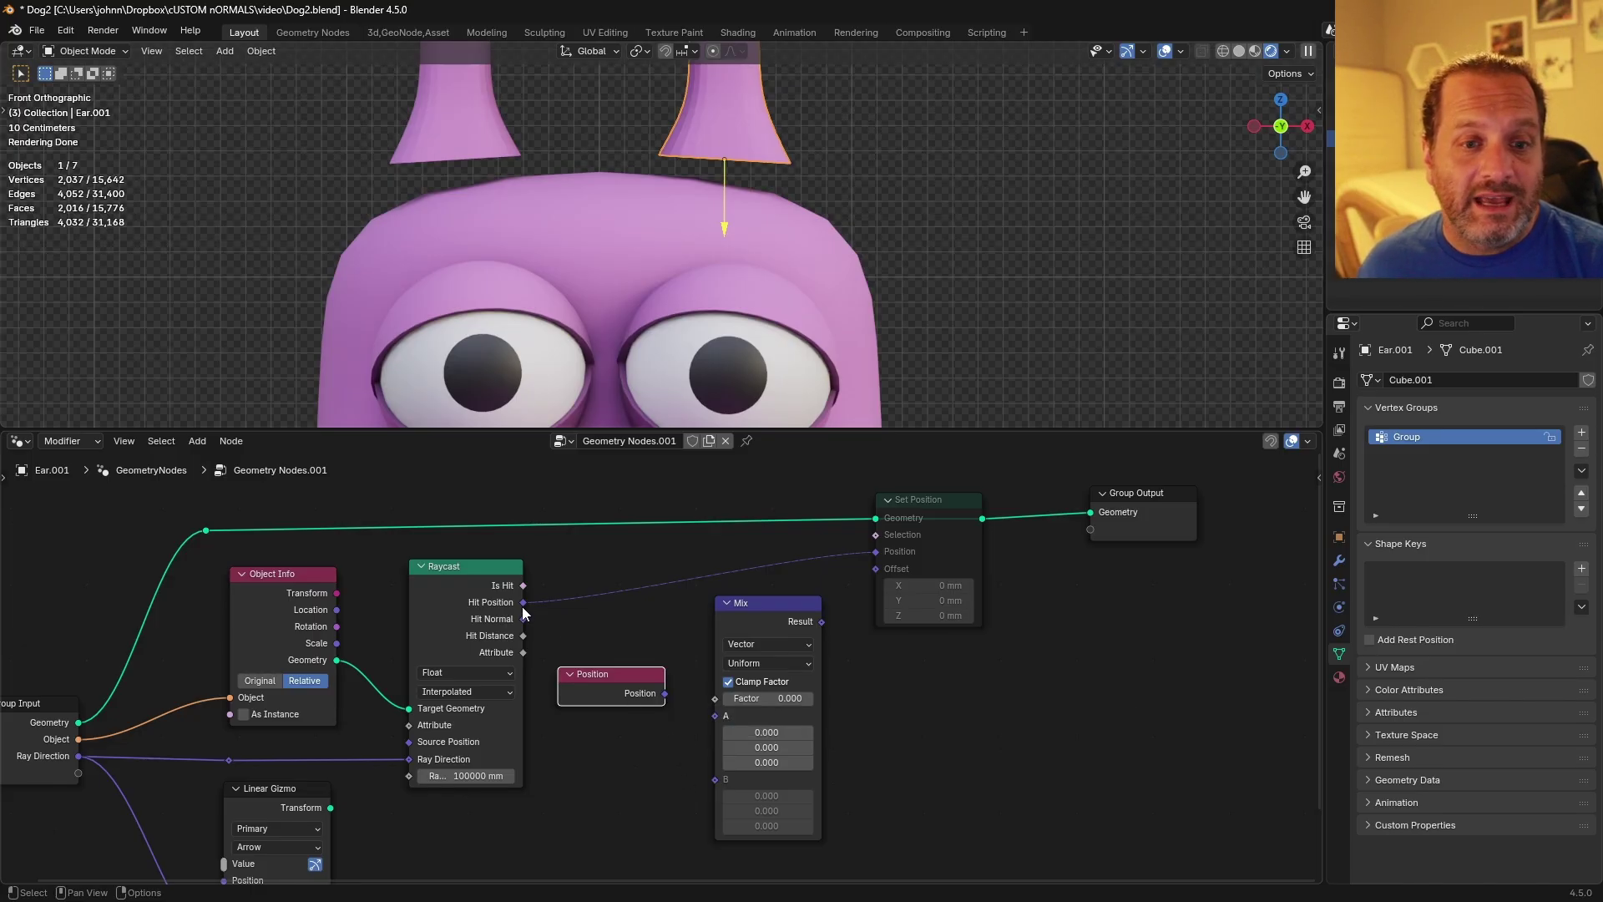
Connect the Raycast's Hit Position to the Mix node's B input and the Position node to its A input.
left_click_drag(522, 605, 708, 783)
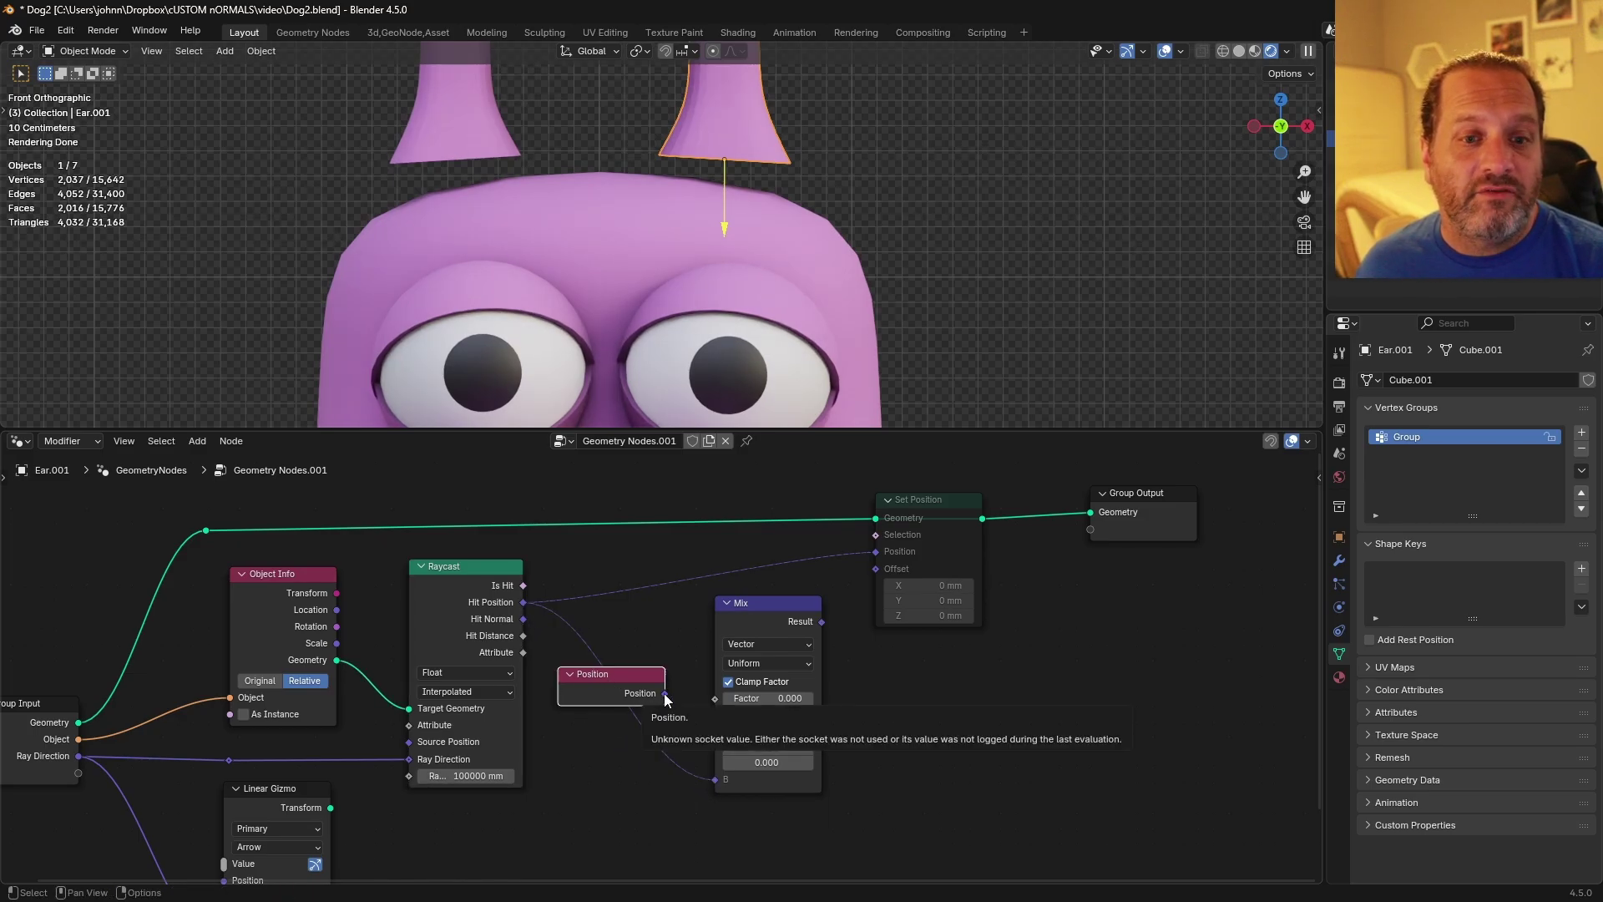
left_click_drag(664, 693, 709, 724)
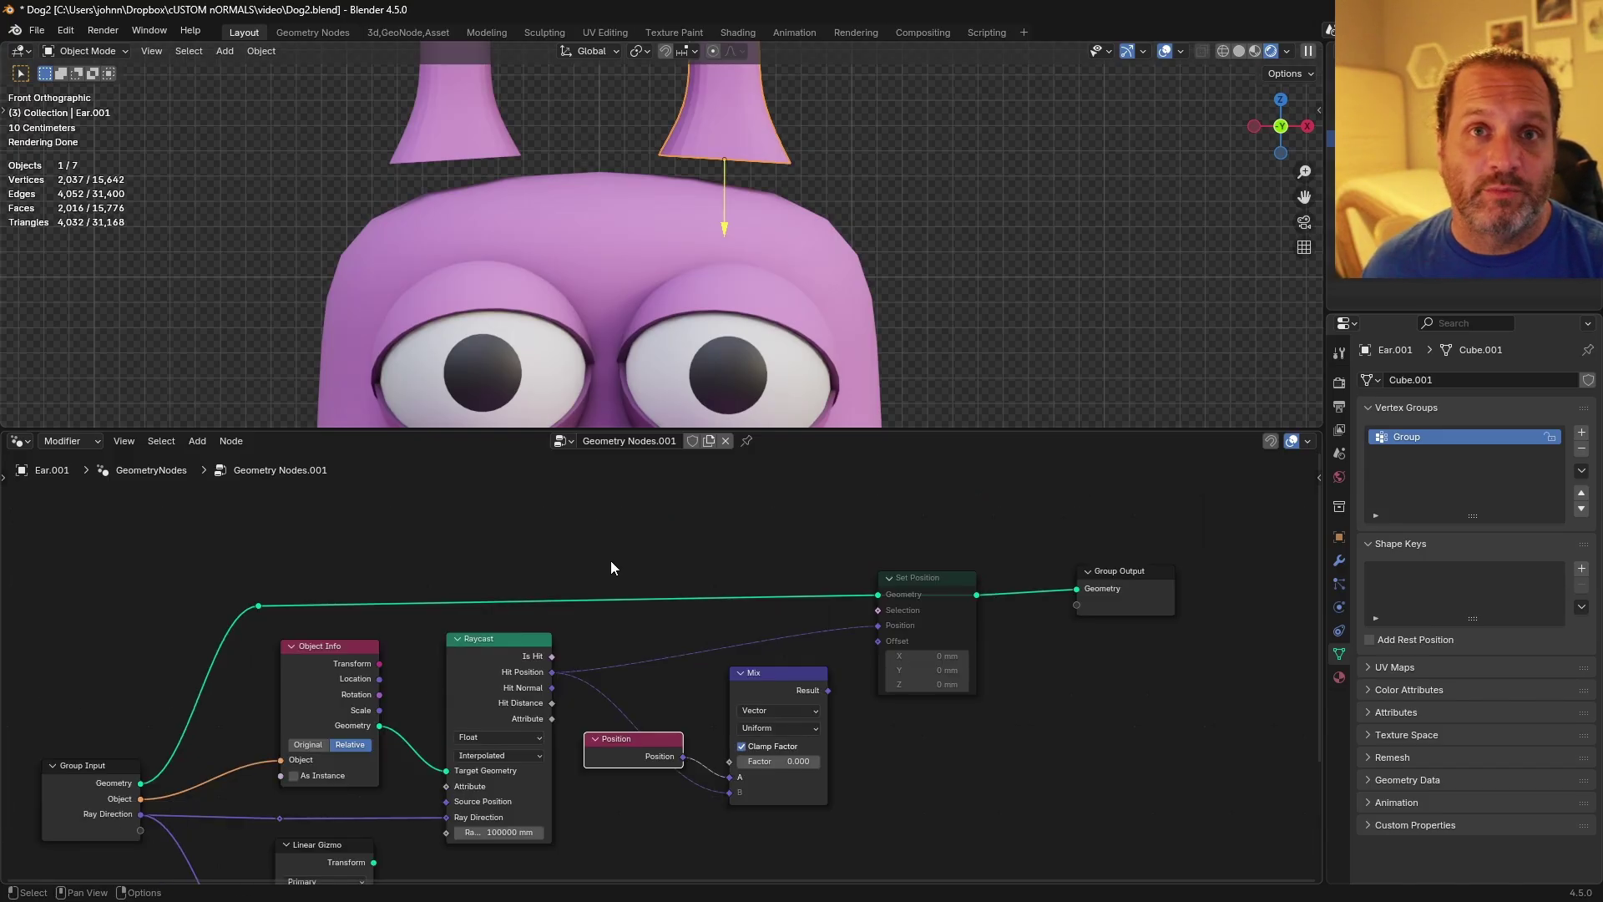
Add a Named Attribute node reading the vertex group Group and connect its Attribute output to the Mix node's Factor.
key("shift+a")
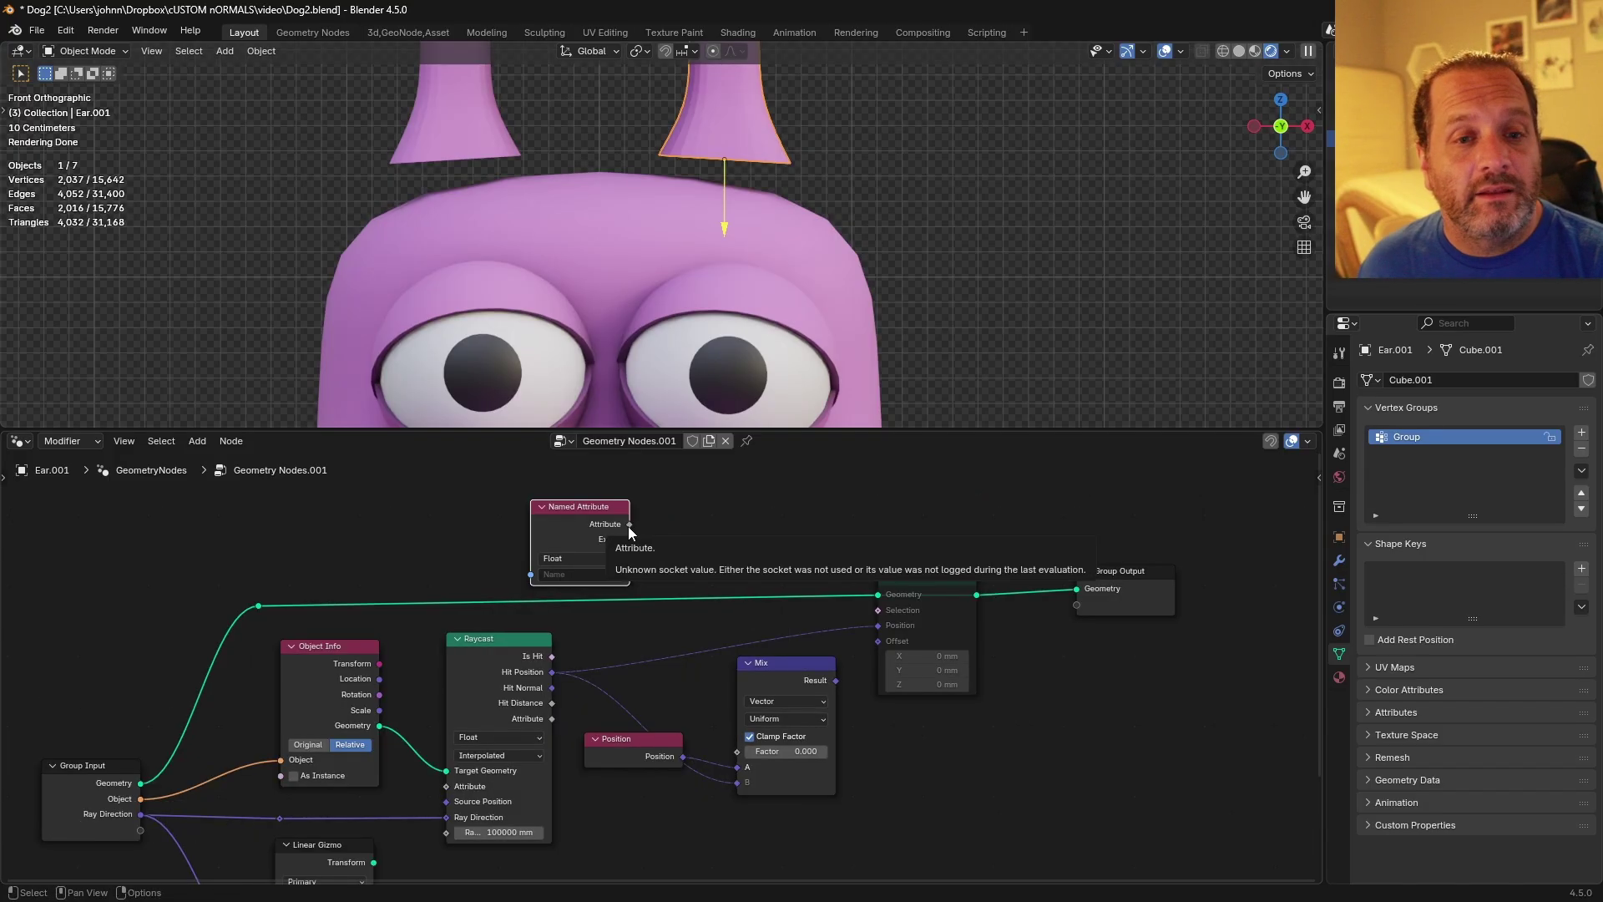
left_click_drag(629, 525, 732, 758)
left_click(563, 574)
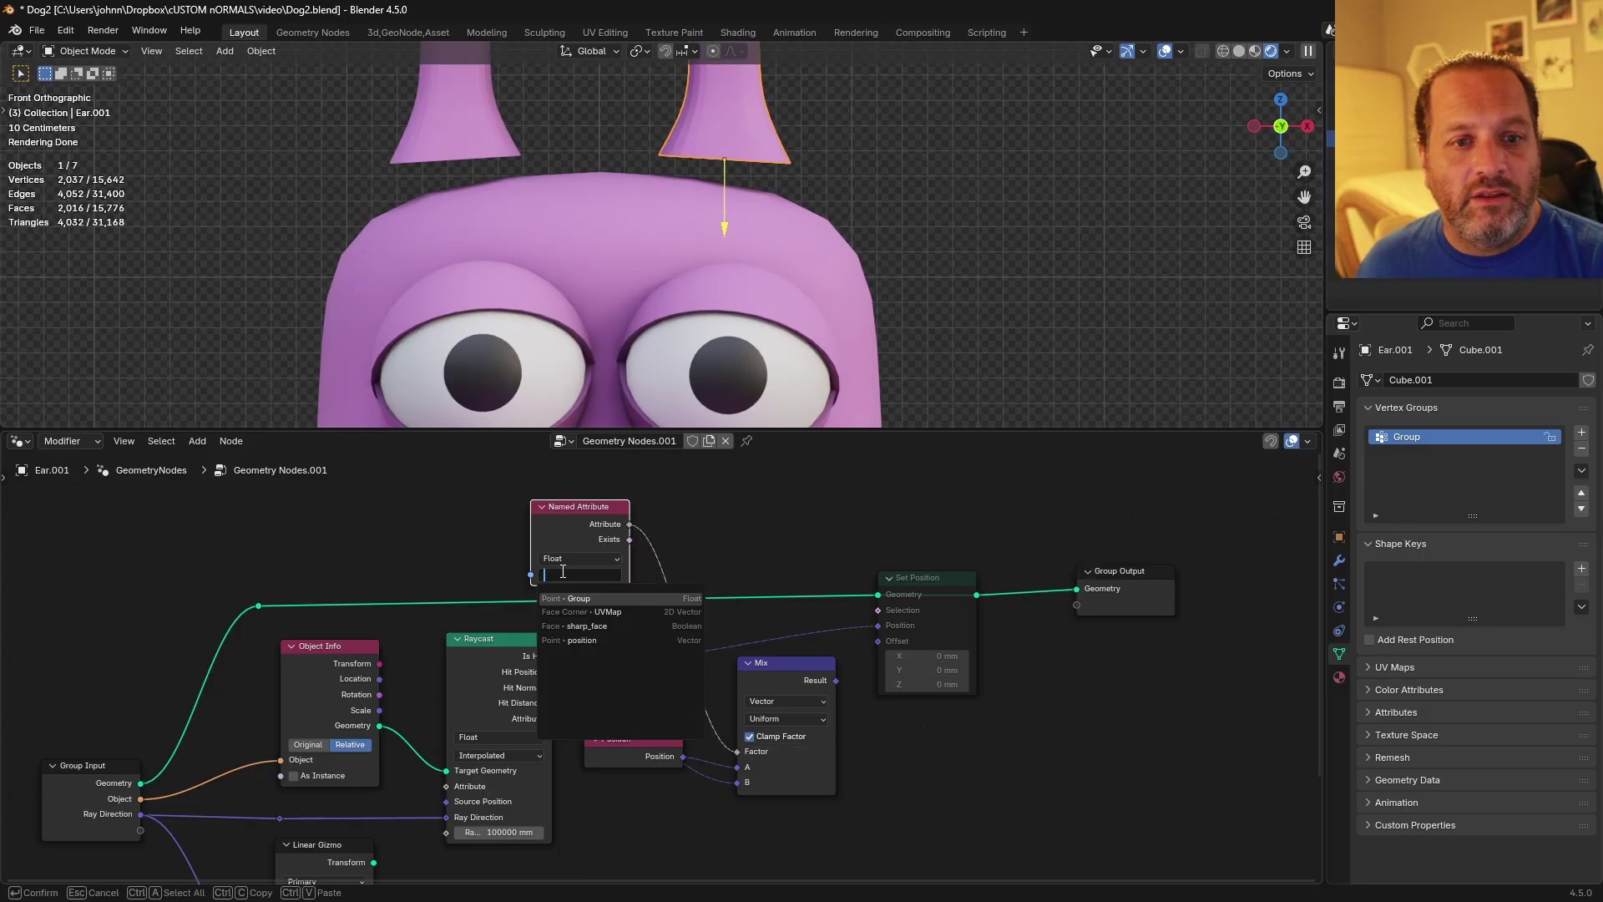
left_click(598, 599)
Tidy the node layout by repositioning the Mix and Named Attribute nodes and adding reroutes on the Hit Position and Attribute links.
mouse_move(766, 667)
left_mouse_down()
mouse_move(758, 490)
mouse_move(748, 683)
left_mouse_up()
right_click_drag(597, 681, 563, 705, "shift")
key("g")
left_click(578, 798)
left_click_drag(584, 507, 509, 507)
right_click_drag(600, 595, 638, 588, "shift")
key("g")
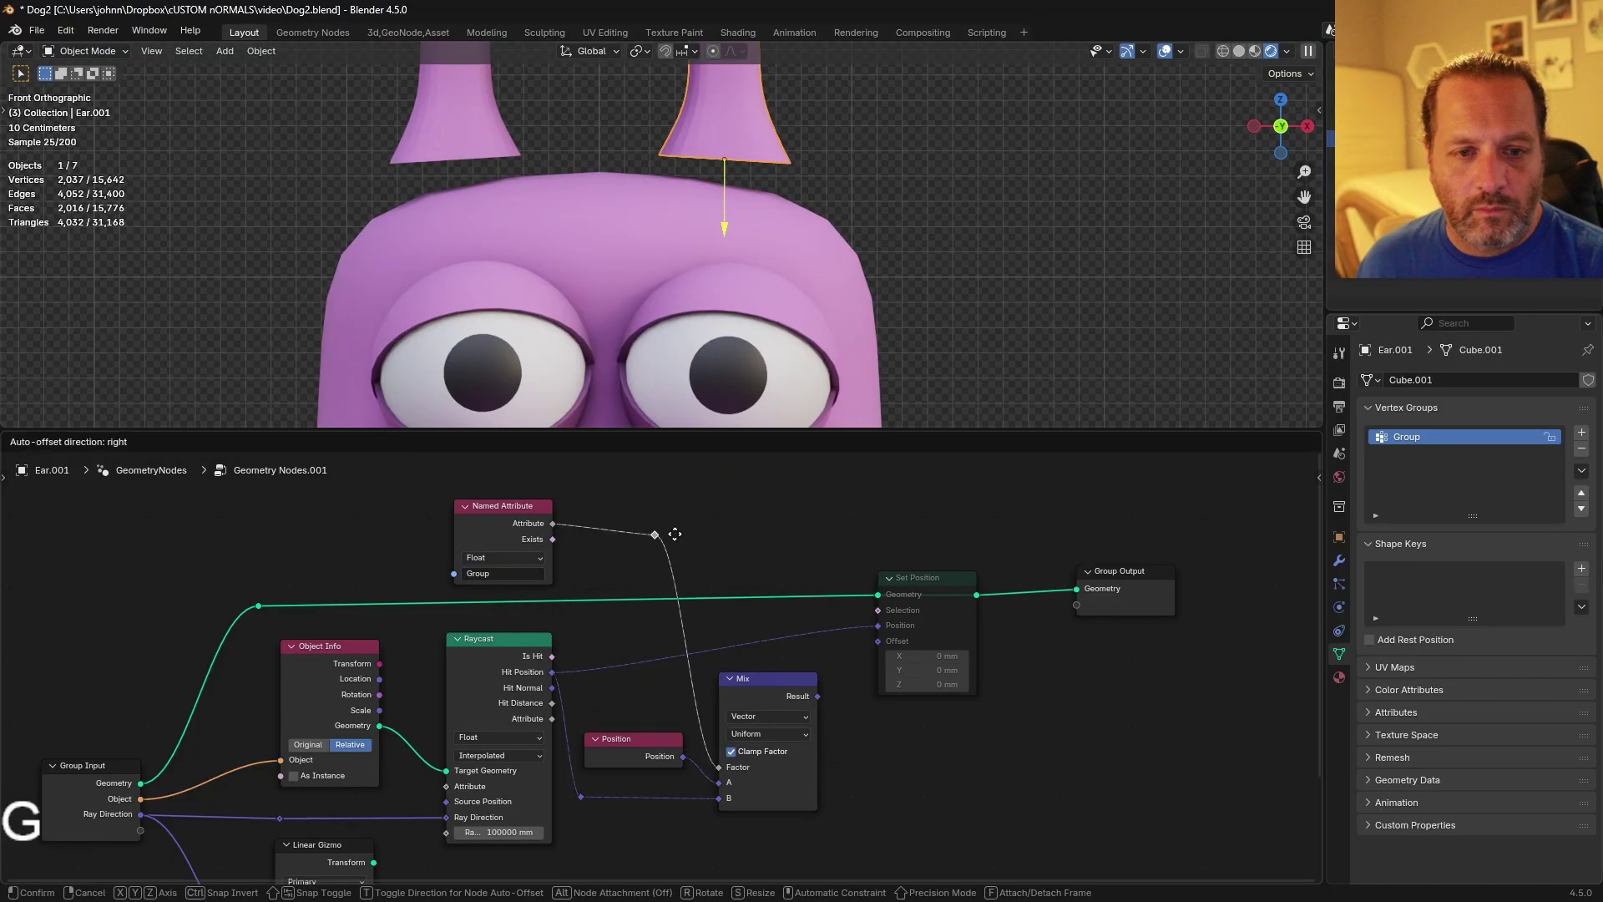
left_click(662, 522)
middle_click_drag(818, 668, 742, 661, "shift")
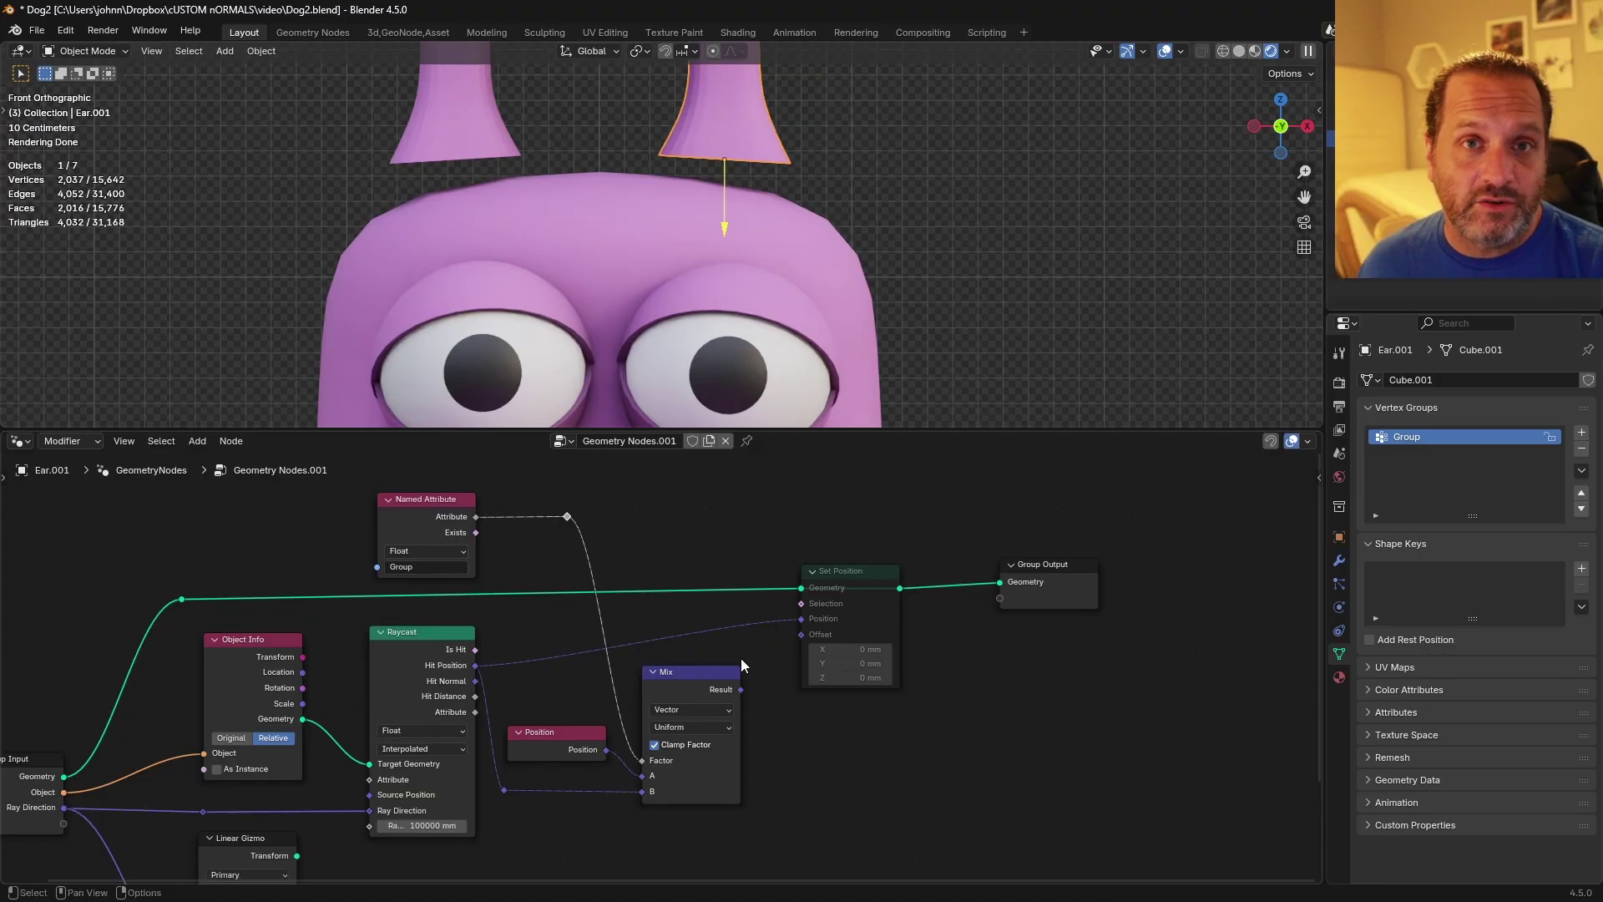
Connect the Mix node's Result to the Set Position node's Position input and unmute Set Position.
mouse_move(743, 689)
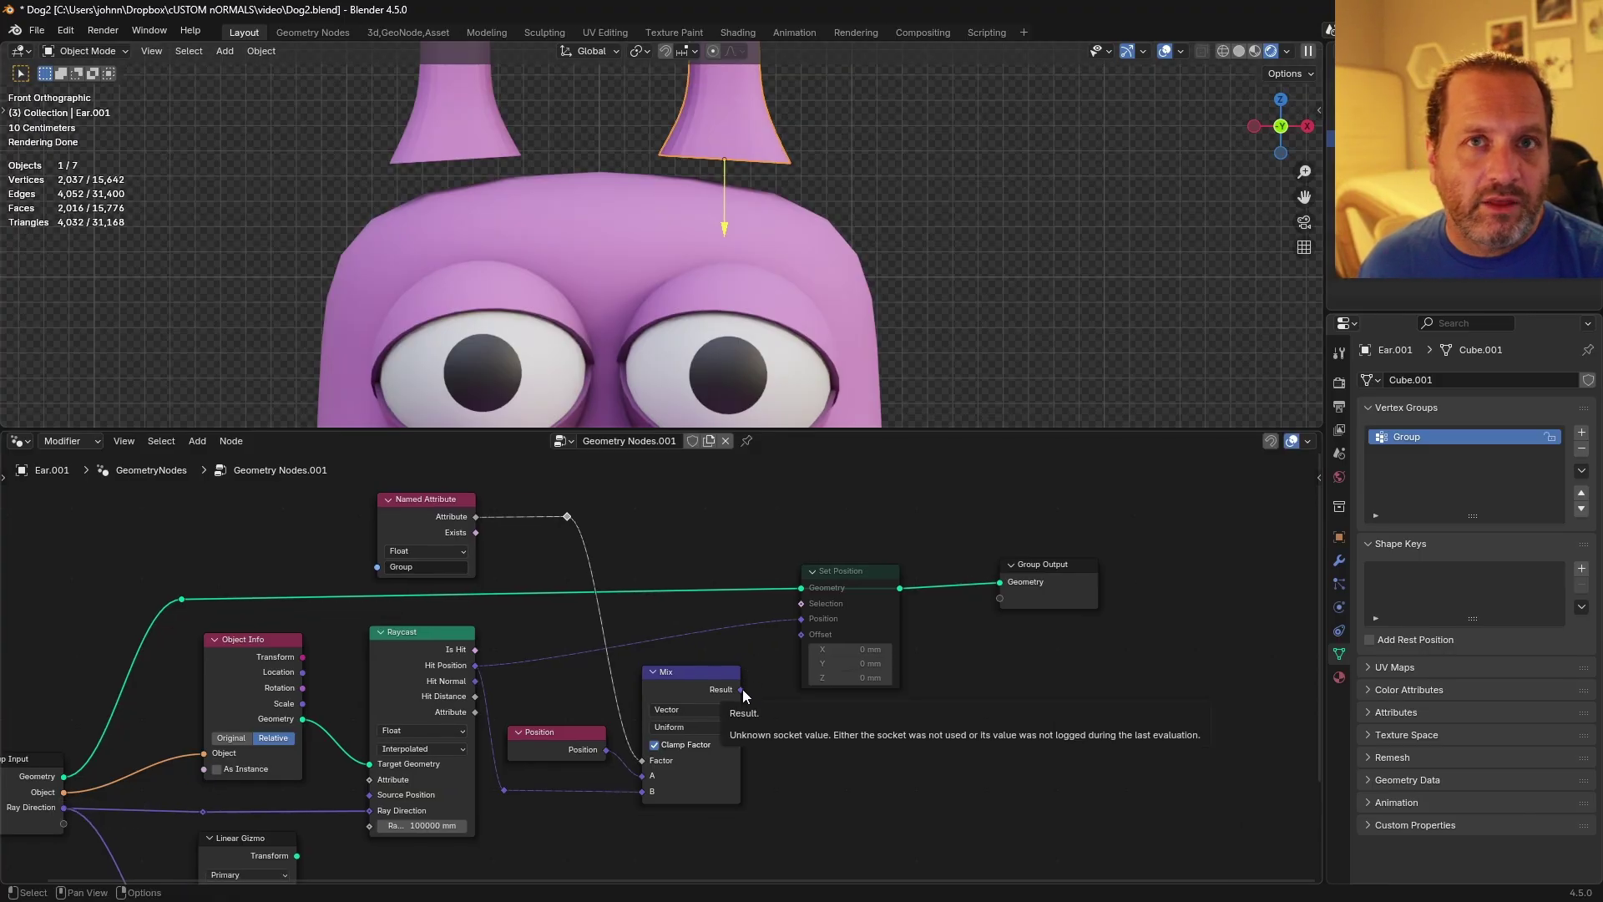
left_click_drag(741, 689, 807, 623)
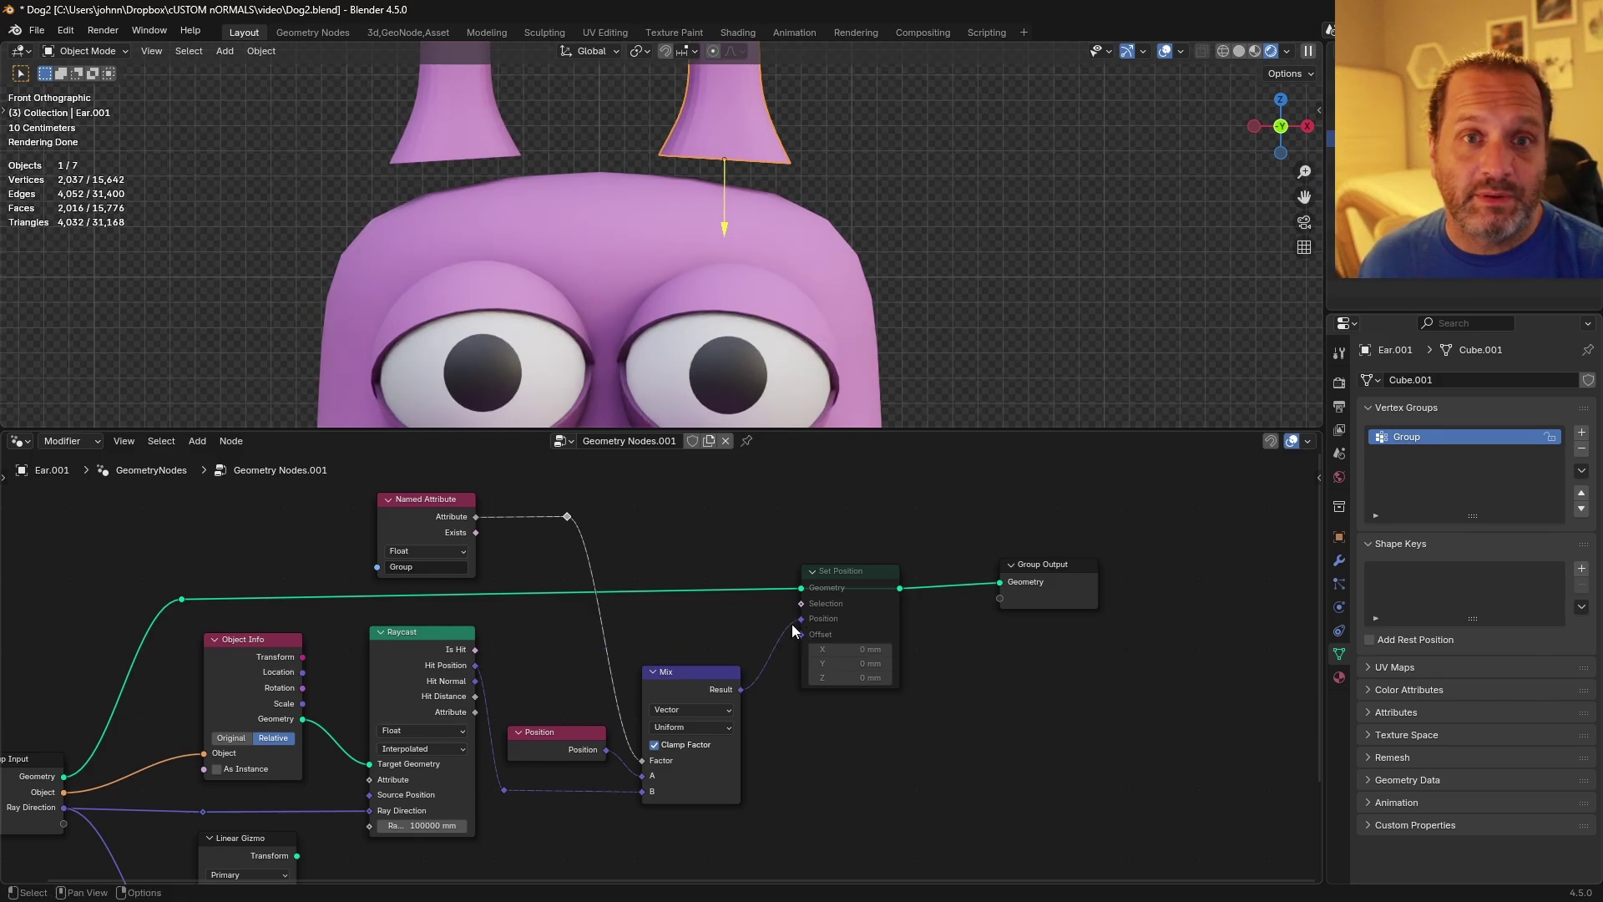
left_click(862, 608)
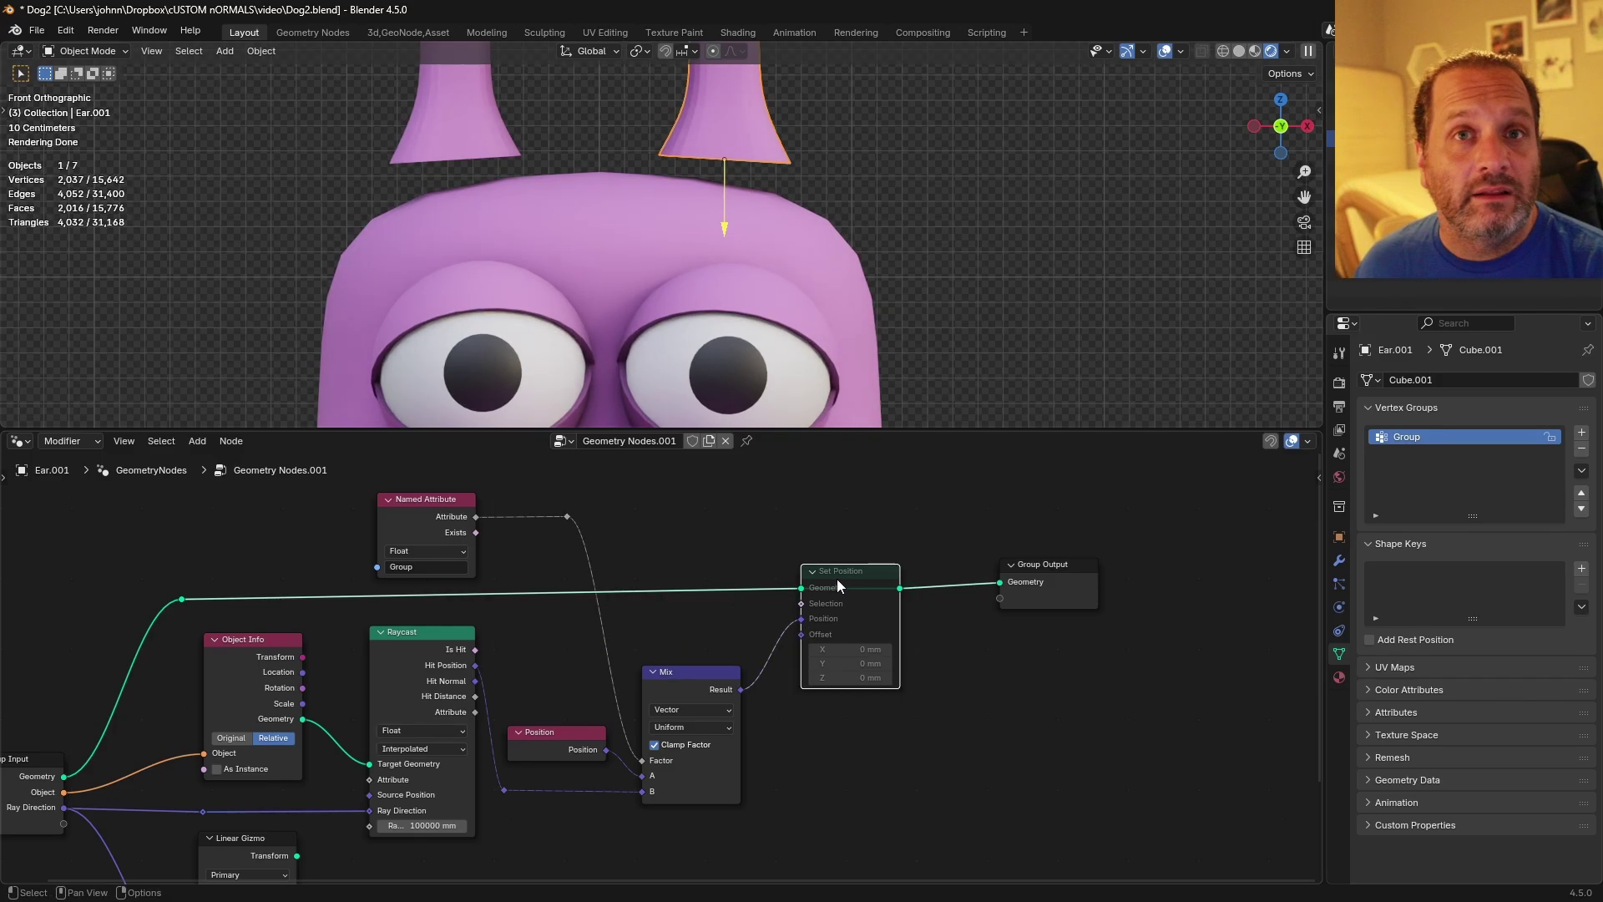
mouse_move(838, 588)
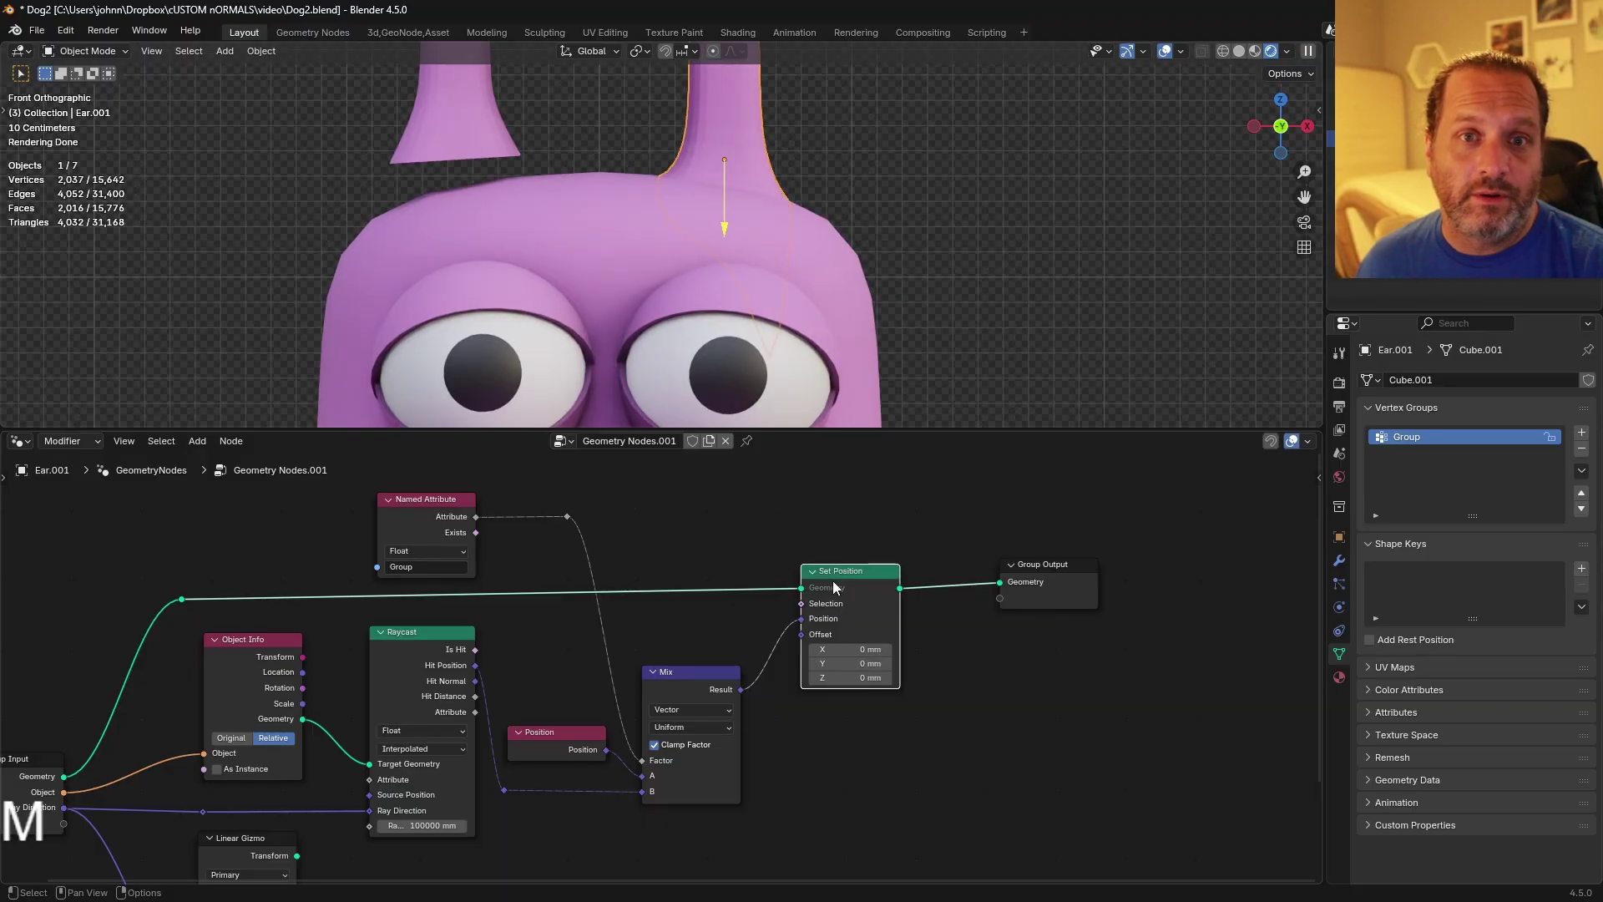
Move and rotate Ear.001 so it tilts outward from the head with its base still above the scalp.
middle_click_drag(882, 168, 608, 201)
left_click(800, 258)
scroll(692, 187, "down", 3)
left_click(622, 171, "shift")
key("r")
left_click(675, 180)
key("g")
left_click(714, 280)
key("g")
left_click(619, 221)
key("r")
left_click(845, 208)
Add the Geometry Nodes.001 modifier to Ear.002 and replace its vertex groups with one new group for the base vertices.
left_click(498, 186)
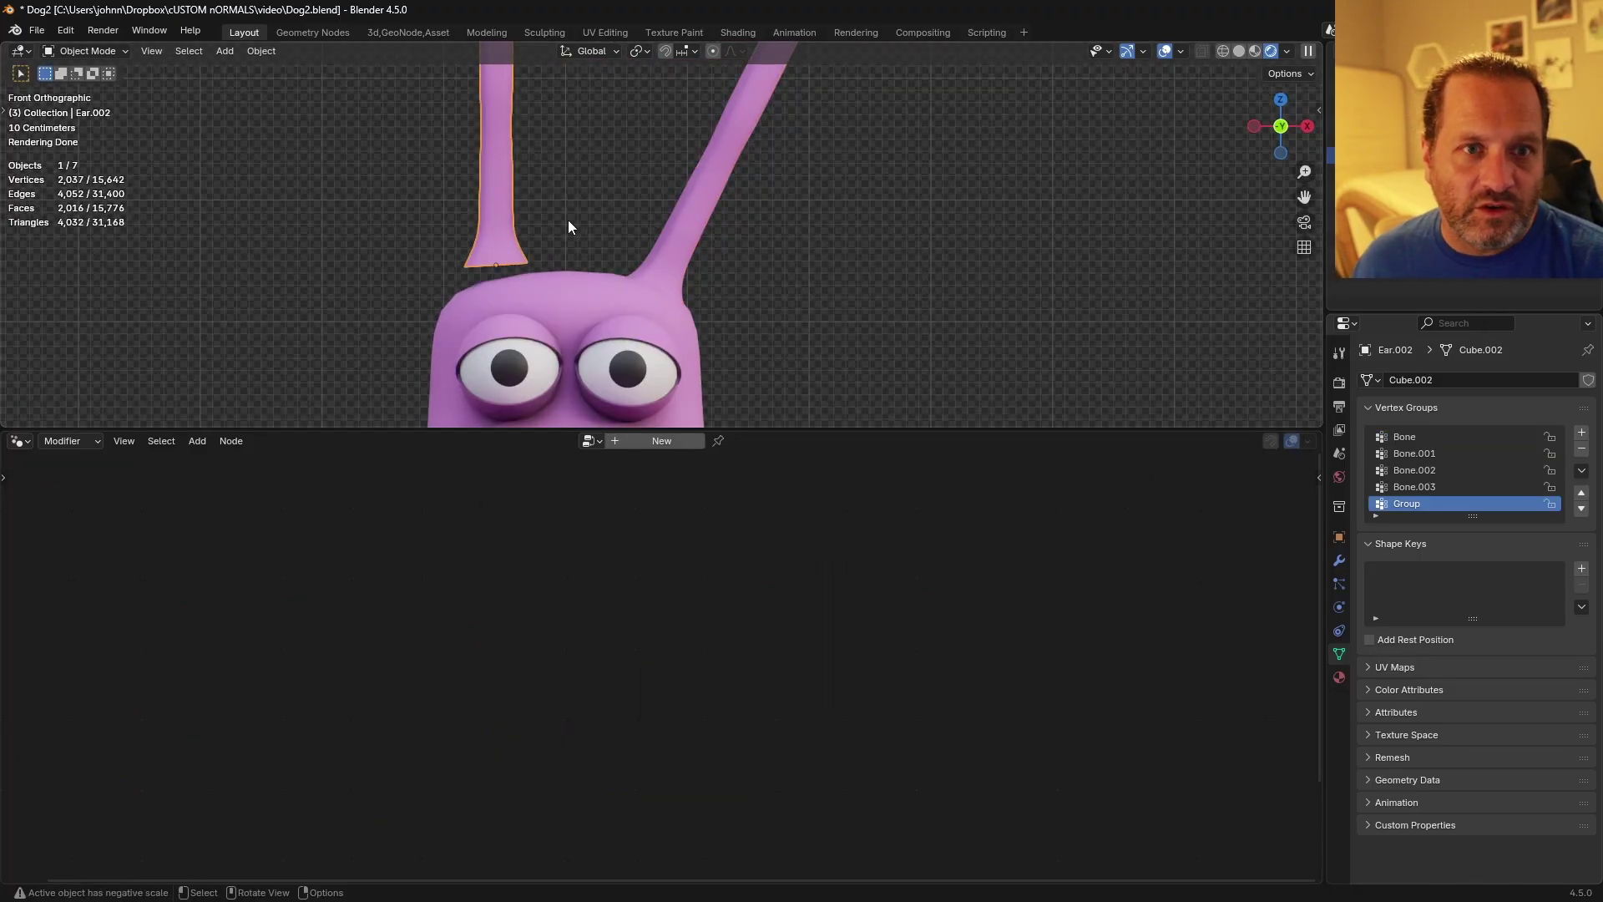
left_click(1336, 560)
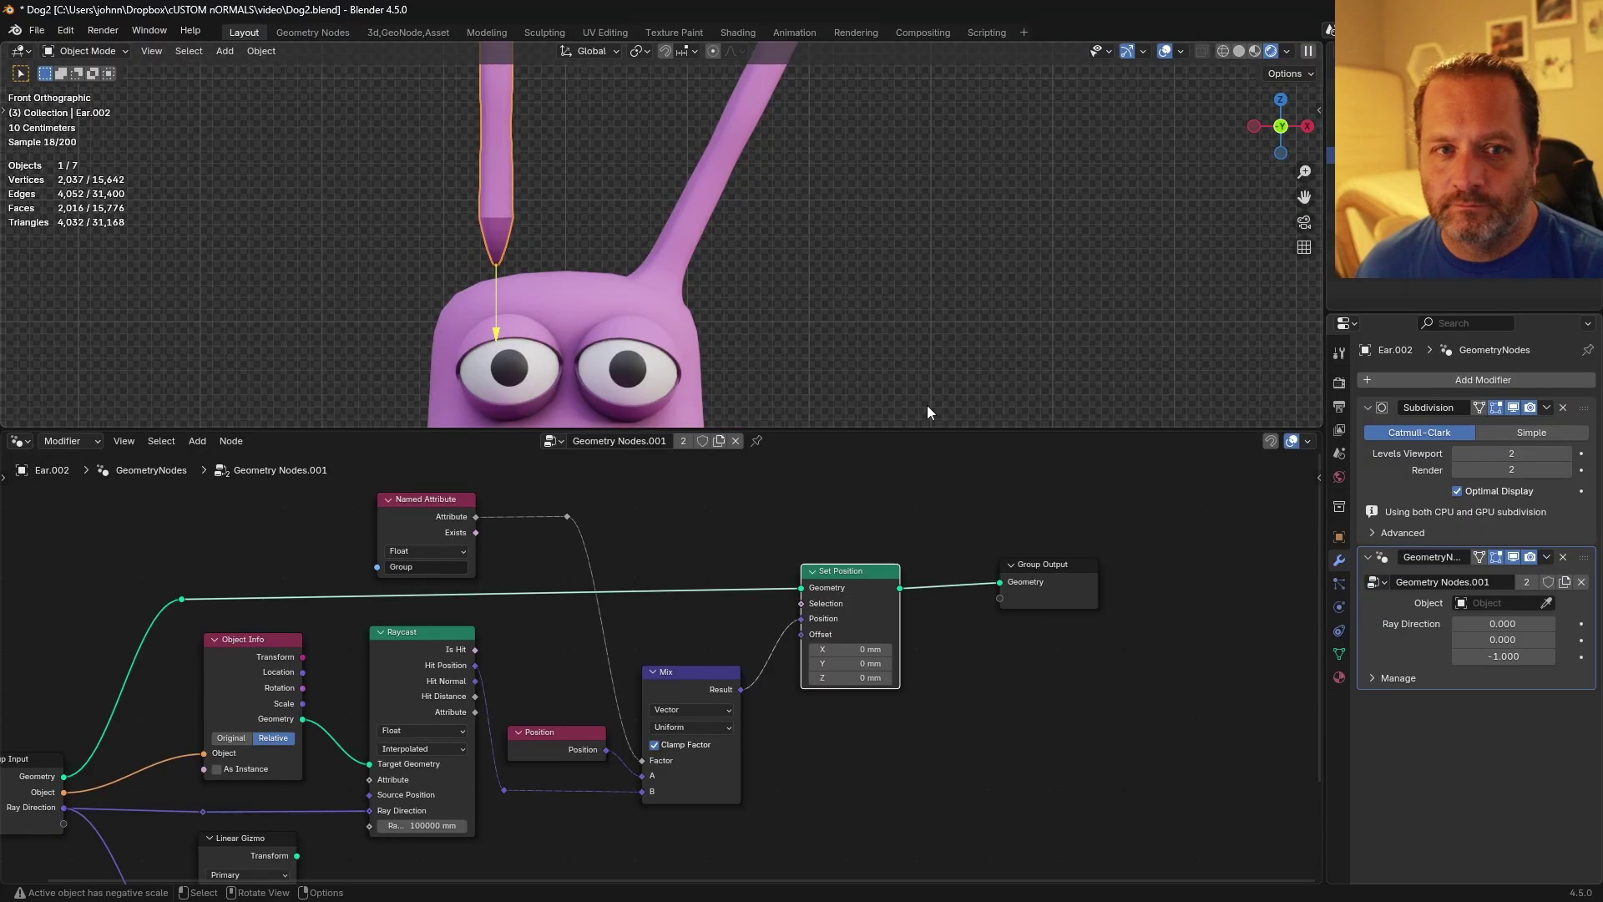
key("Tab")
key("shift+z")
key("ctrl+g")
left_click(877, 316)
left_click(1339, 654)
left_click(1580, 451)
key("ctrl+g")
left_click(565, 265)
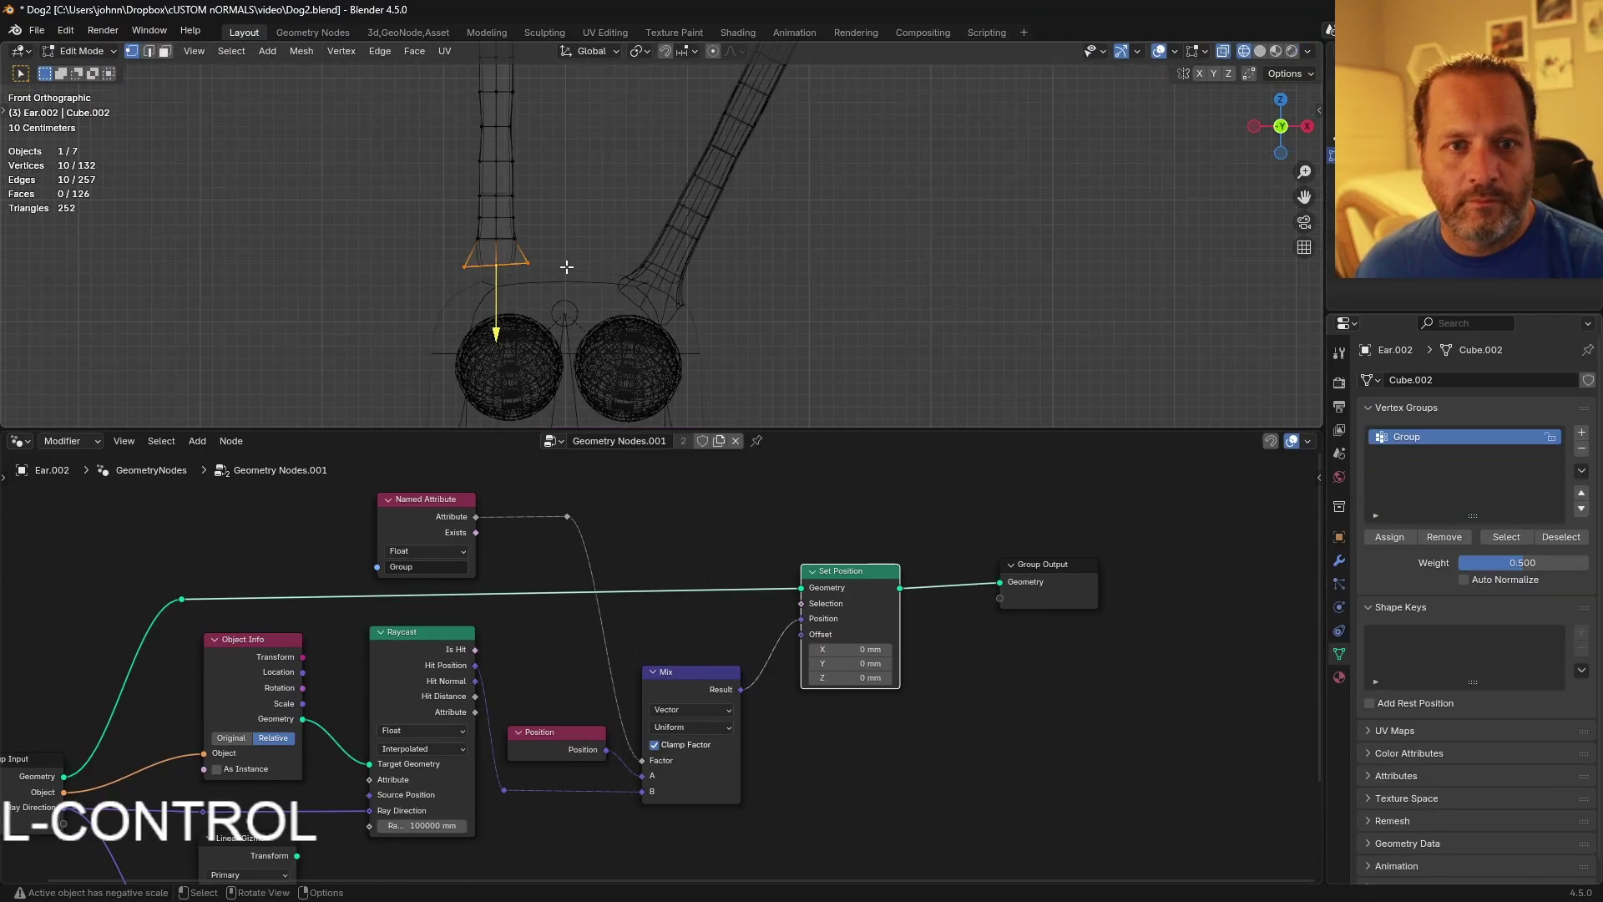
Assign the base vertices of Ear.002 to the vertex group, set the weight to 0.5 and return to Object Mode.
left_click(1384, 534)
left_click(1559, 562)
type(".5")
key("Return")
key("Tab")
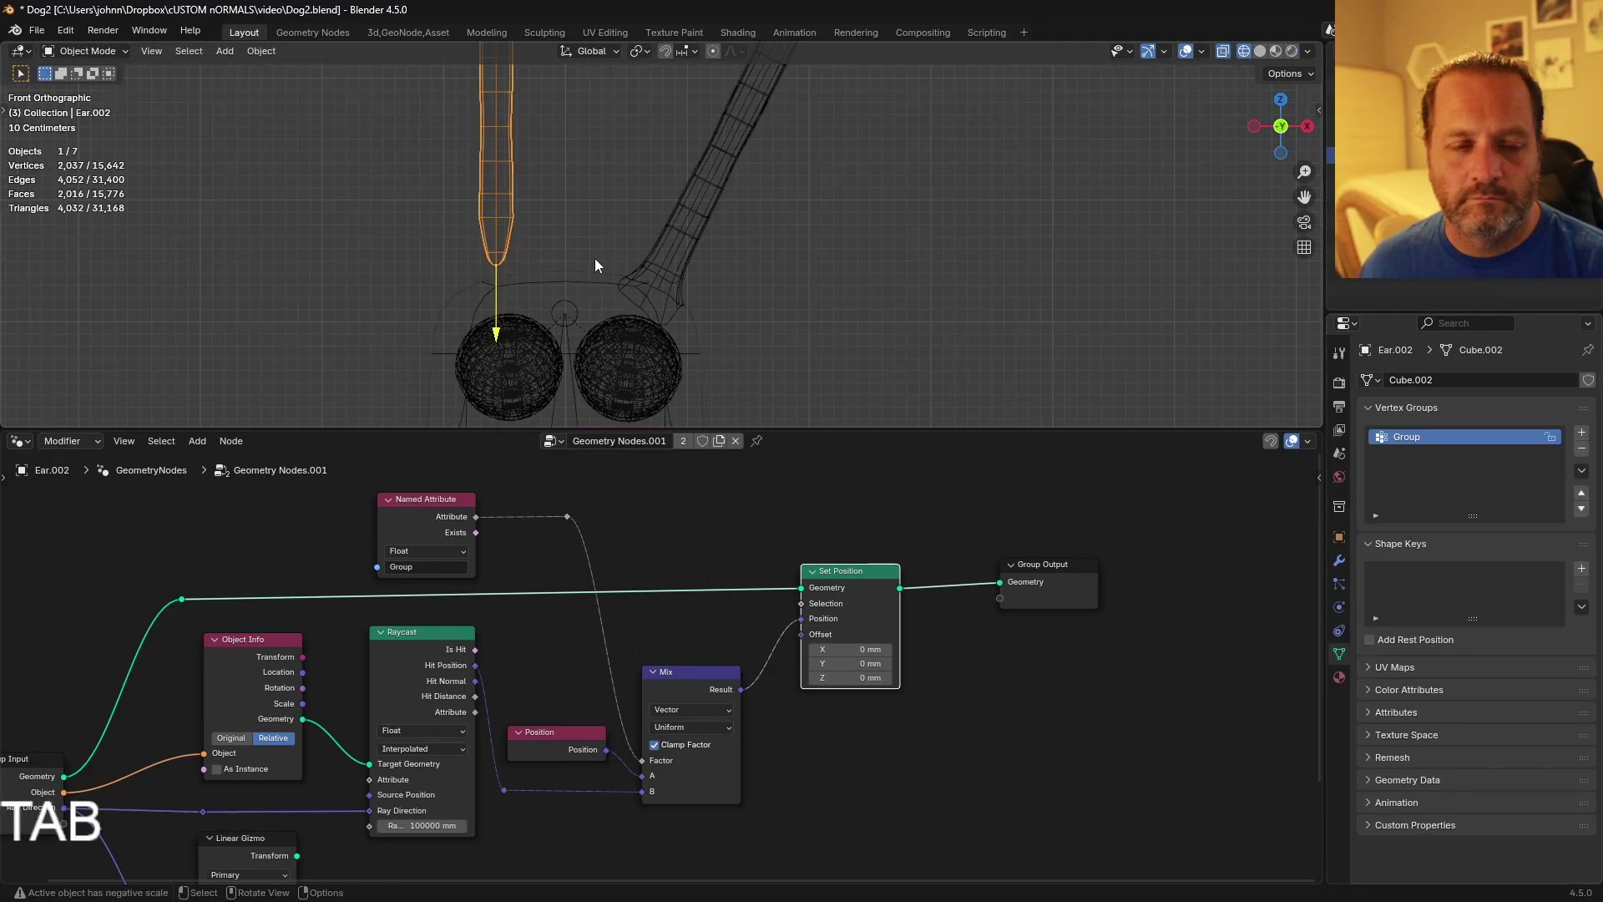
Set the Object input of Ear.002's geometry nodes modifier to Dog Head and switch the viewport back to rendered shading.
left_click(1338, 560)
left_click(1501, 583)
left_click(1495, 621)
key("shift+z")
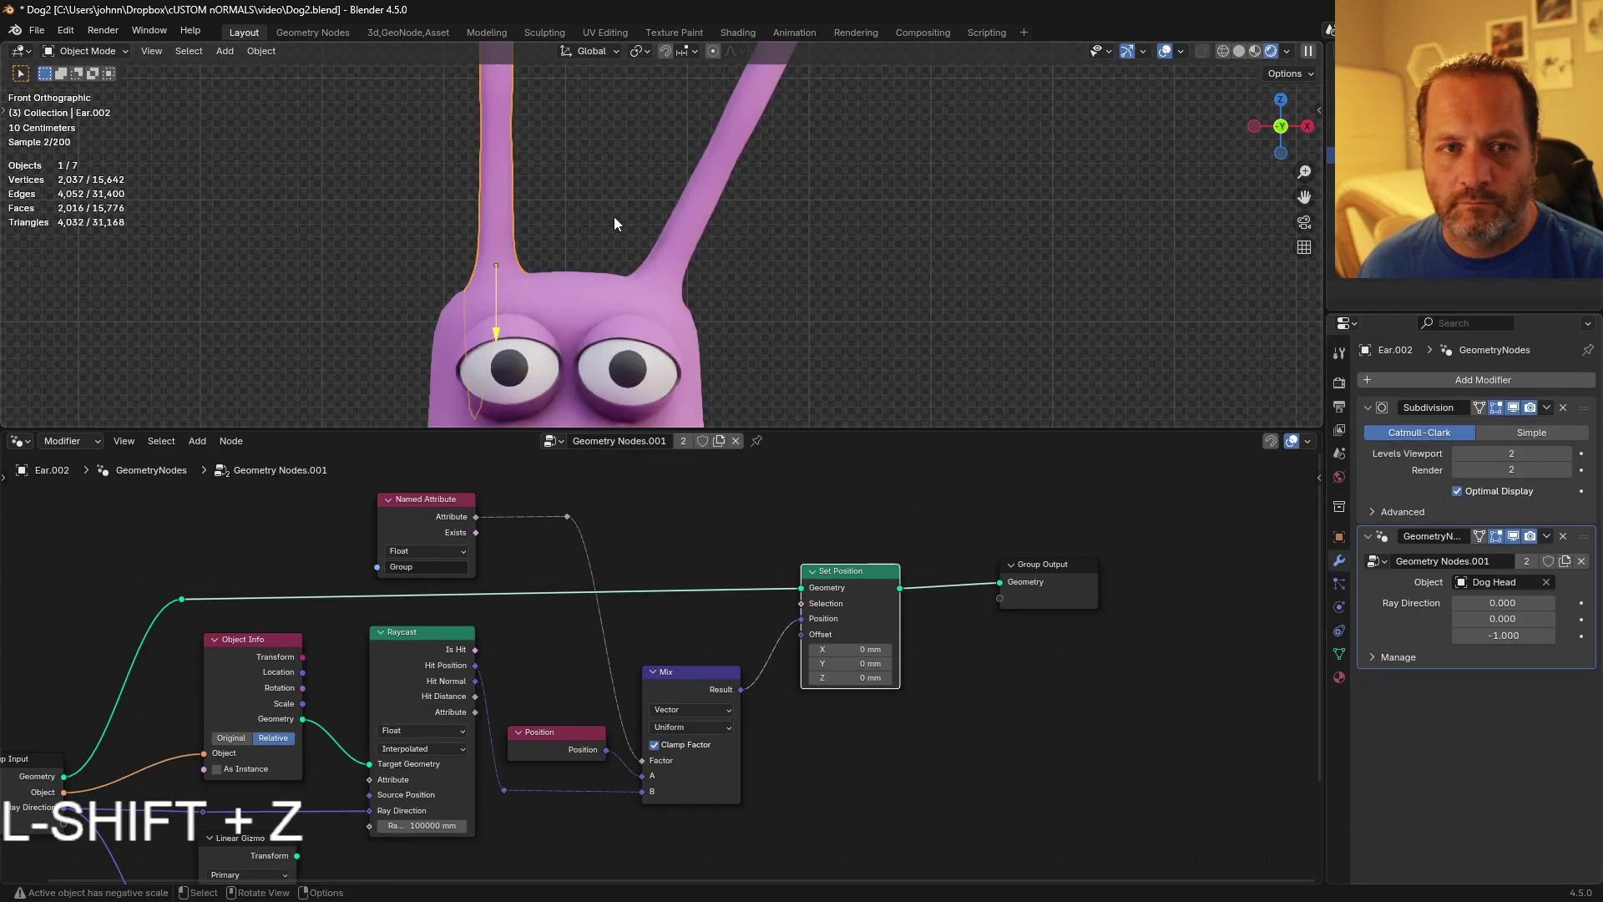
Rotate Ear.002 on the head and save the file.
key("r")
left_click(629, 168)
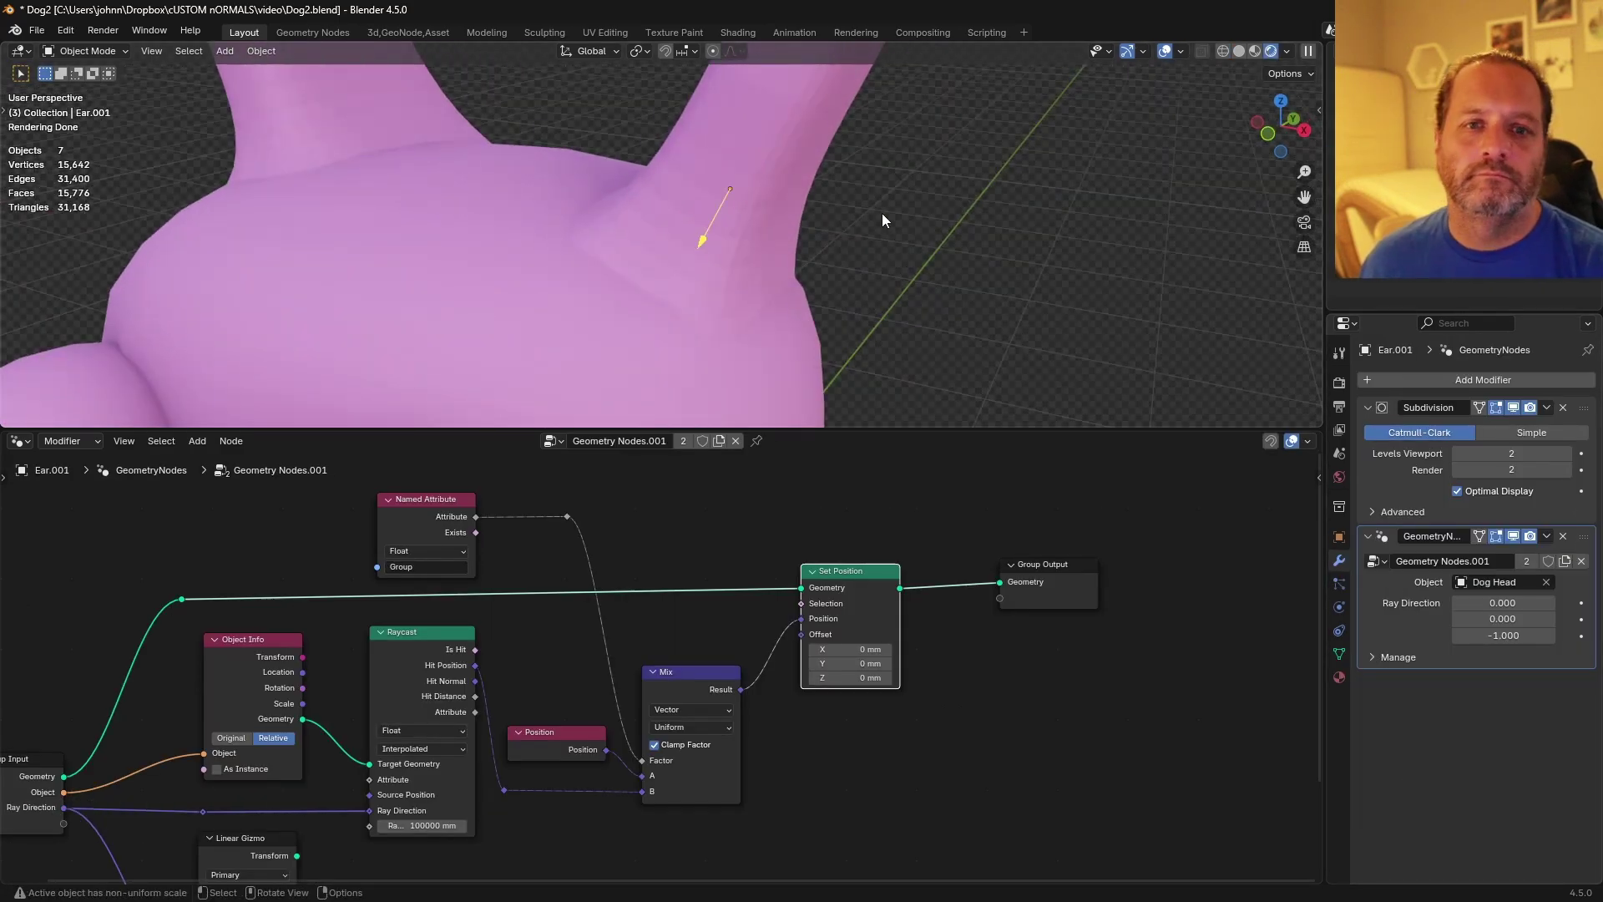
key("ctrl+s")
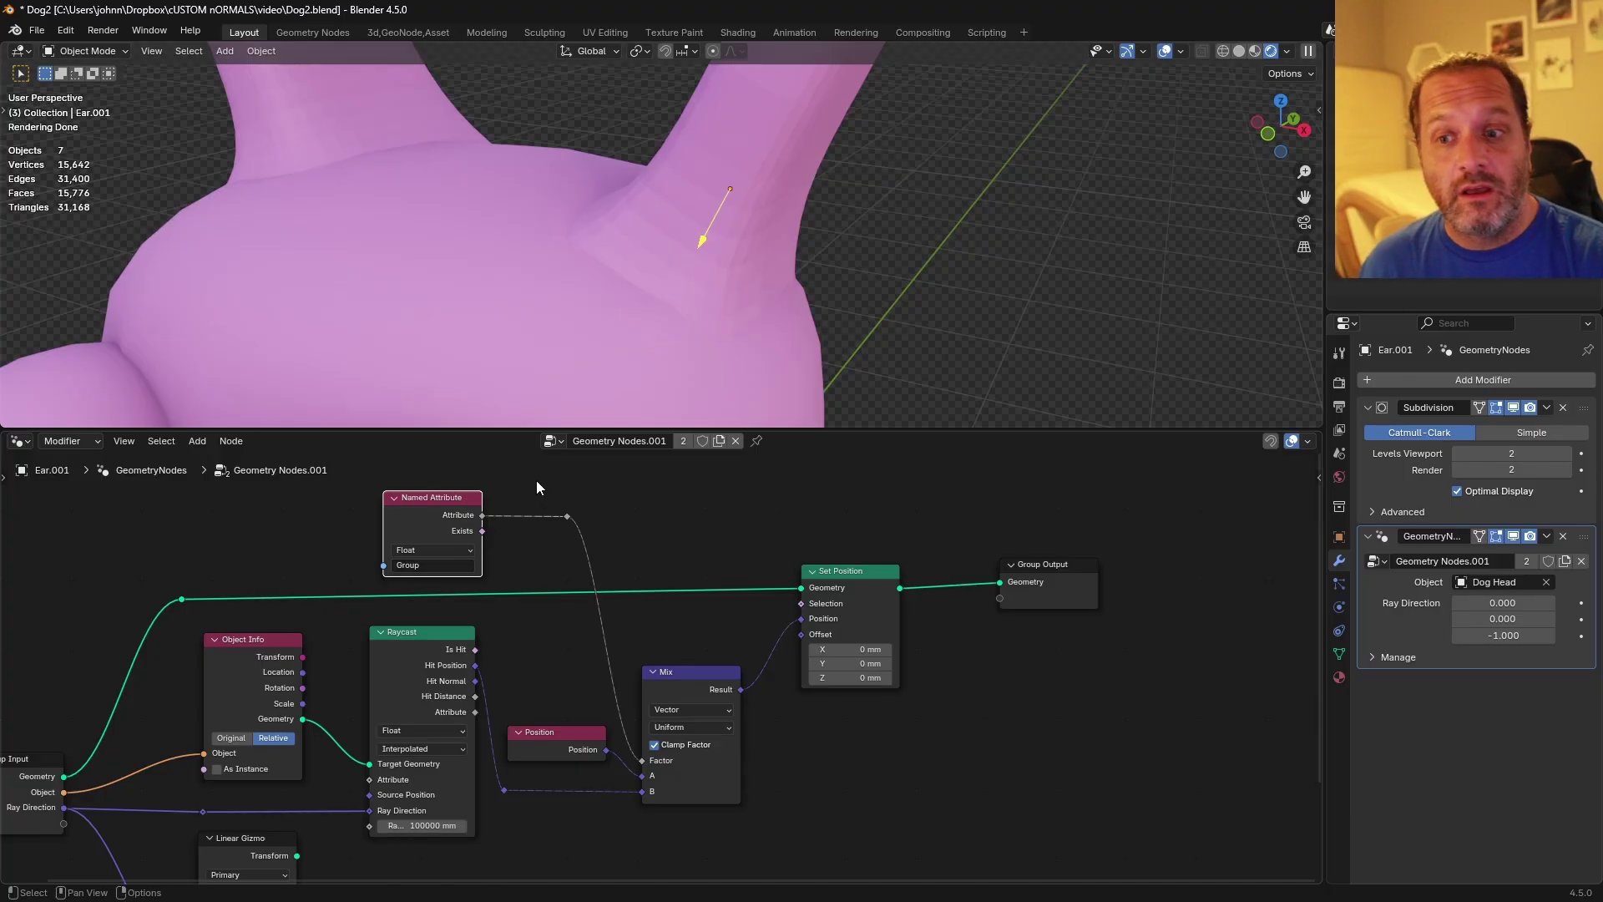
Expose the Named Attribute node's Name as a group input.
middle_click_drag(222, 702, 438, 649, "shift")
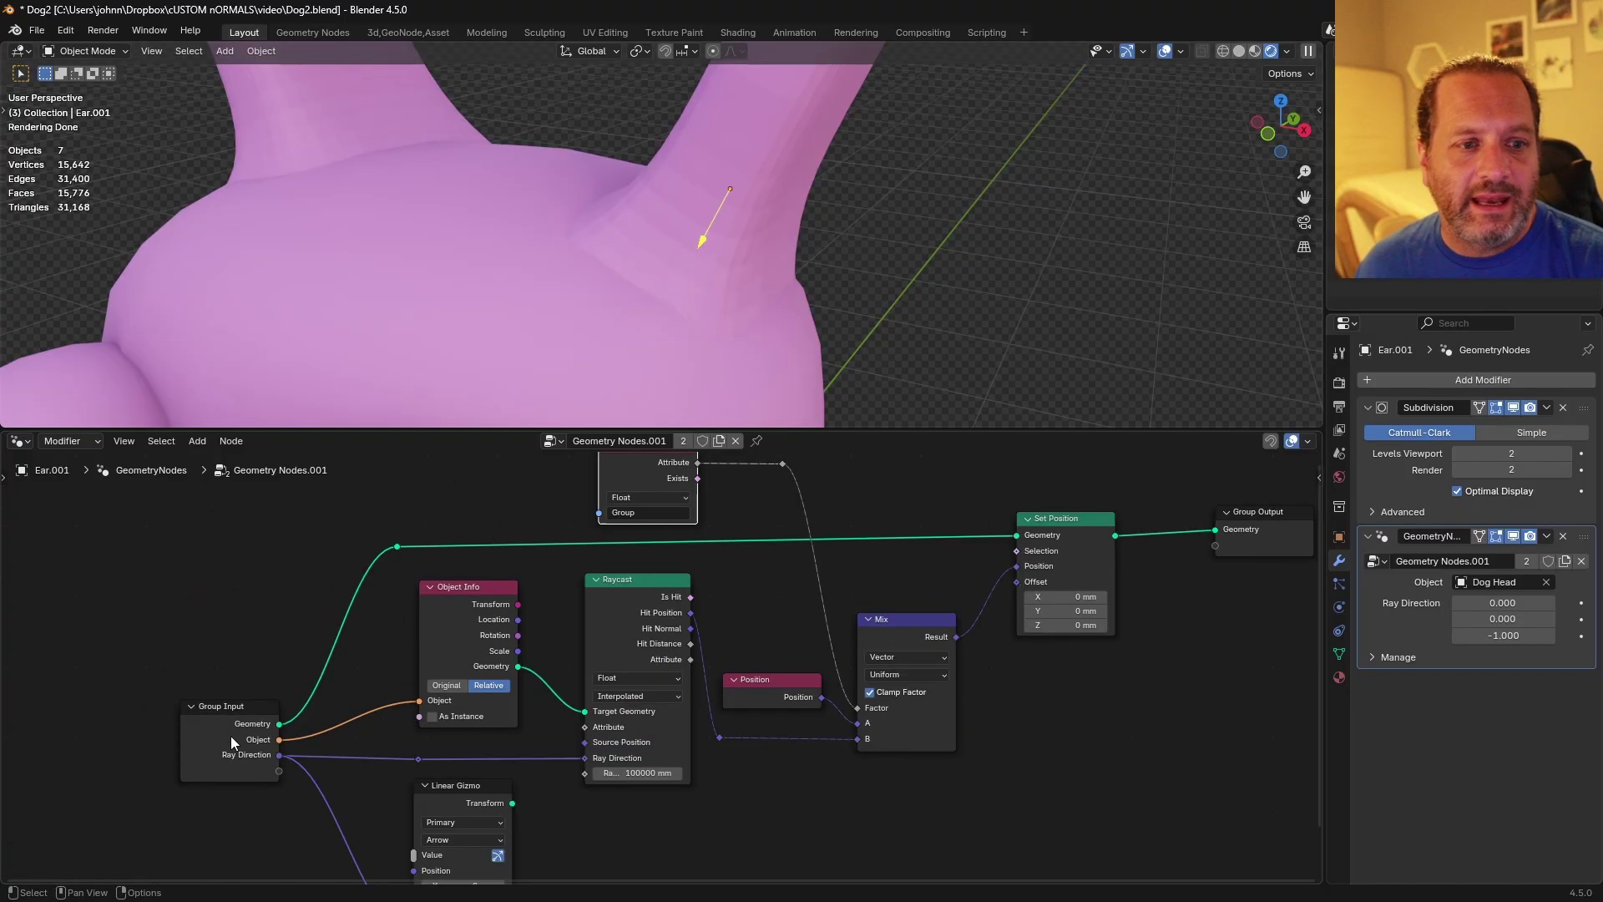
scroll(548, 565, "down", 1)
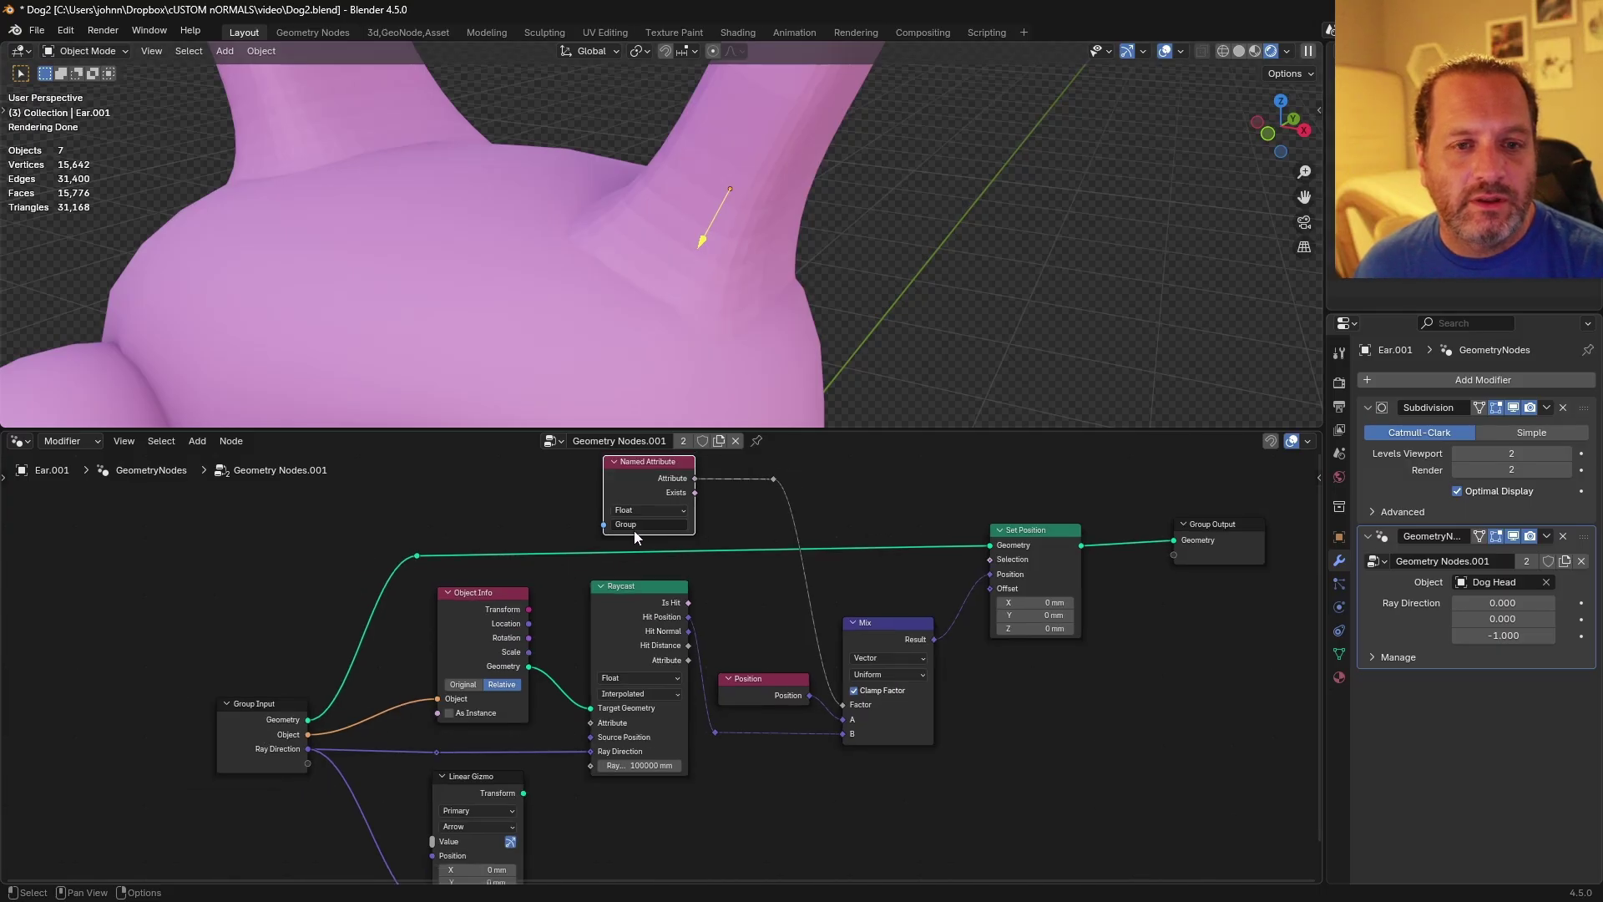
left_click_drag(308, 764, 604, 525)
Rename the group's Name socket to Vertex Group Name and its Object socket to Target Object.
key("n")
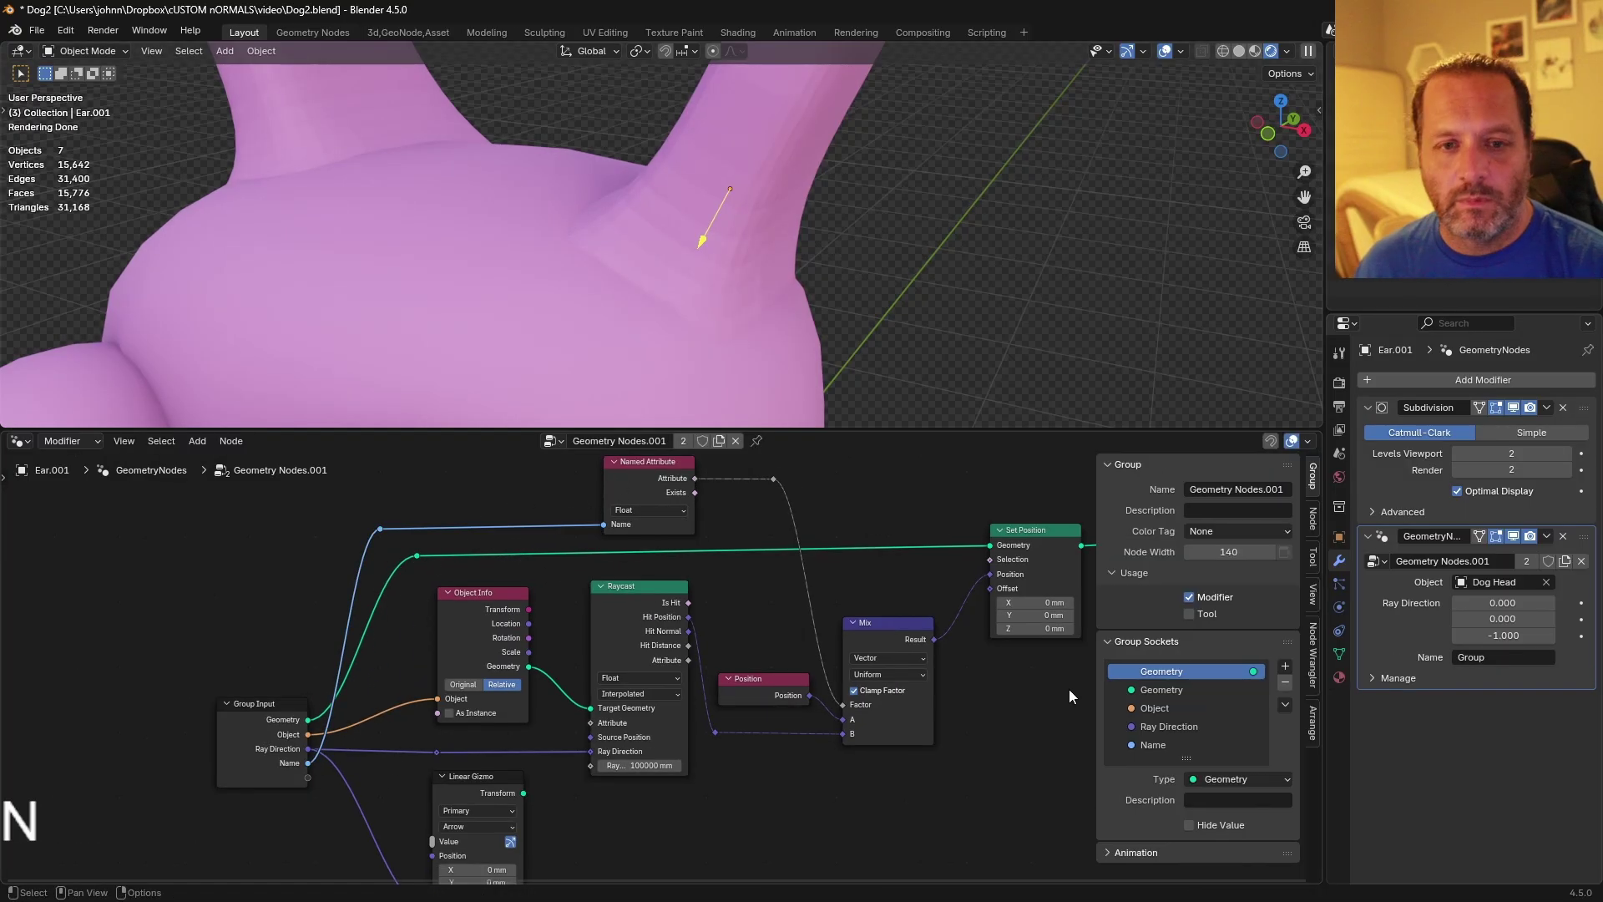
double_click(1165, 744)
key("BackSpace")
type("Vertex Group Name")
key("Return")
double_click(1161, 708)
type("Target Object")
key("Return")
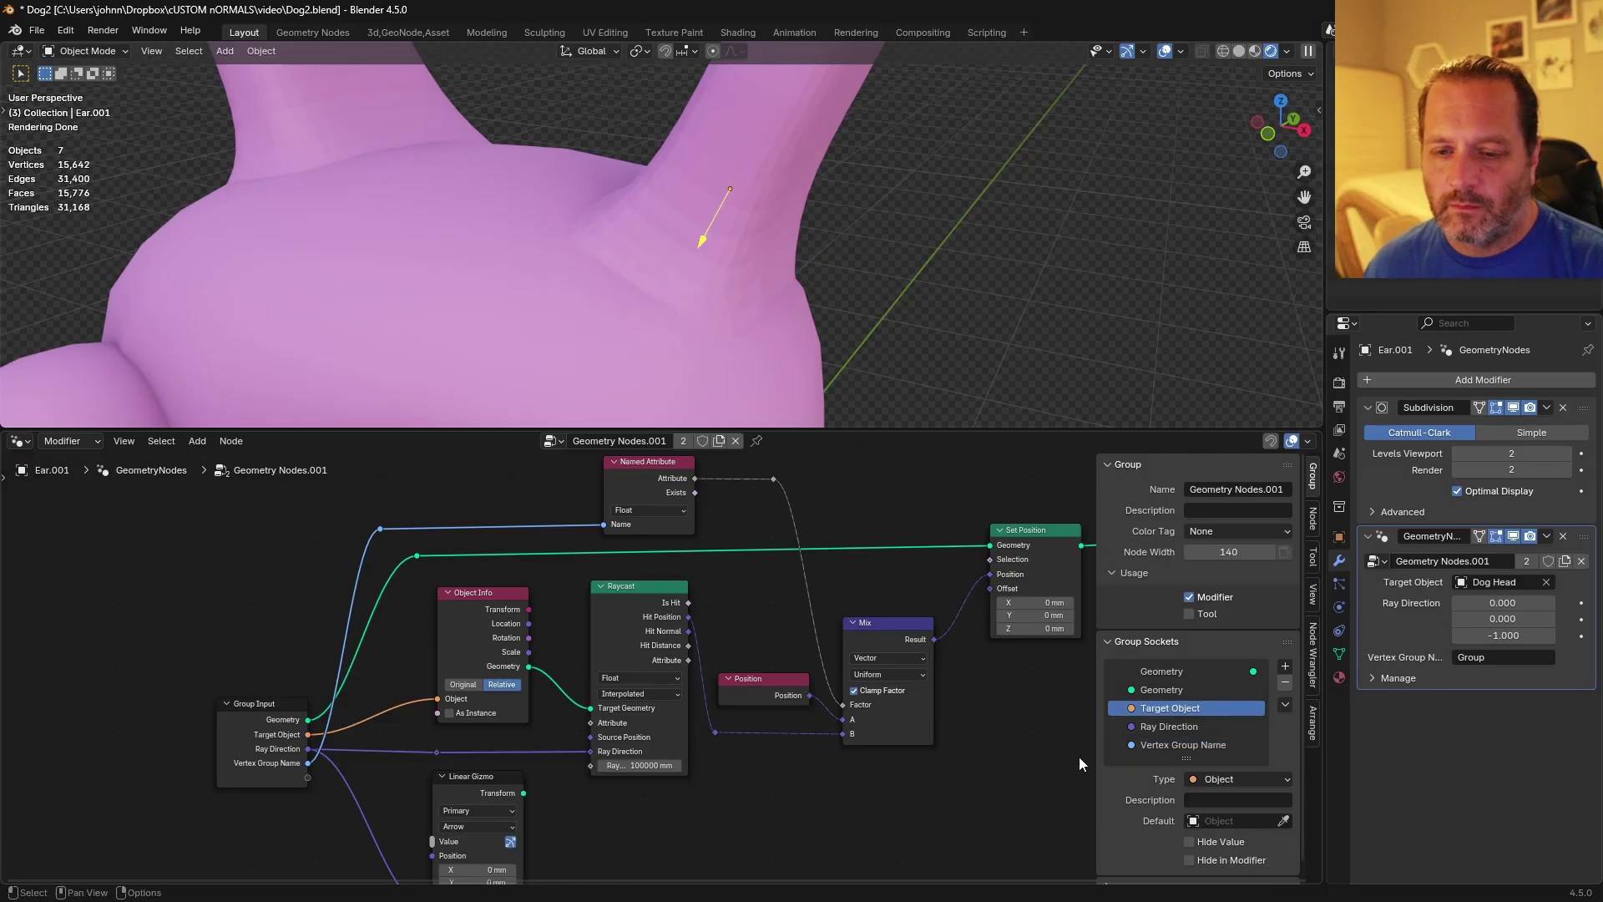
Shorten the string input socket's name to Vertex Group.
double_click(1153, 747)
key("End")
key("BackSpace")
key("BackSpace")
key("BackSpace")
key("BackSpace")
key("BackSpace")
key("Return")
Move the Group Output node farther from the Set Position node to make room for more nodes.
scroll(993, 693, "down", 5)
middle_click_drag(1002, 685, 703, 664, "shift")
left_click_drag(778, 554, 952, 561)
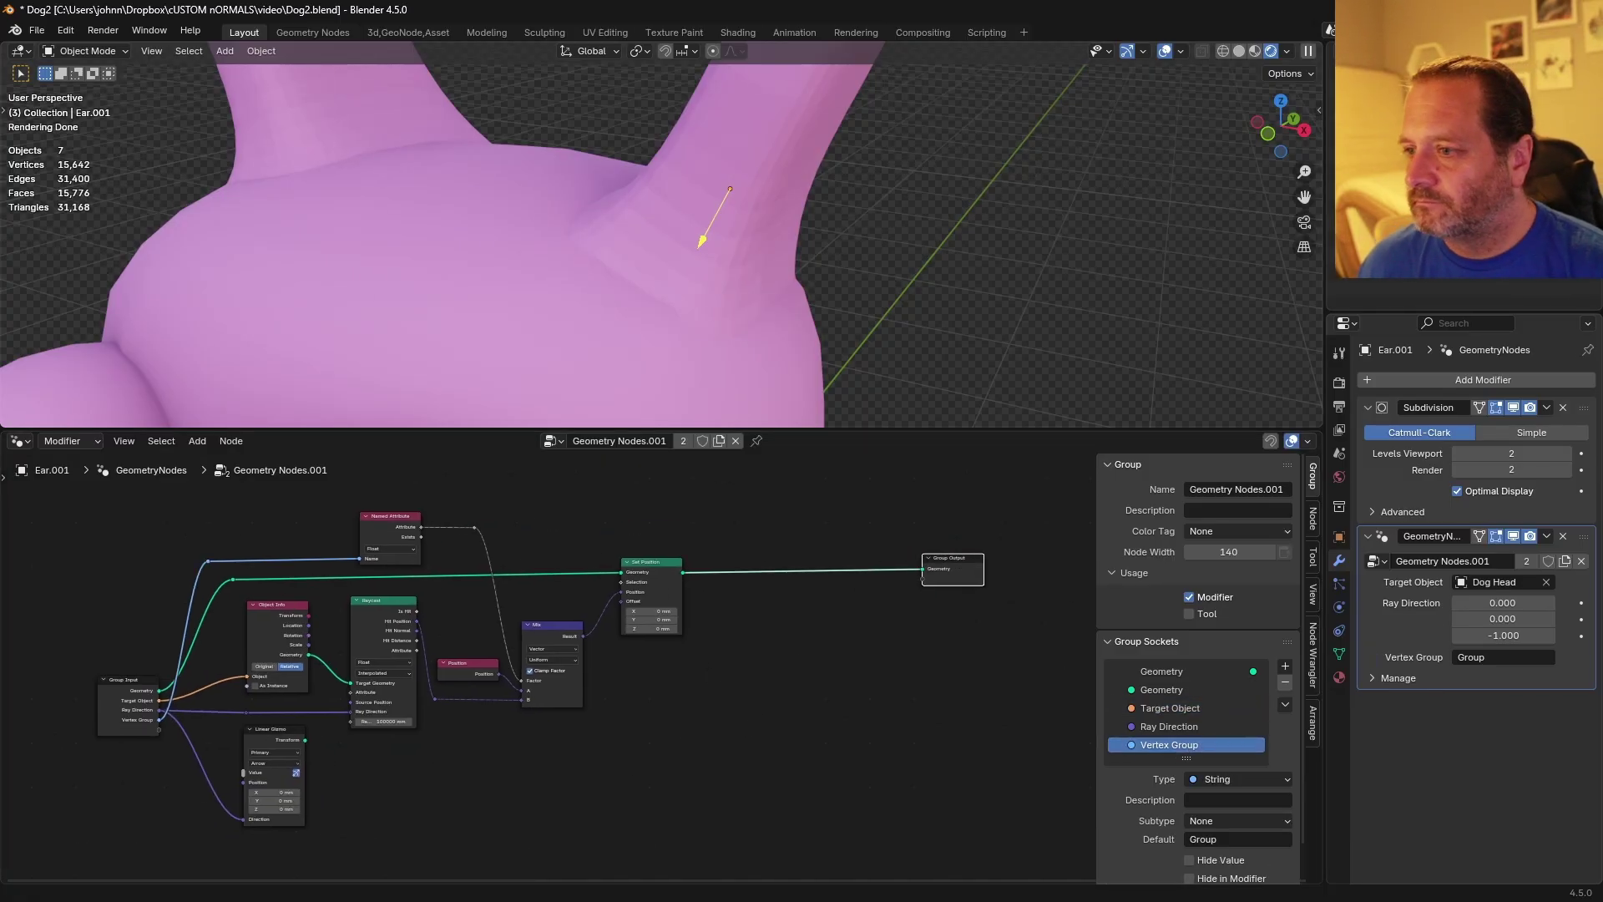
Apply Shade Auto Smooth to both of the dog's ears.
left_click(799, 168)
right_click(799, 168)
left_click(800, 168)
key("ctrl+z")
key("ctrl+z")
left_click(772, 144)
right_click(772, 140)
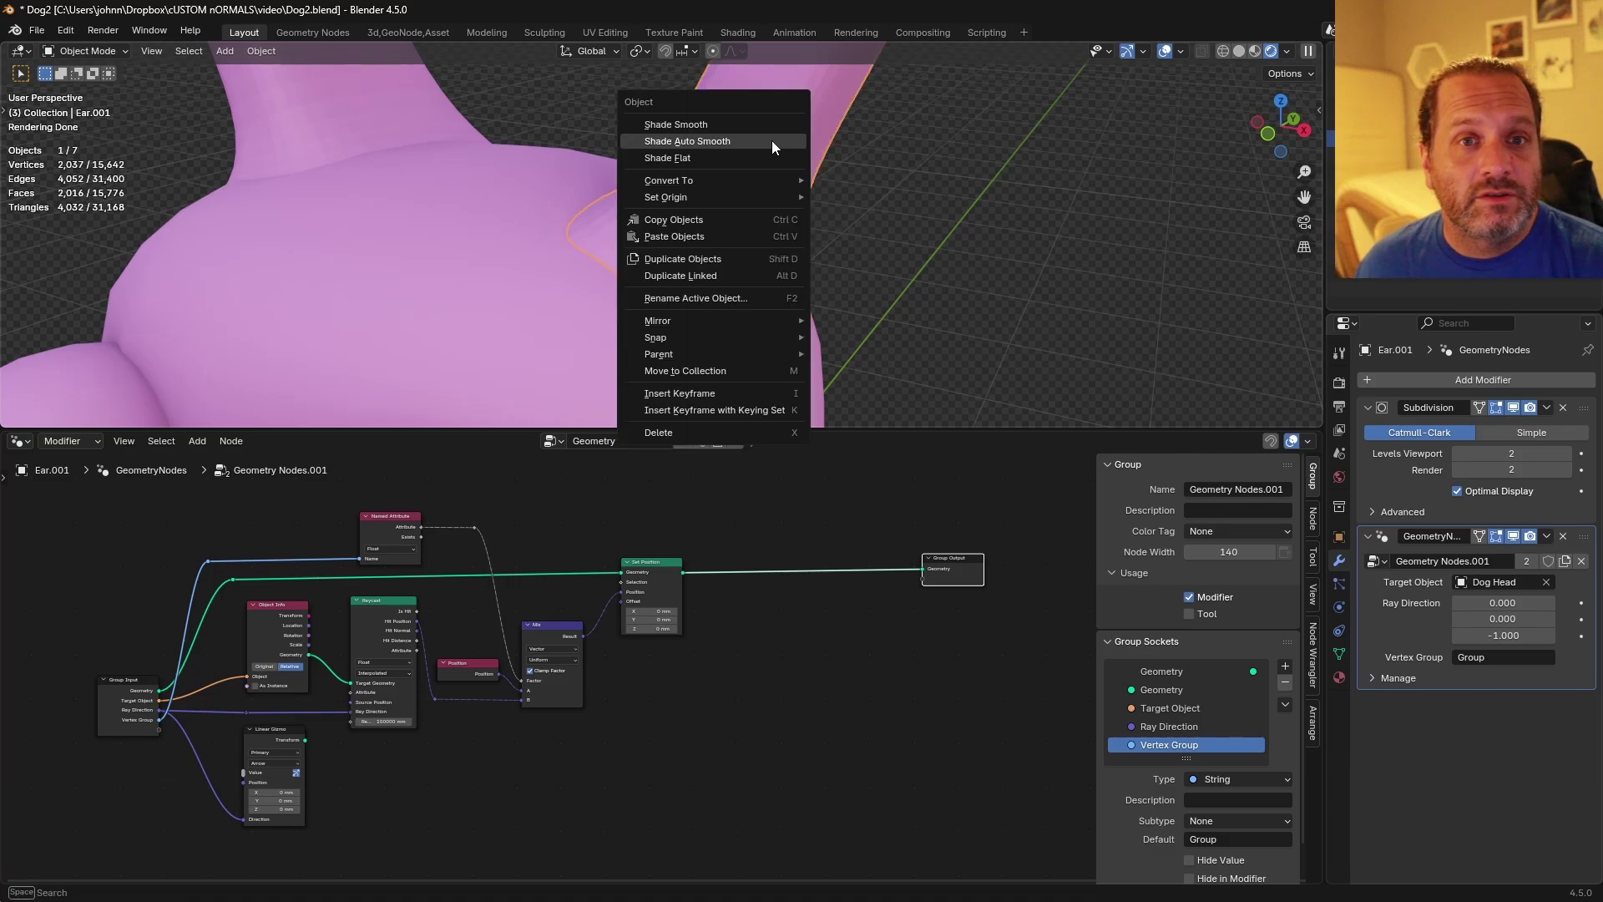
left_click(771, 140)
left_click(837, 284)
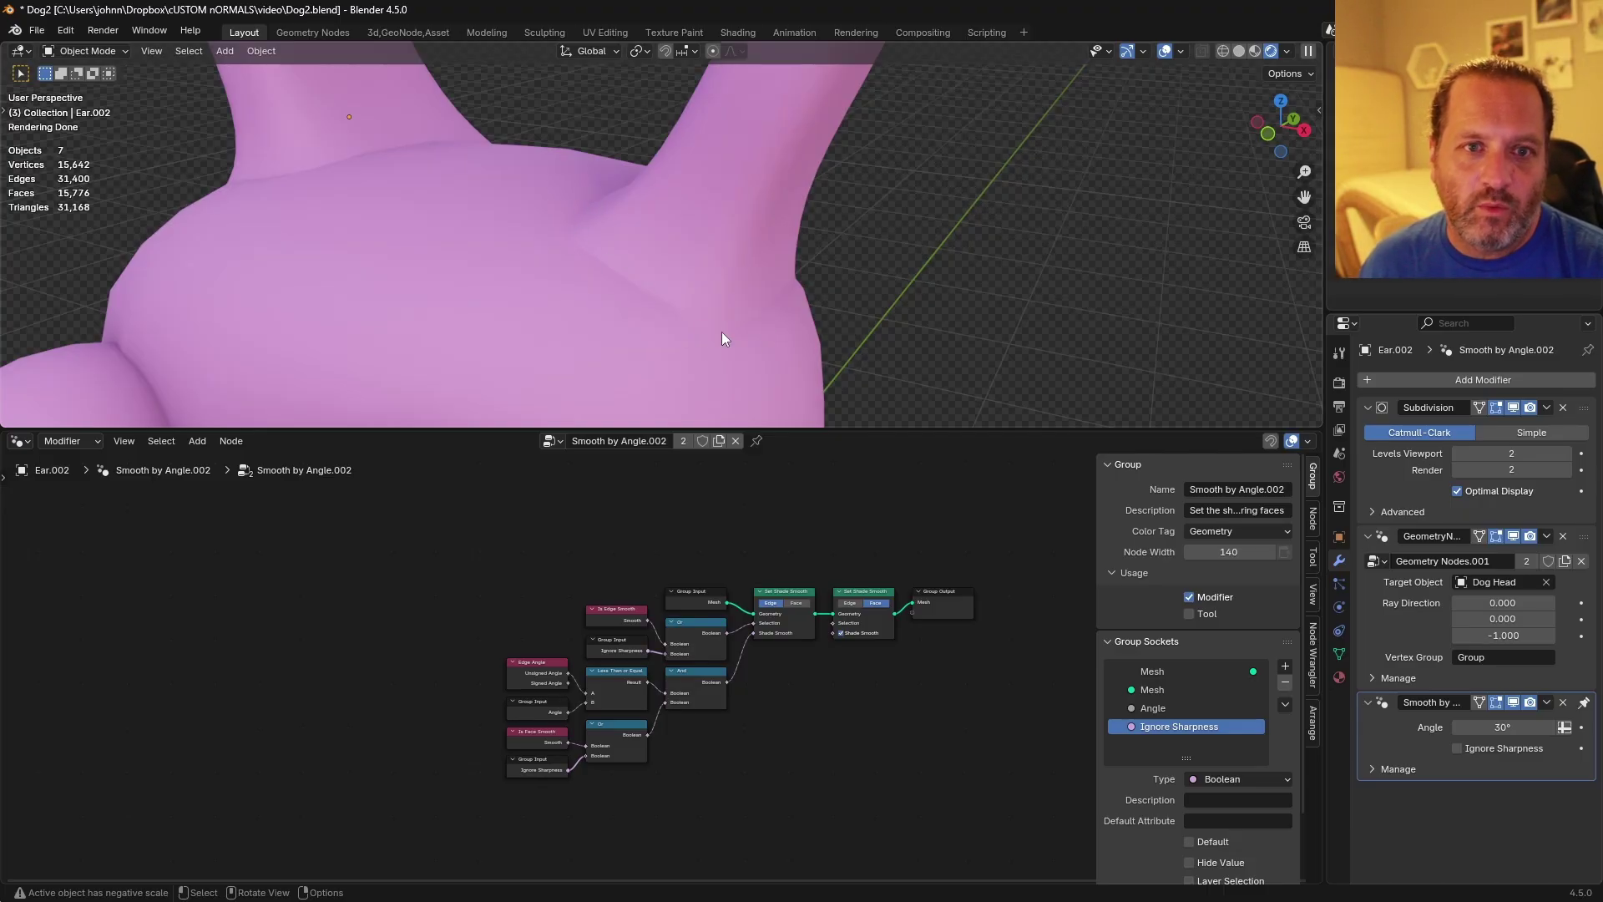
Select the dog's head and widen the Properties editor so its modifier names are fully readable.
middle_click_drag(705, 331, 680, 272)
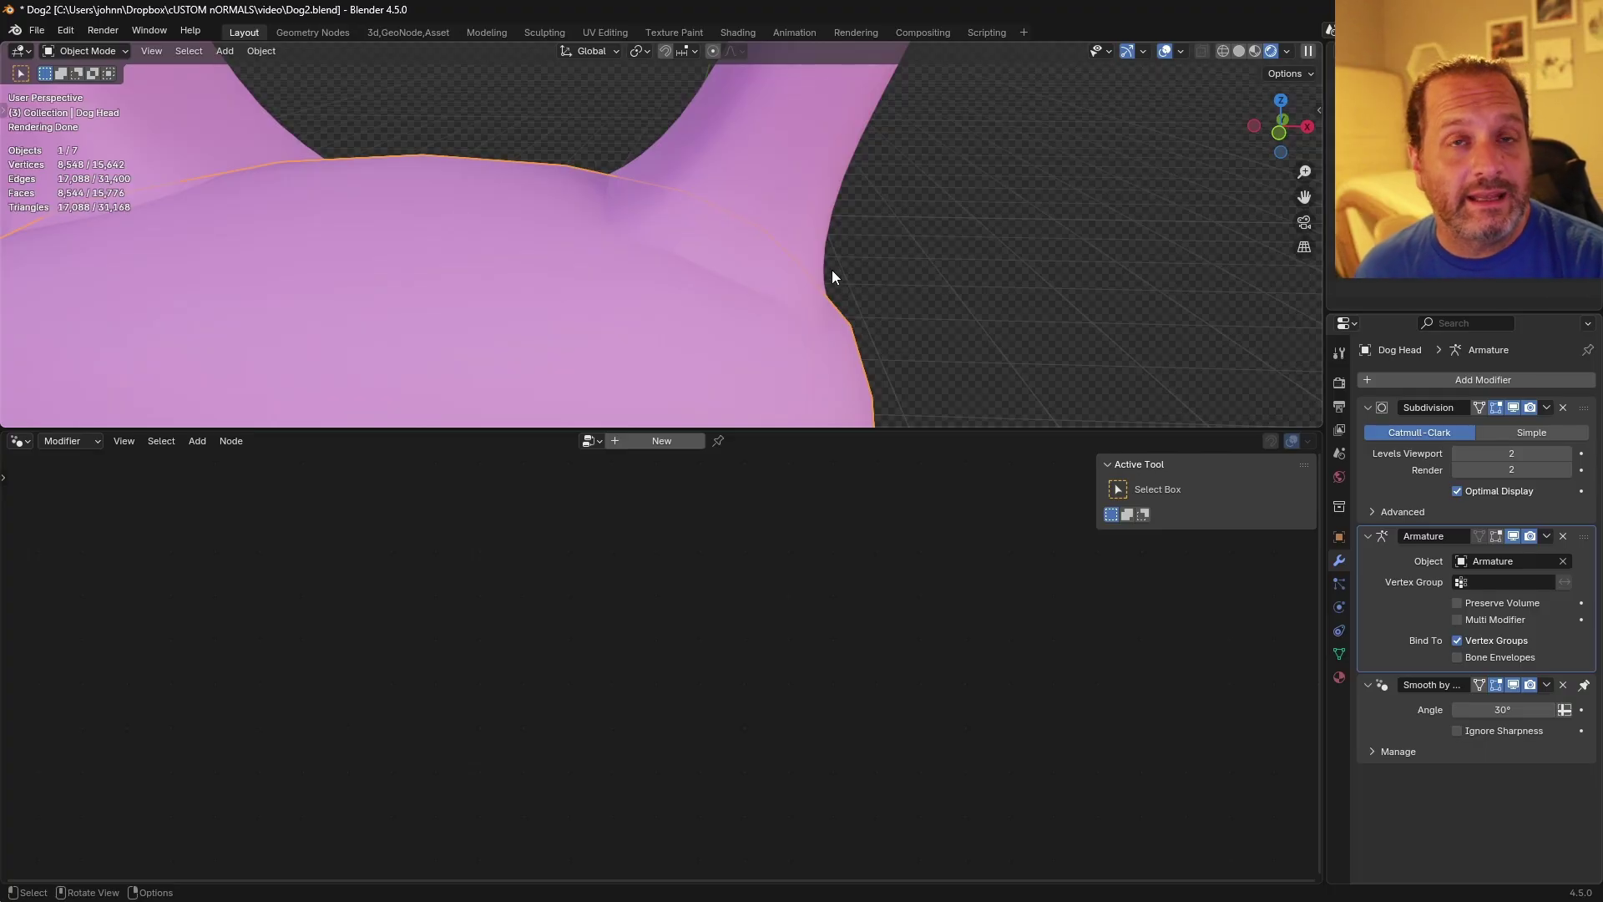
left_click_drag(1326, 586, 1322, 587)
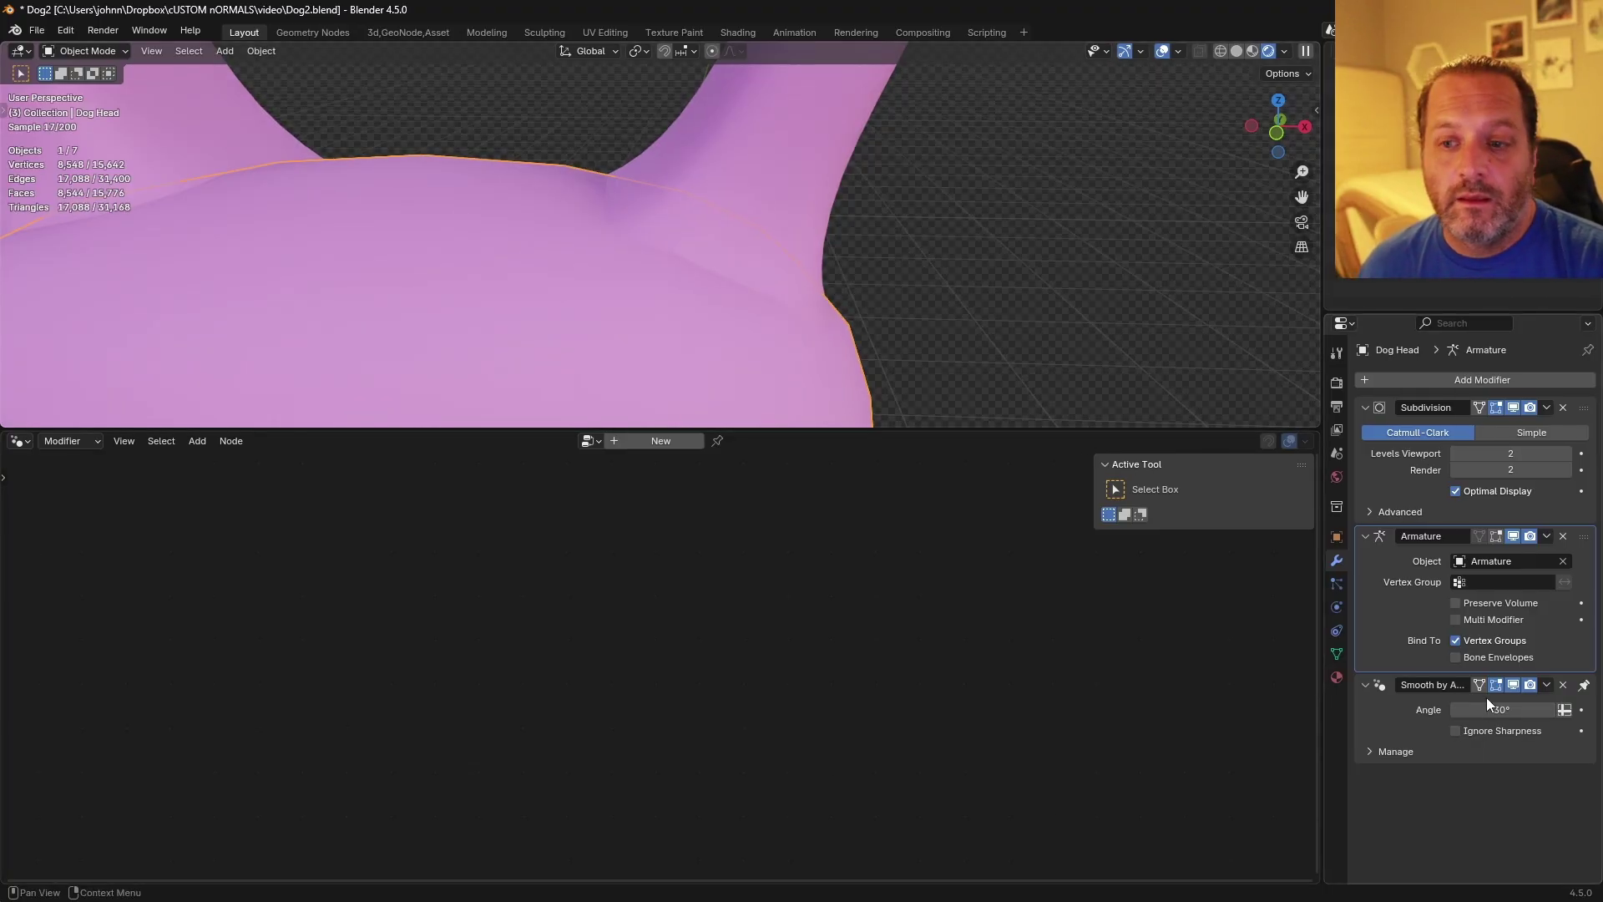
left_click_drag(1324, 694, 1271, 693)
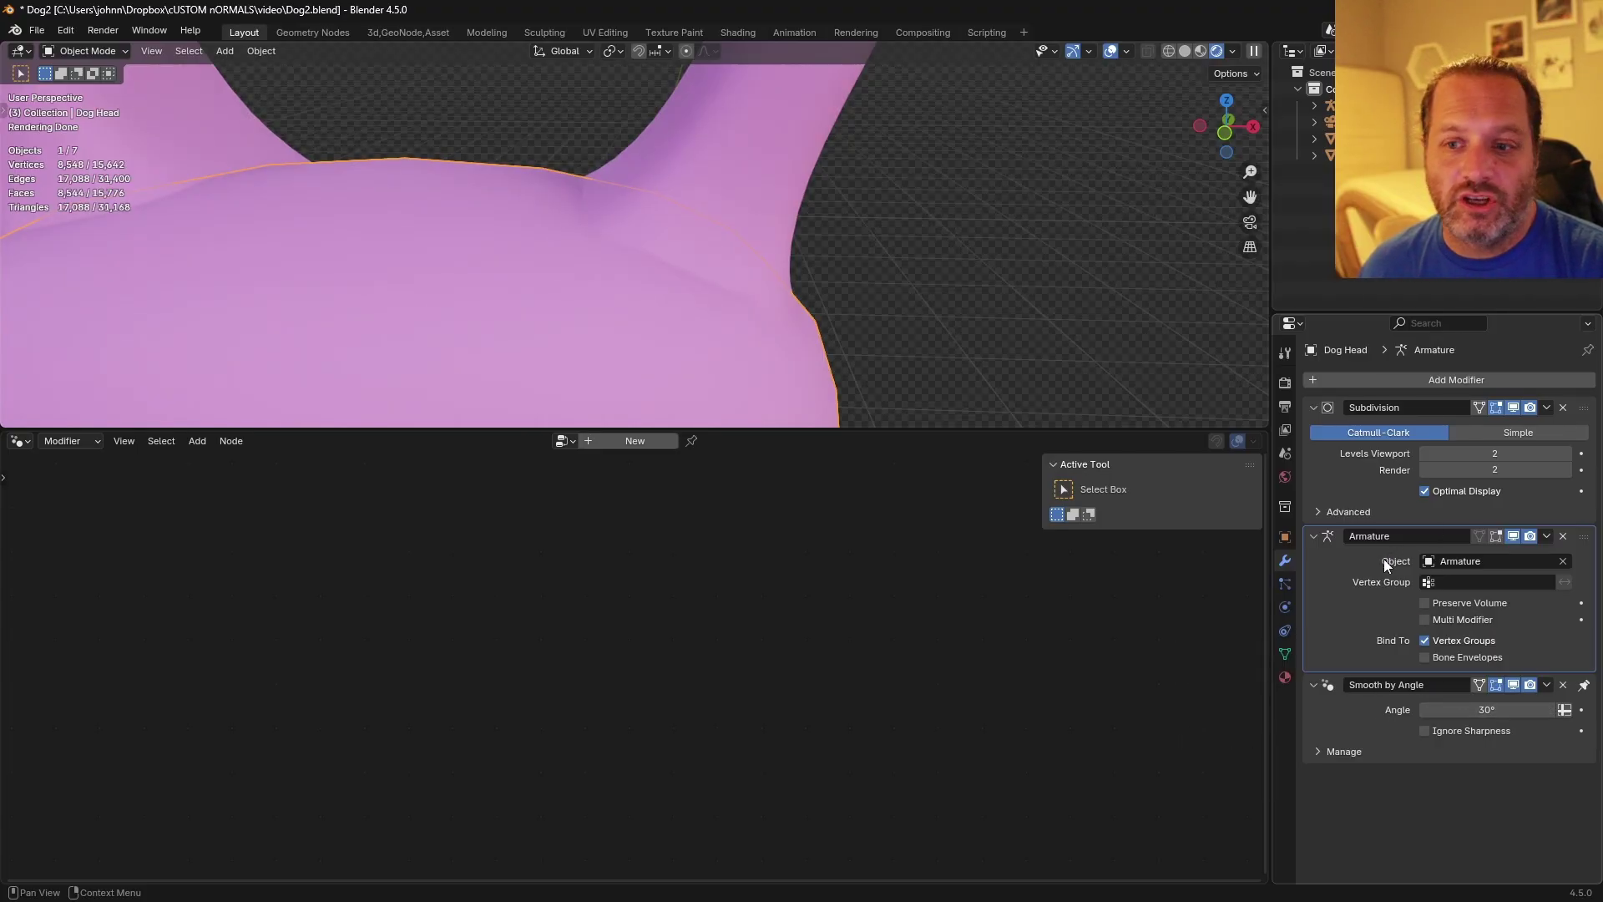
Reapply Shade Auto Smooth to Ear.001 and move its unpinned Smooth by Angle modifier above the GeometryNodes modifier.
left_click(729, 224)
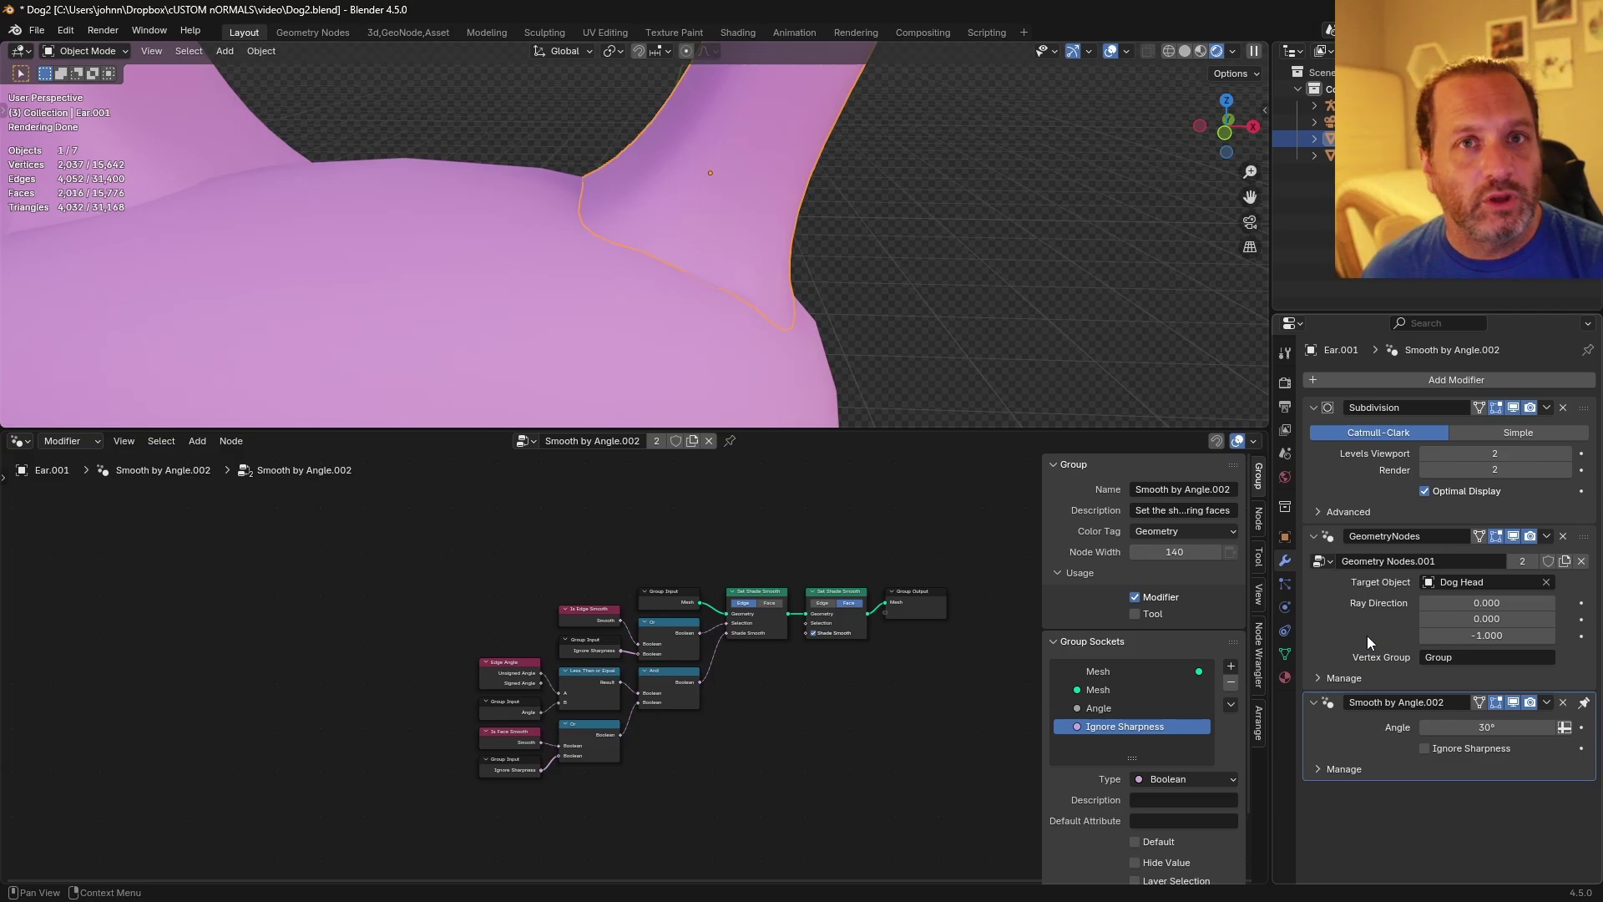
key("Escape")
right_click(724, 129)
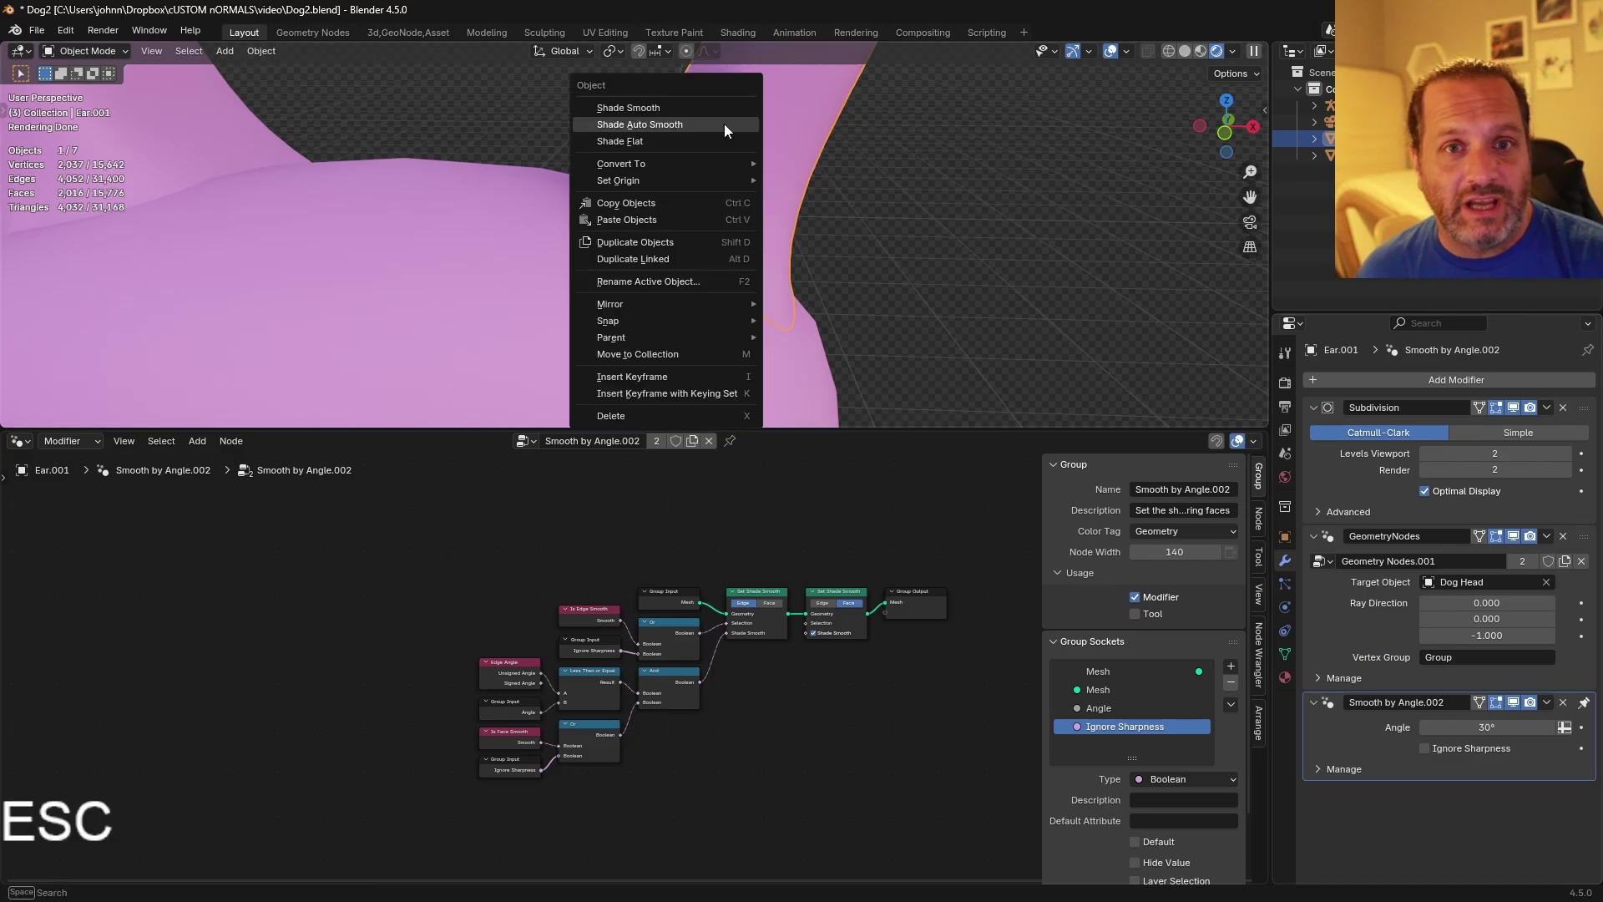
left_click(665, 123)
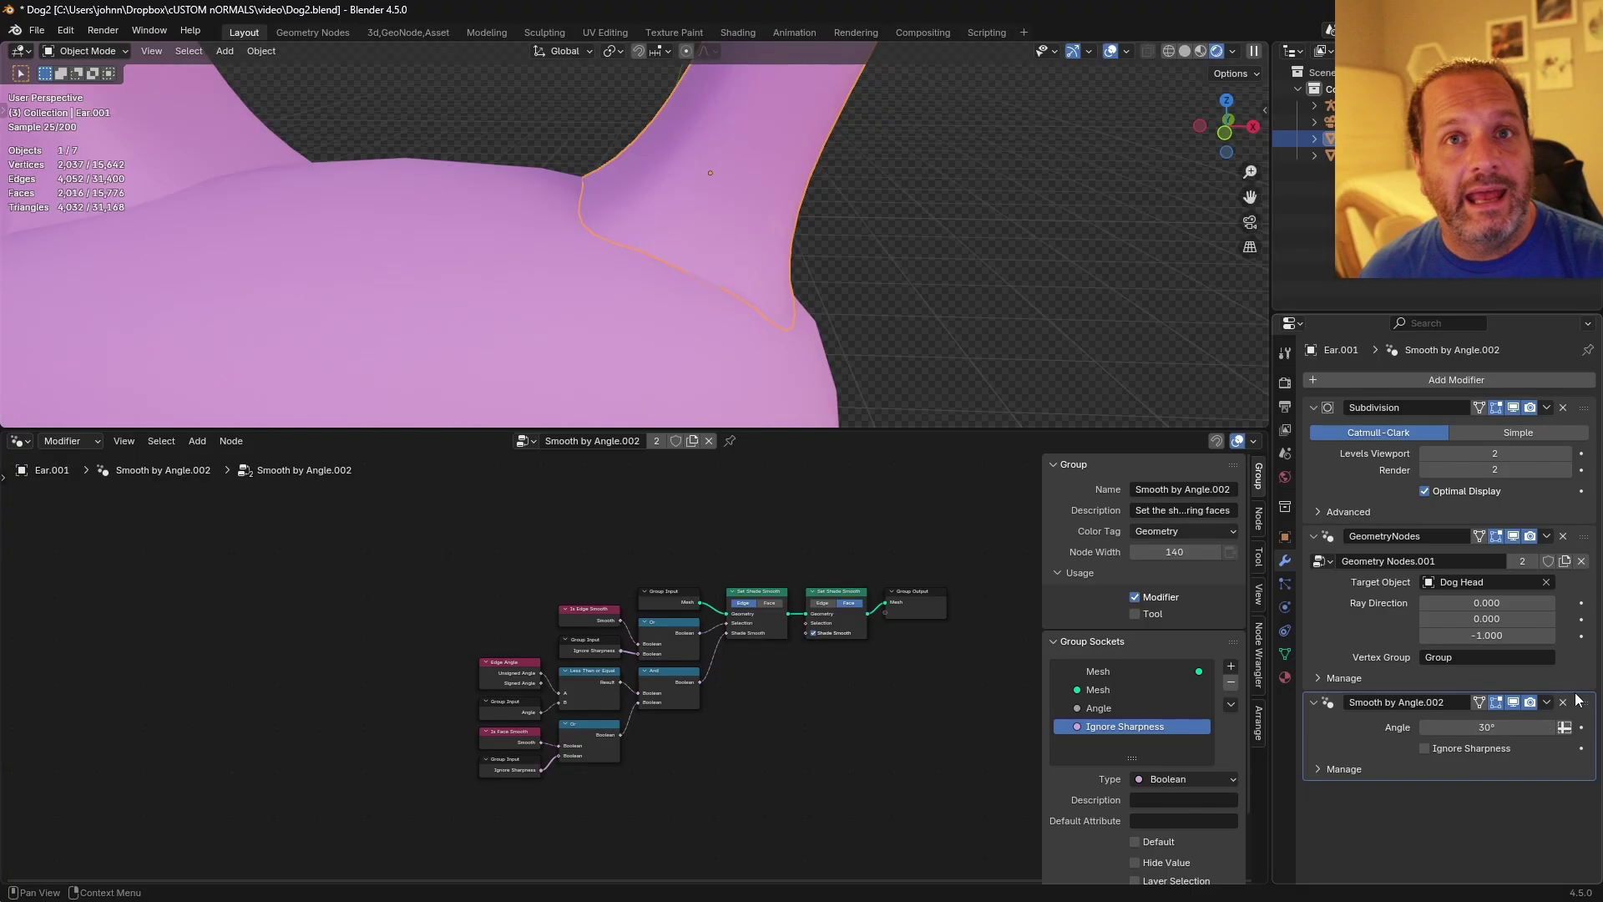
left_click_drag(1585, 711, 1601, 574)
left_click(992, 240)
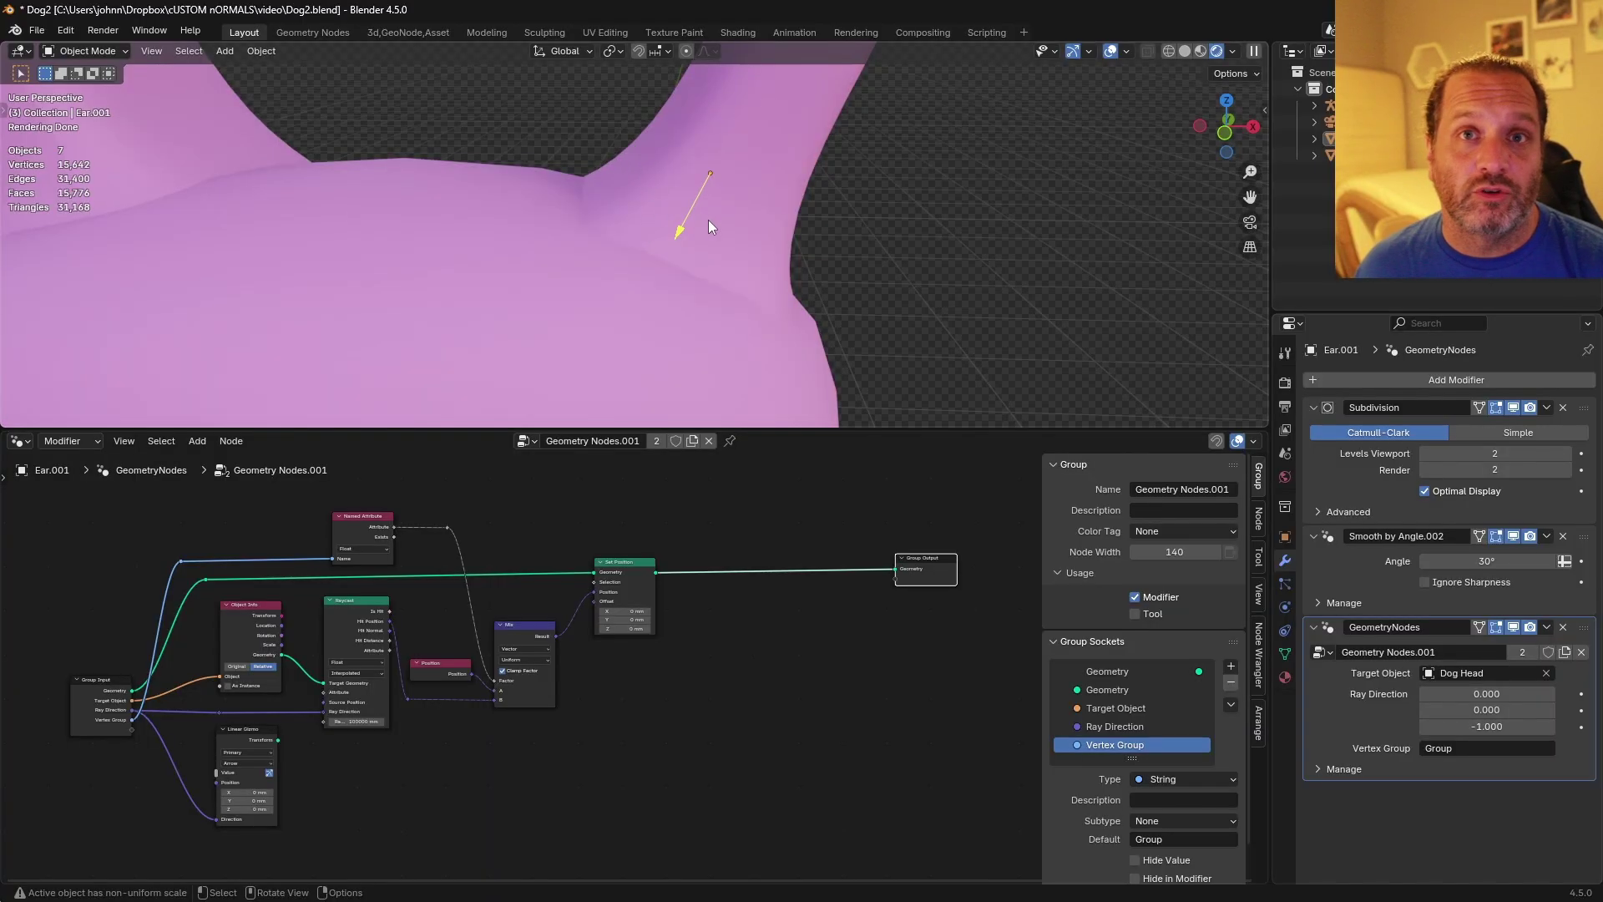
Add a Sample Nearest Surface node below the geometry link between Set Position and Group Output.
scroll(672, 662, "up", 5)
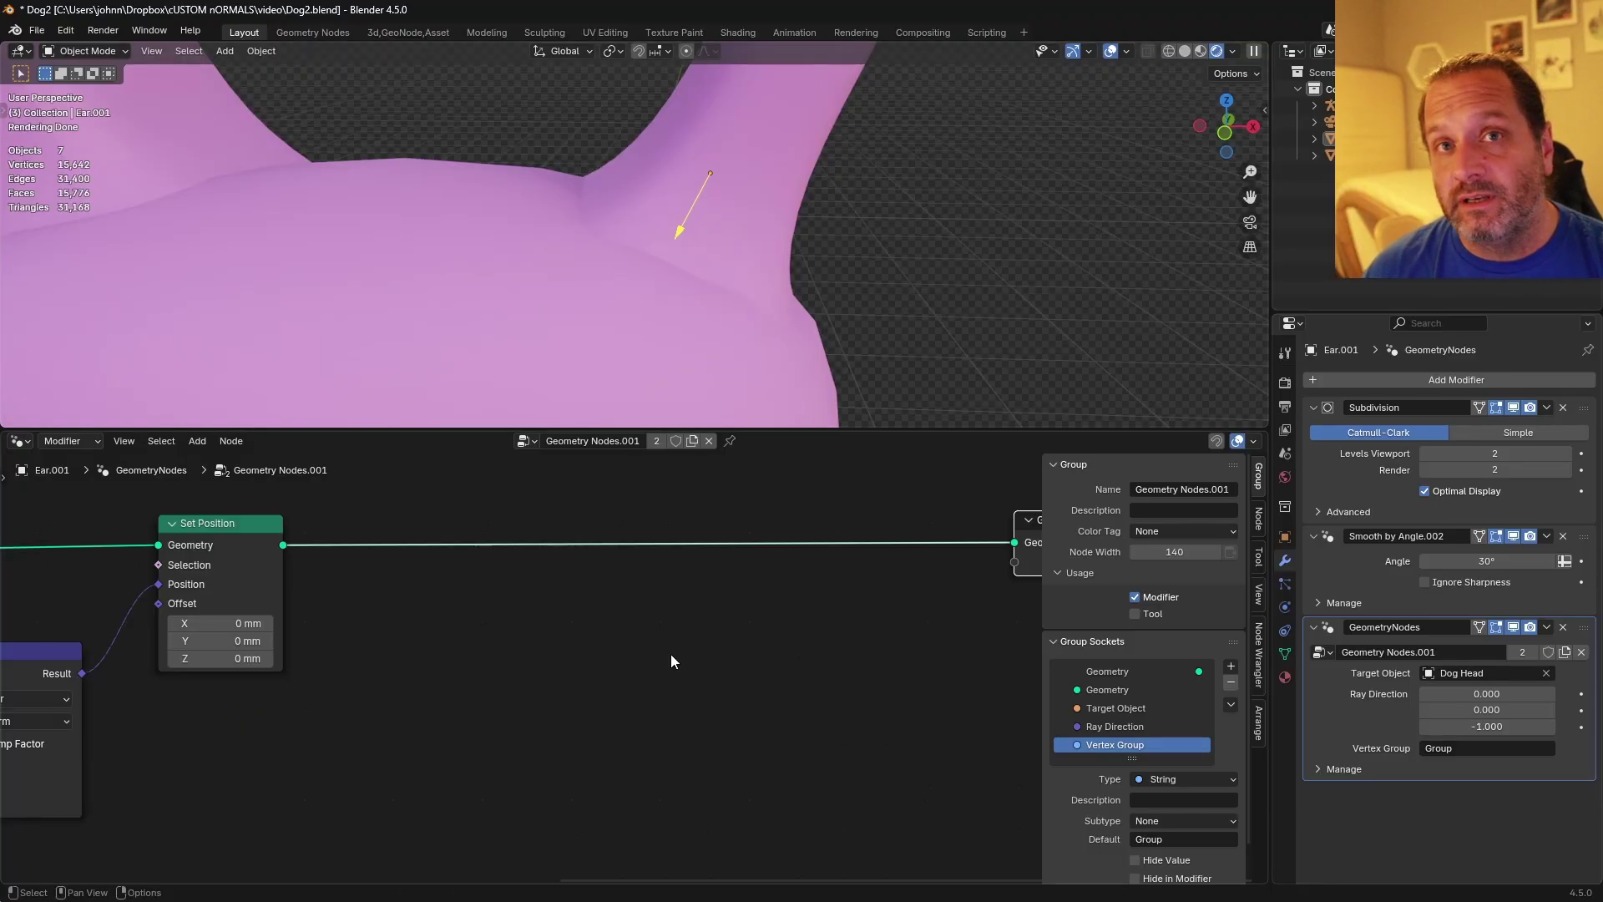
key("shift+a")
type("sample nearest s")
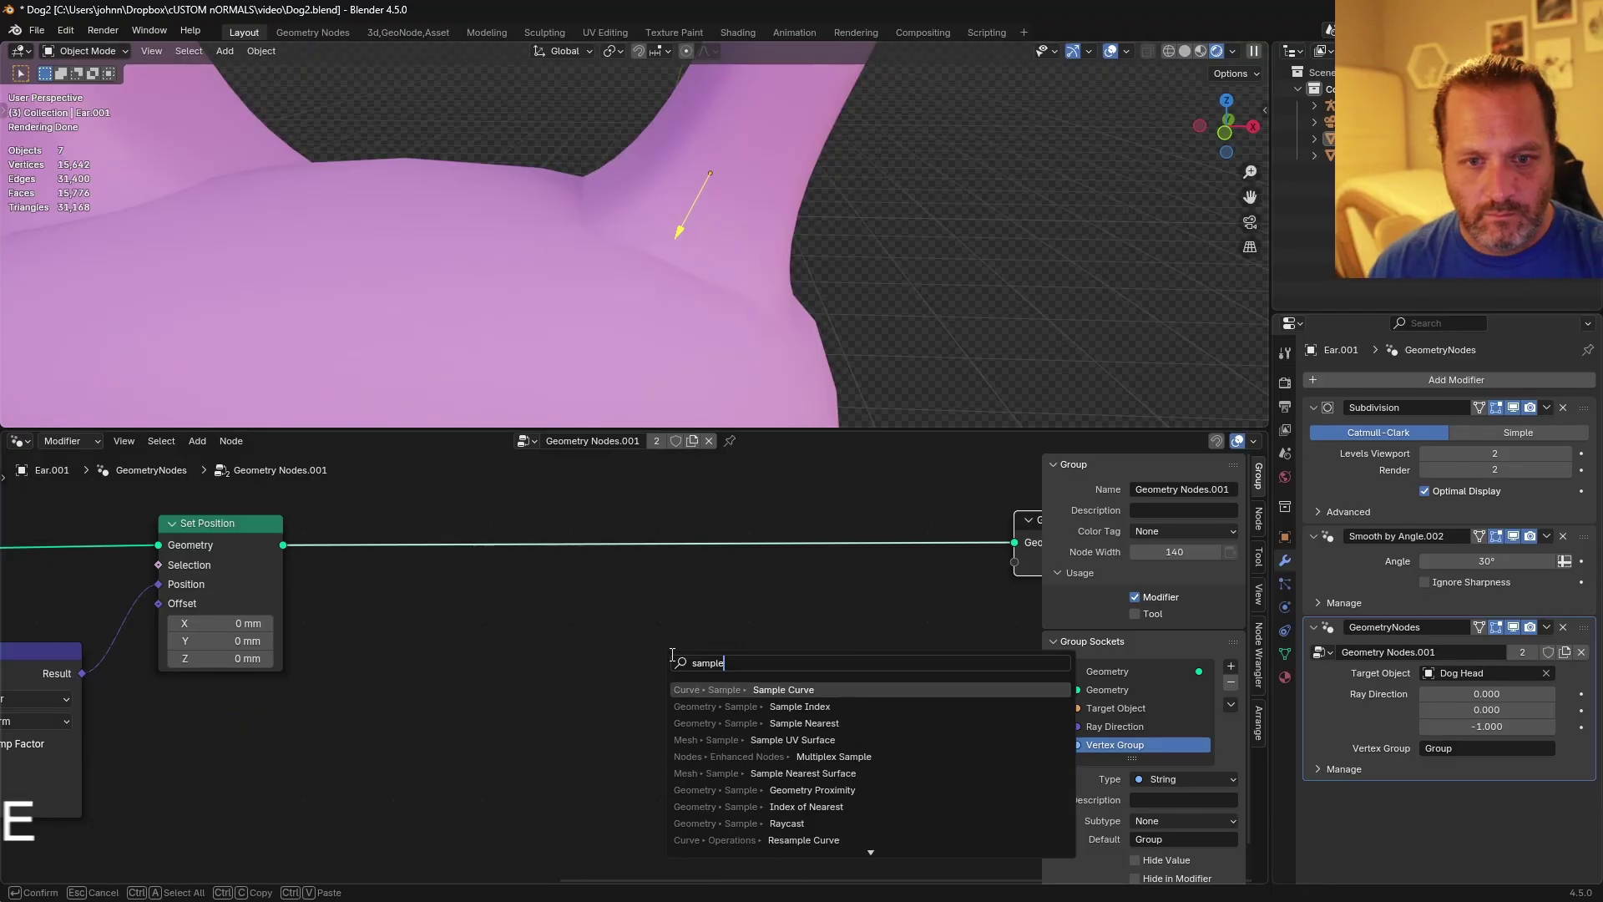
key("Return")
left_click(485, 671)
scroll(485, 677, "down", 5)
left_click(485, 677)
scroll(484, 670, "up", 1)
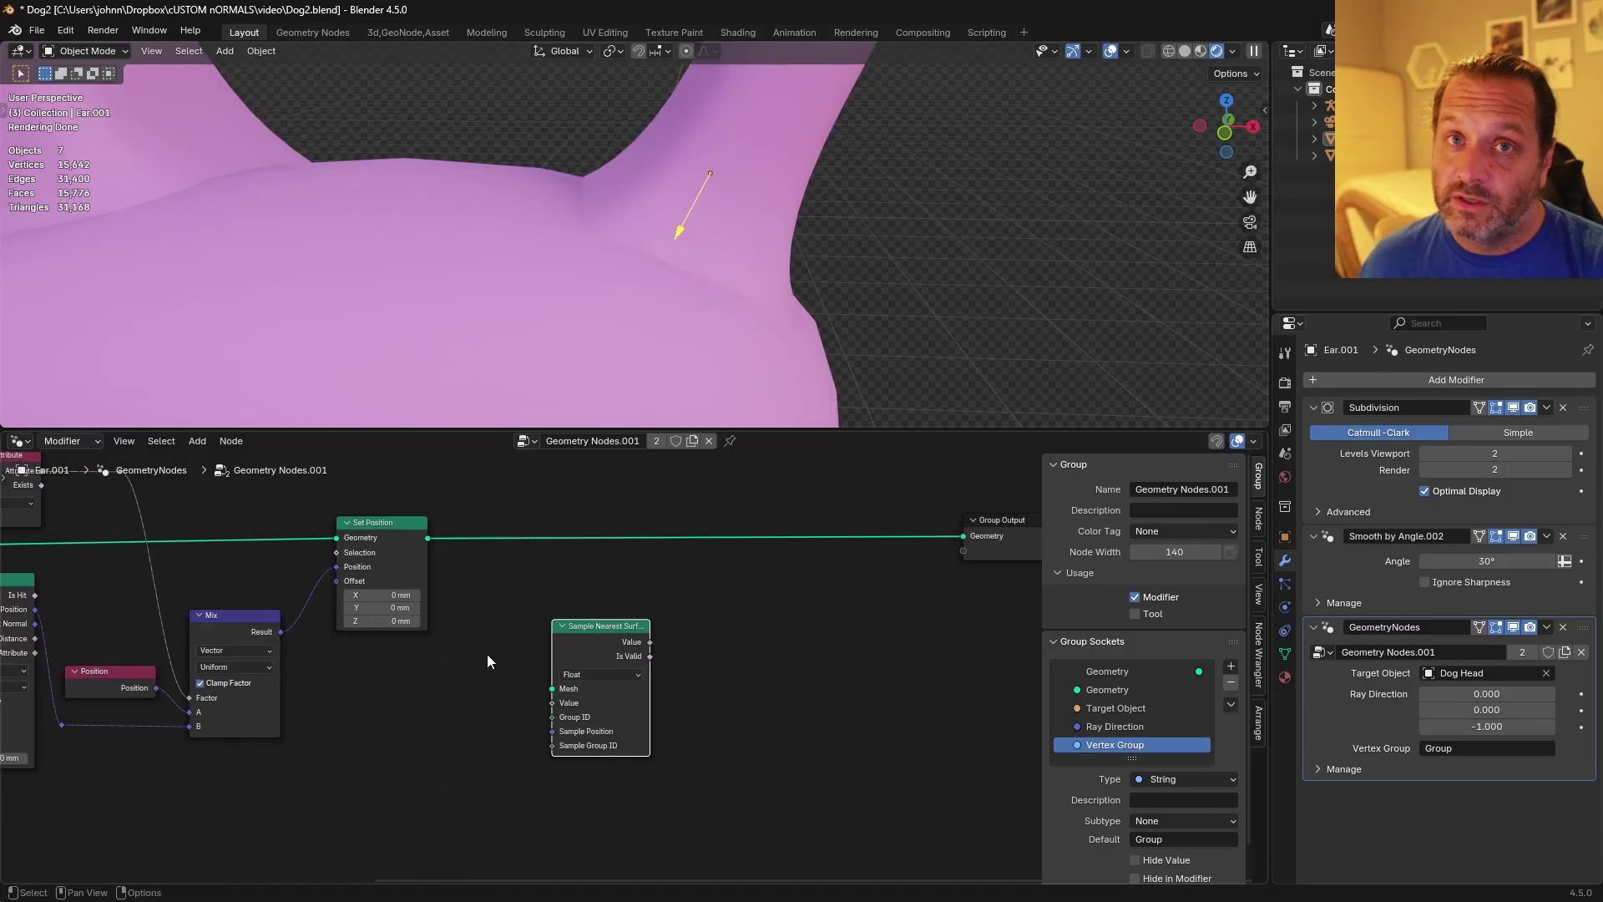
Connect the Object Info's Geometry to the Sample Nearest Surface node's Mesh input and shift that node toward the Group Output.
middle_click_drag(336, 698, 586, 670, "shift")
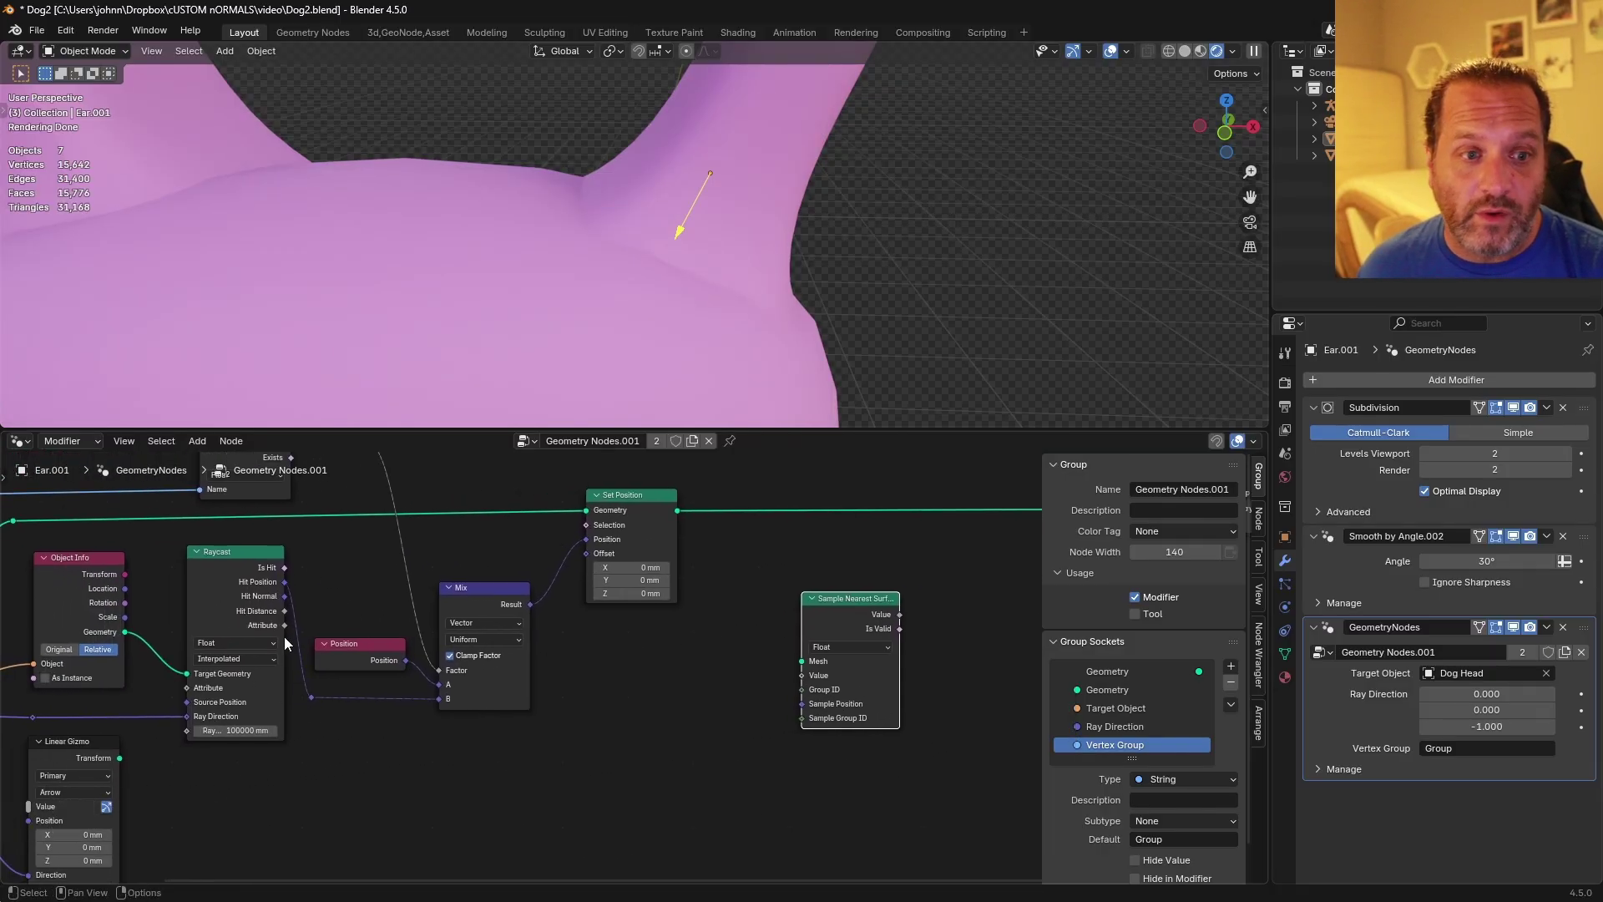
key("ctrl+z")
left_click_drag(124, 632, 803, 662)
left_click_drag(804, 662, 803, 662)
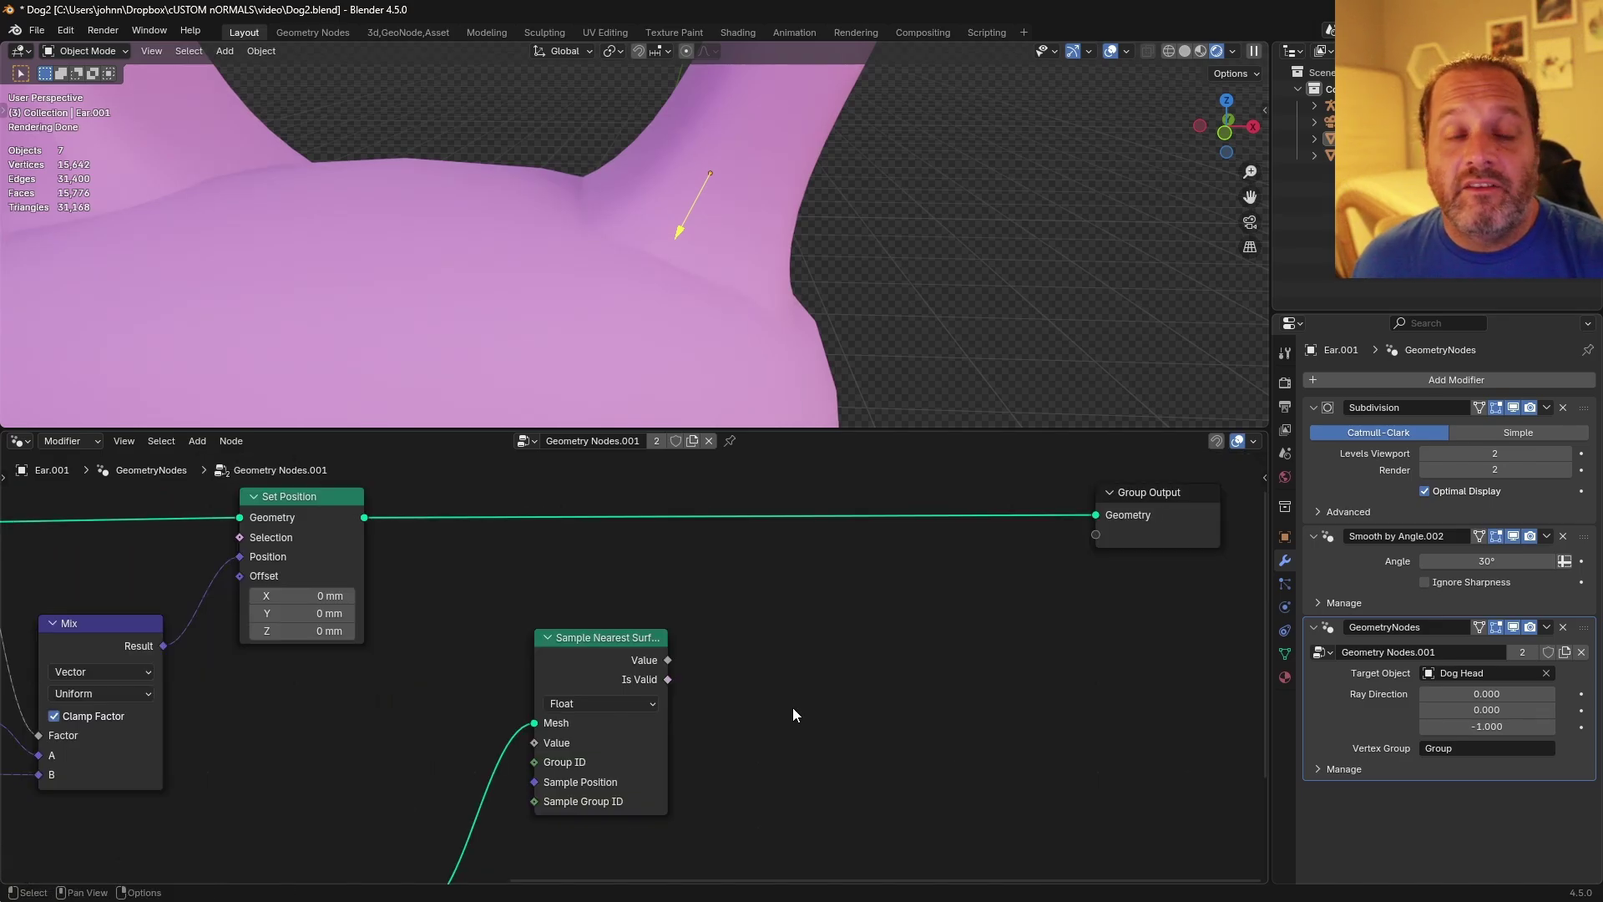
left_click_drag(601, 678, 733, 674)
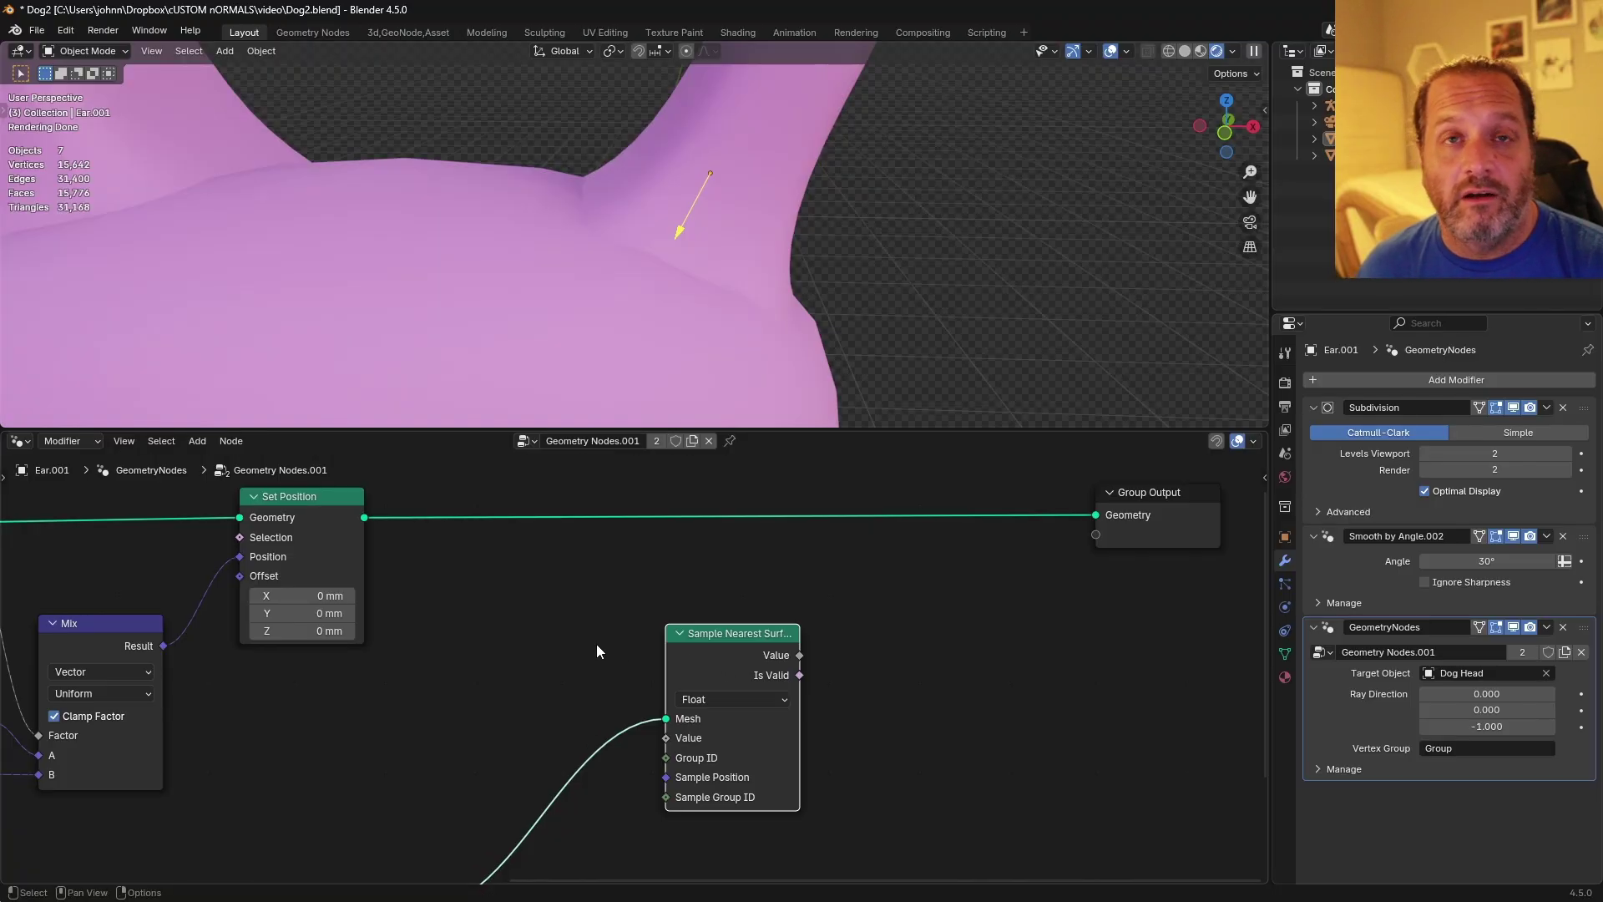
Add a Normal node beside the Sample Nearest Surface node.
key("shift+a")
type("normal")
key("Return")
left_click(506, 773)
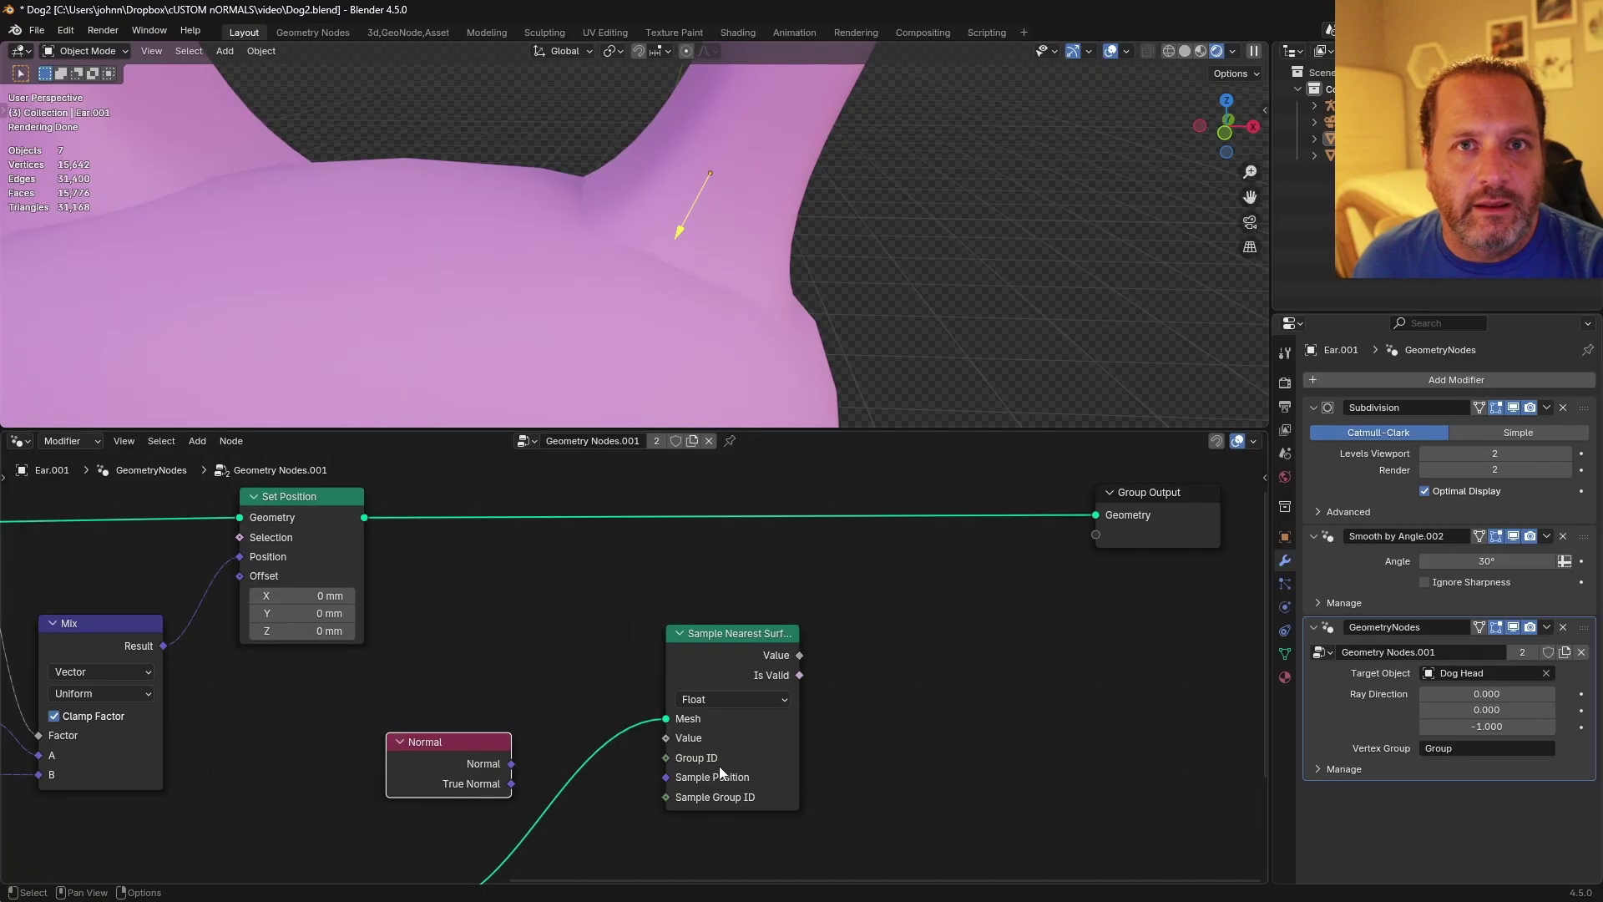
Set the Sample Nearest Surface node's data type to Vector and connect the Normal output to its Value input.
left_click(722, 704)
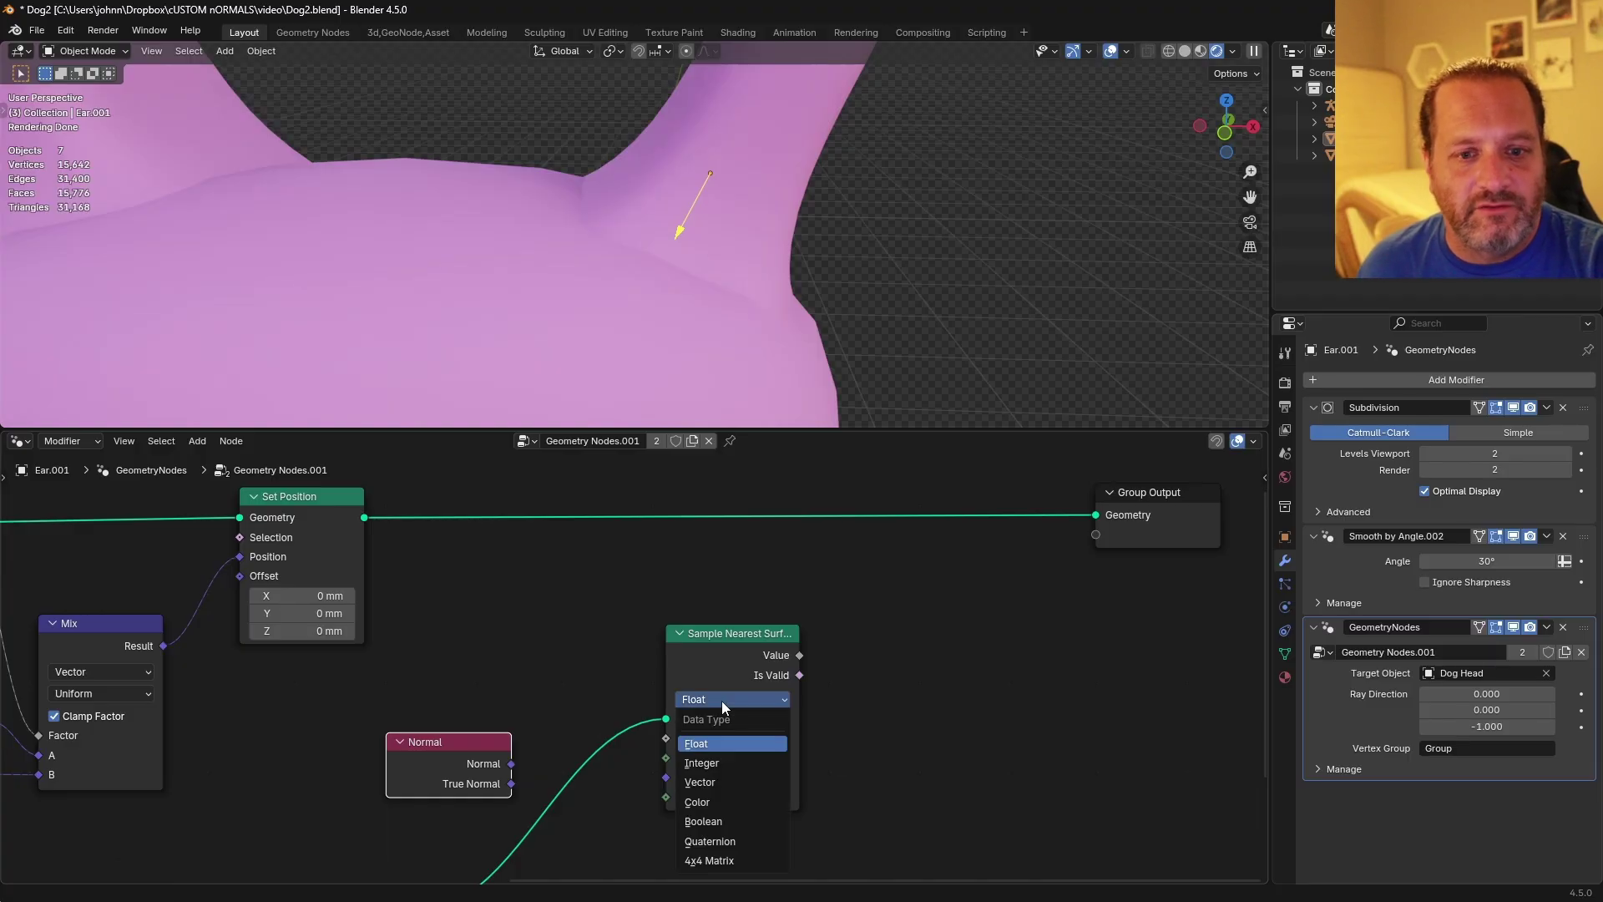
left_click(736, 787)
left_click_drag(511, 763, 535, 721)
mouse_move(717, 656)
left_mouse_down()
mouse_move(664, 661)
mouse_move(708, 675)
left_mouse_up()
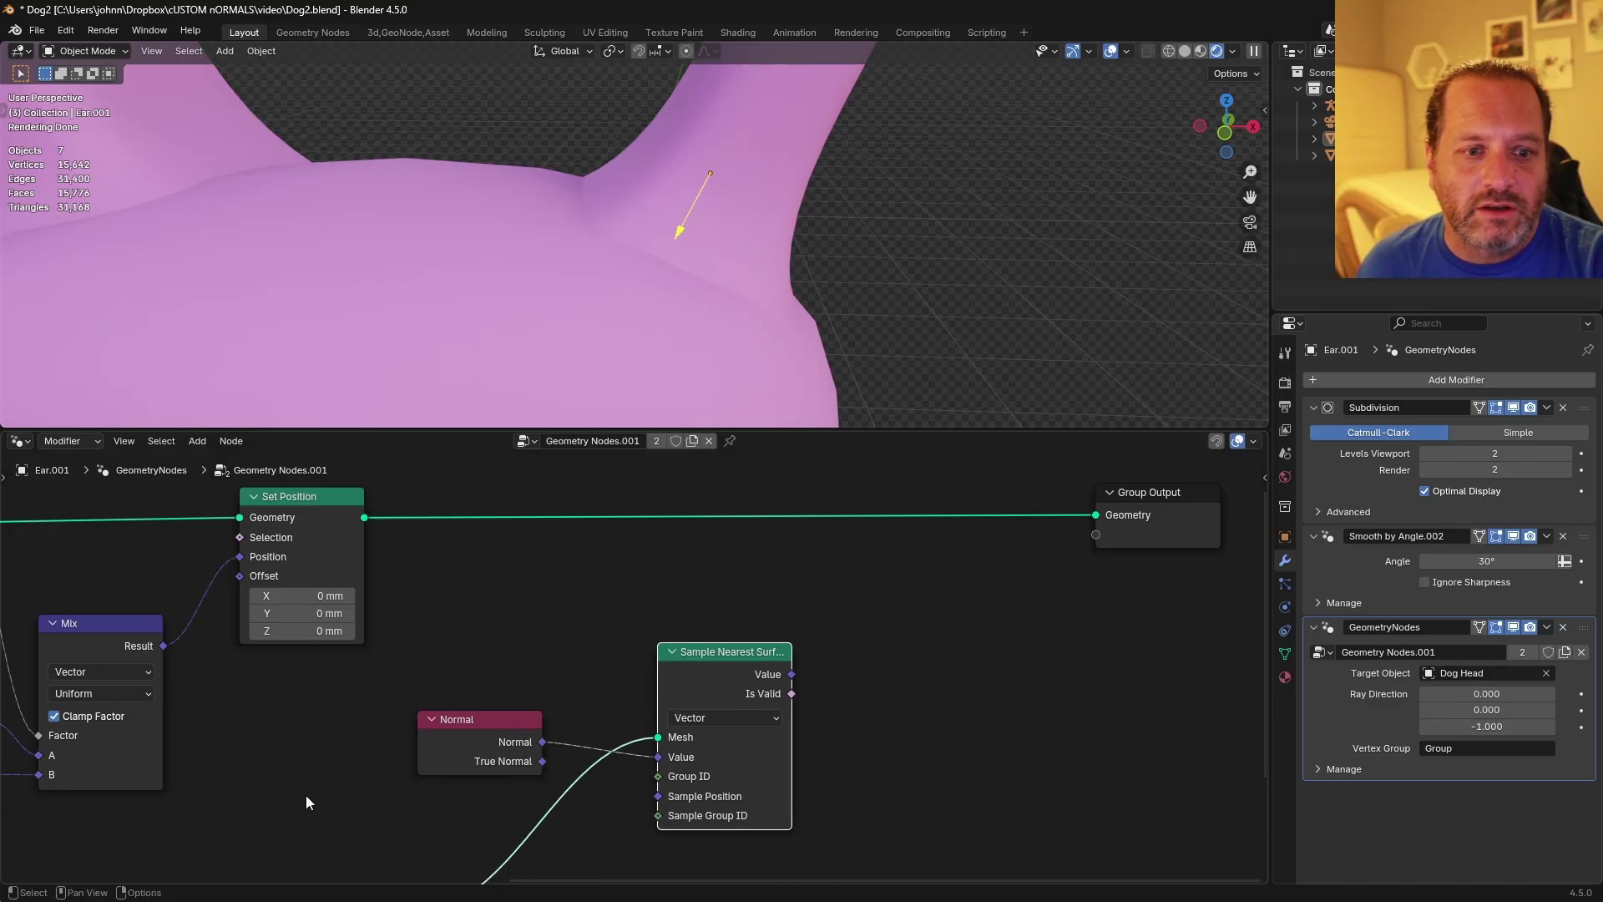
left_click_drag(465, 730, 456, 744)
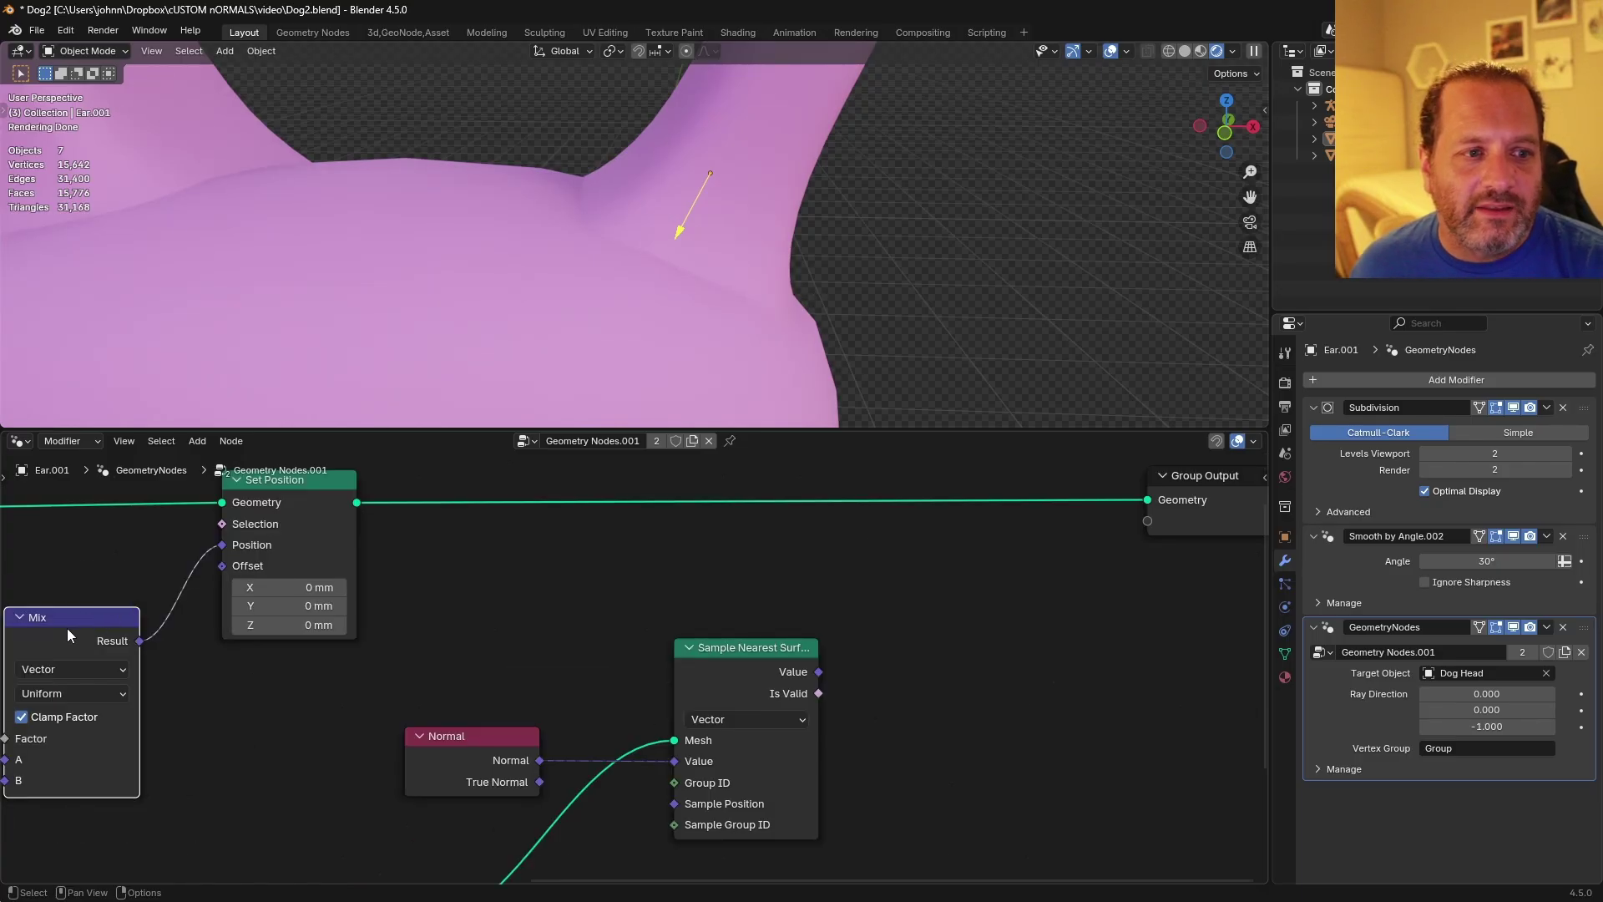
Duplicate the vector Mix node and place the copy between Sample Nearest Surface and Group Output.
key("shift+d")
left_click(1036, 552)
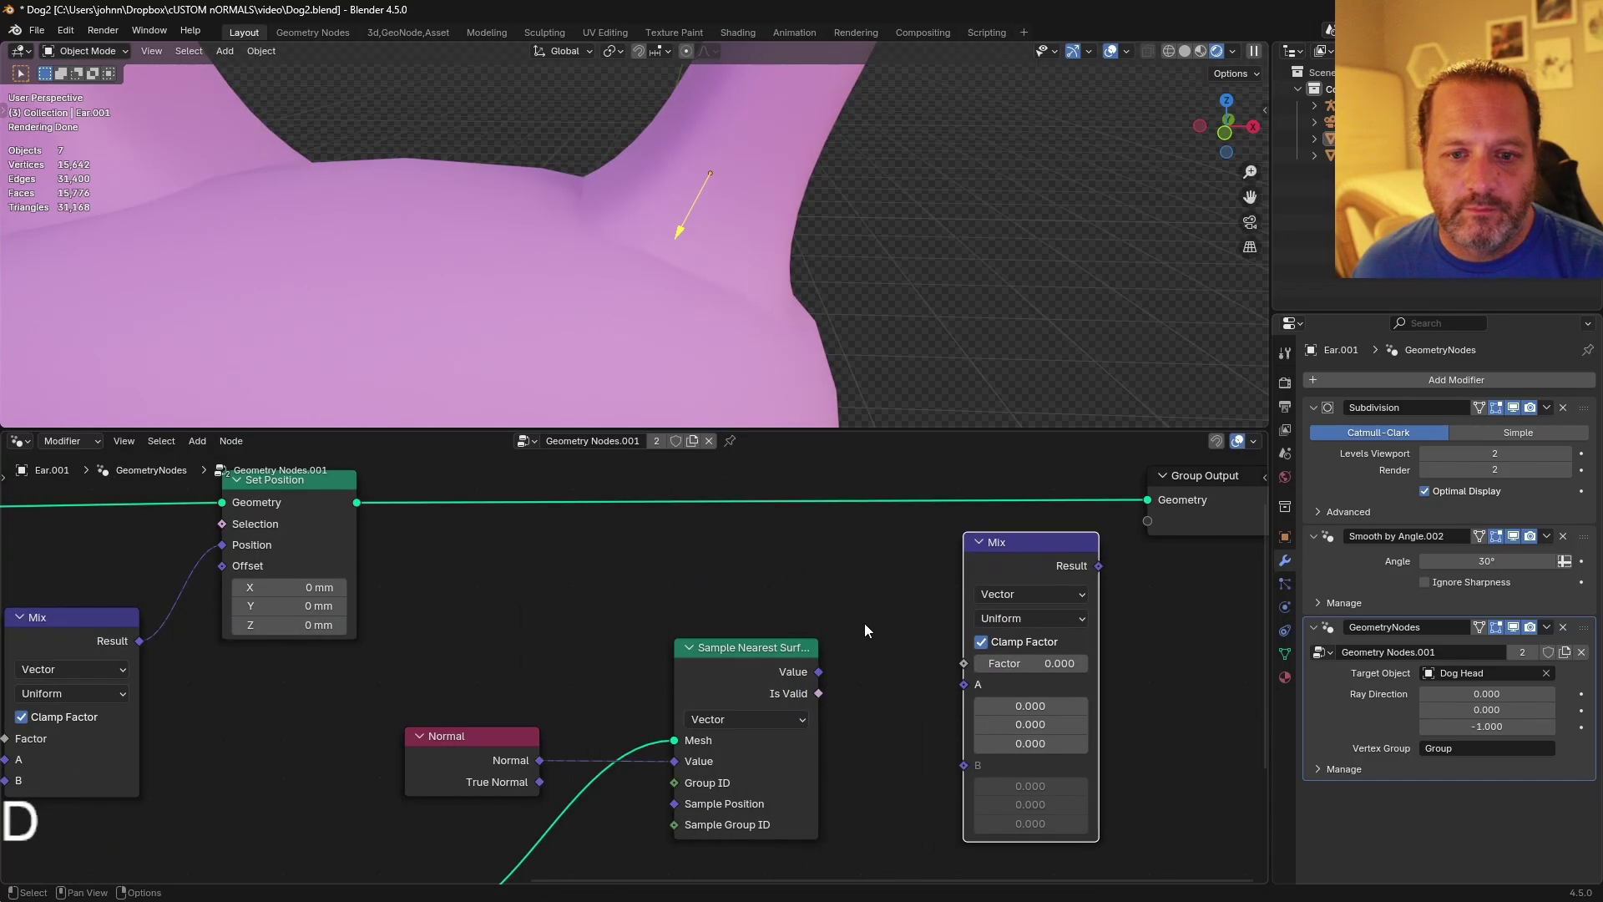
middle_click_drag(829, 663, 695, 713, "shift")
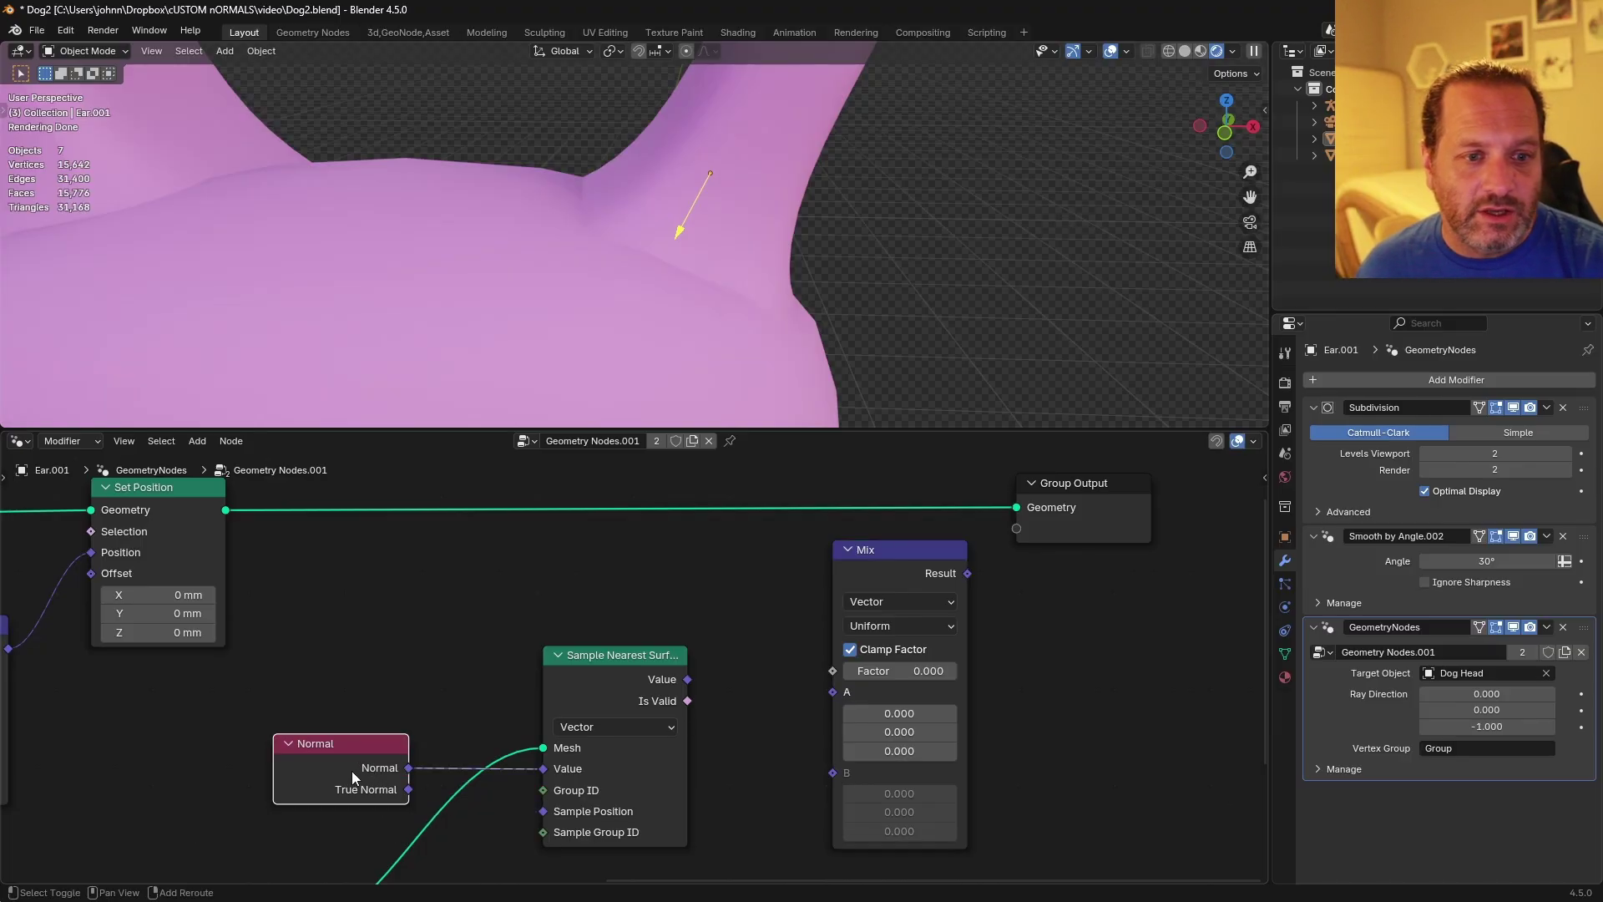
key("shift+d")
left_click(635, 601)
left_click_drag(691, 595, 825, 699)
key("ctrl+x")
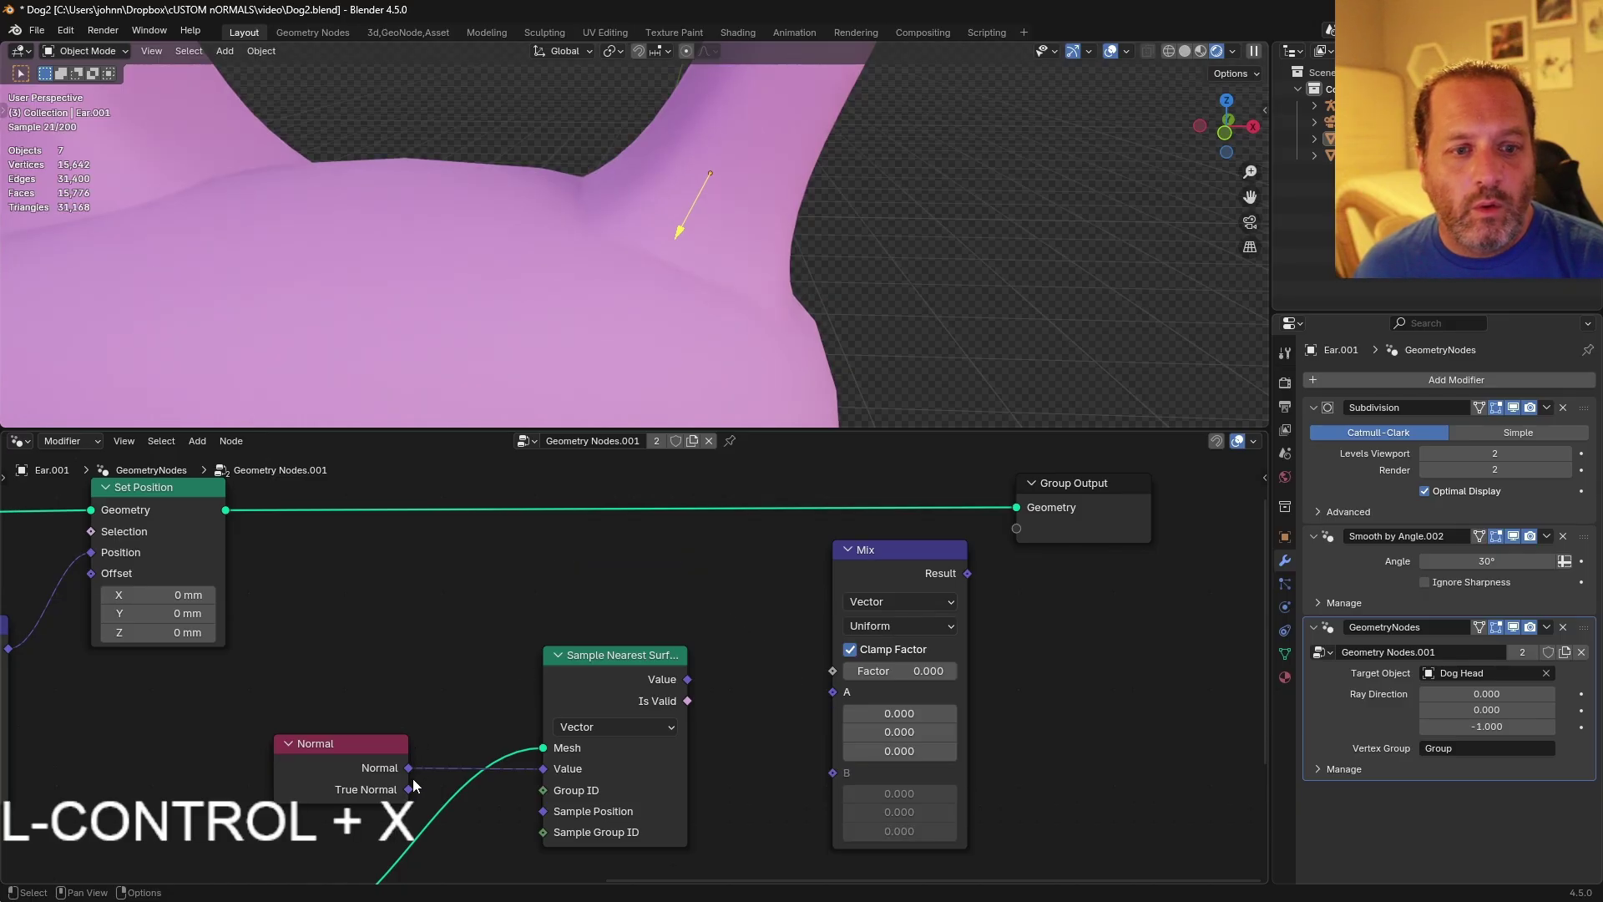
Connect the Normal output to the duplicated Mix node's A input, routing the link above Sample Nearest Surface with two reroute points.
left_click_drag(408, 767, 833, 691)
key("Return")
left_click_drag(513, 559, 520, 605)
right_click_drag(574, 591, 589, 628, "shift")
key("g")
left_click(723, 595)
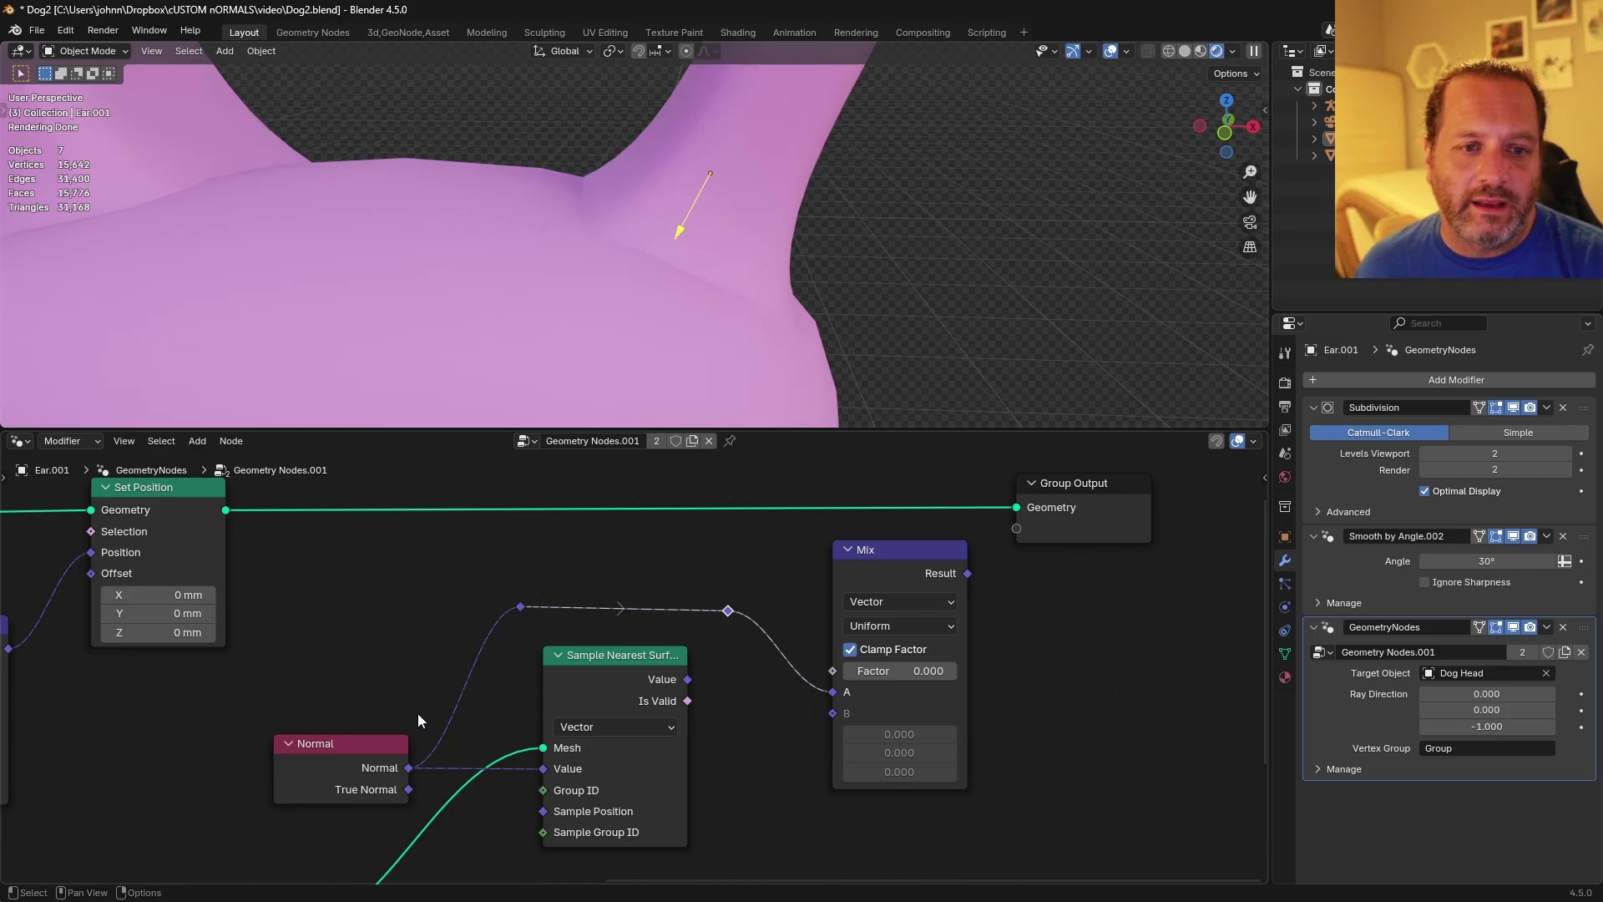
Connect the Sample Nearest Surface node's Value output to the duplicated Mix node's B input.
left_click(899, 550)
left_click_drag(579, 690, 573, 693)
left_click_drag(683, 682, 738, 699)
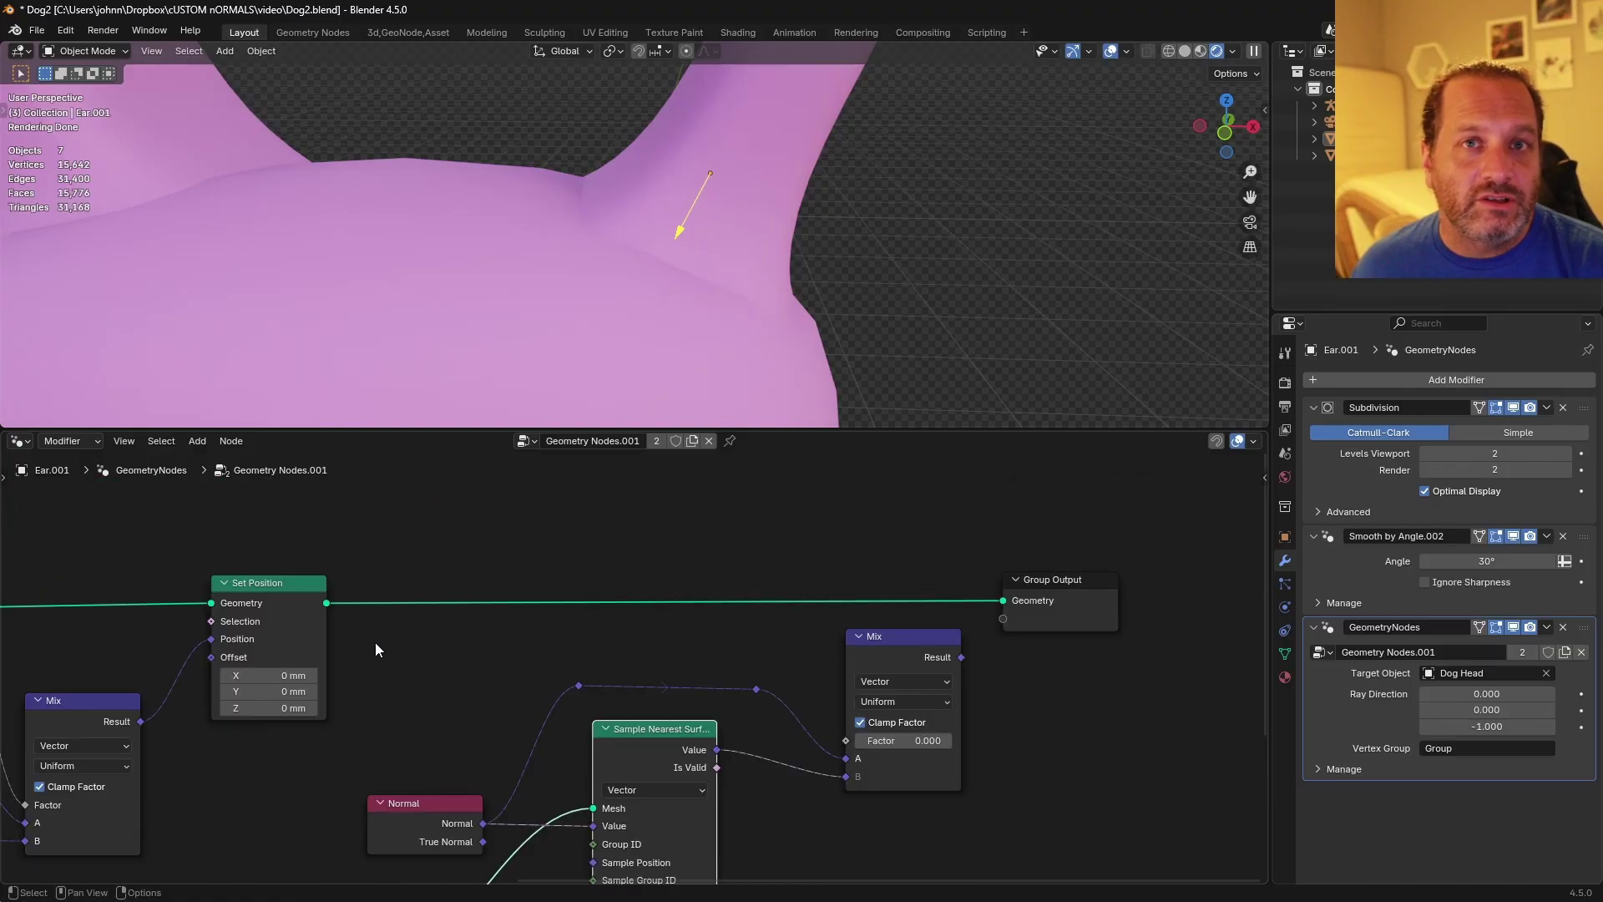
Route the Named Attribute's output to the duplicated Mix node's Factor through a reroute point, and shift the Group Output farther from the Mix.
middle_click_drag(375, 639, 482, 617, "shift")
scroll(434, 601, "down", 4)
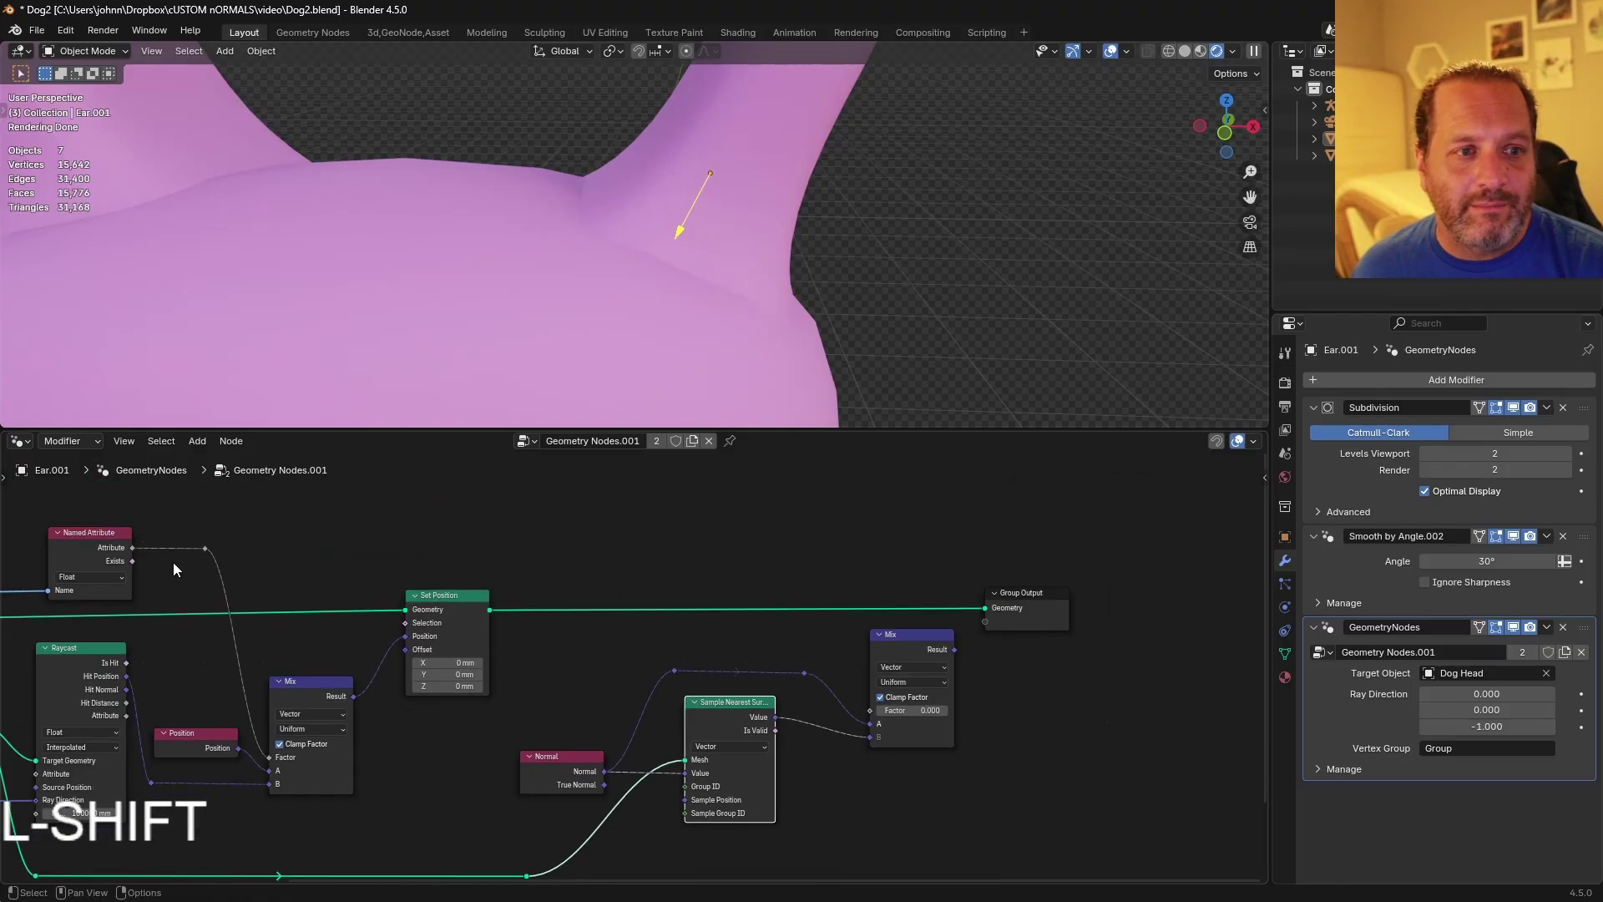
left_click_drag(204, 548, 870, 711)
key("Return")
left_click(782, 559)
middle_click_drag(893, 598, 830, 611, "shift")
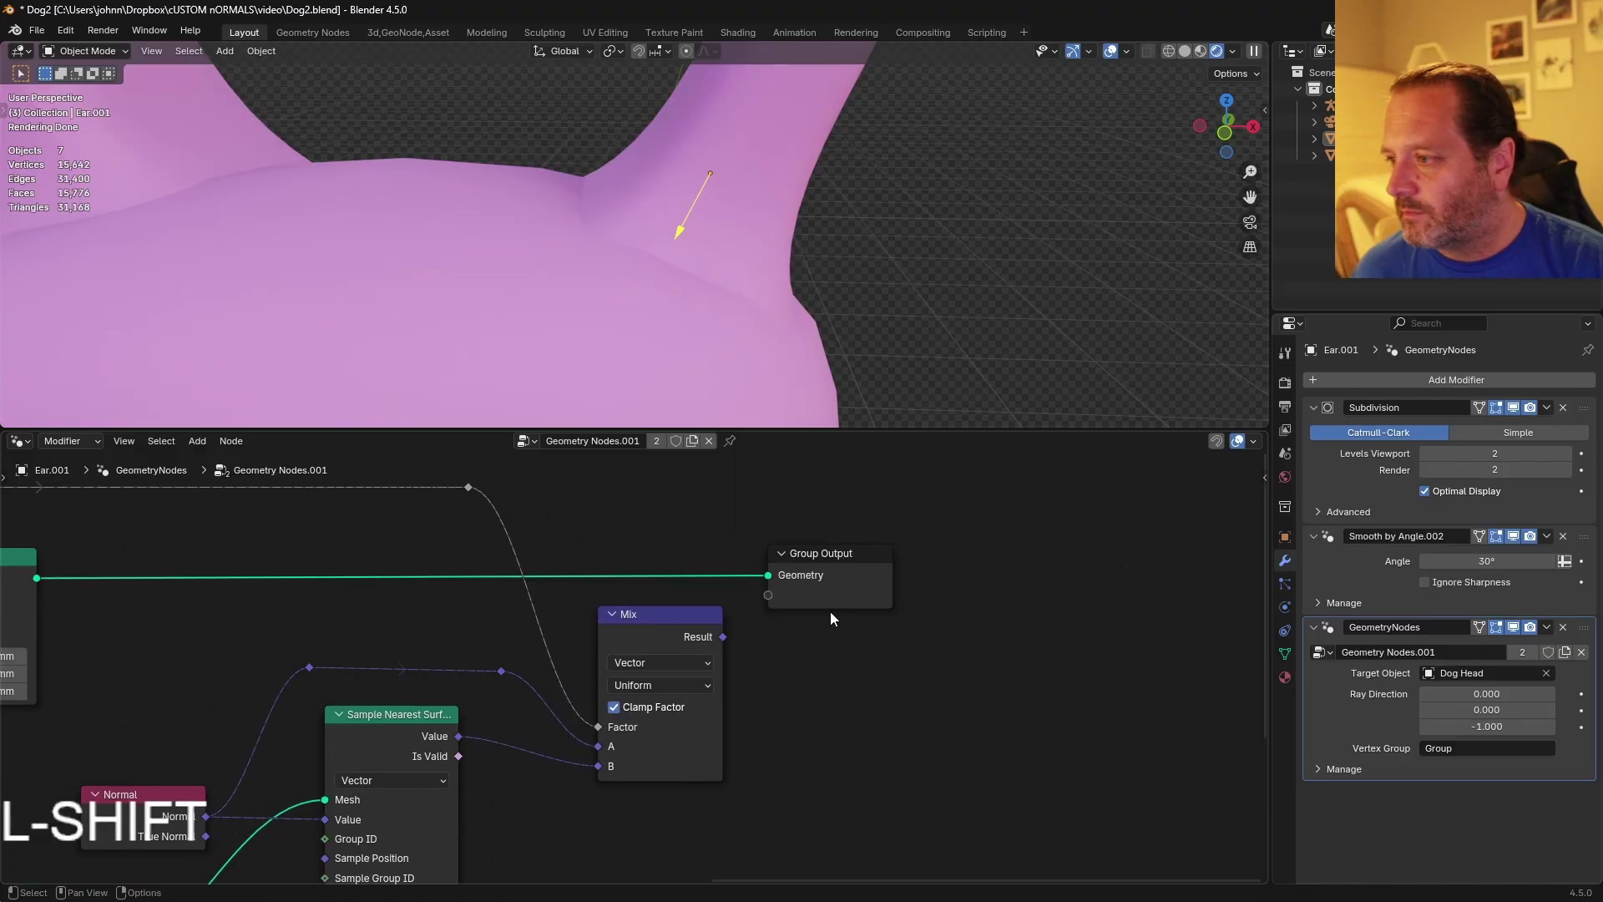
left_click_drag(842, 565, 1064, 559)
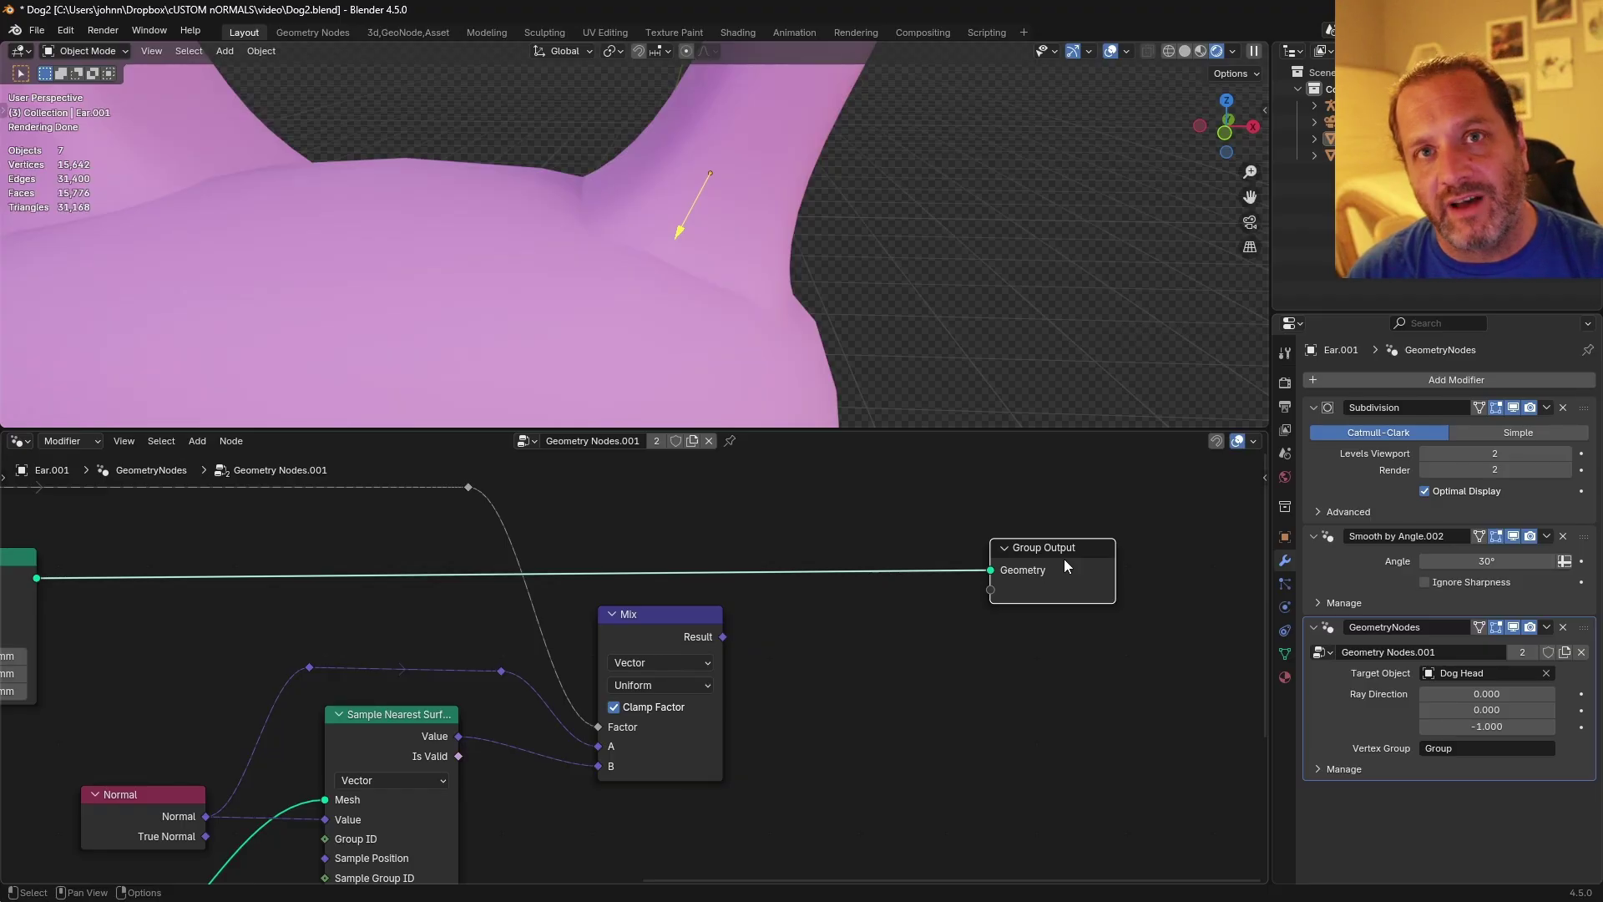
Insert a Set Mesh Normal node on the geometry link just before the Group Output.
key("shift+a")
type("set me")
key("Return")
left_click(815, 541)
left_click_drag(850, 548, 859, 533)
left_click_drag(858, 532, 851, 532)
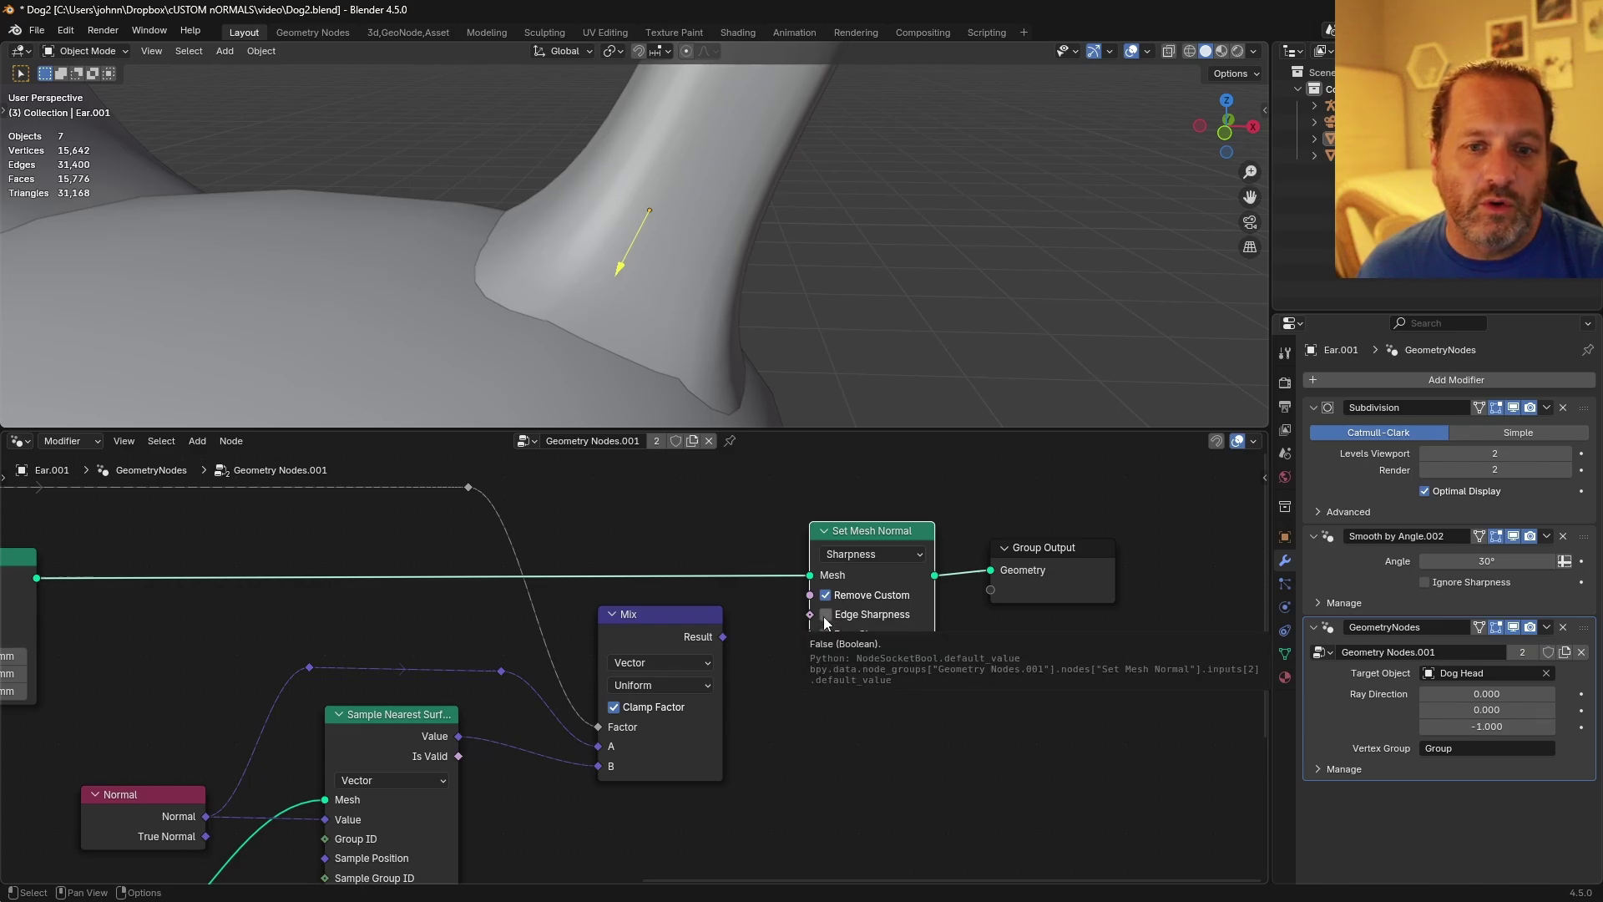
Set the Set Mesh Normal node's mode to Free and switch the viewport to rendered shading.
mouse_move(823, 619)
left_mouse_down()
mouse_move(822, 651)
mouse_move(835, 615)
left_mouse_up()
left_click(874, 554)
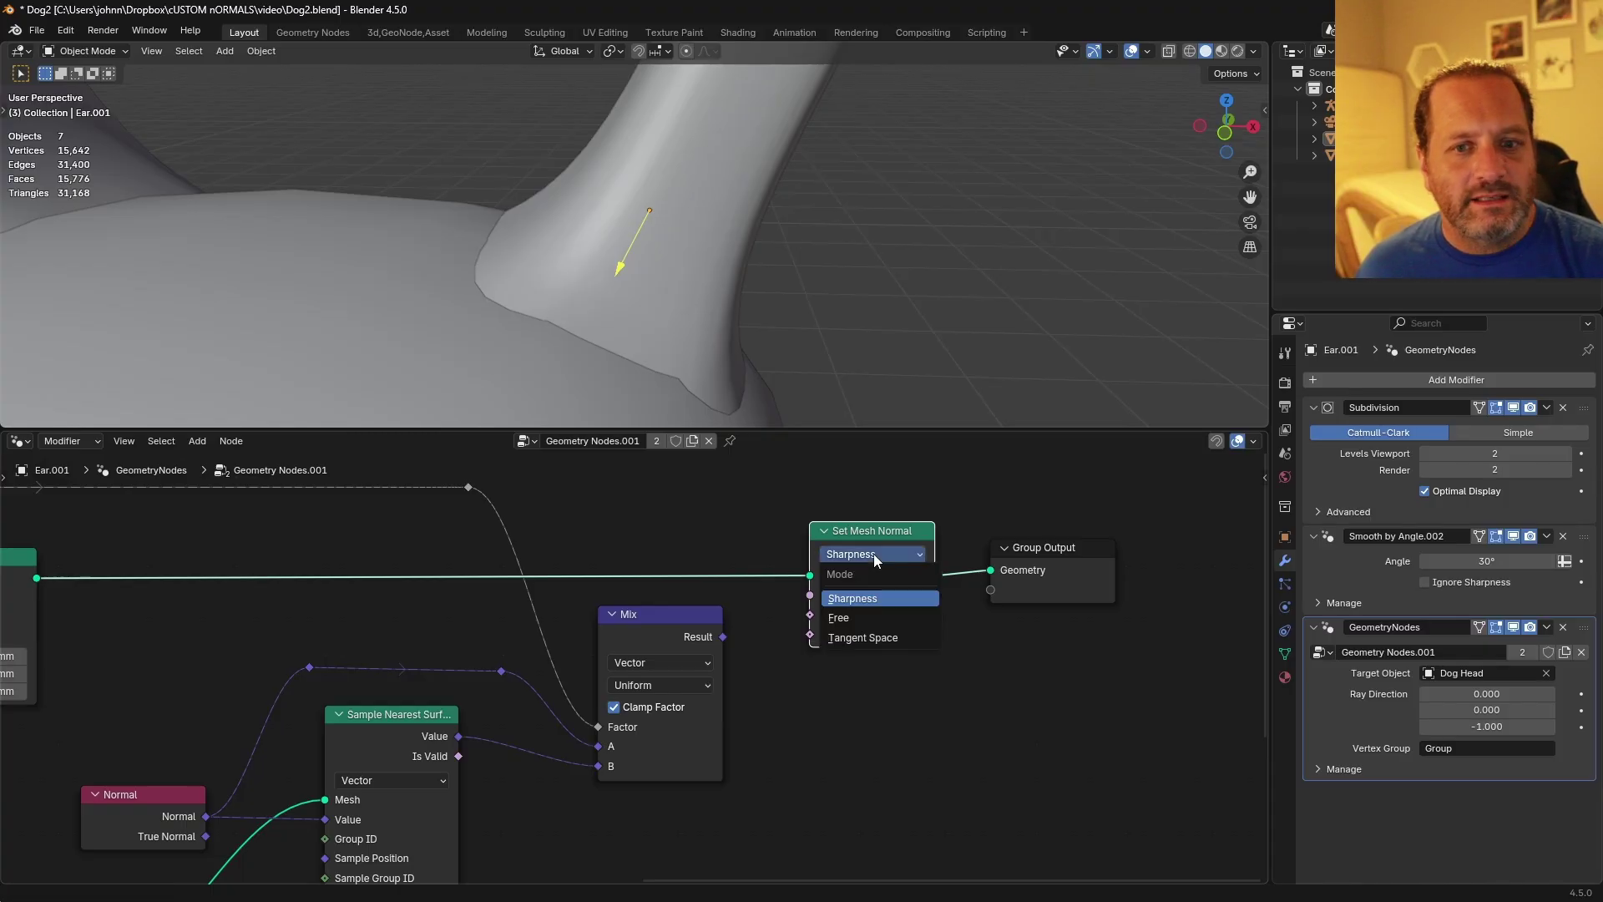
left_click(875, 618)
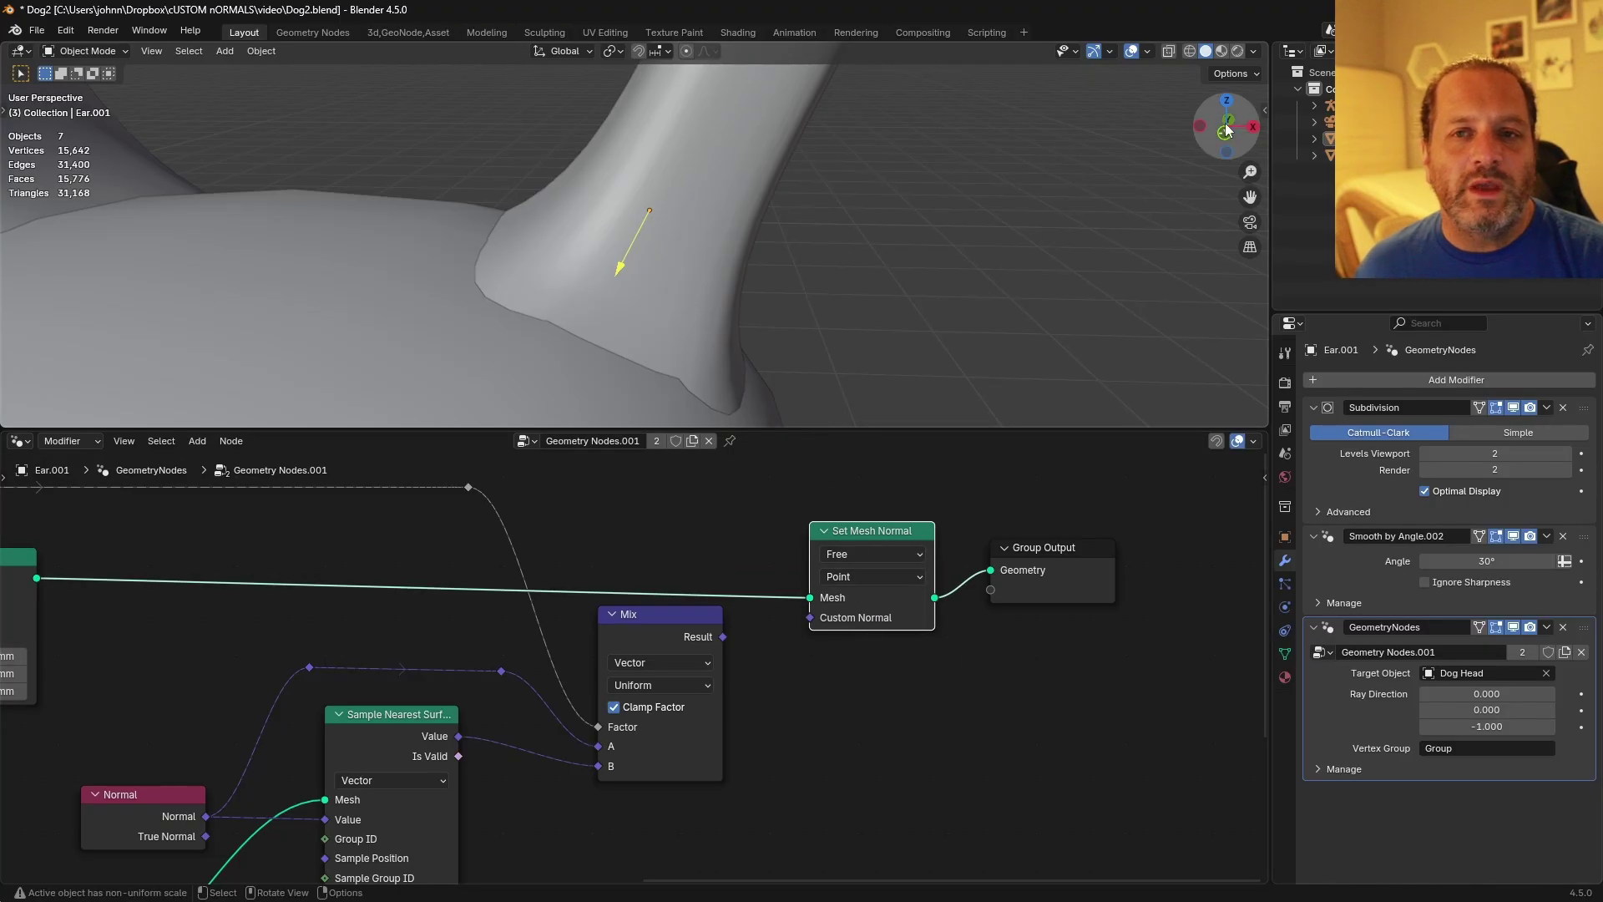
left_click(1239, 51)
left_click_drag(822, 602, 810, 589)
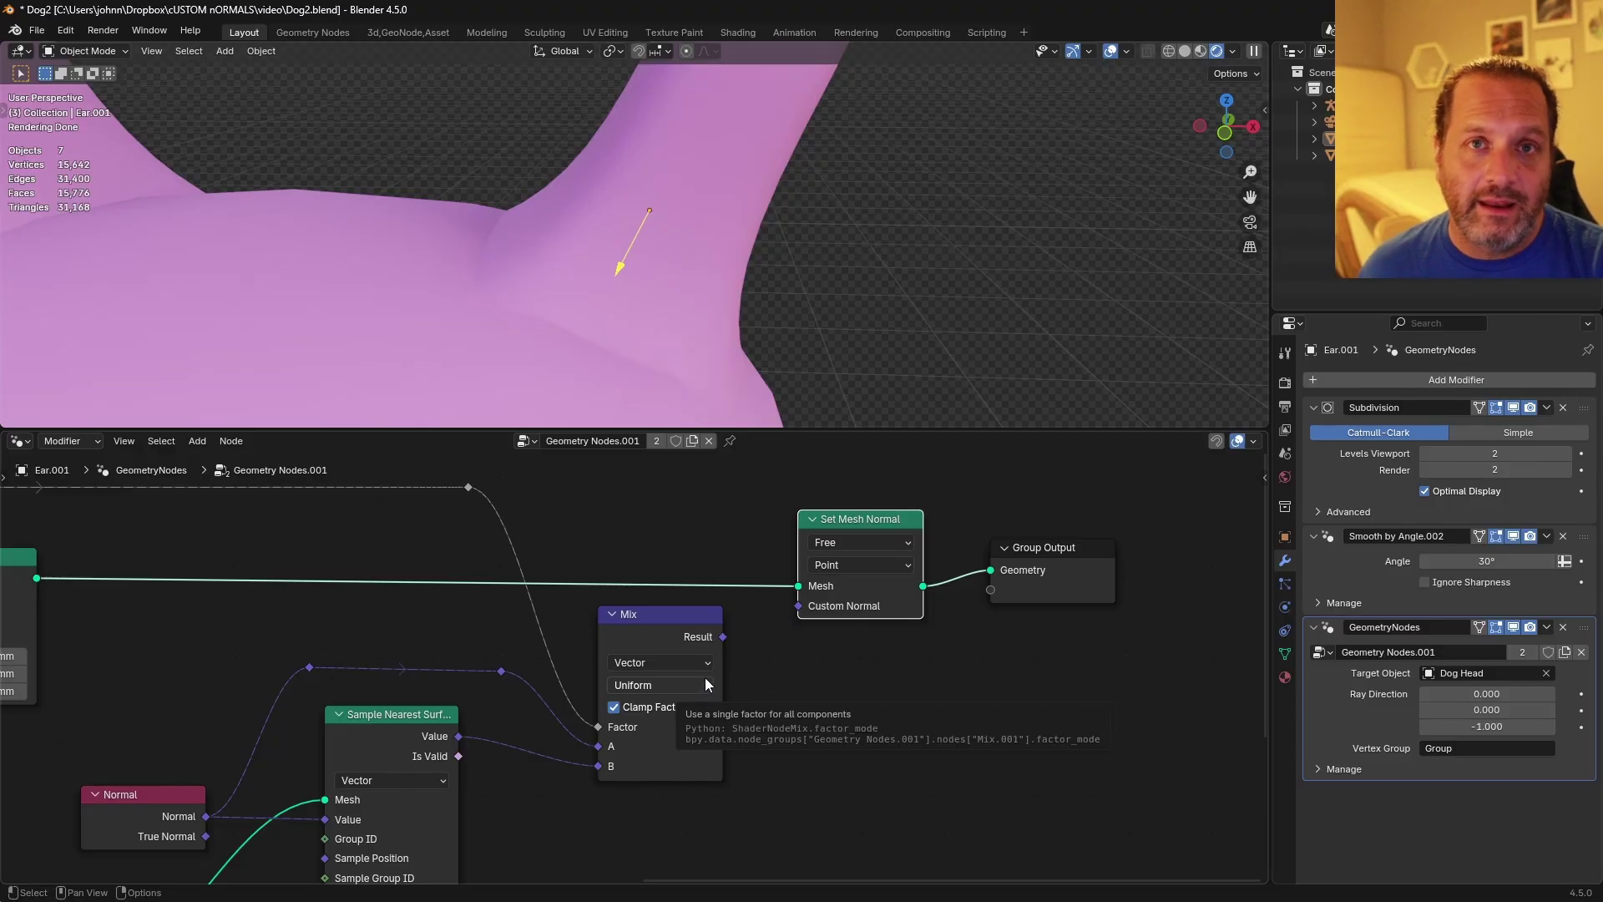
Connect the duplicated Mix node's Result to Custom Normal and set the Set Mesh Normal domain to Face Corner.
left_click_drag(723, 641, 792, 608)
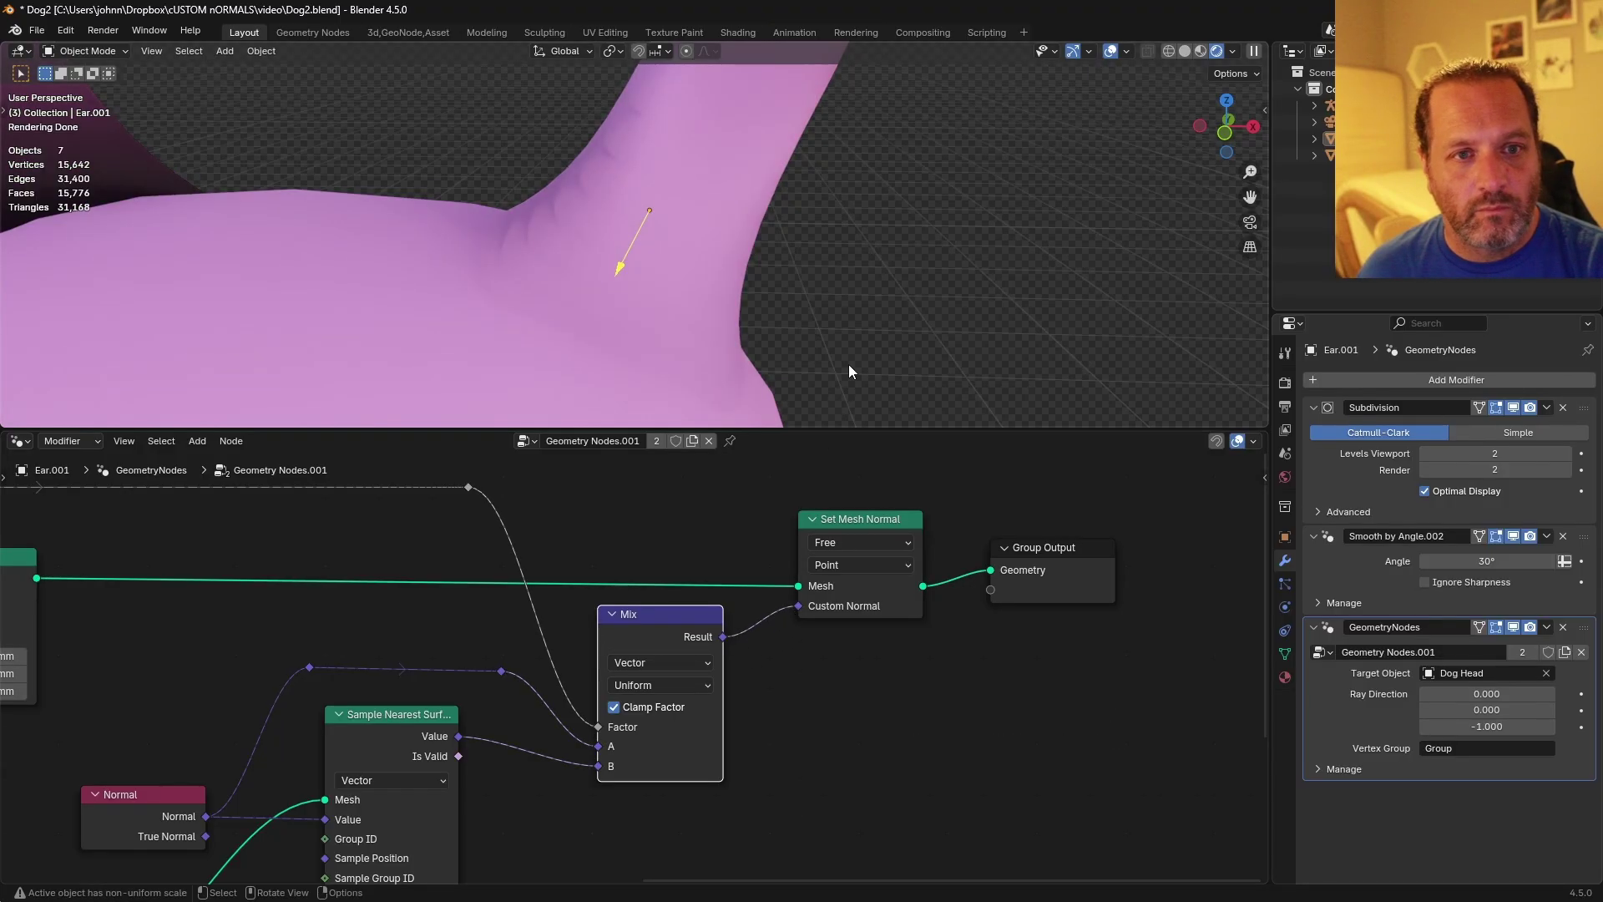
middle_click_drag(844, 361, 819, 322)
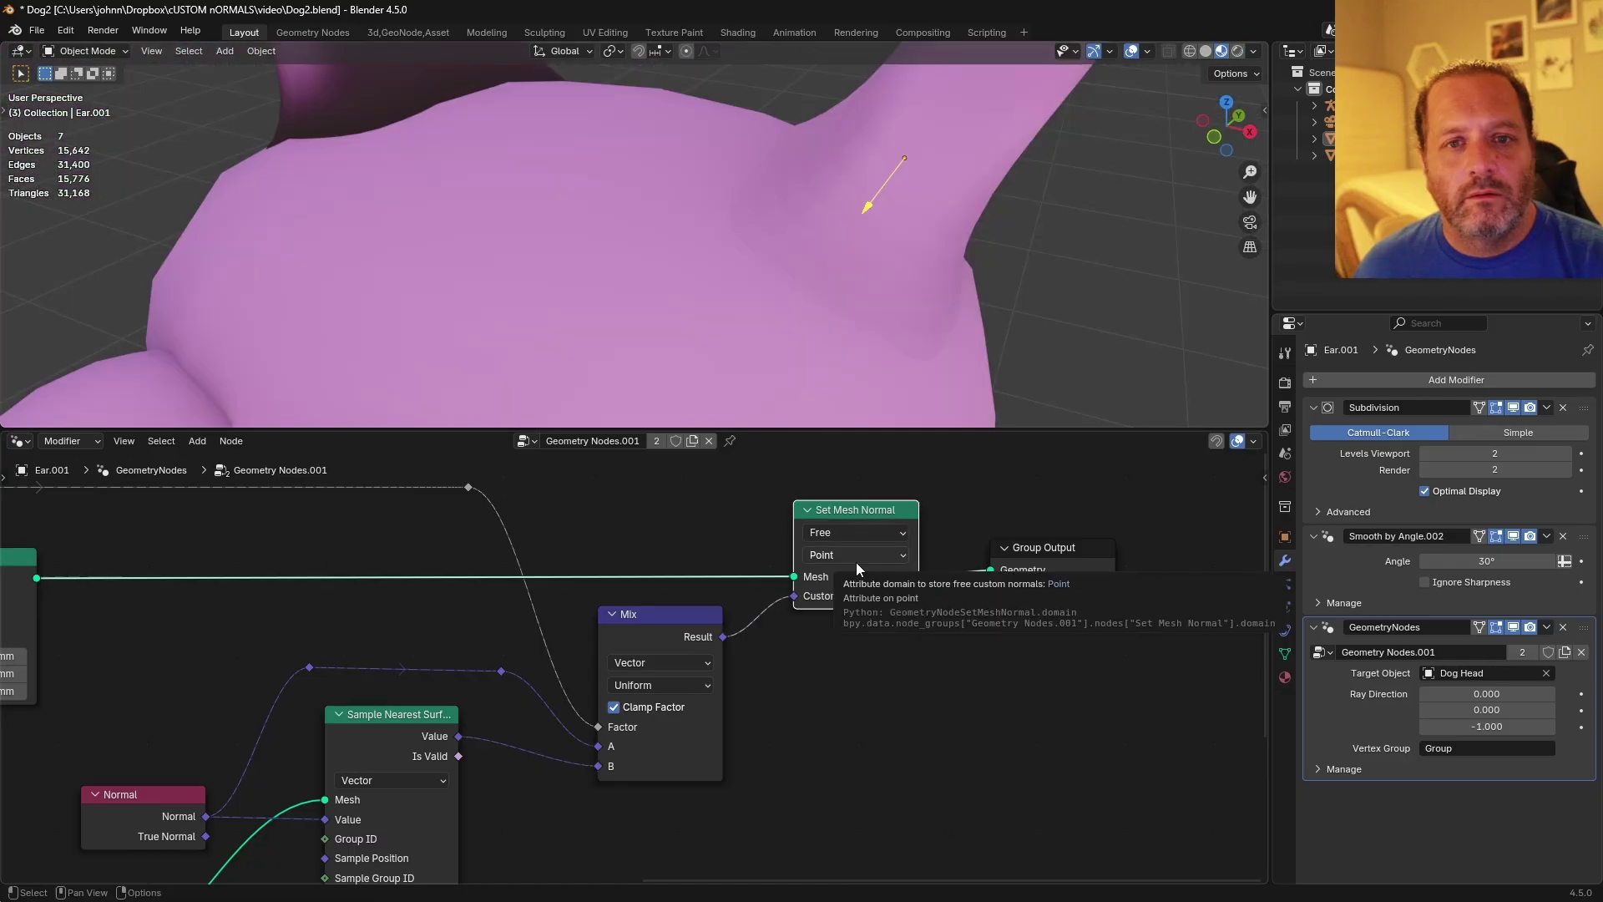
left_click(852, 558)
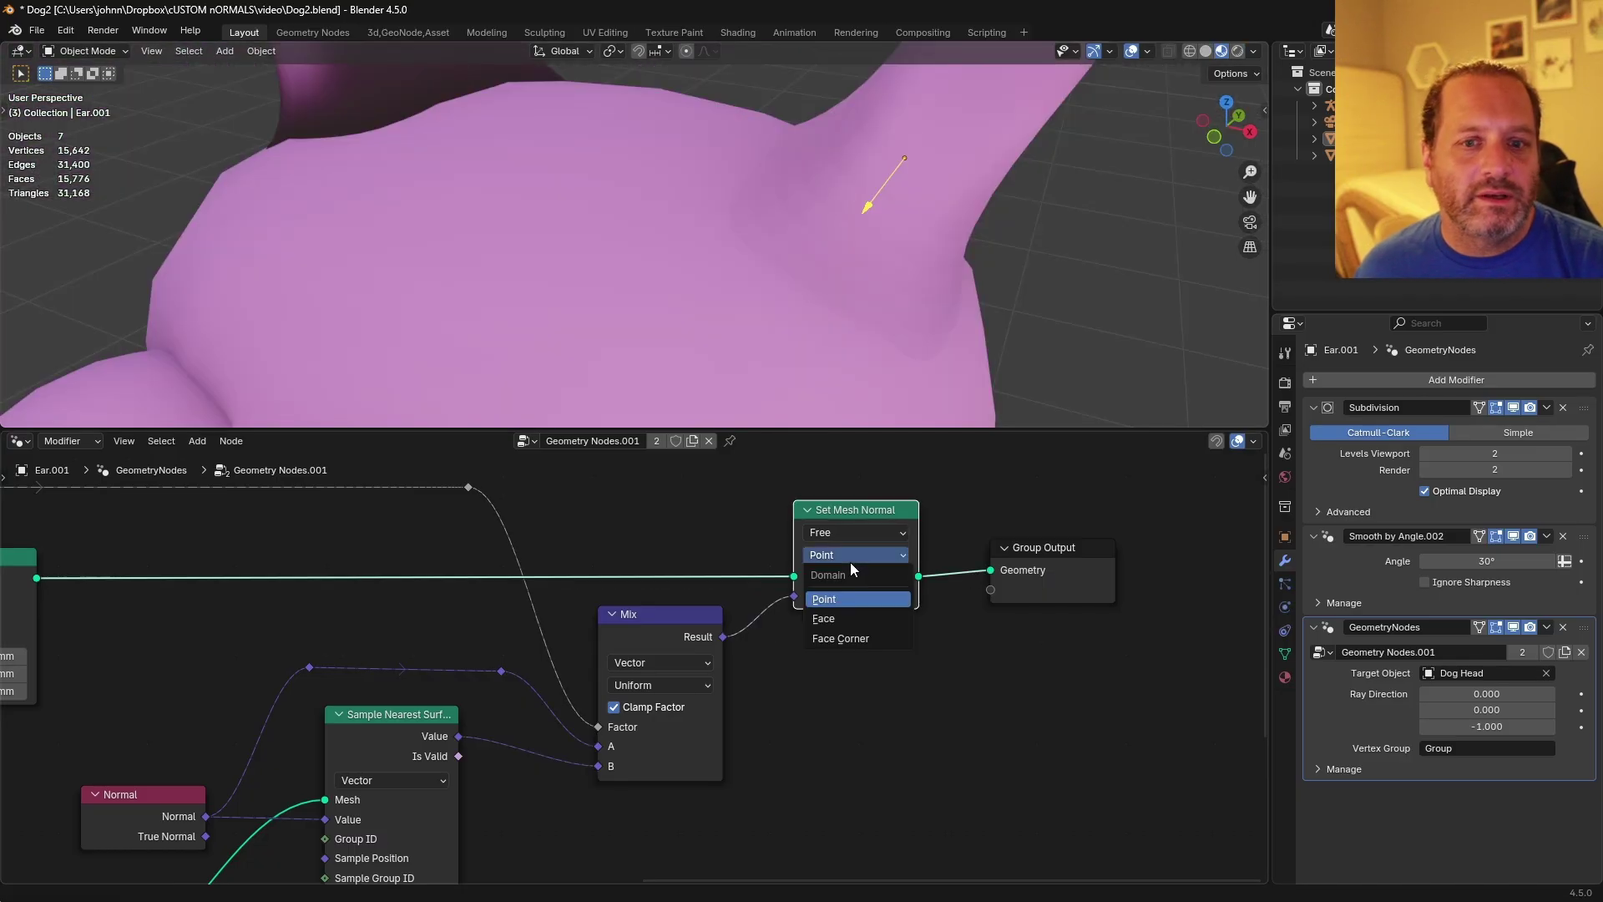
left_click(862, 645)
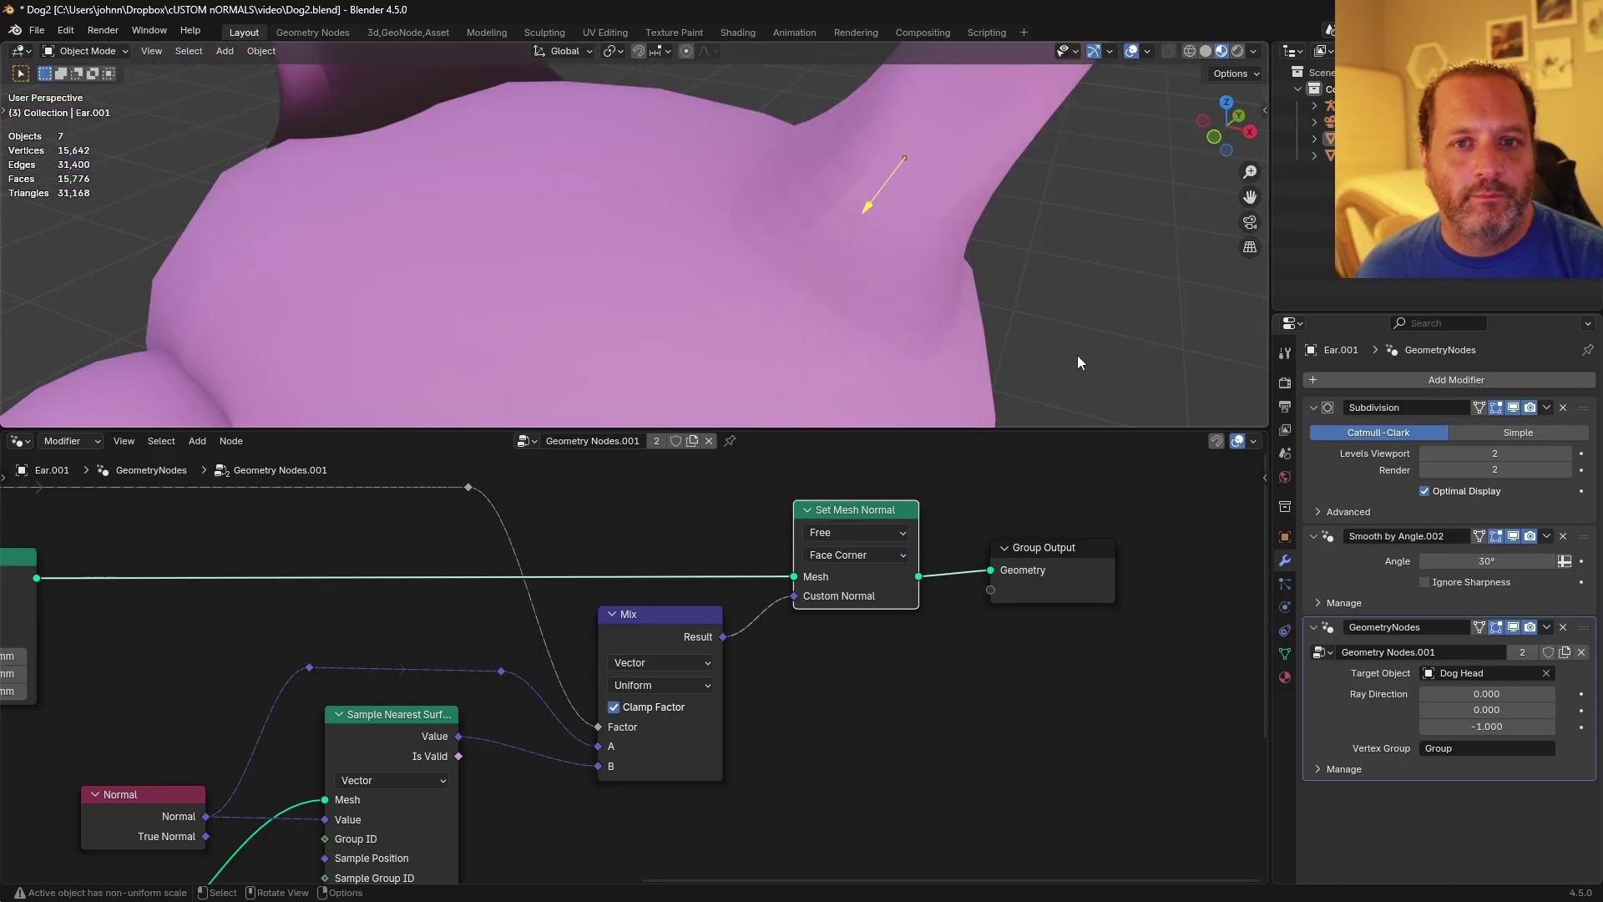
Recalculate all normals of the dark-shaded ear Ear.002 to the inside in Edit Mode, and return to Object Mode.
scroll(1076, 354, "down", 7)
middle_click_drag(665, 230, 593, 239)
scroll(593, 239, "up", 2)
scroll(593, 239, "up", 3)
left_click(499, 189, "shift")
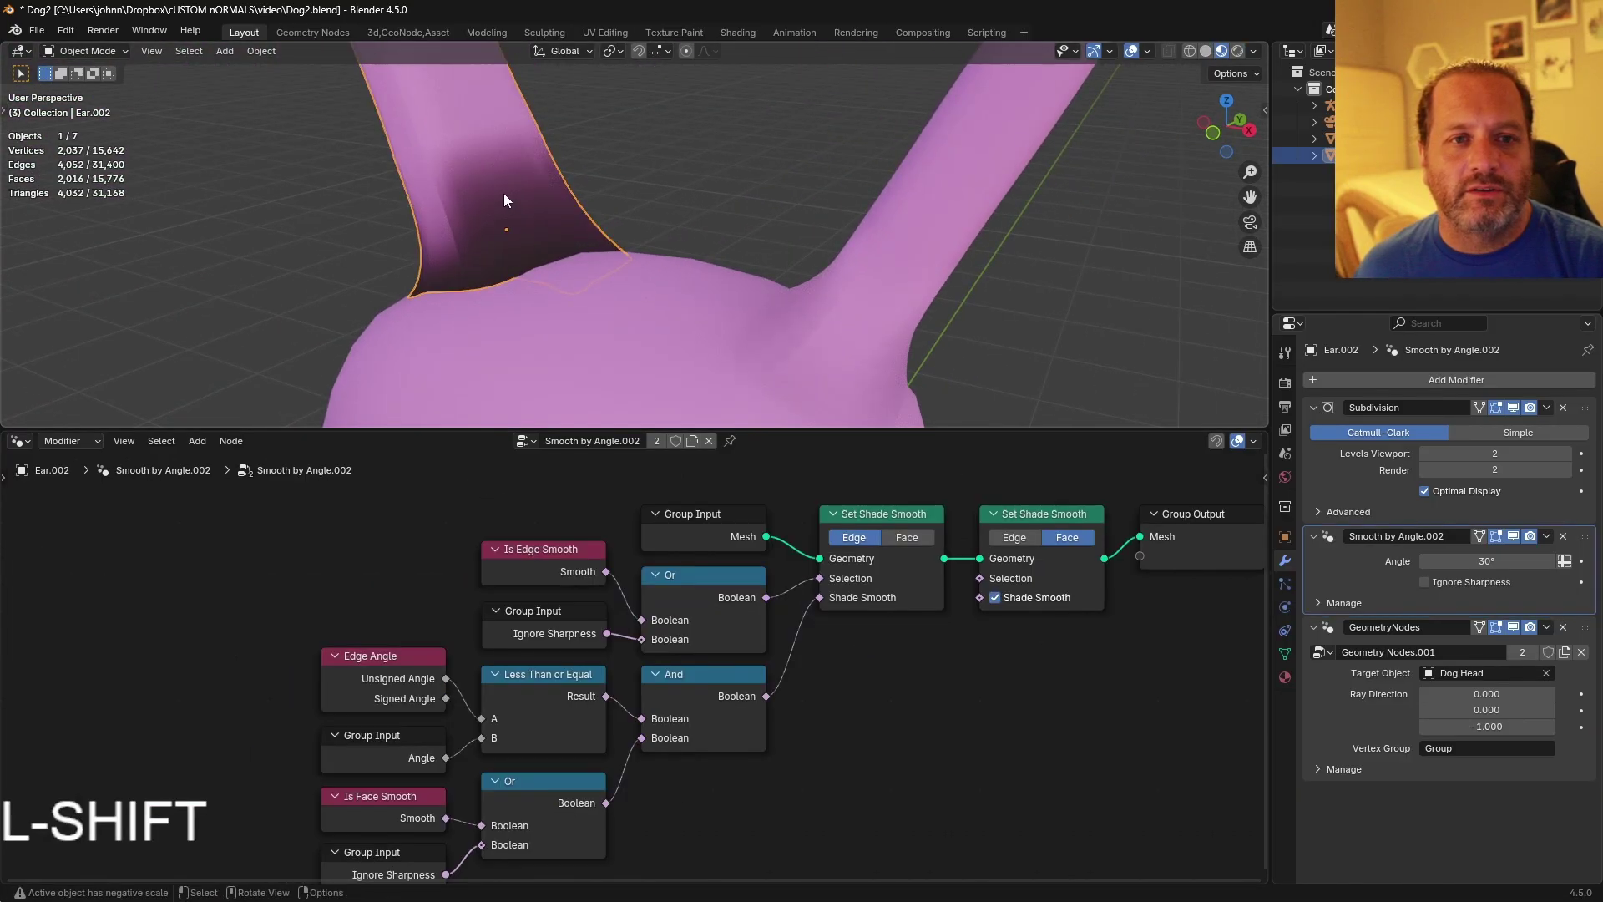
middle_click_drag(518, 177, 640, 180)
key("Tab")
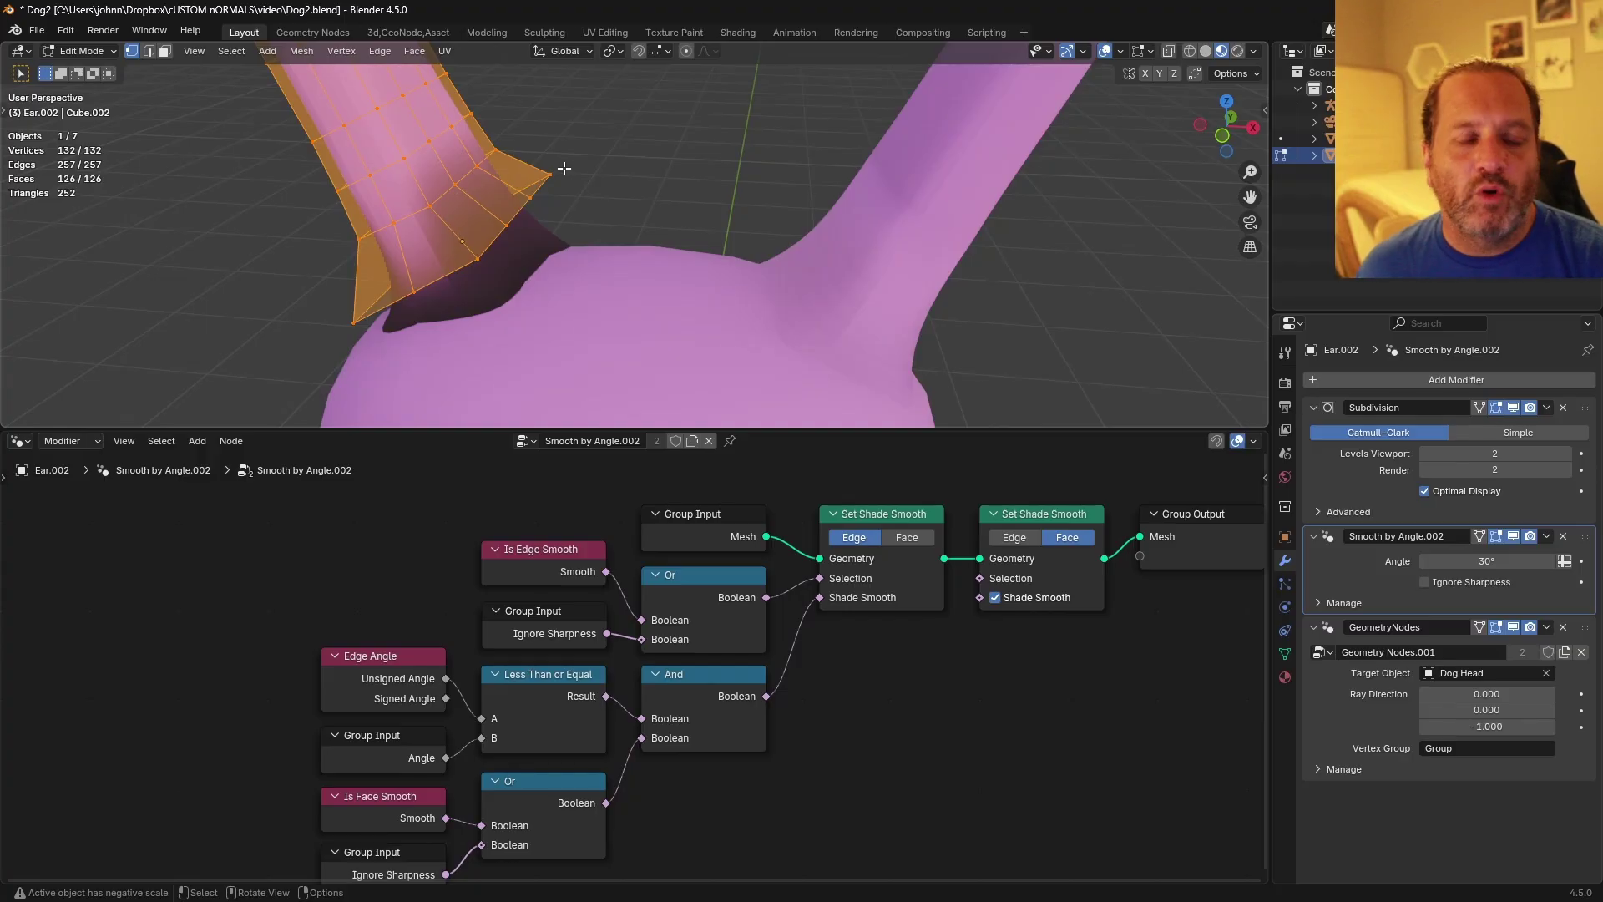
left_click(295, 52)
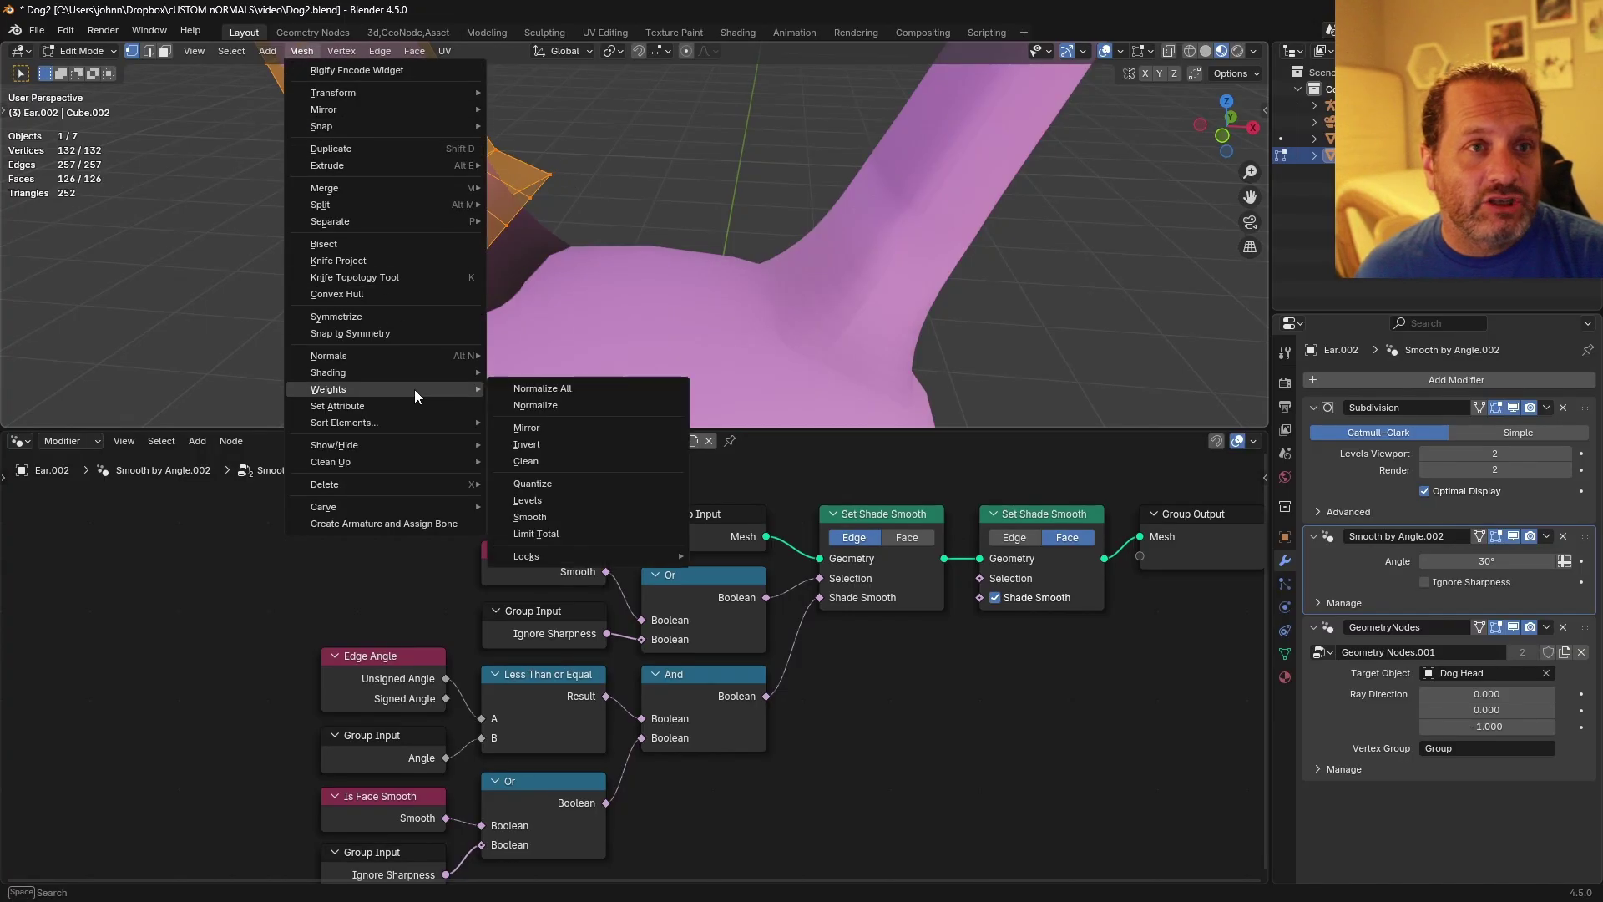
mouse_move(374, 356)
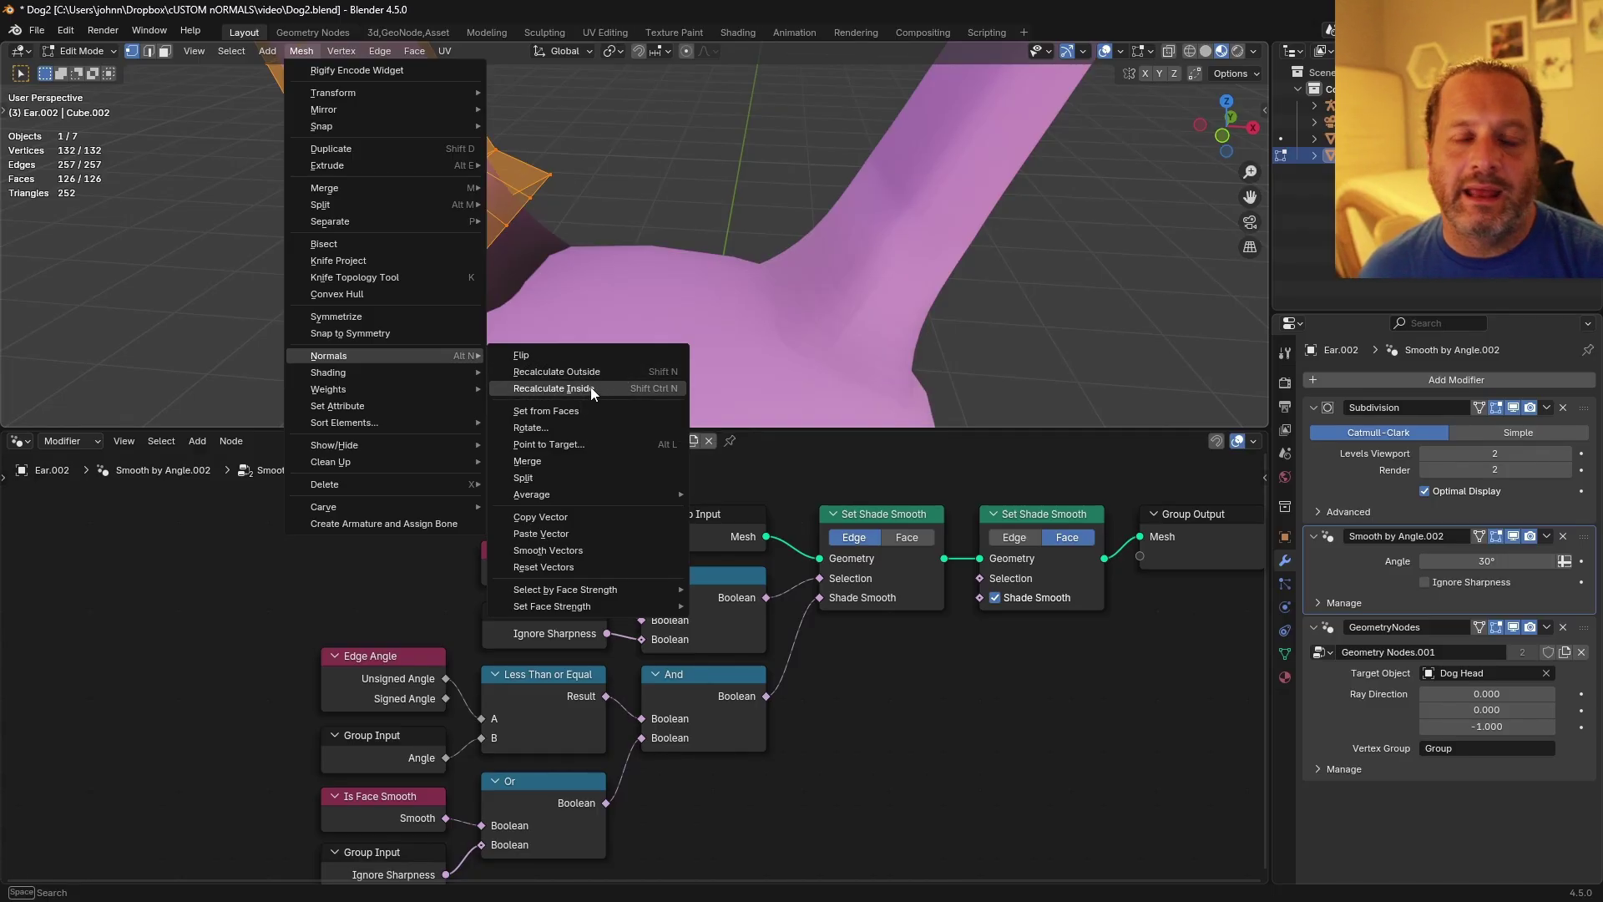
left_click(623, 355)
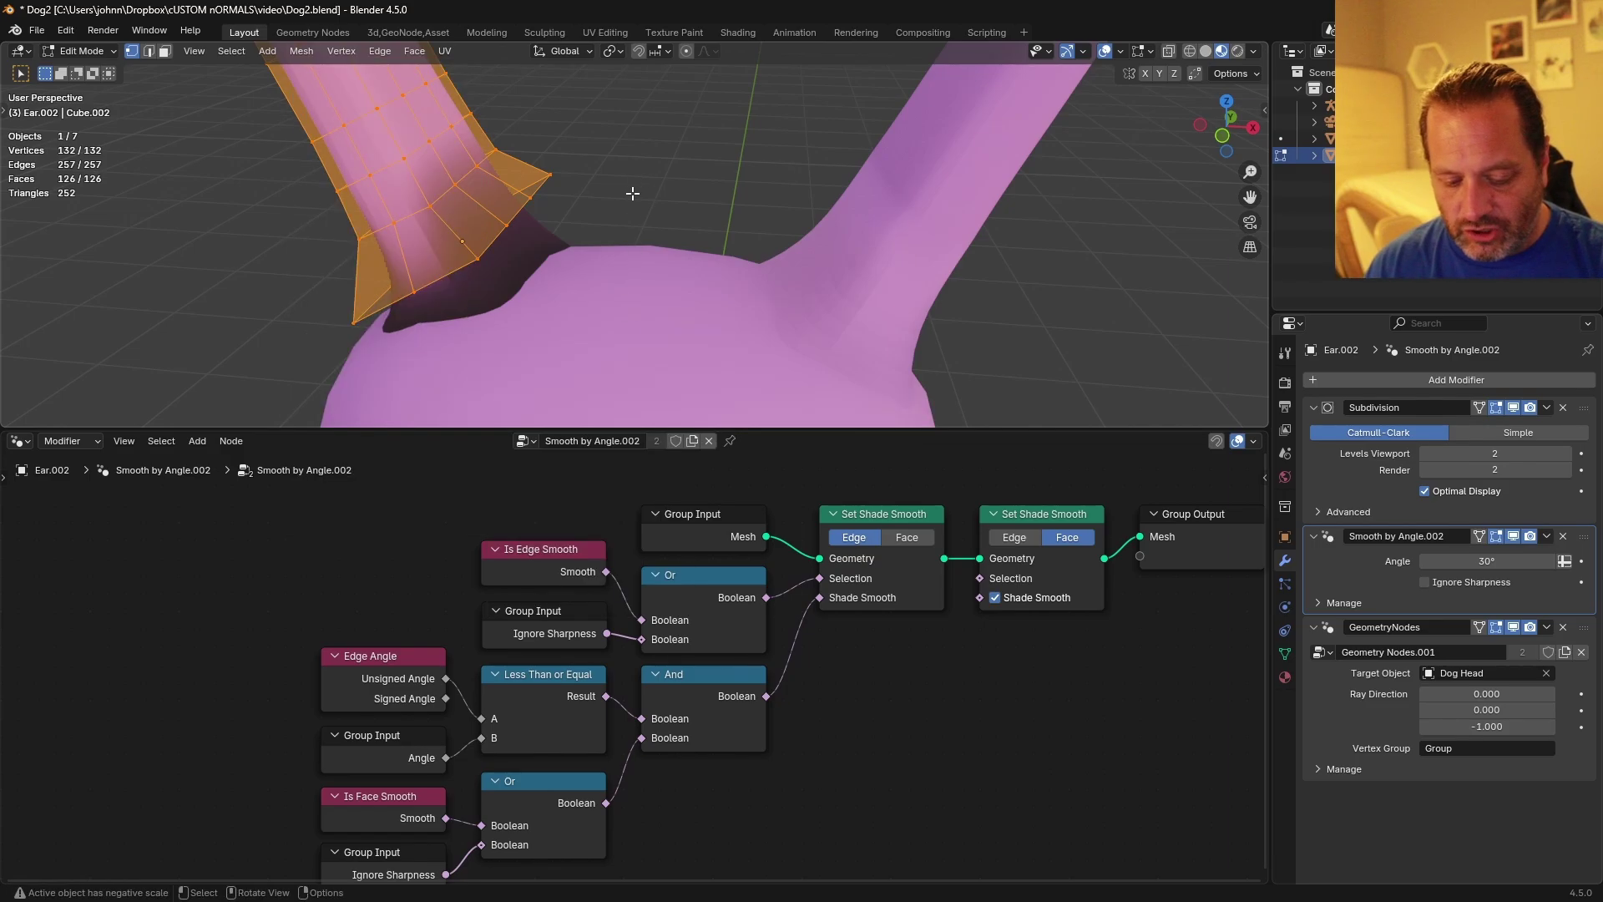
key("ctrl+shift+n")
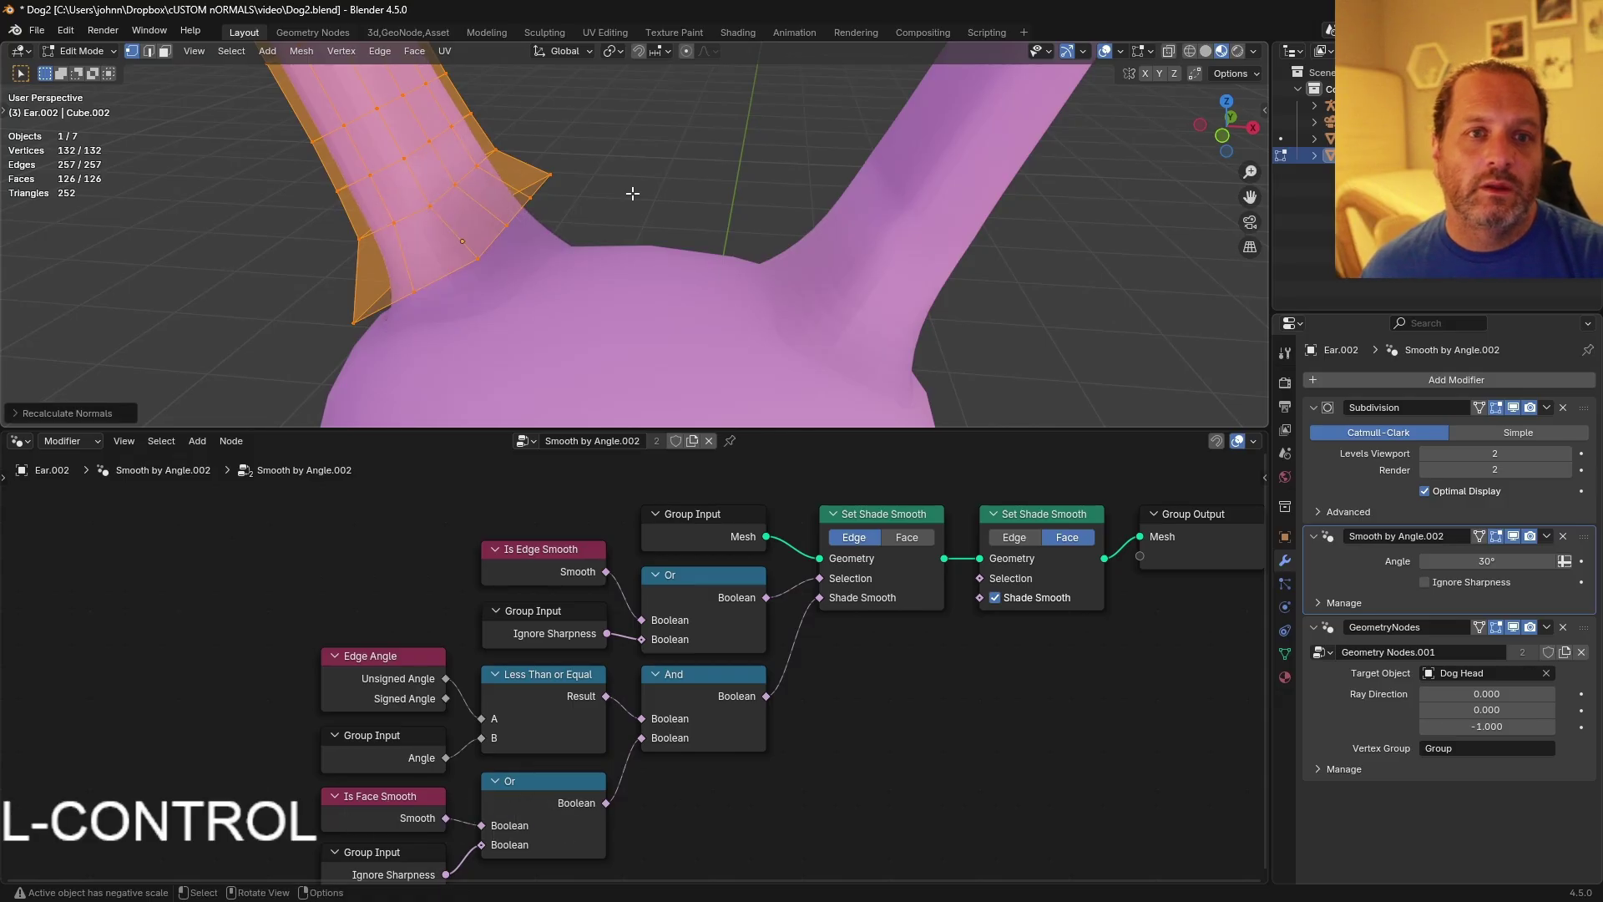
key("Tab")
Insert a Float Curve node into the link feeding the Factor of the Mix node that blends the normals.
scroll(635, 198, "down", 5)
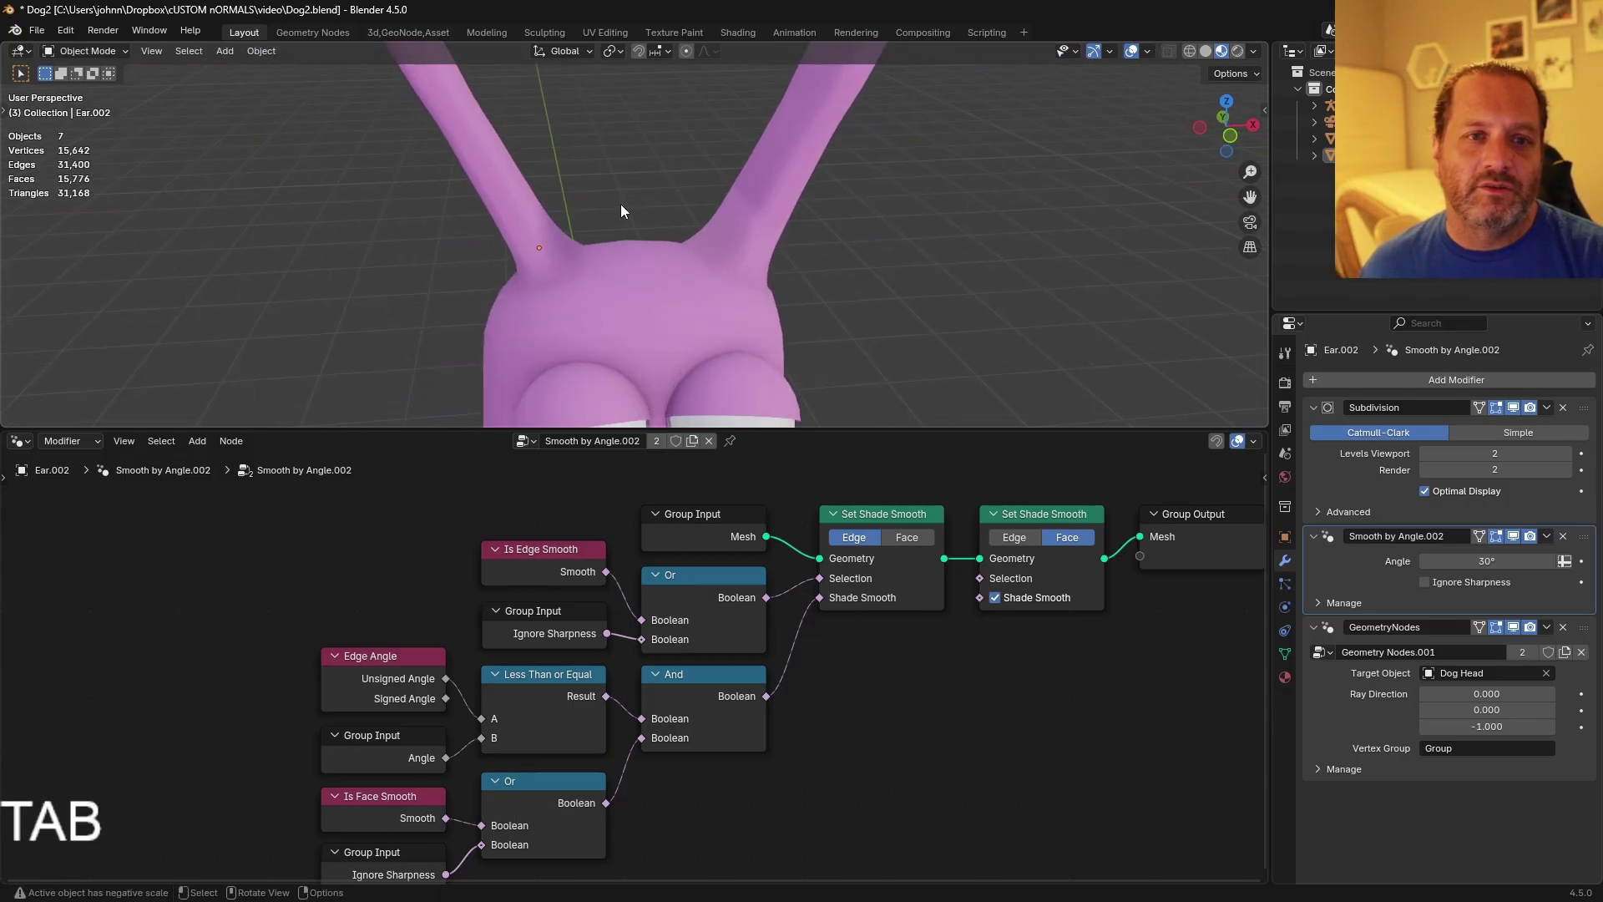
scroll(706, 187, "down", 2)
scroll(670, 297, "up", 5)
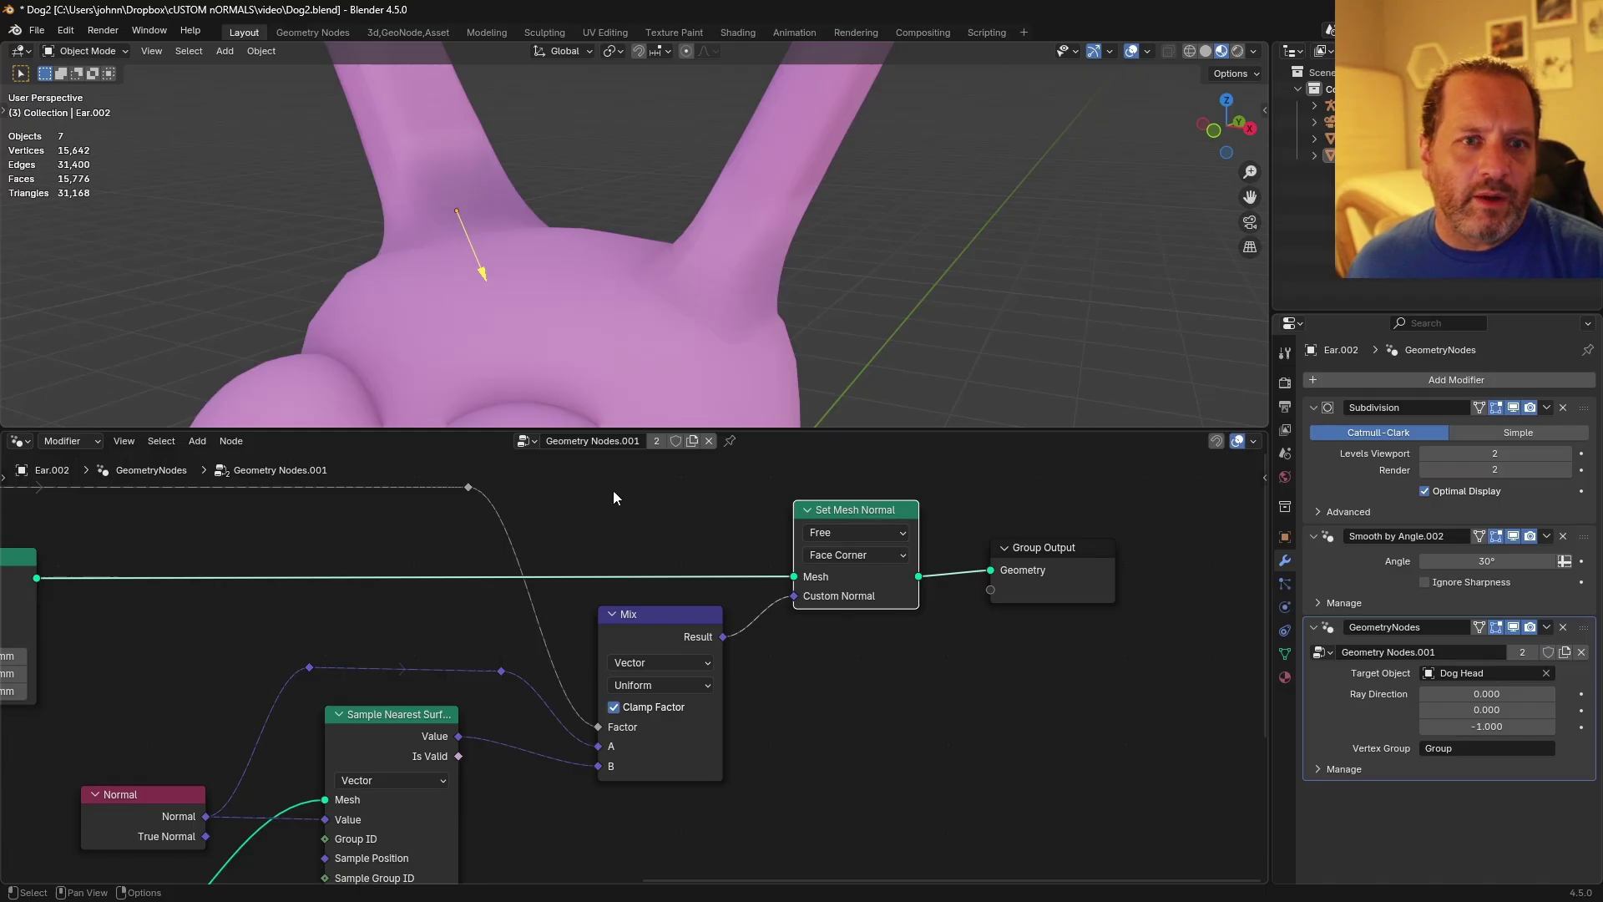
middle_click_drag(501, 198, 768, 270)
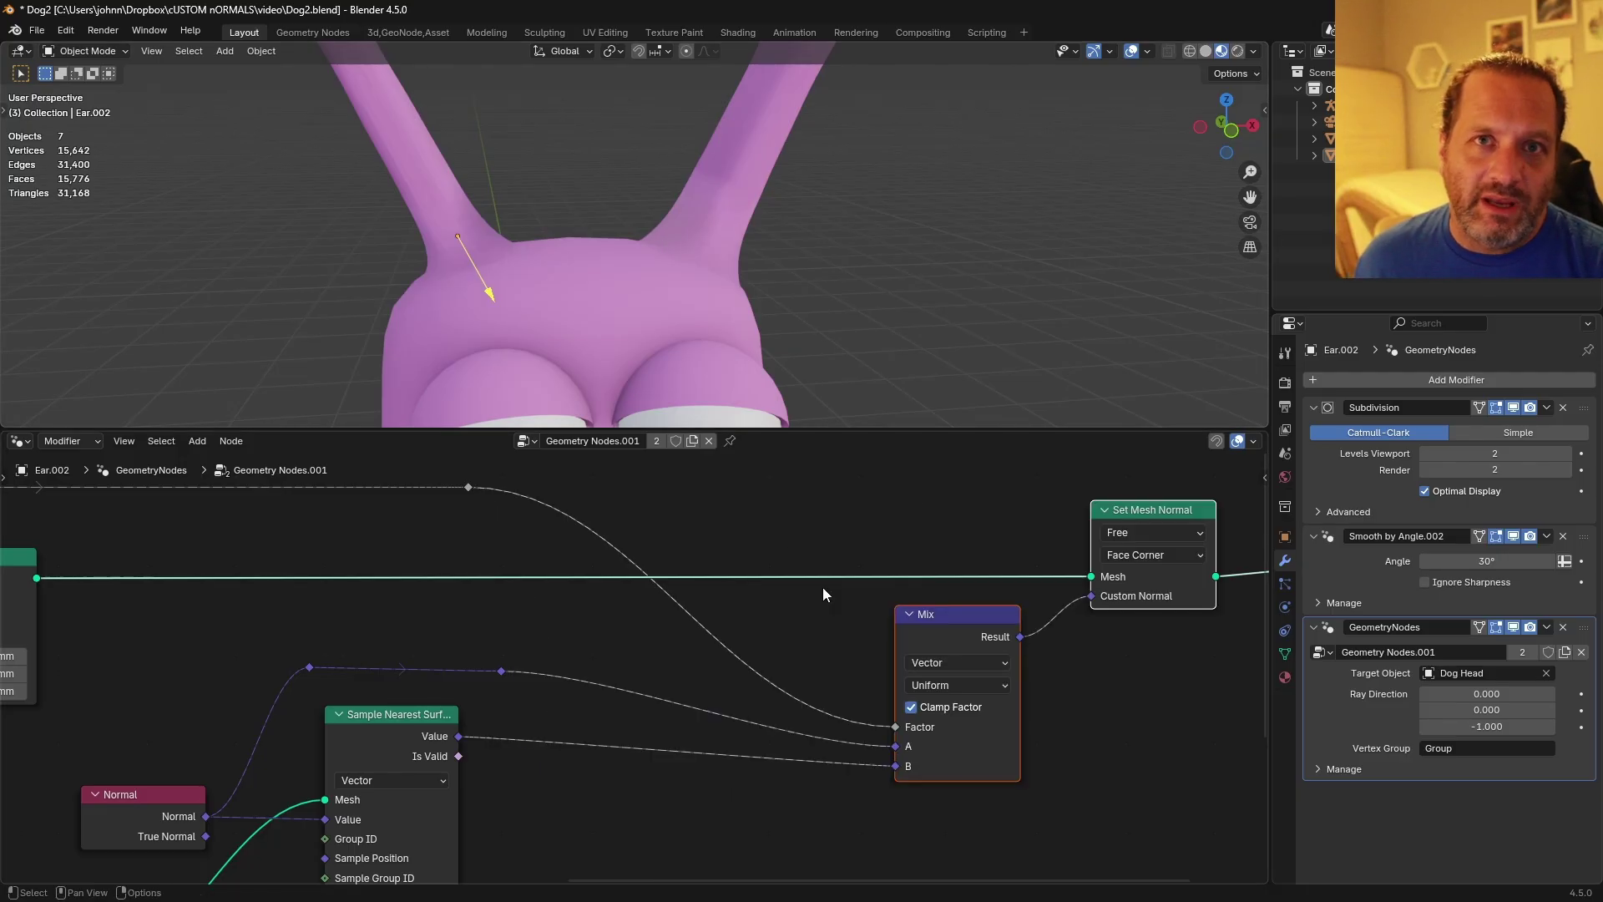
key("shift+a")
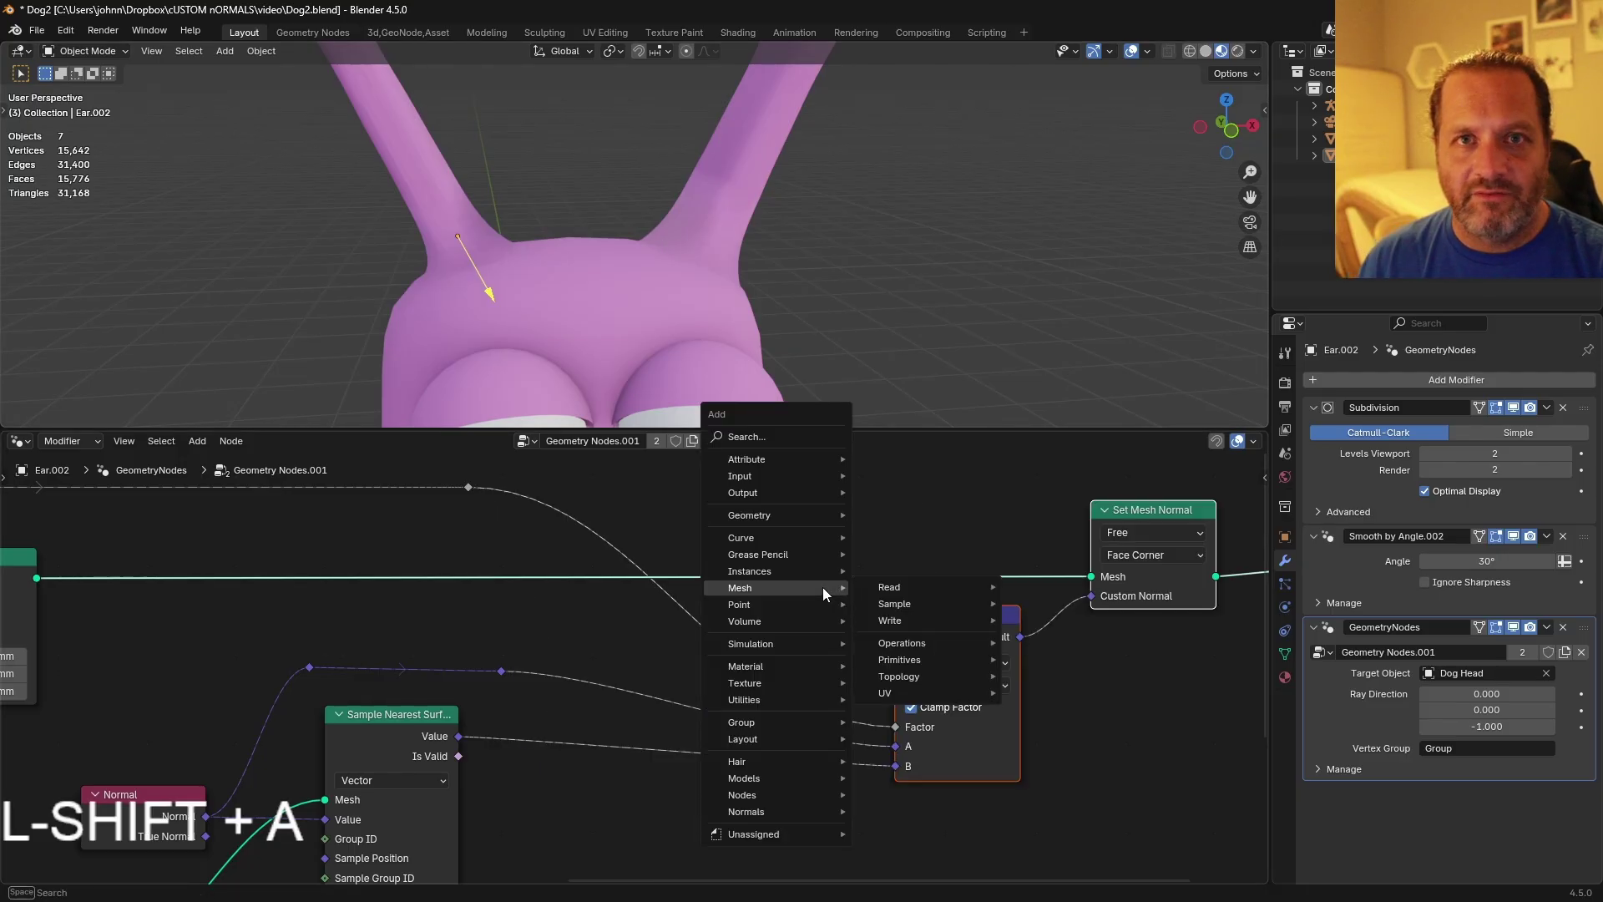
type("float")
key("Return")
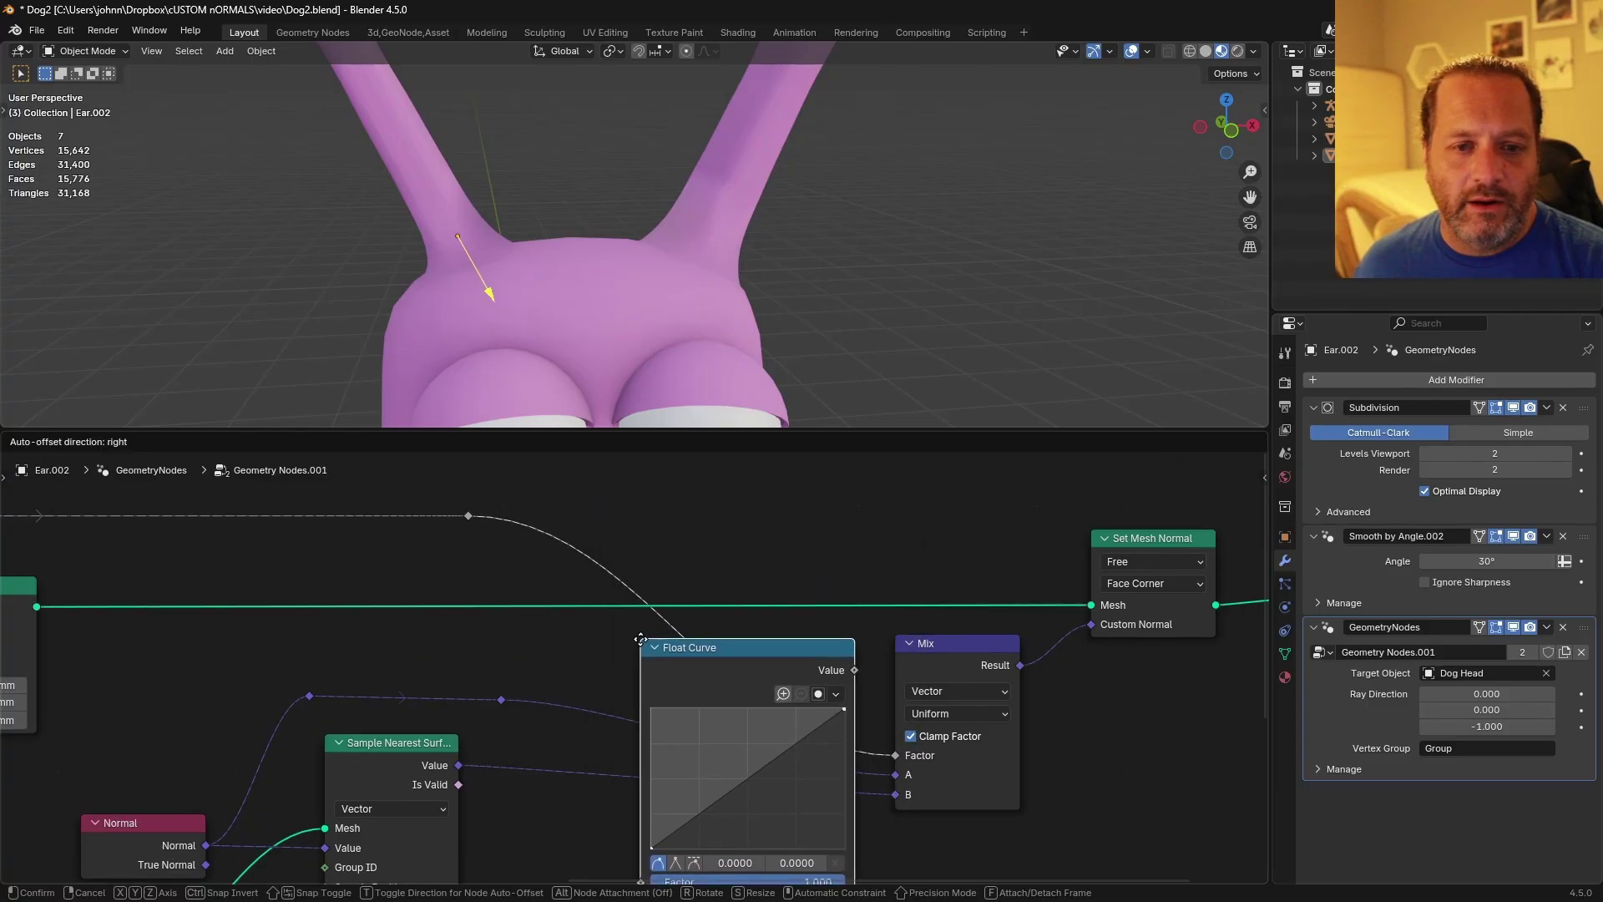
left_click(639, 636)
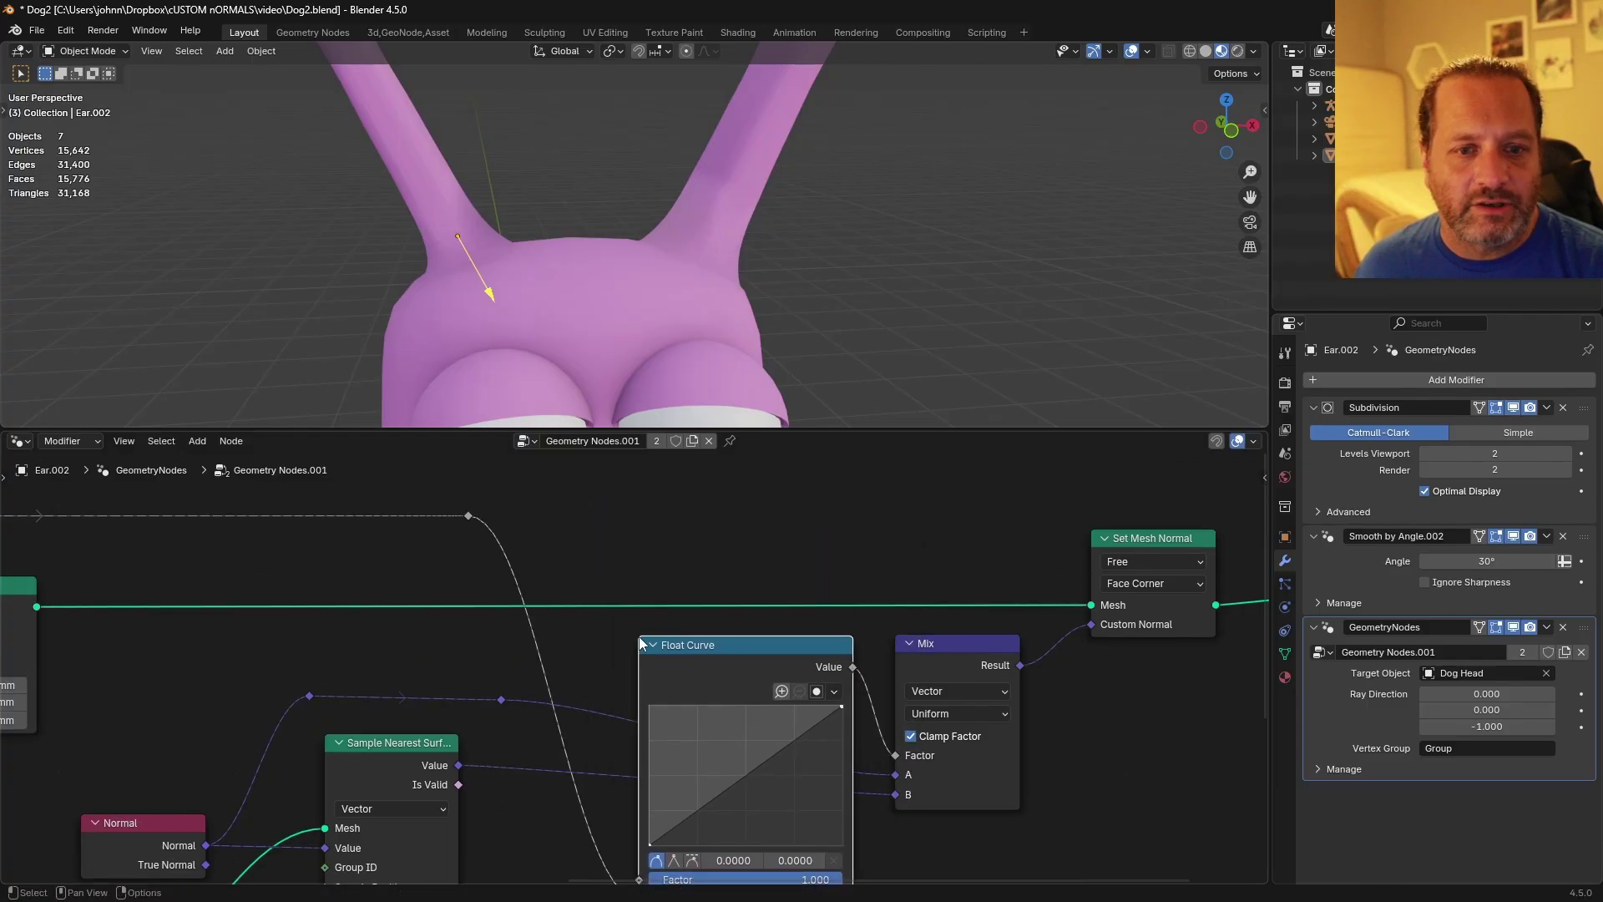
Bend the Float Curve downward with a middle control point at about 0.609, 0.2437.
scroll(678, 667, "down", 3, "shift")
left_click_drag(731, 673, 764, 700)
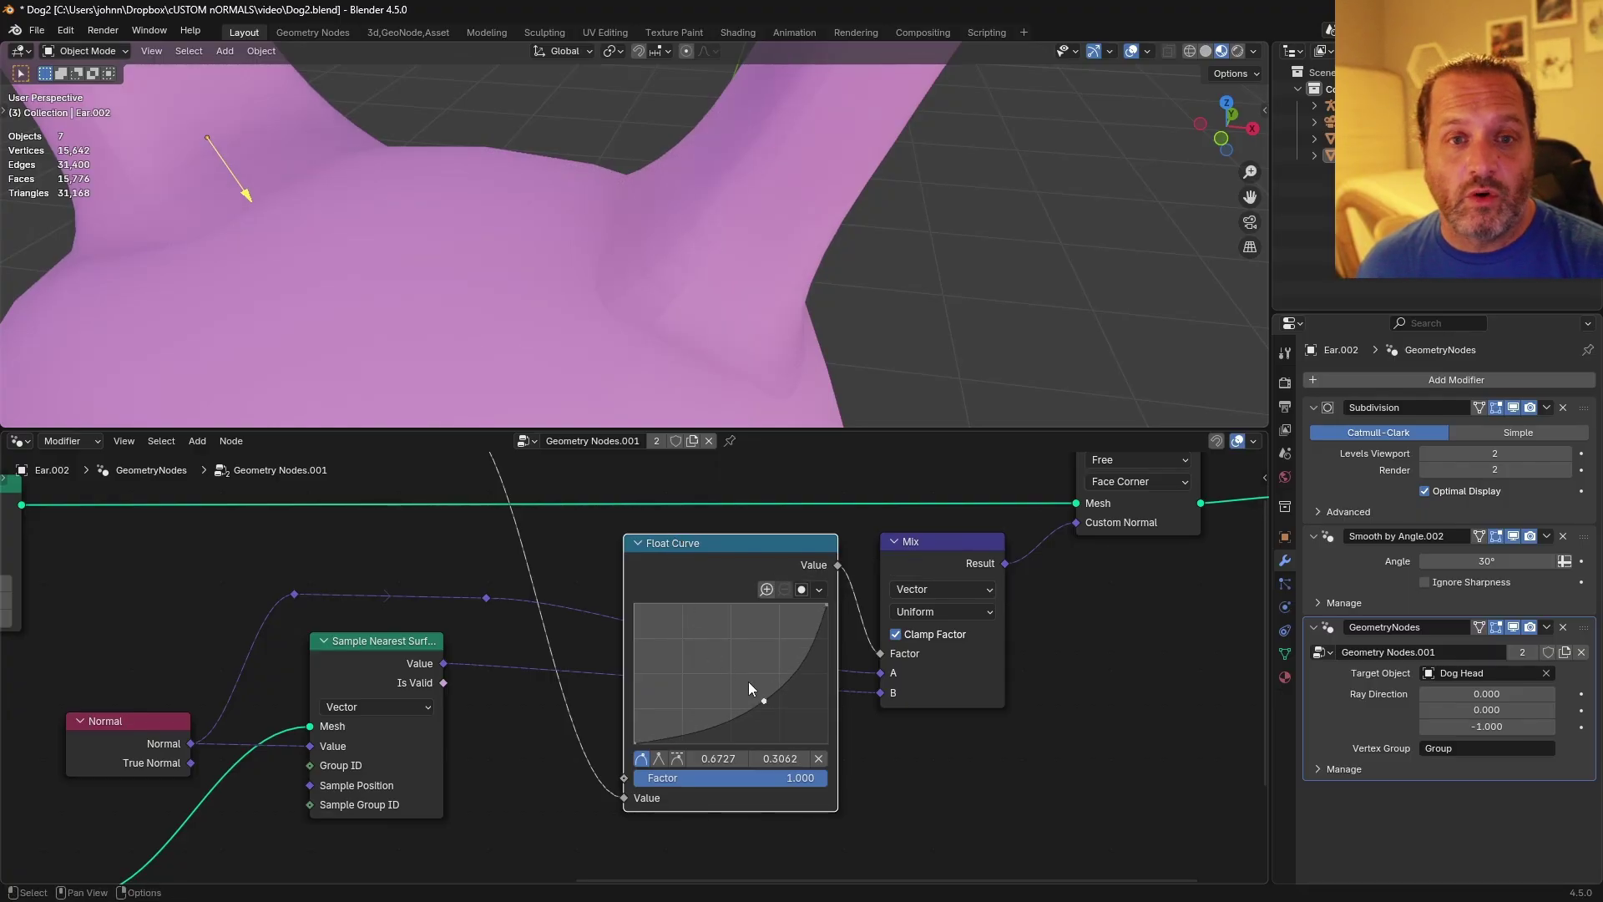
left_click_drag(764, 701, 692, 645)
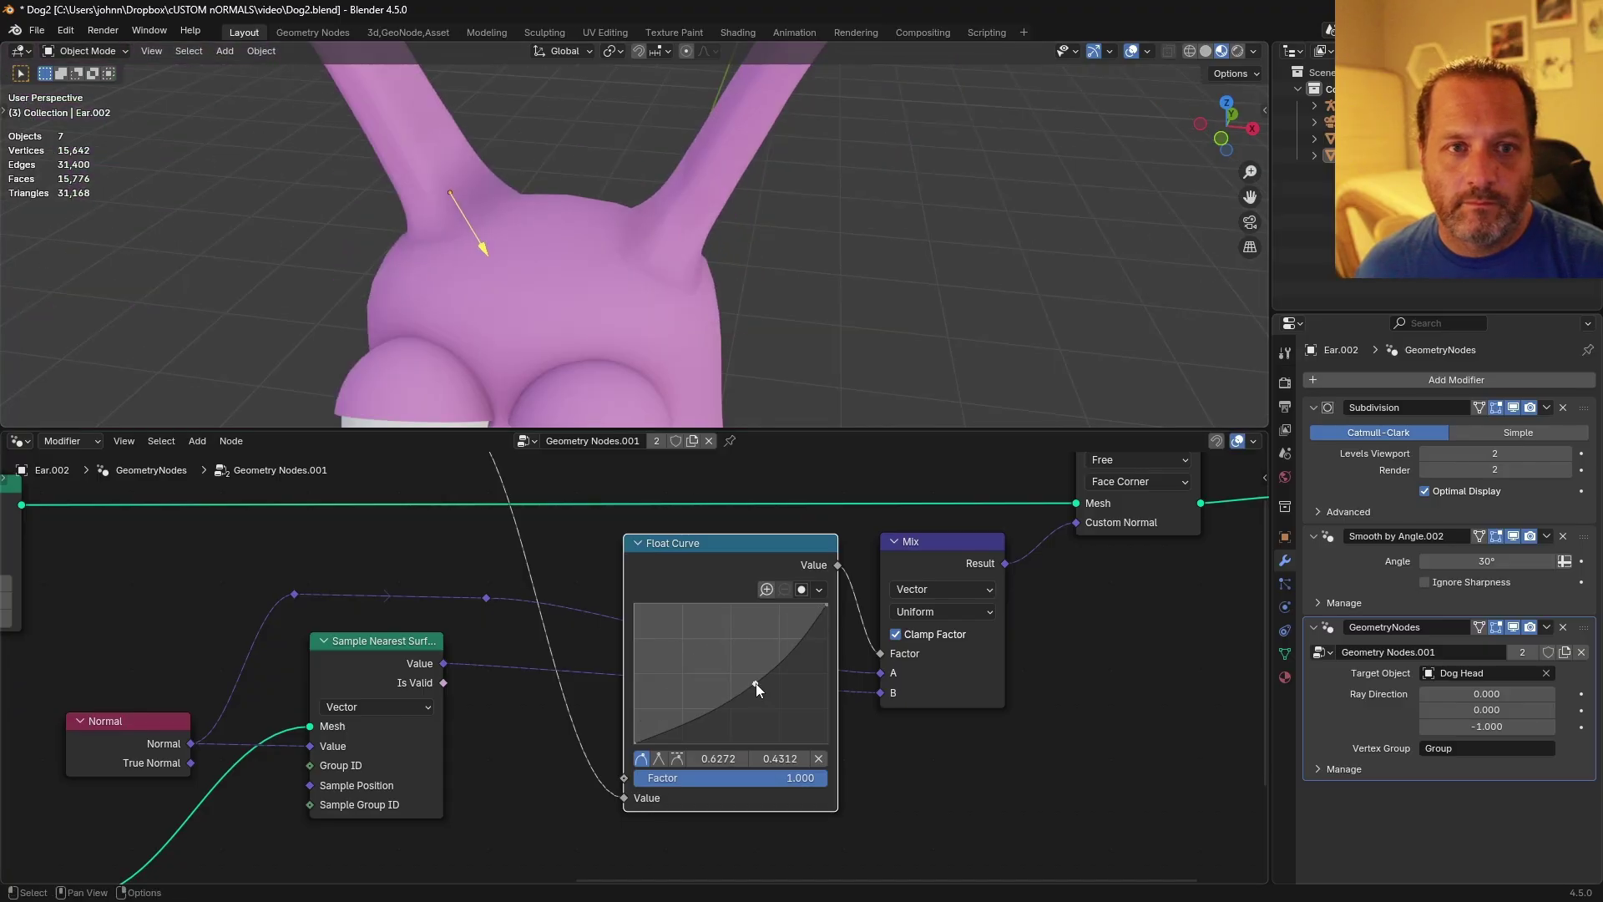
left_click_drag(755, 683, 763, 714)
left_click_drag(635, 743, 632, 703)
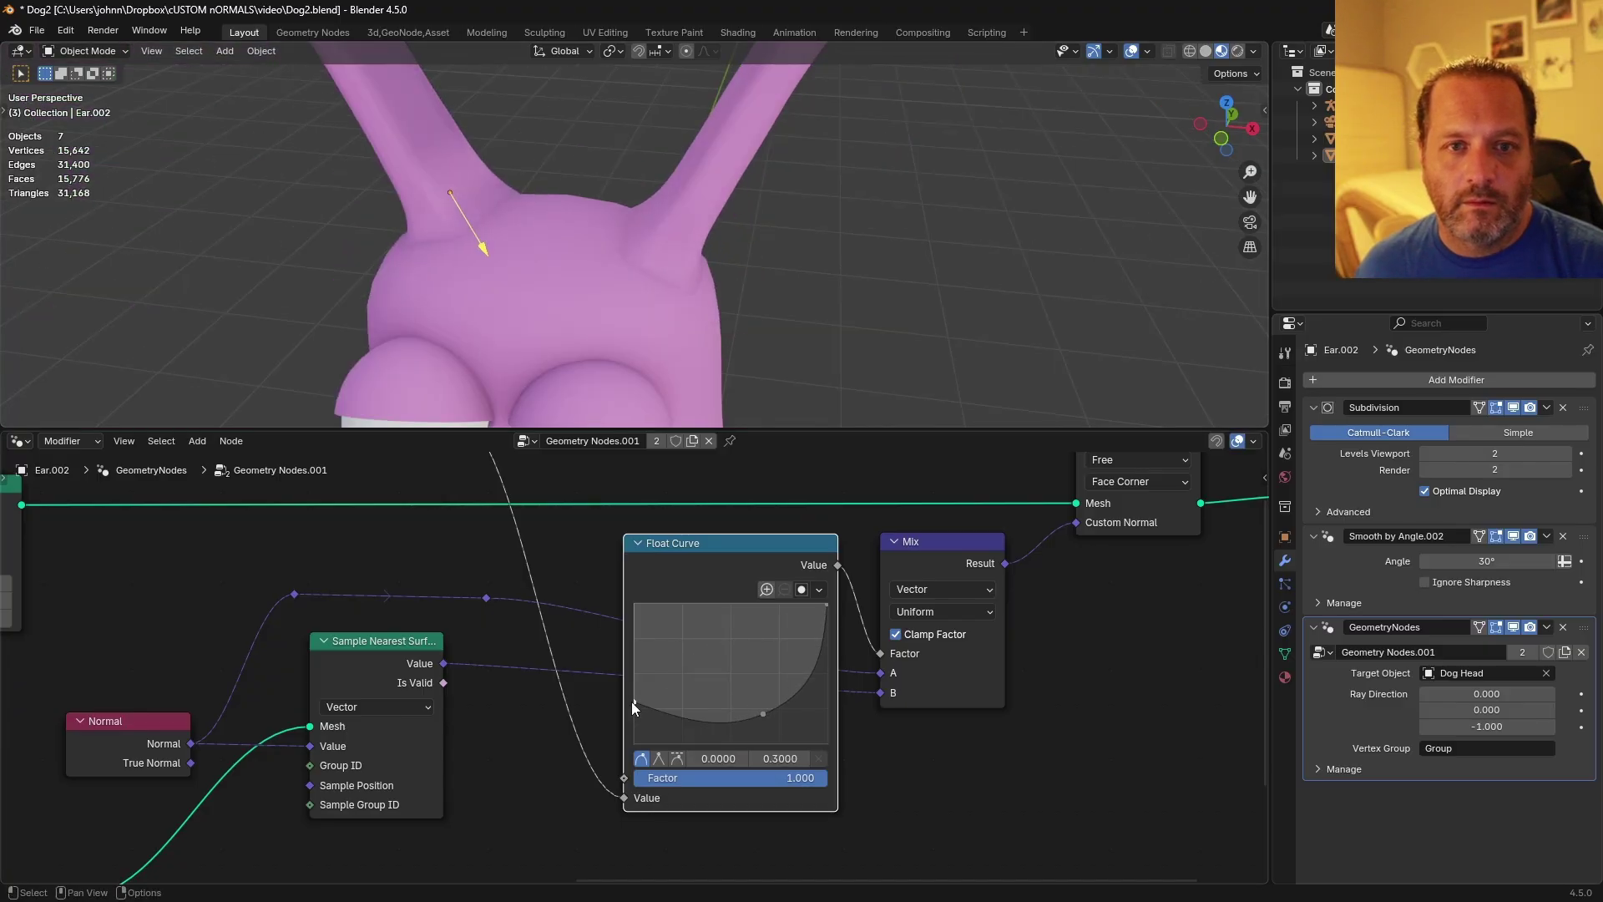
left_click_drag(632, 728, 633, 767)
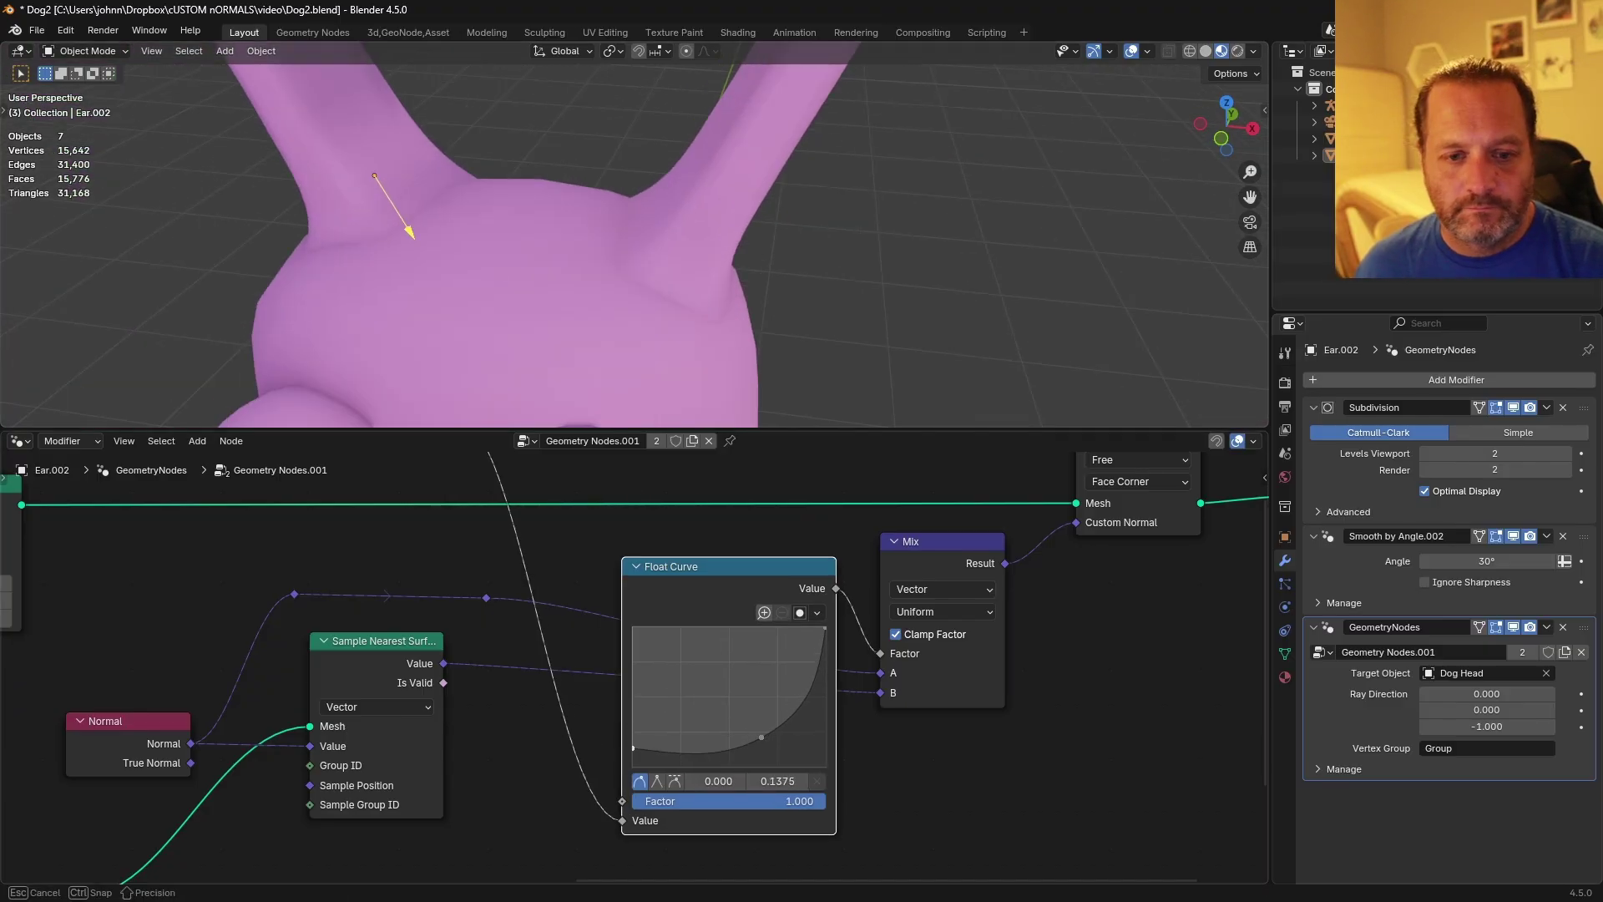
left_click_drag(760, 737, 778, 733)
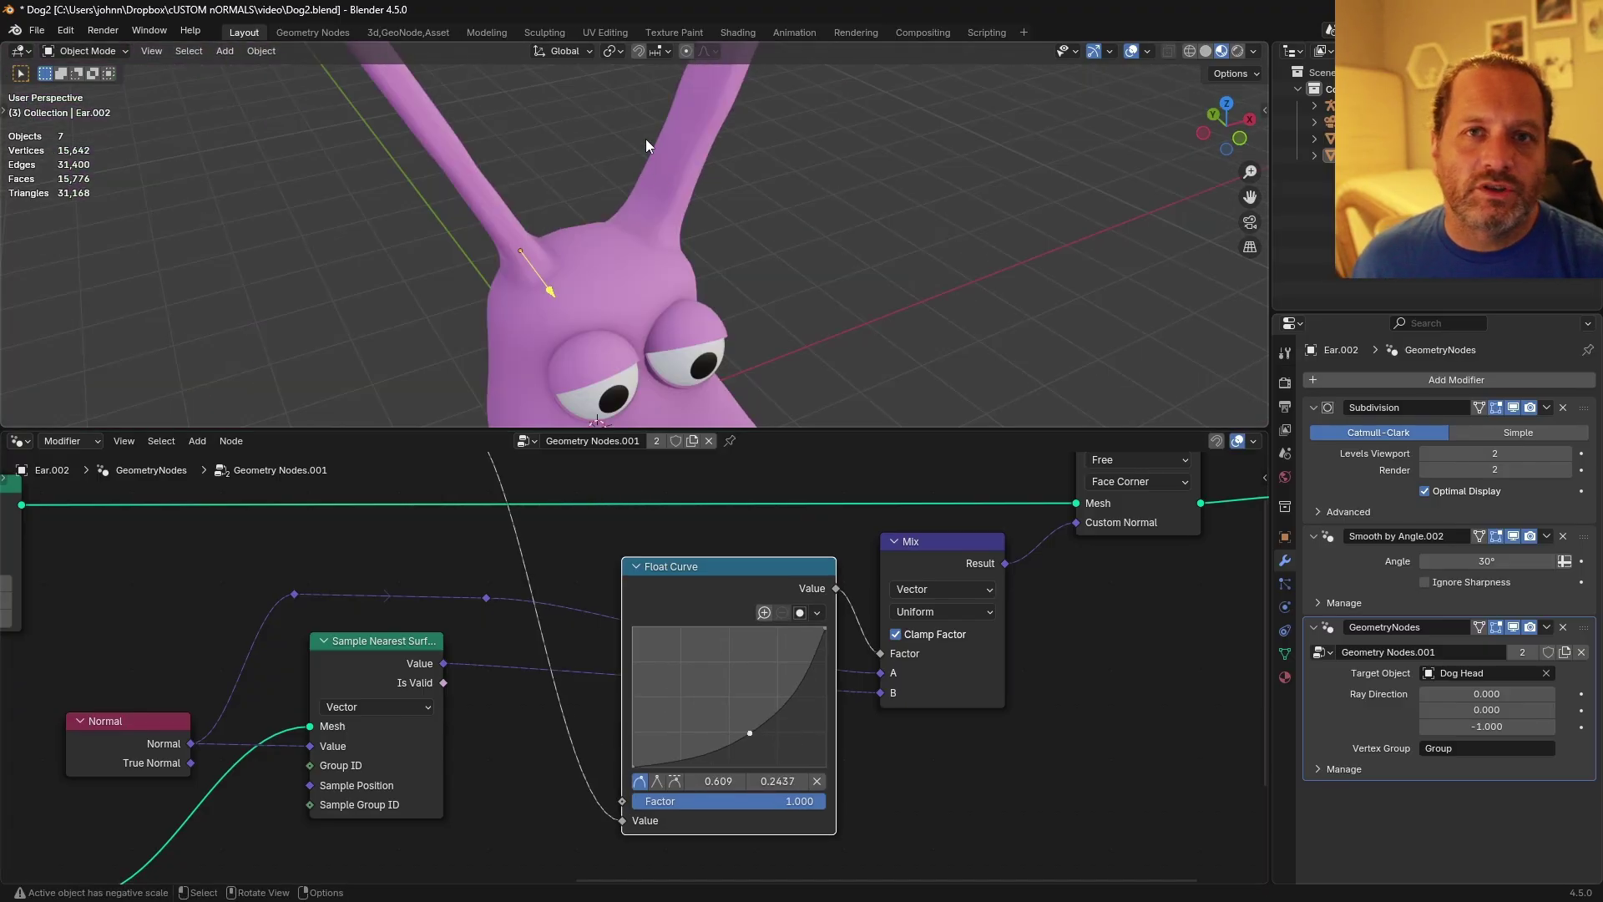
Edit the Ear.001 mesh and slightly scale up the edge loop just above its base loop.
scroll(823, 265, "up", 5)
middle_click_drag(828, 244, 789, 254)
middle_click_drag(789, 255, 778, 268, "shift")
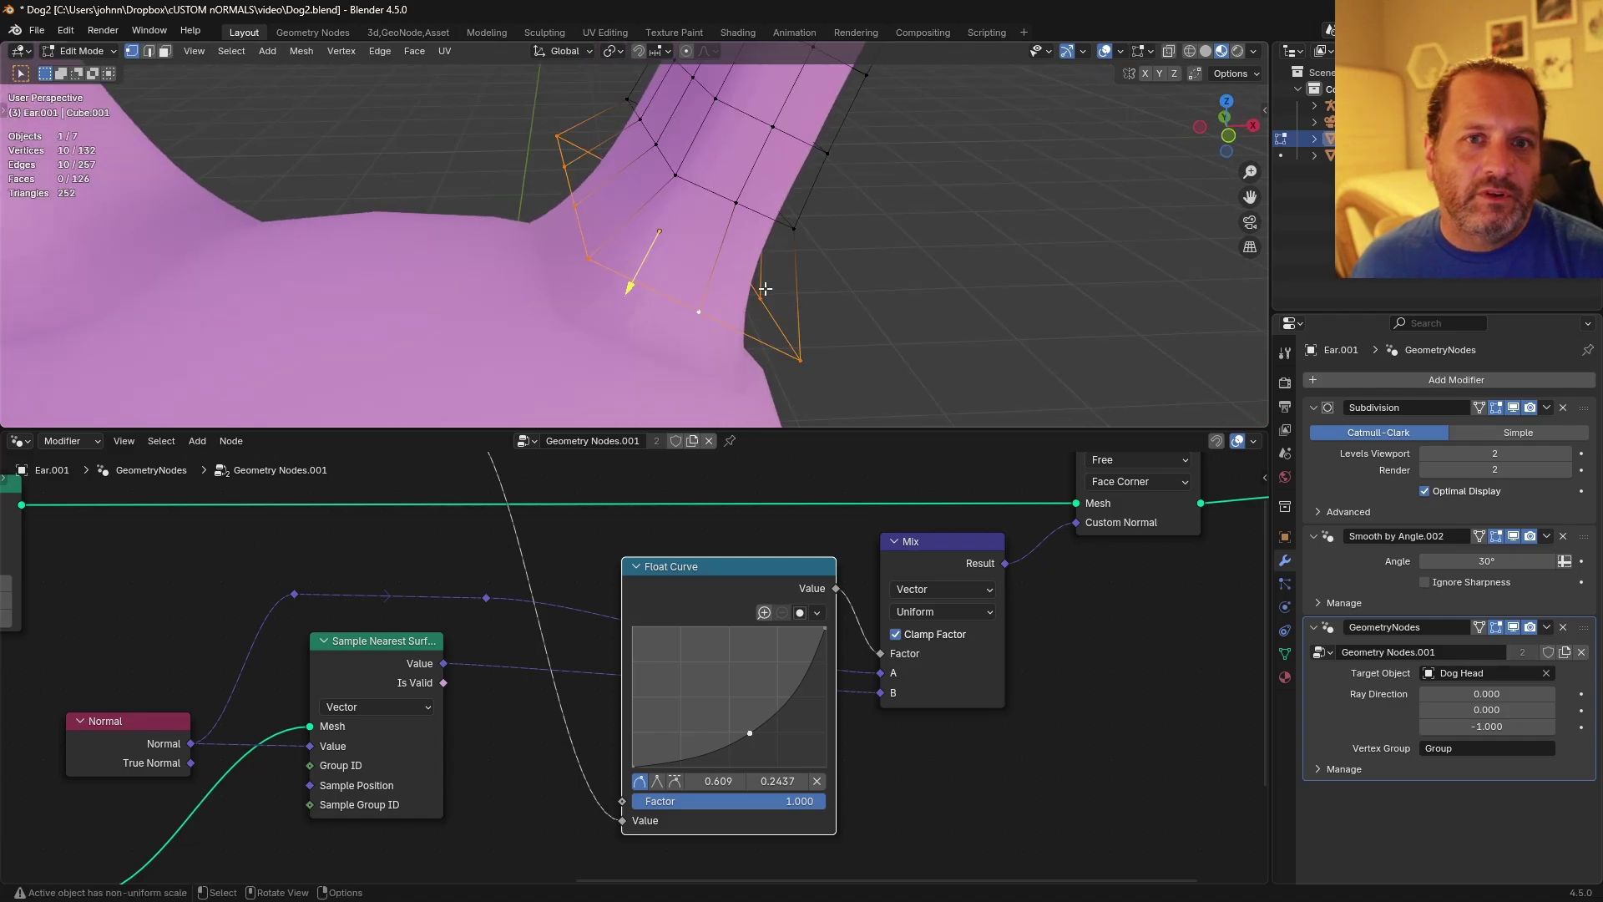
left_click(773, 224, "alt")
key("s")
left_click(825, 245)
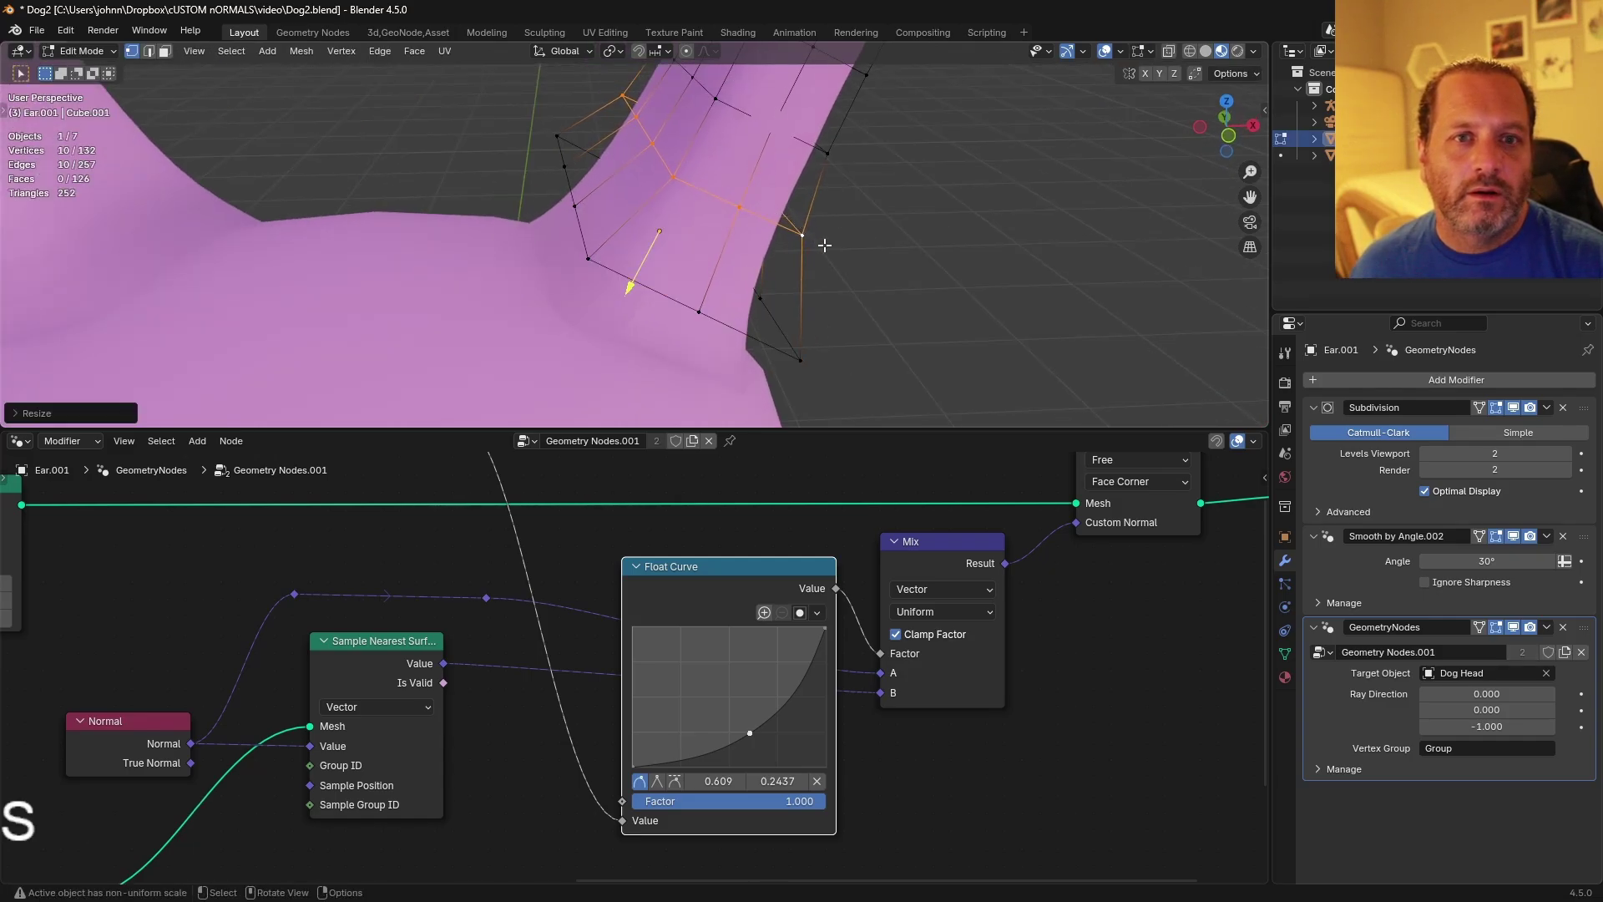
Reposition the vertices at Ear.001's base using wireframe display, restore the shaded display in Object Mode and check the blend with the head.
left_click(754, 334, "alt")
middle_click_drag(728, 353, 690, 278, "alt")
key("shift+z")
left_click_drag(716, 278, 793, 331)
key("g")
left_click(819, 323)
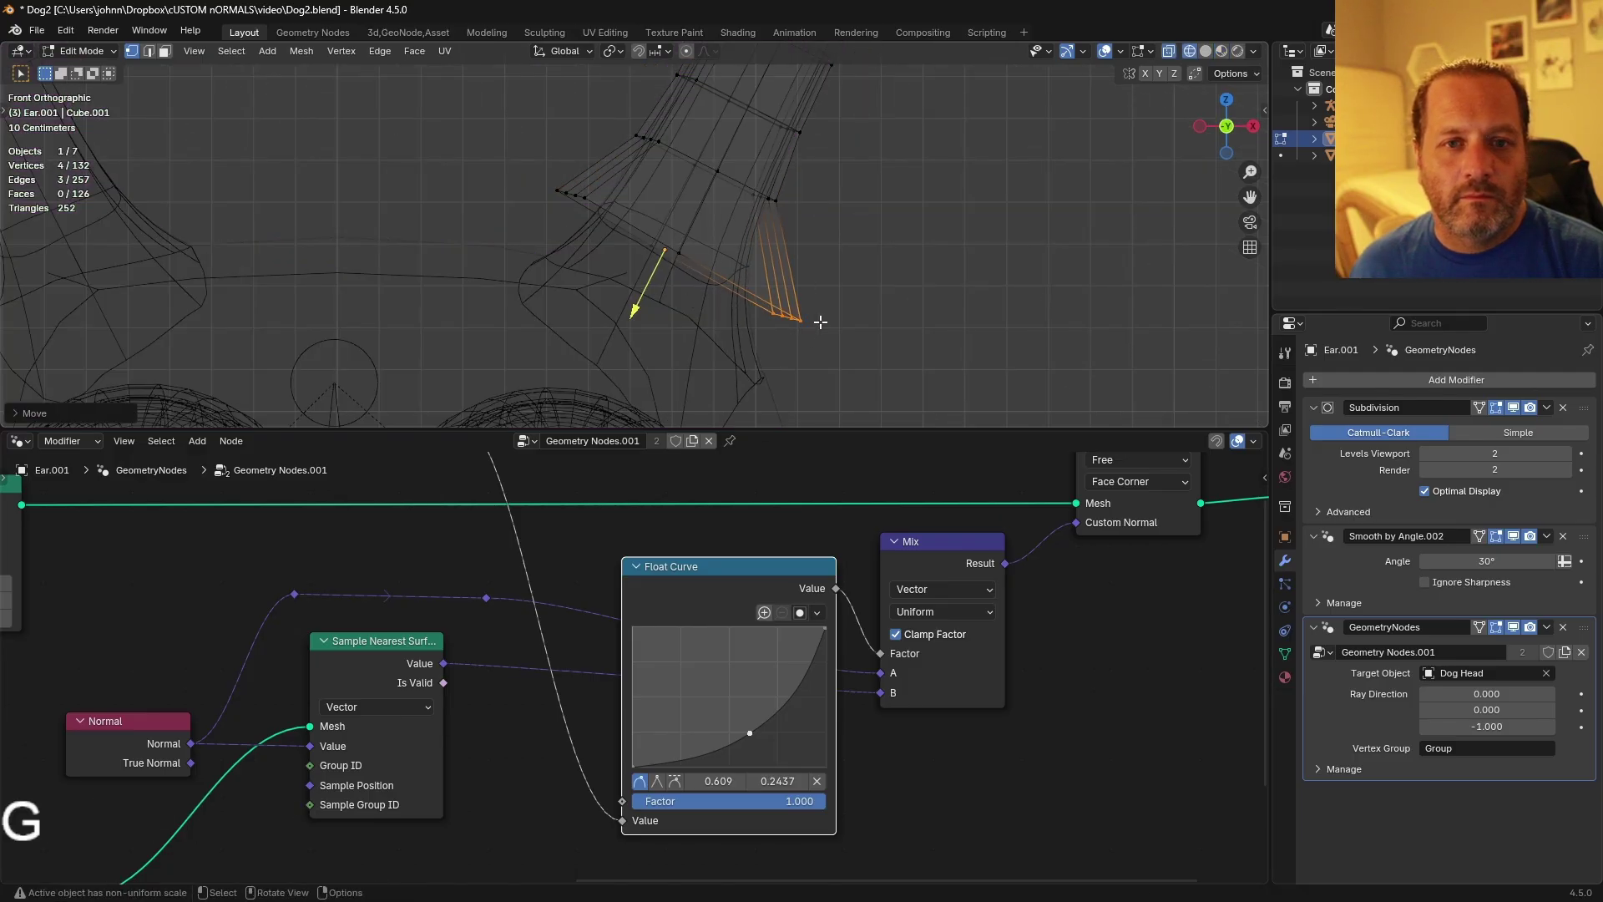
key("Tab")
key("shift+z")
left_click(802, 293)
middle_click_drag(835, 317, 619, 159)
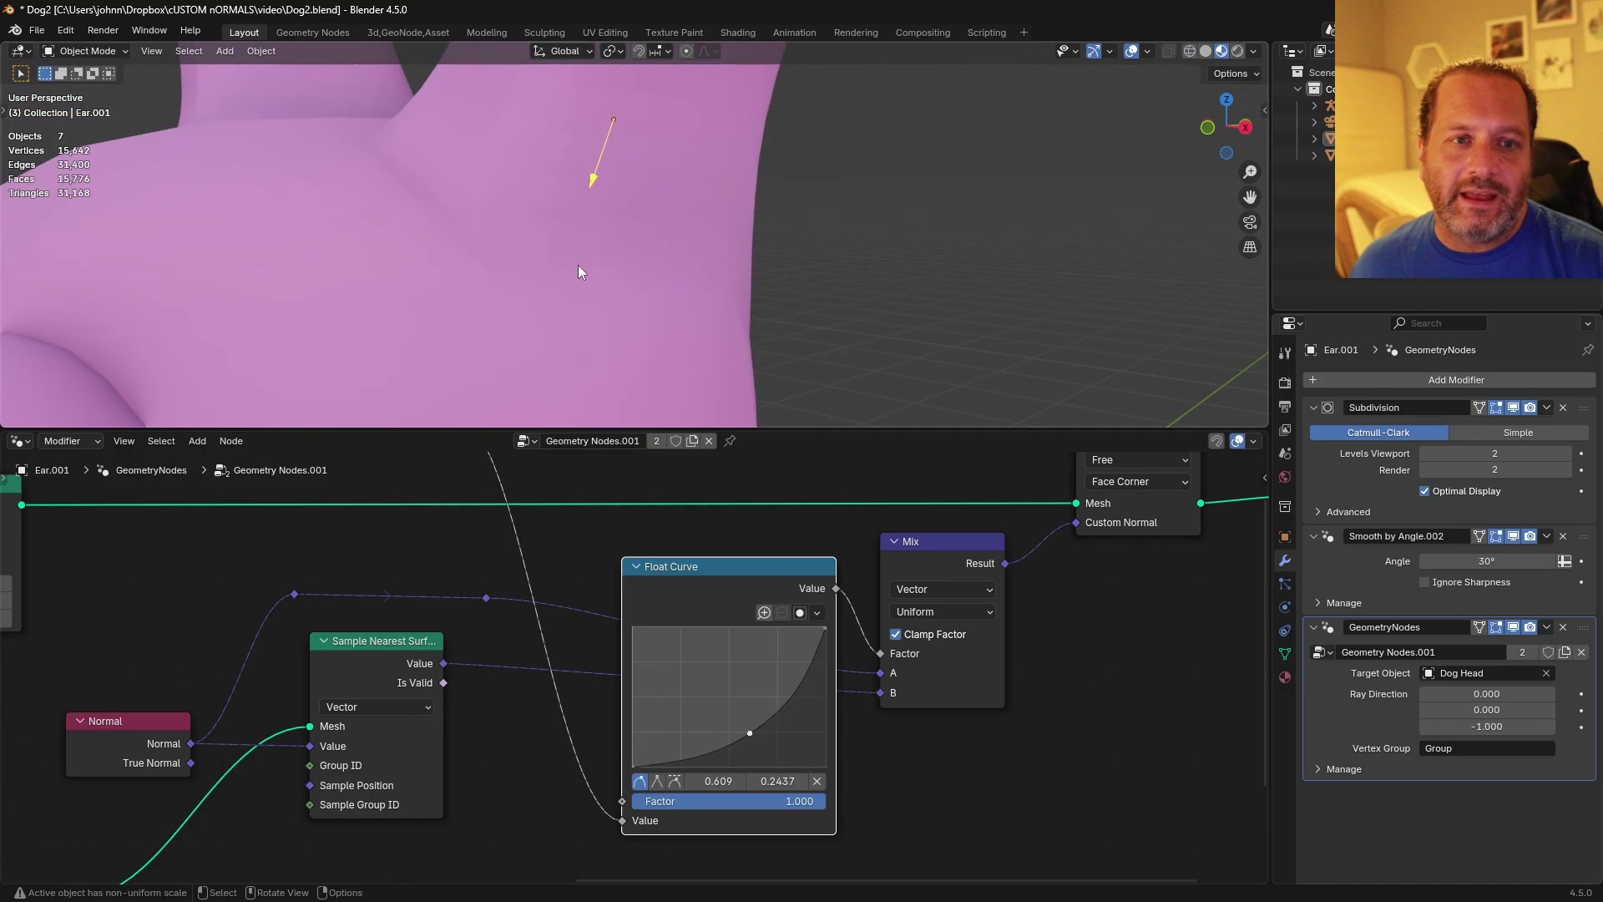
middle_click_drag(534, 240, 597, 259)
scroll(490, 215, "down", 2)
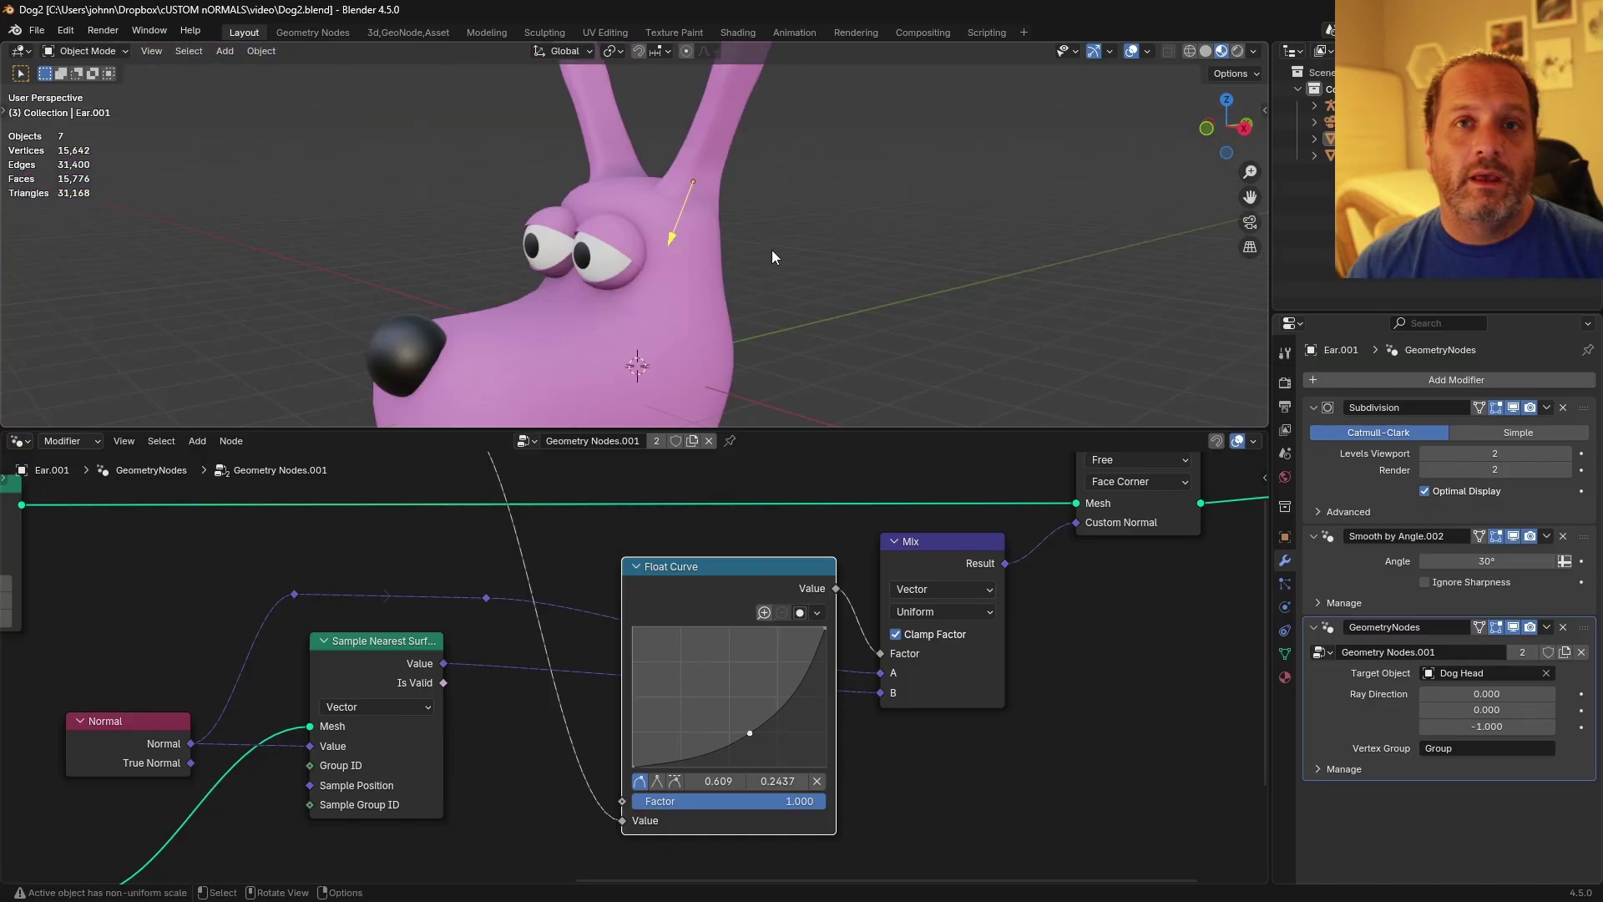